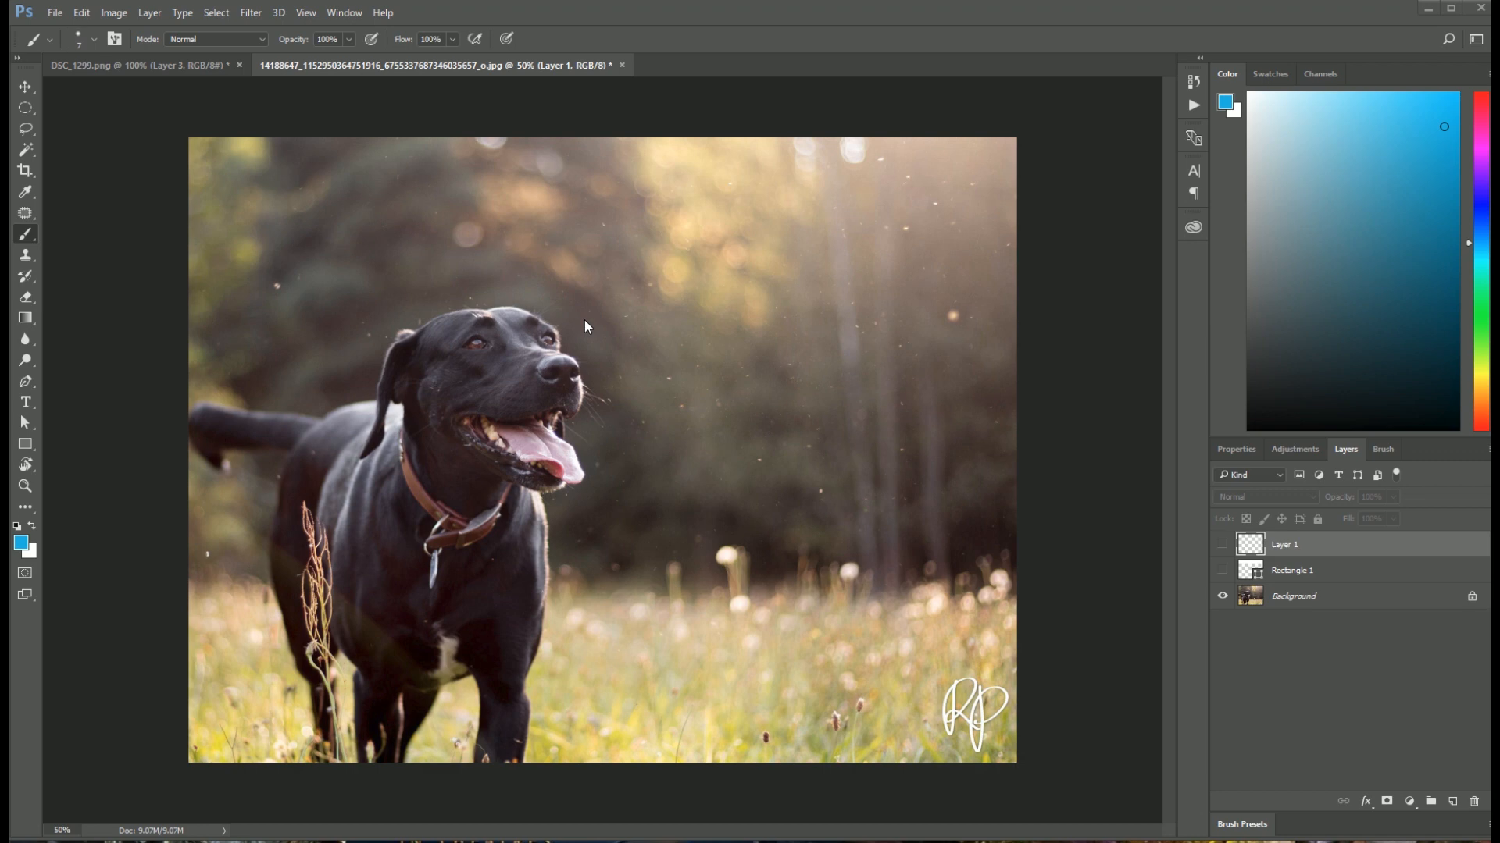
Step: Show Rectangle 1 and Layer 1, and brush a few short blue strokes near the left end of the white band
{"action": "left_click", "coordinate": [1222, 570]}
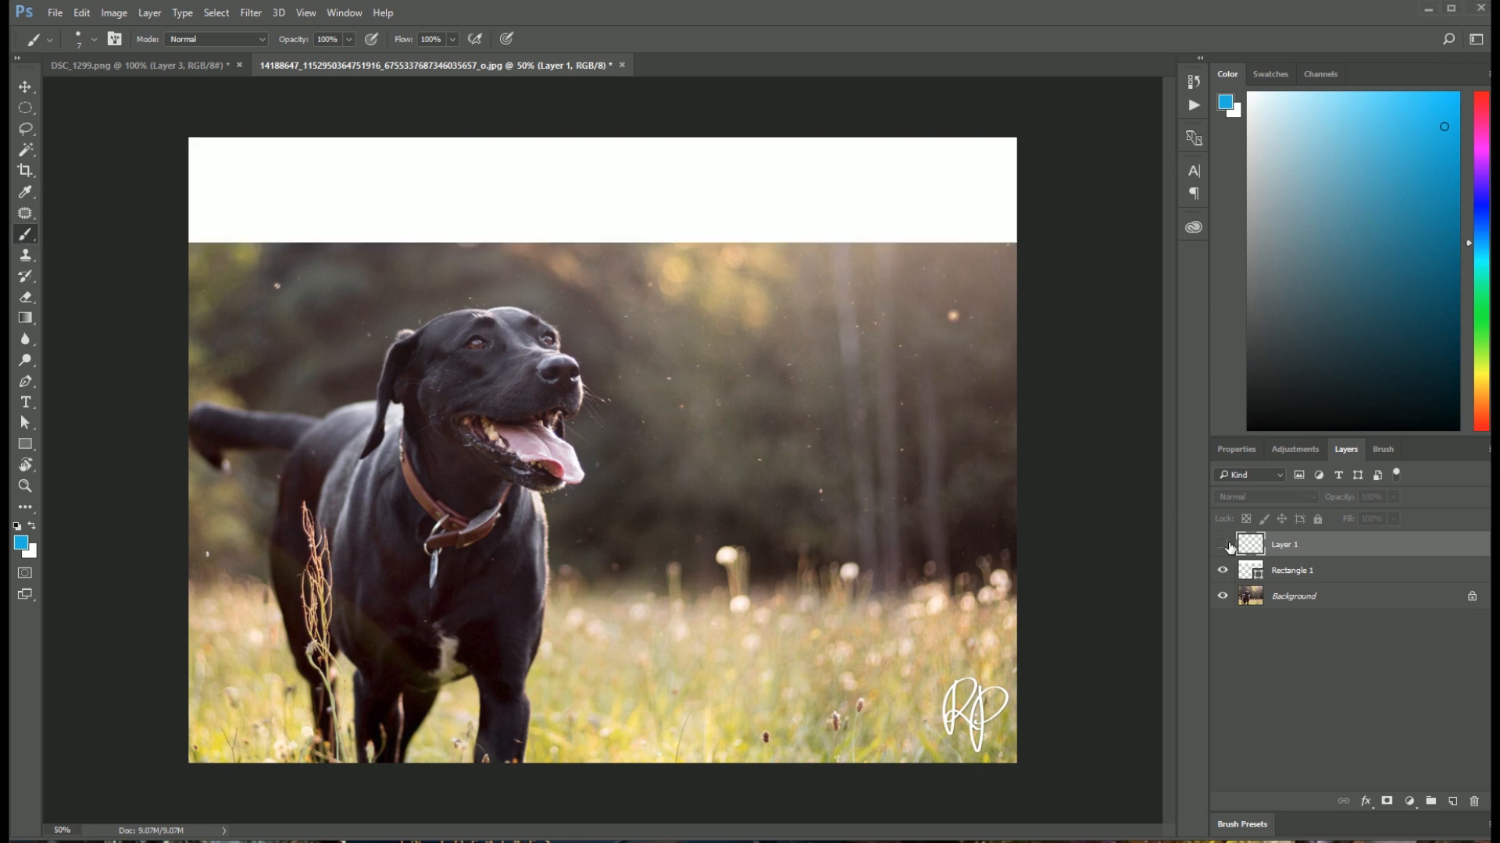
{"action": "left_click", "coordinate": [1223, 544]}
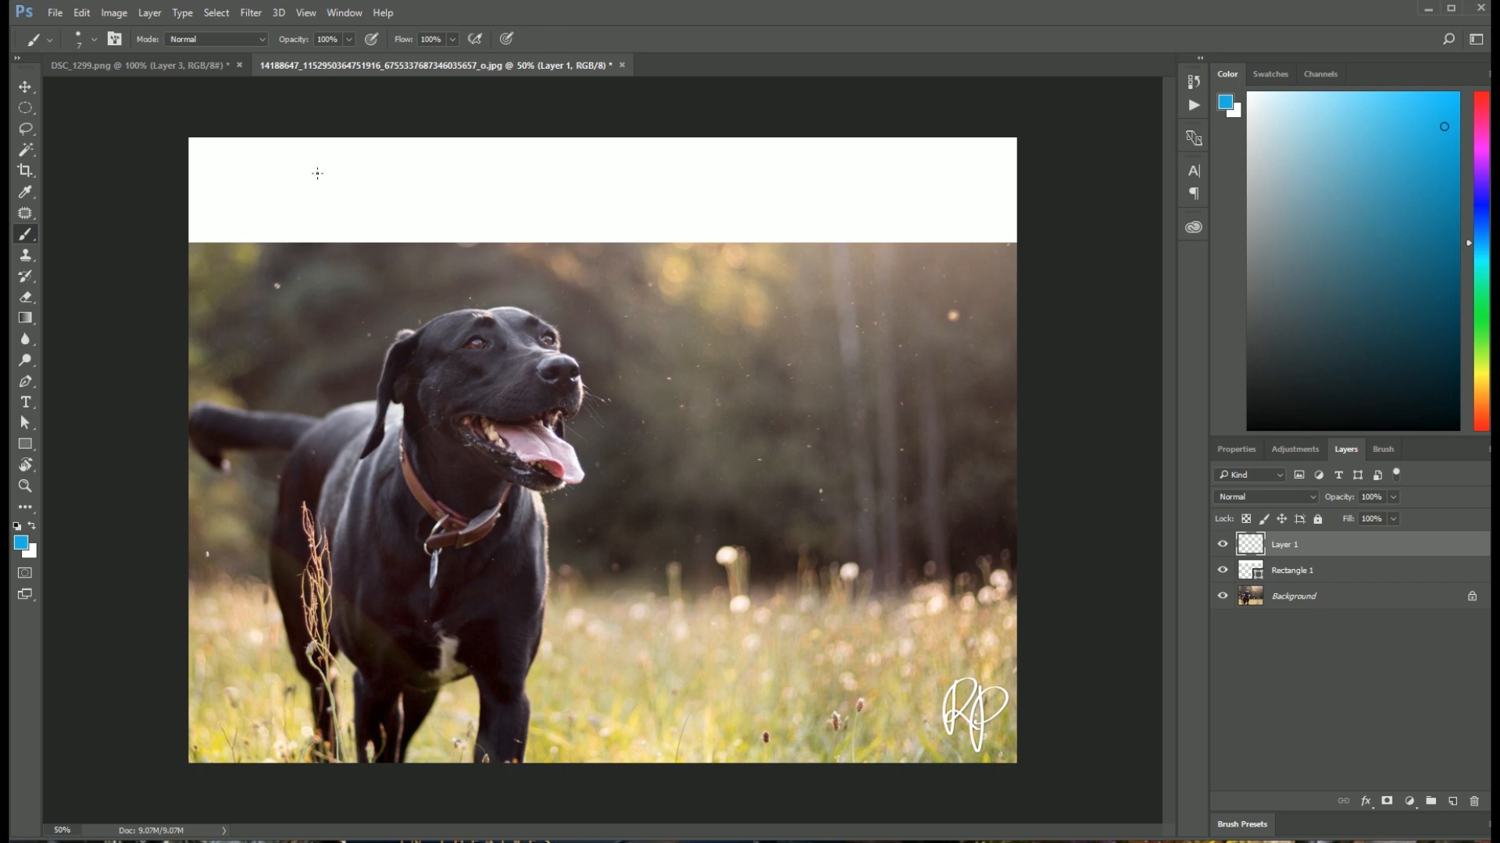
{"action": "mouse_move", "coordinate": [267, 178]}
{"action": "left_mouse_down"}
{"action": "mouse_move", "coordinate": [275, 159]}
{"action": "mouse_move", "coordinate": [286, 201]}
{"action": "left_mouse_up"}
{"action": "left_click_drag", "start_coordinate": [261, 202], "coordinate": [311, 198]}
{"action": "left_click", "coordinate": [321, 199]}
{"action": "left_click_drag", "start_coordinate": [258, 182], "coordinate": [300, 207]}
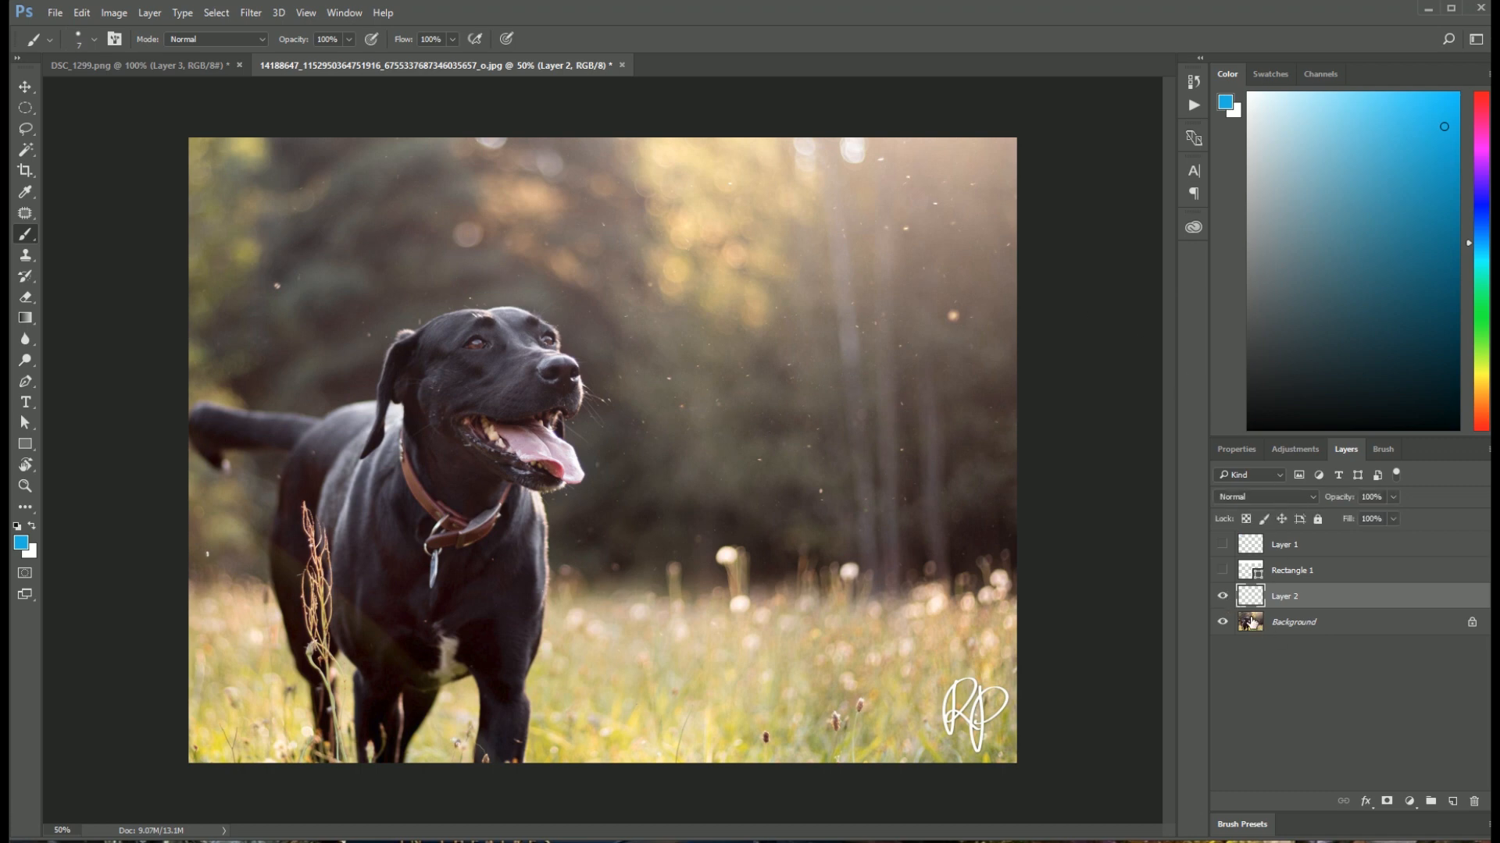
Step: Hide Layer 2 and enlarge the dog photo to 66.7%
{"action": "left_click", "coordinate": [1223, 596]}
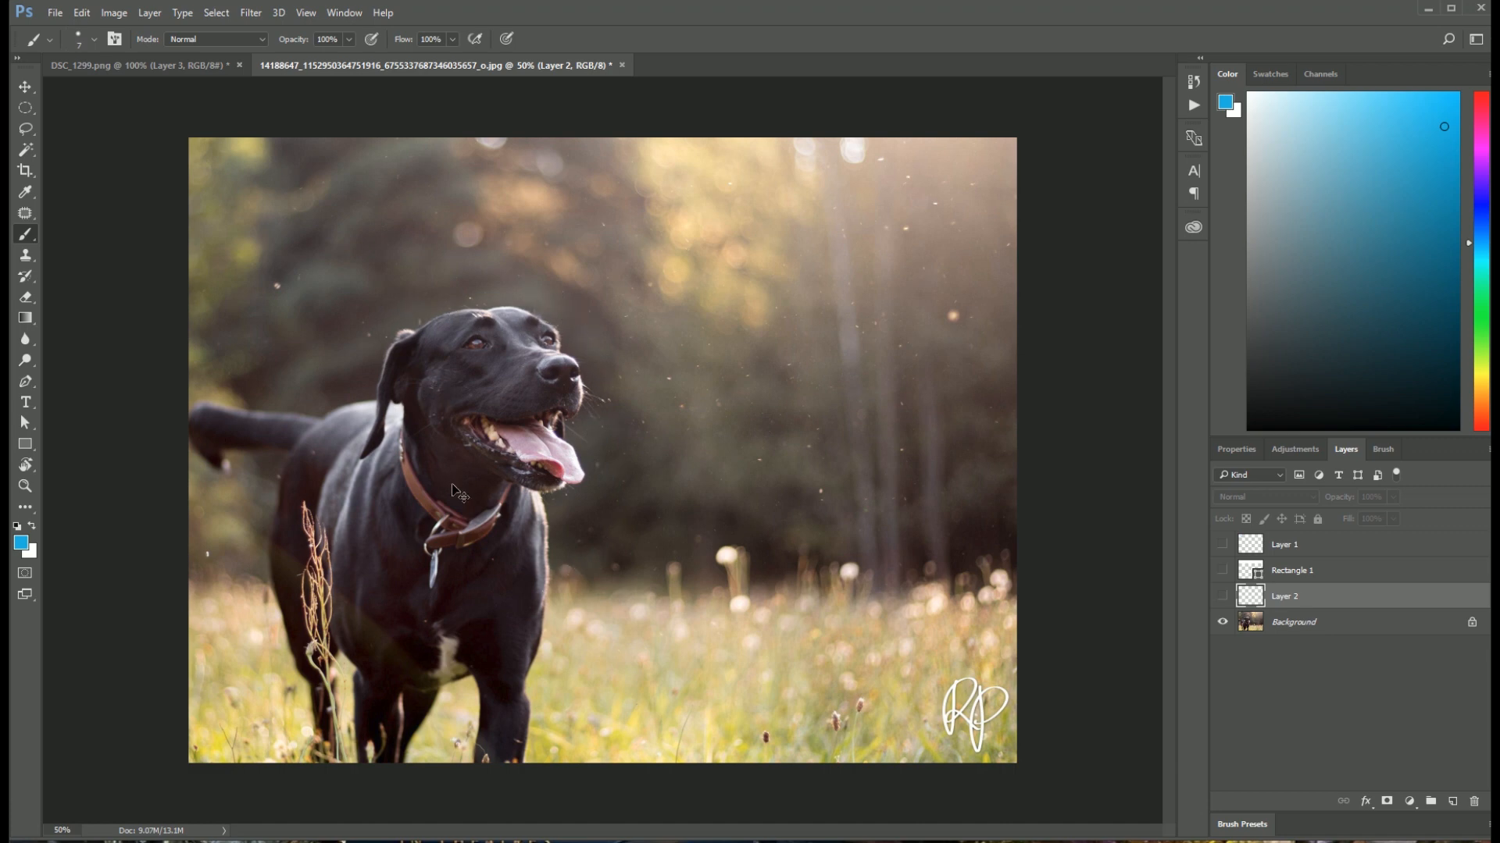
{"action": "key", "text": "ctrl+plus"}
{"action": "left_click_drag", "start_coordinate": [444, 449], "coordinate": [494, 375]}
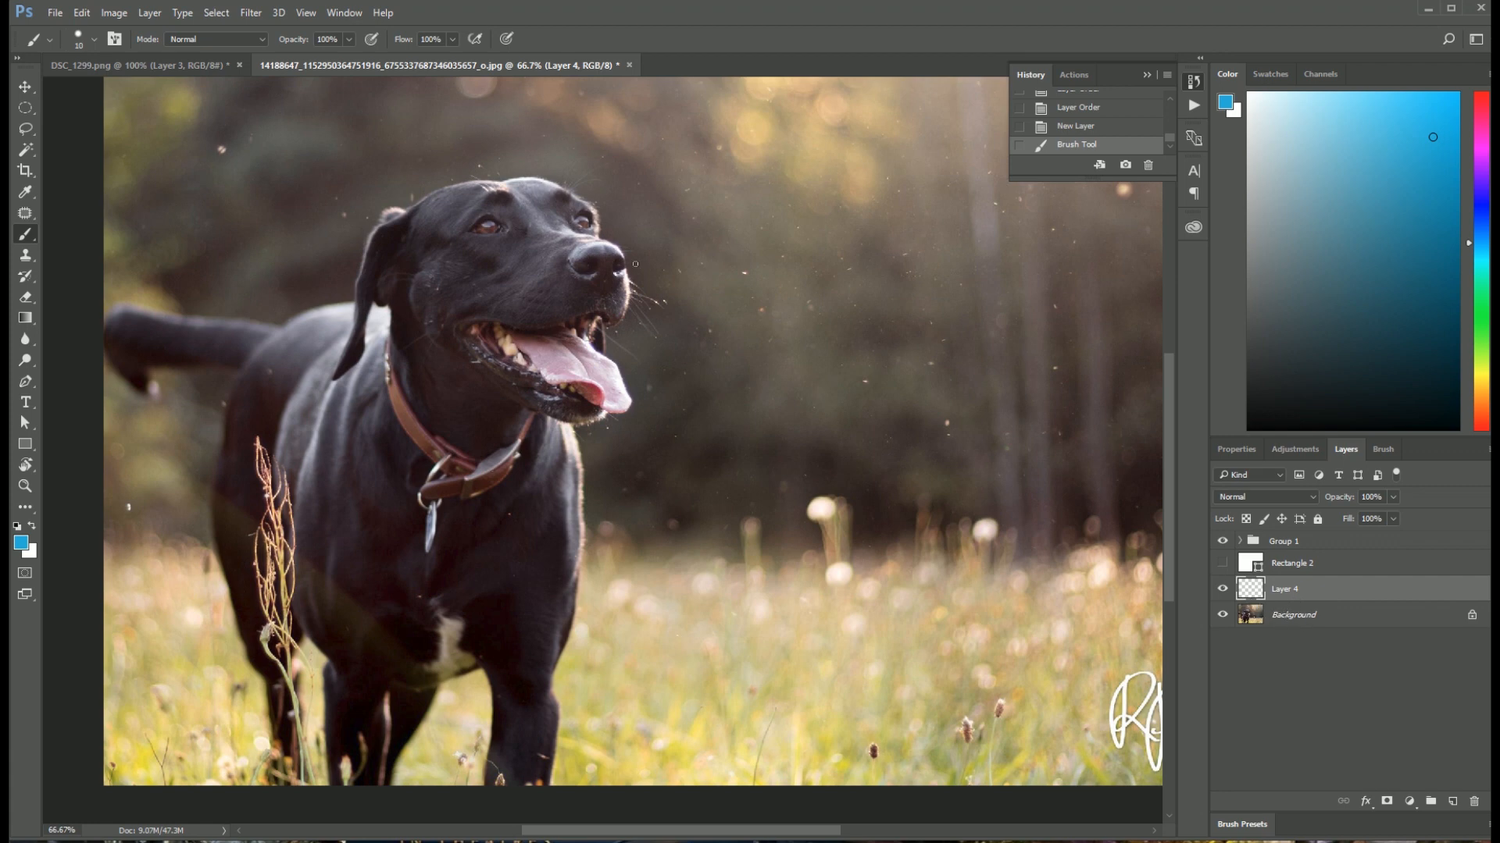
{"action": "left_click_drag", "start_coordinate": [626, 295], "coordinate": [610, 336]}
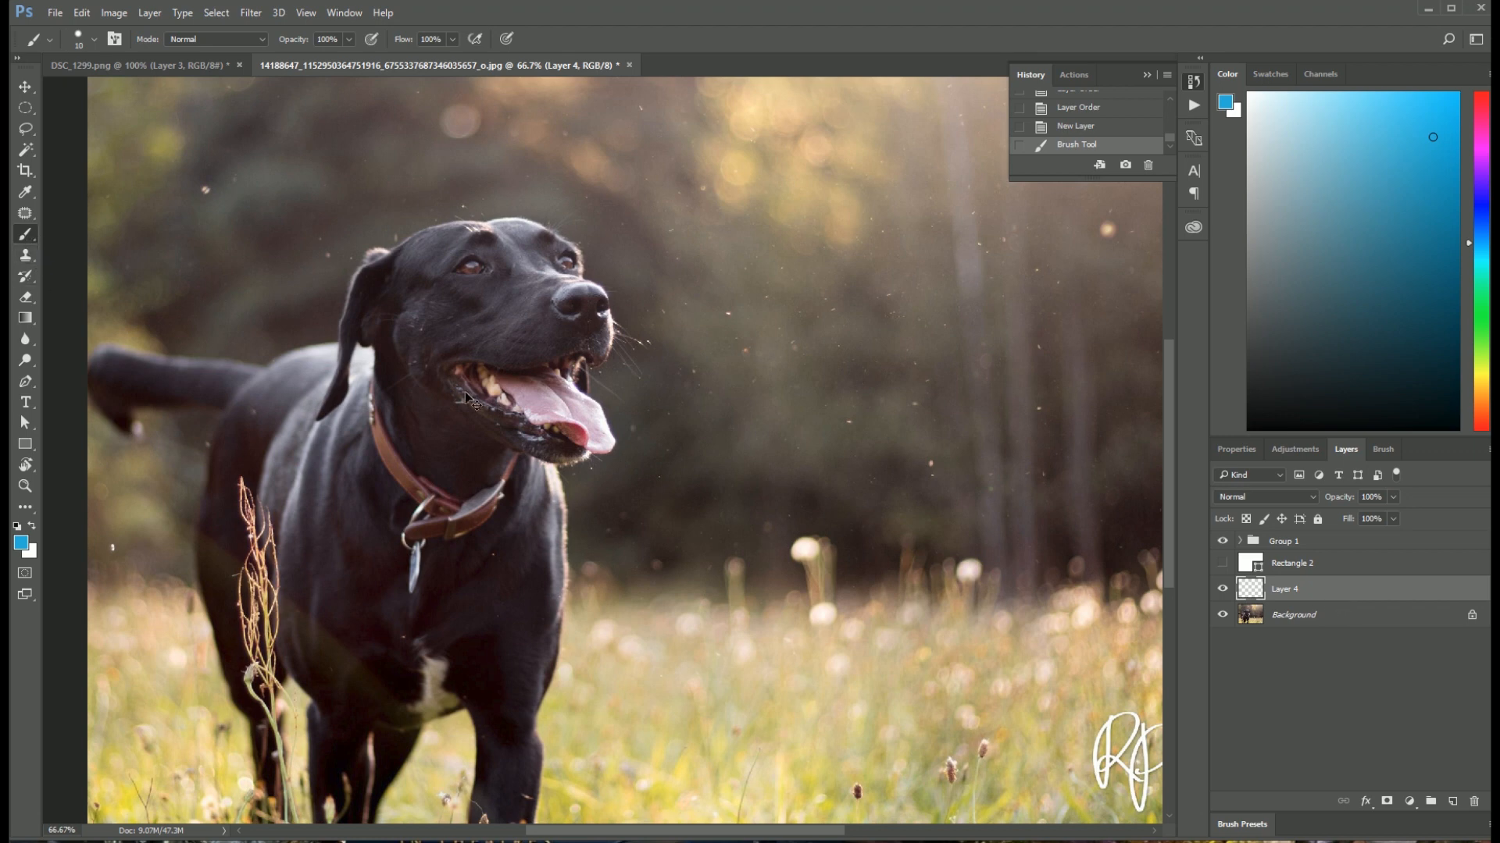
Step: Try to block in the dog's head with a large oval, a smaller muzzle circle, and crossing centre and eye guidelines
{"action": "key", "text": "ctrl+1"}
{"action": "left_click_drag", "start_coordinate": [267, 225], "coordinate": [338, 444]}
{"action": "left_click_drag", "start_coordinate": [745, 403], "coordinate": [831, 286]}
{"action": "mouse_move", "coordinate": [576, 253]}
{"action": "left_mouse_down"}
{"action": "mouse_move", "coordinate": [553, 193]}
{"action": "mouse_move", "coordinate": [700, 123]}
{"action": "mouse_move", "coordinate": [584, 122]}
{"action": "left_mouse_up"}
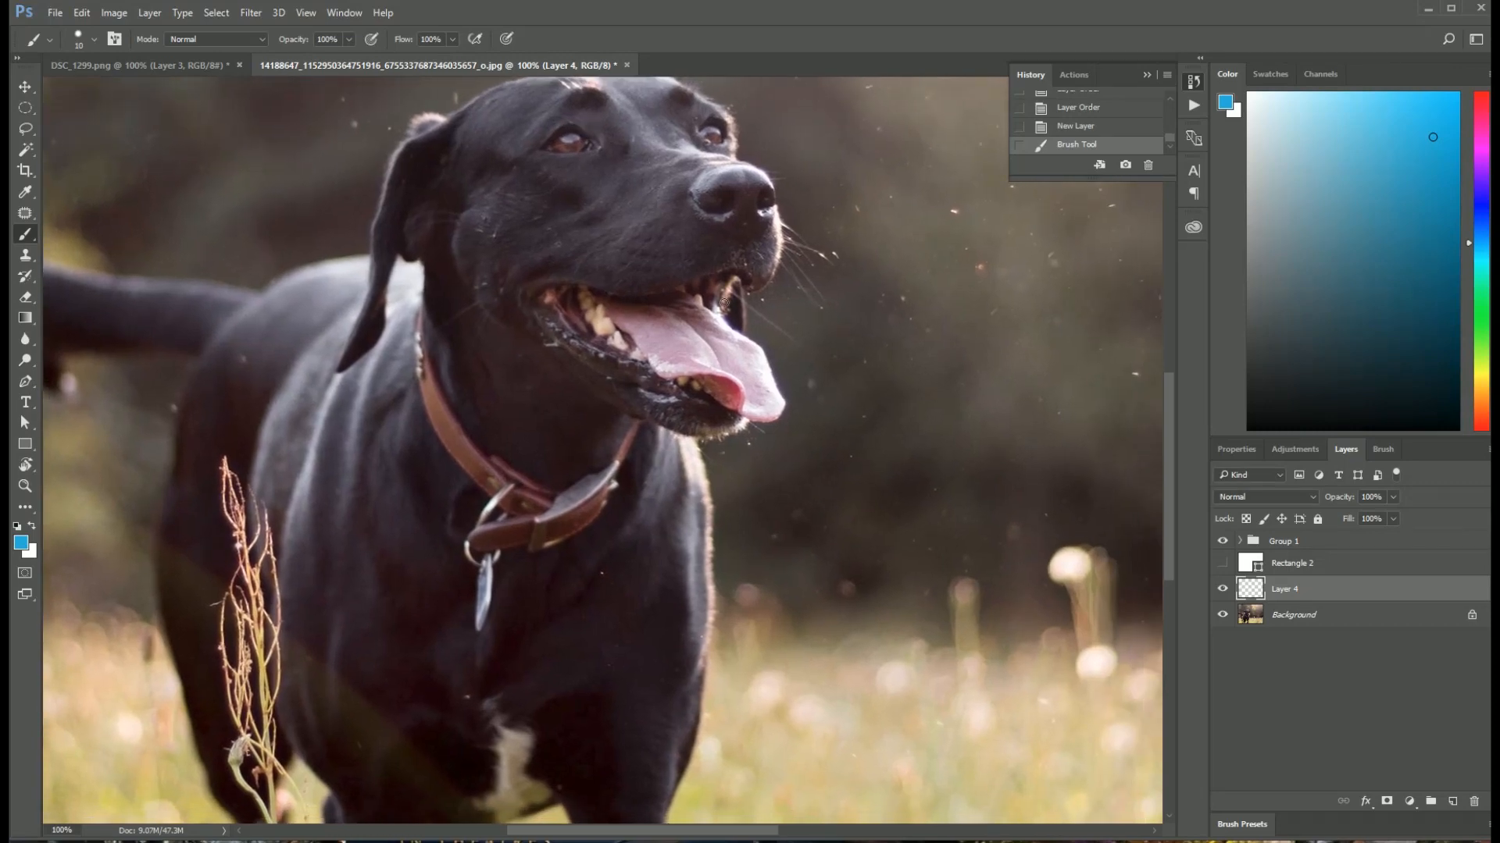
{"action": "left_click_drag", "start_coordinate": [724, 302], "coordinate": [626, 391]}
{"action": "left_click_drag", "start_coordinate": [560, 206], "coordinate": [526, 228]}
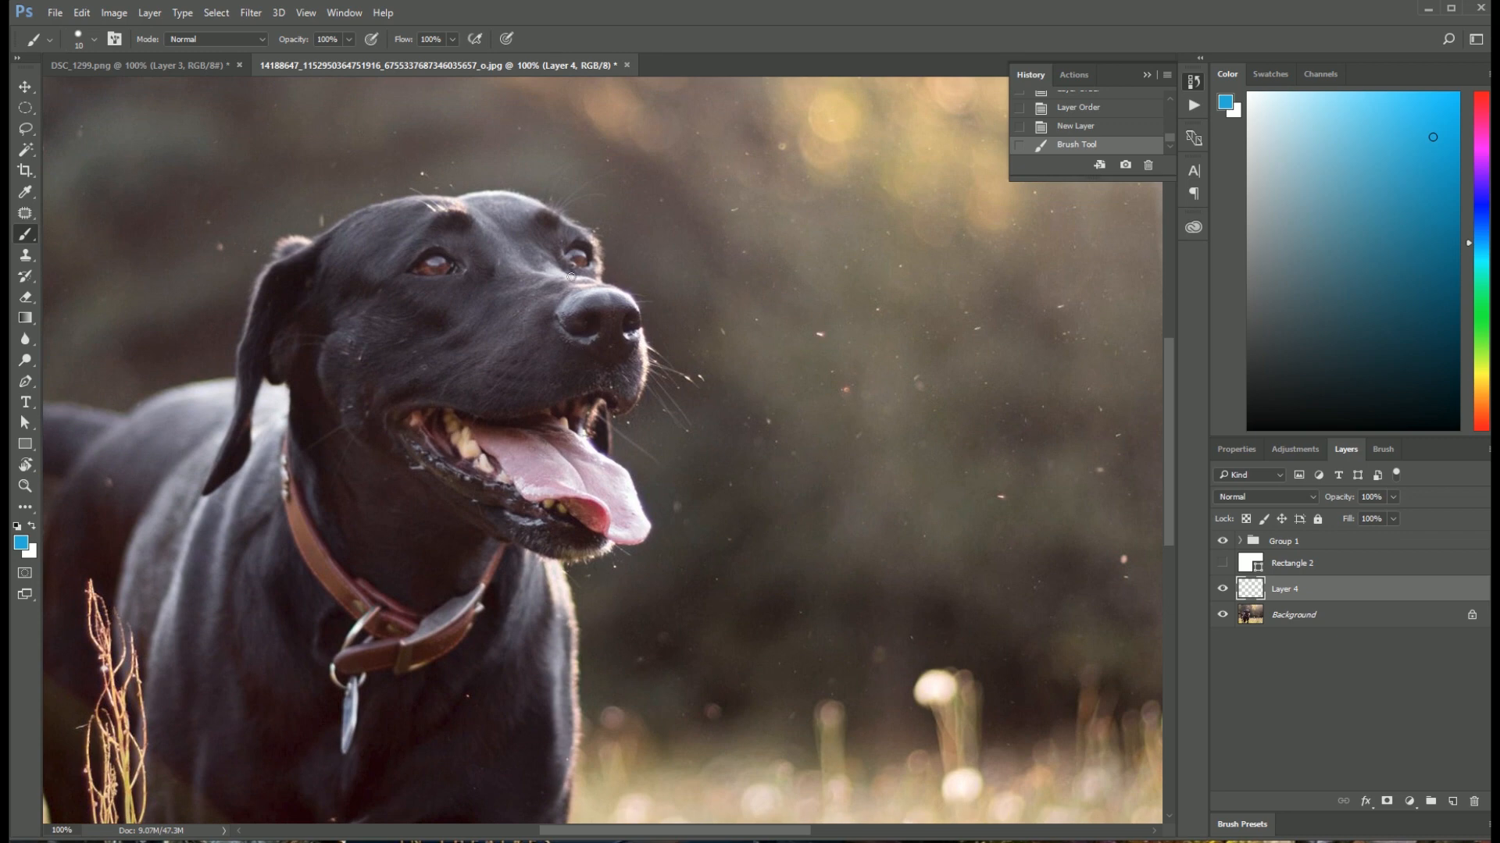
{"action": "mouse_move", "coordinate": [376, 225]}
{"action": "left_mouse_down"}
{"action": "mouse_move", "coordinate": [578, 430]}
{"action": "mouse_move", "coordinate": [473, 198]}
{"action": "mouse_move", "coordinate": [353, 233]}
{"action": "left_mouse_up"}
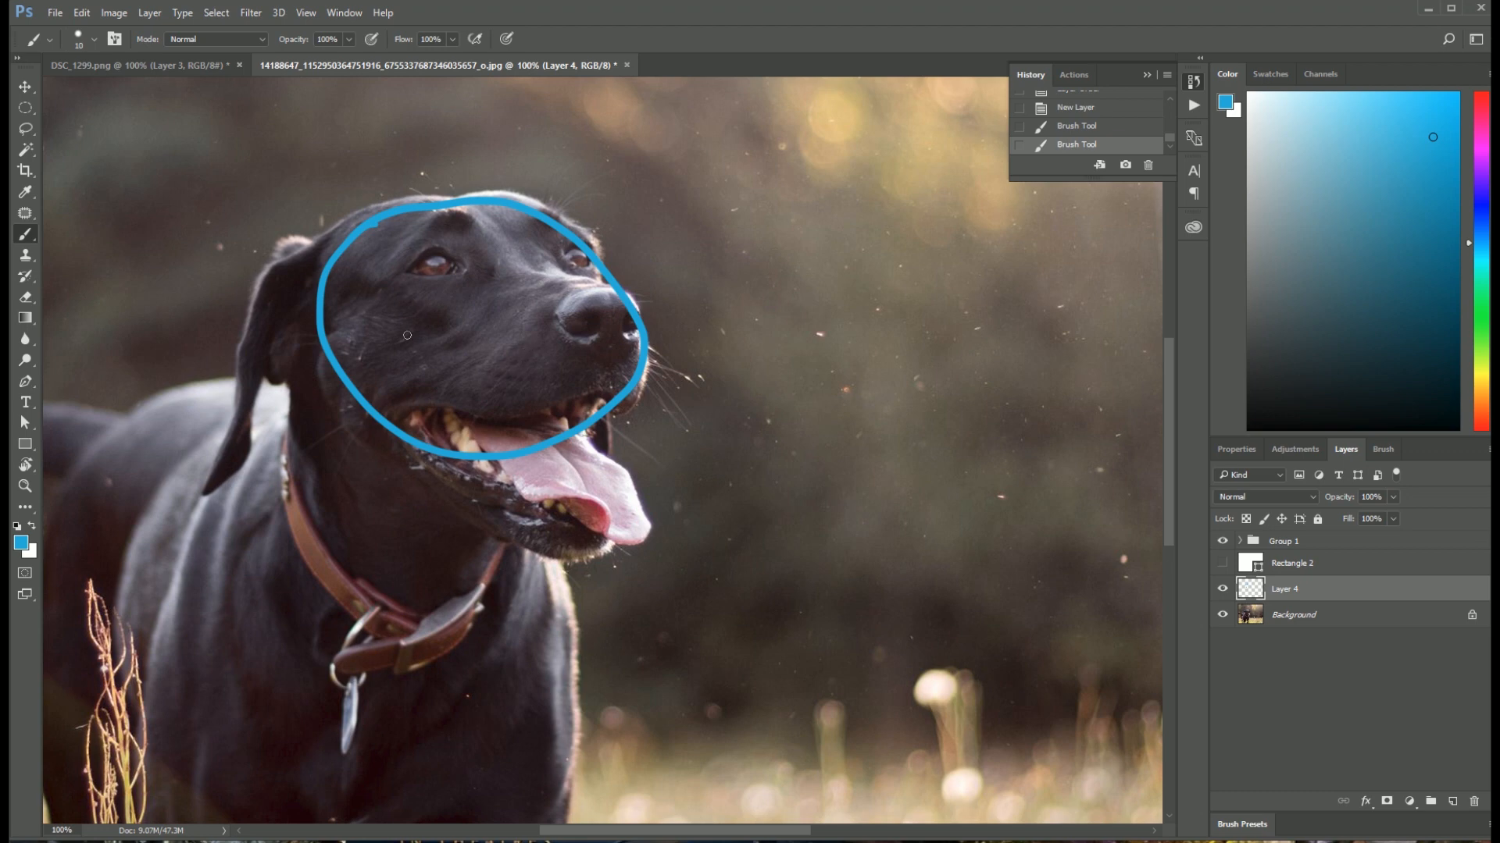
{"action": "mouse_move", "coordinate": [605, 289]}
{"action": "left_mouse_down"}
{"action": "mouse_move", "coordinate": [539, 400]}
{"action": "mouse_move", "coordinate": [592, 391]}
{"action": "left_mouse_up"}
{"action": "mouse_move", "coordinate": [436, 163]}
{"action": "left_mouse_down"}
{"action": "mouse_move", "coordinate": [611, 497]}
{"action": "mouse_move", "coordinate": [608, 550]}
{"action": "left_mouse_up"}
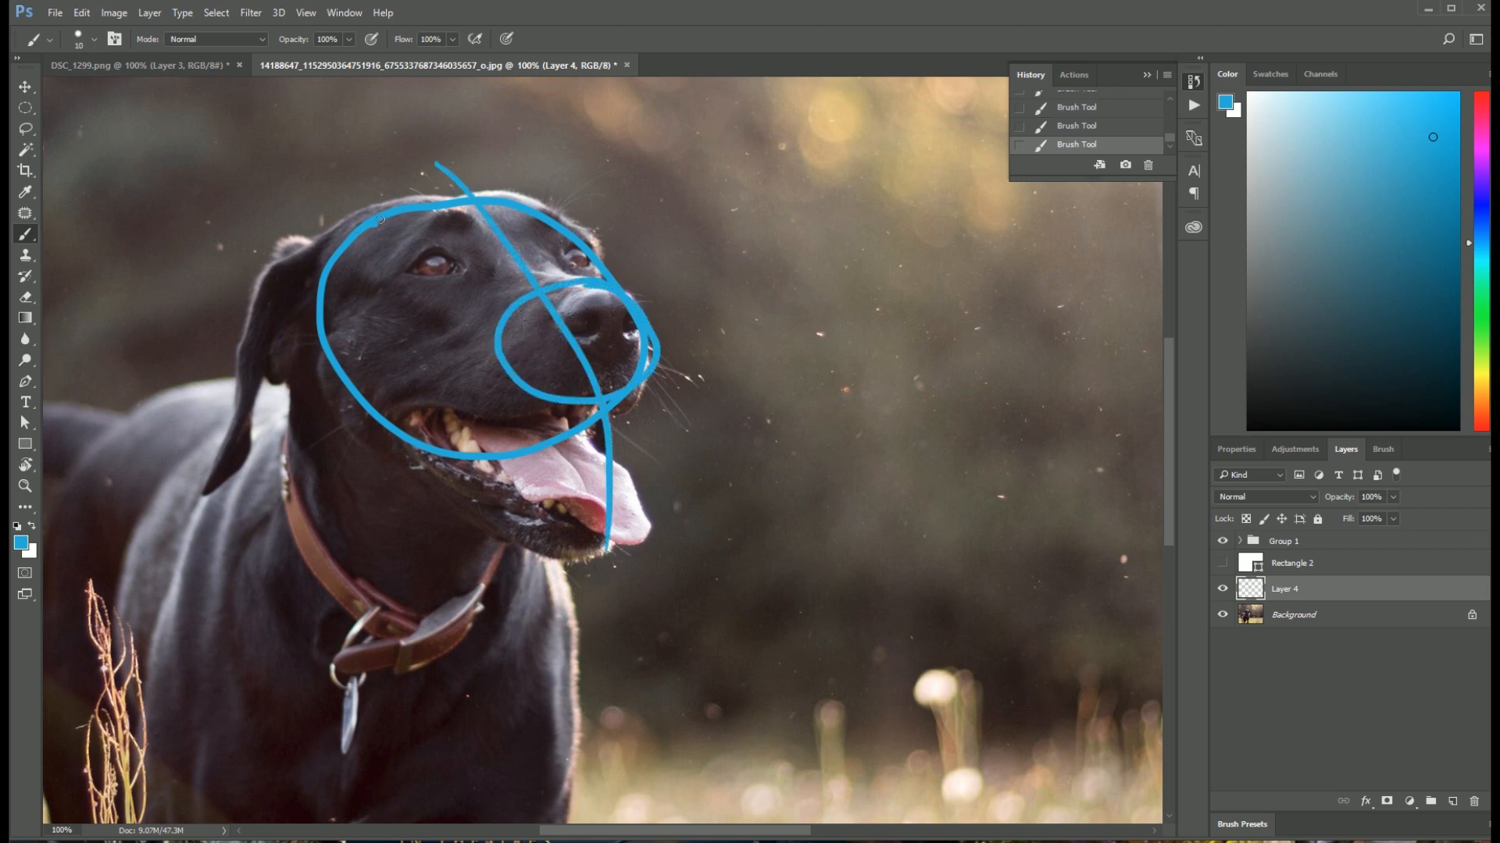
{"action": "mouse_move", "coordinate": [258, 256]}
{"action": "left_mouse_down"}
{"action": "mouse_move", "coordinate": [638, 239]}
{"action": "mouse_move", "coordinate": [727, 210]}
{"action": "left_mouse_up"}
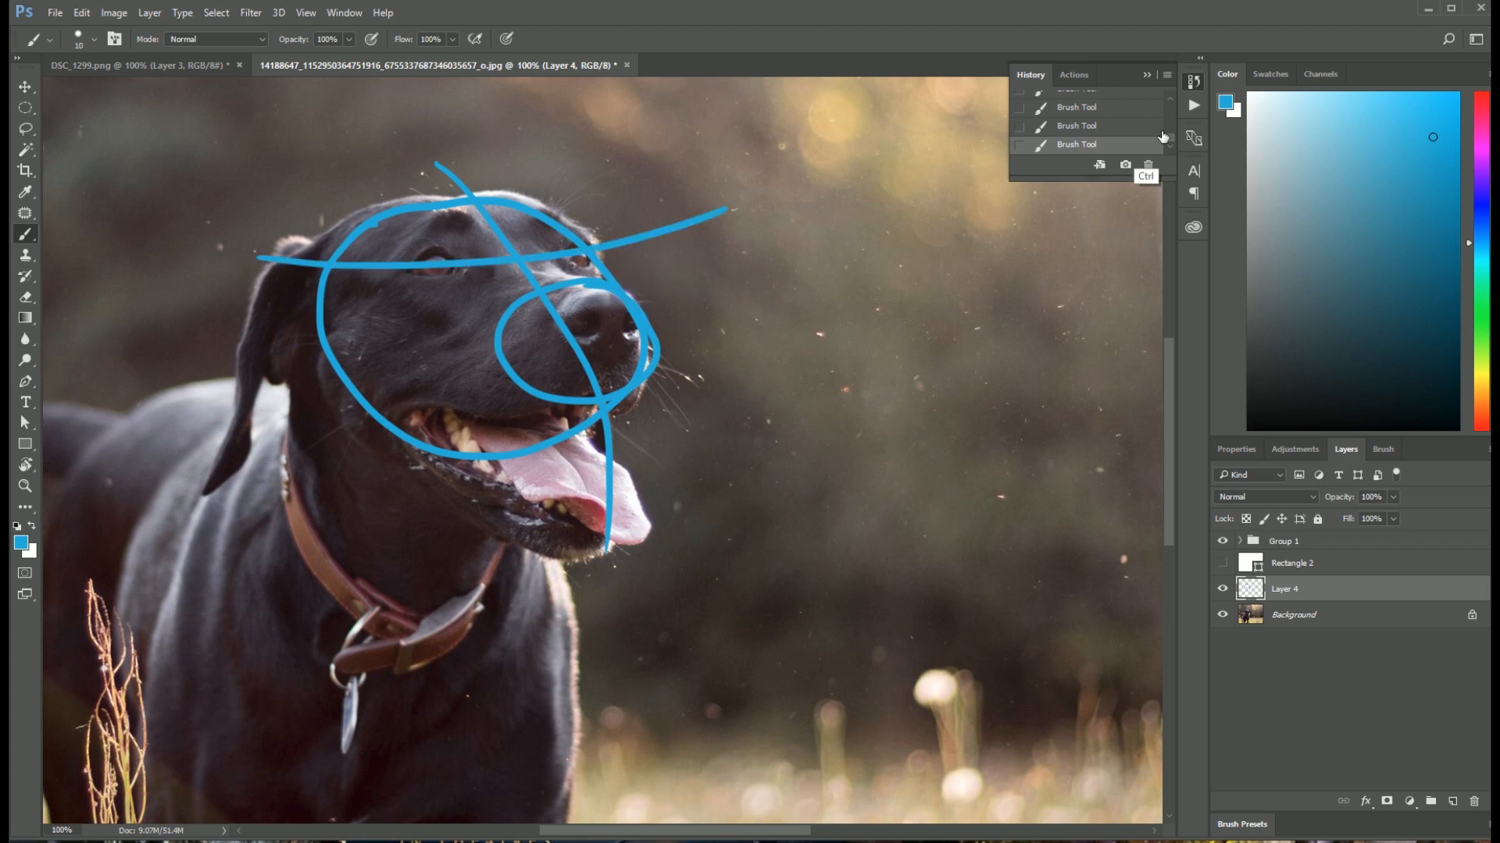
{"action": "left_click", "coordinate": [1170, 98]}
{"action": "left_click", "coordinate": [1140, 119]}
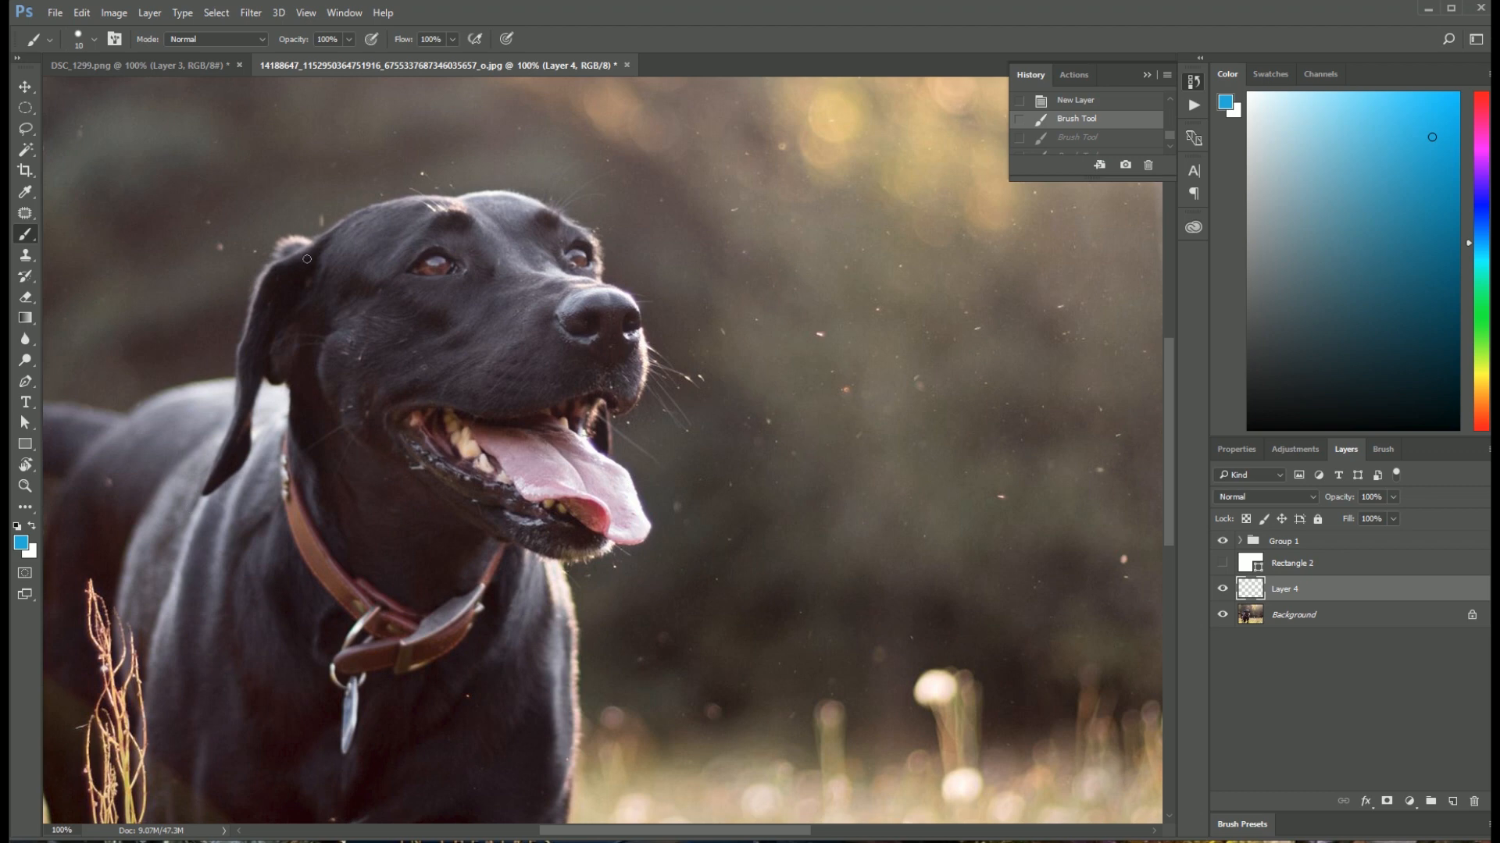
Step: Trace the dog's head on Layer 4 with straight blue strokes along the crown, forehead, muzzle, lower jaw and back of the head
{"action": "mouse_move", "coordinate": [264, 266]}
{"action": "left_mouse_down"}
{"action": "mouse_move", "coordinate": [350, 218]}
{"action": "mouse_move", "coordinate": [561, 182]}
{"action": "mouse_move", "coordinate": [516, 189]}
{"action": "mouse_move", "coordinate": [632, 264]}
{"action": "mouse_move", "coordinate": [599, 279]}
{"action": "mouse_move", "coordinate": [638, 297]}
{"action": "mouse_move", "coordinate": [660, 425]}
{"action": "mouse_move", "coordinate": [638, 405]}
{"action": "mouse_move", "coordinate": [625, 425]}
{"action": "mouse_move", "coordinate": [616, 415]}
{"action": "mouse_move", "coordinate": [618, 453]}
{"action": "mouse_move", "coordinate": [686, 592]}
{"action": "left_mouse_up"}
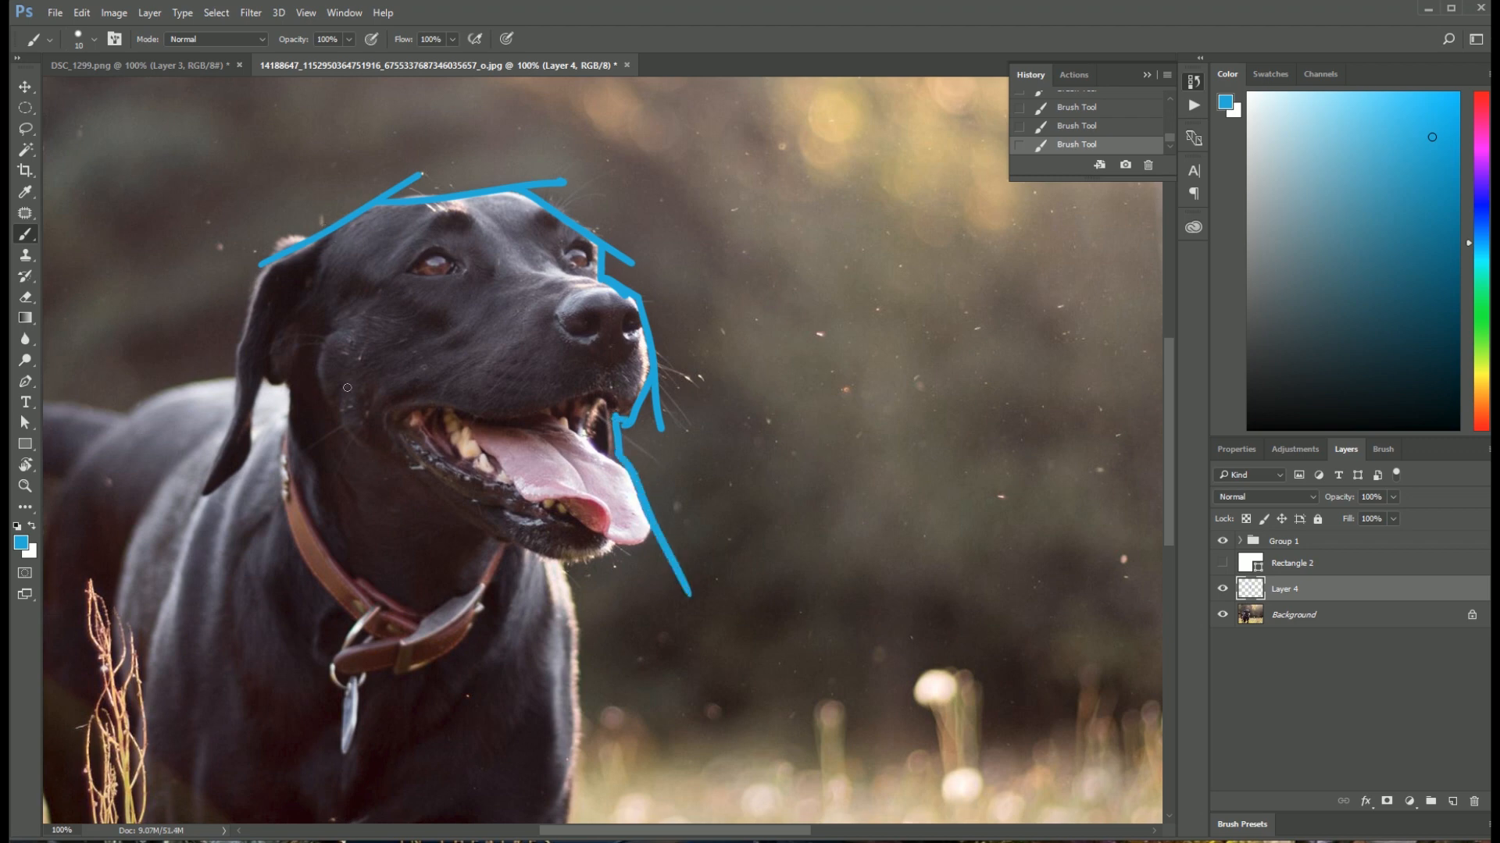
{"action": "mouse_move", "coordinate": [344, 428]}
{"action": "left_mouse_down"}
{"action": "mouse_move", "coordinate": [588, 578]}
{"action": "mouse_move", "coordinate": [584, 561]}
{"action": "mouse_move", "coordinate": [550, 556]}
{"action": "mouse_move", "coordinate": [649, 537]}
{"action": "mouse_move", "coordinate": [607, 554]}
{"action": "mouse_move", "coordinate": [701, 509]}
{"action": "left_mouse_up"}
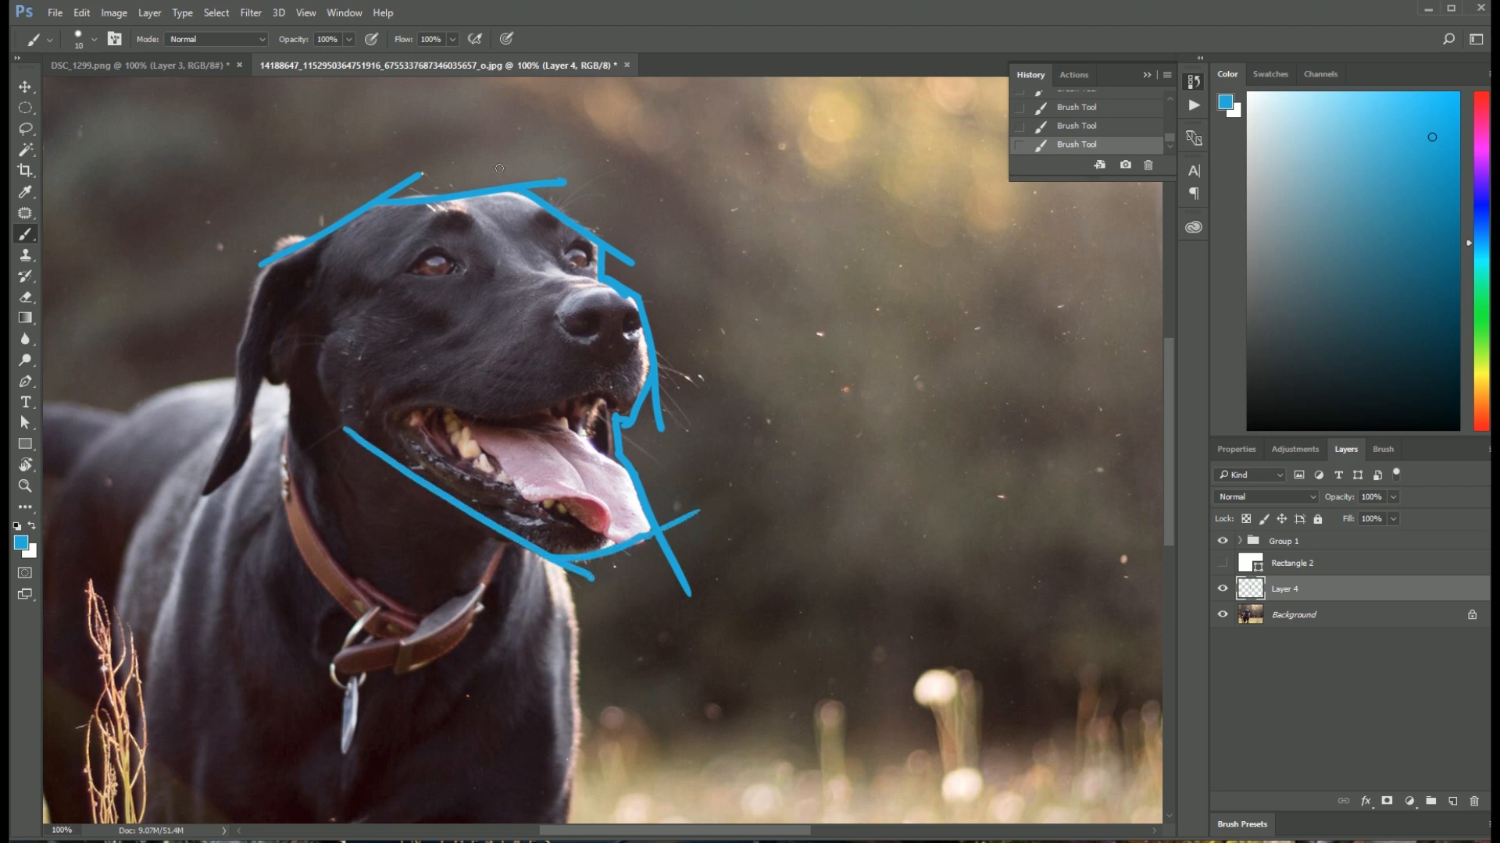
{"action": "left_click_drag", "start_coordinate": [320, 202], "coordinate": [359, 484]}
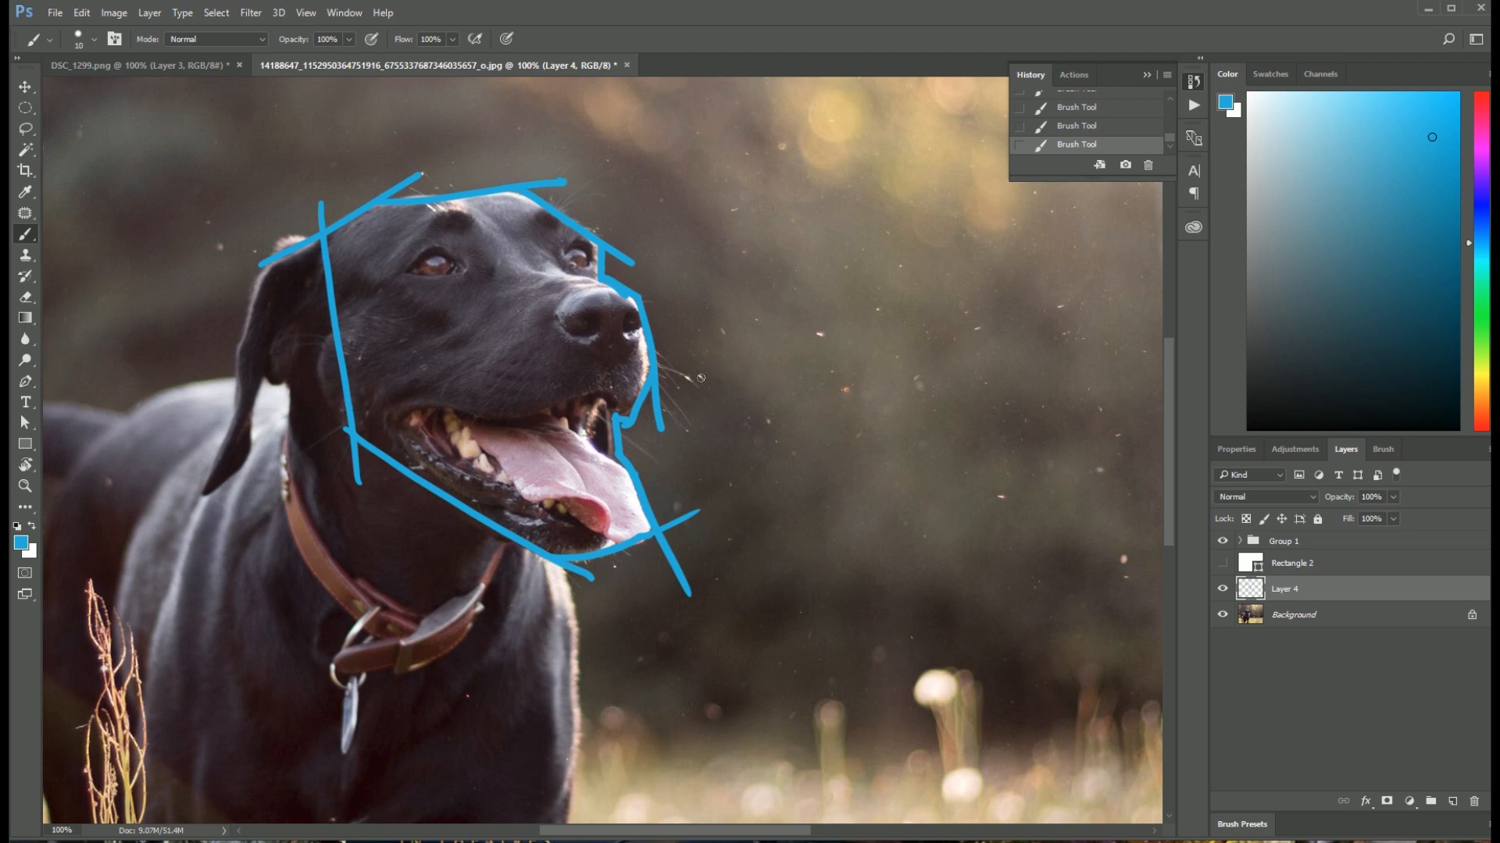
Step: Block in the open mouth, tongue and nose with angular blue lines
{"action": "left_click_drag", "start_coordinate": [394, 407], "coordinate": [708, 371]}
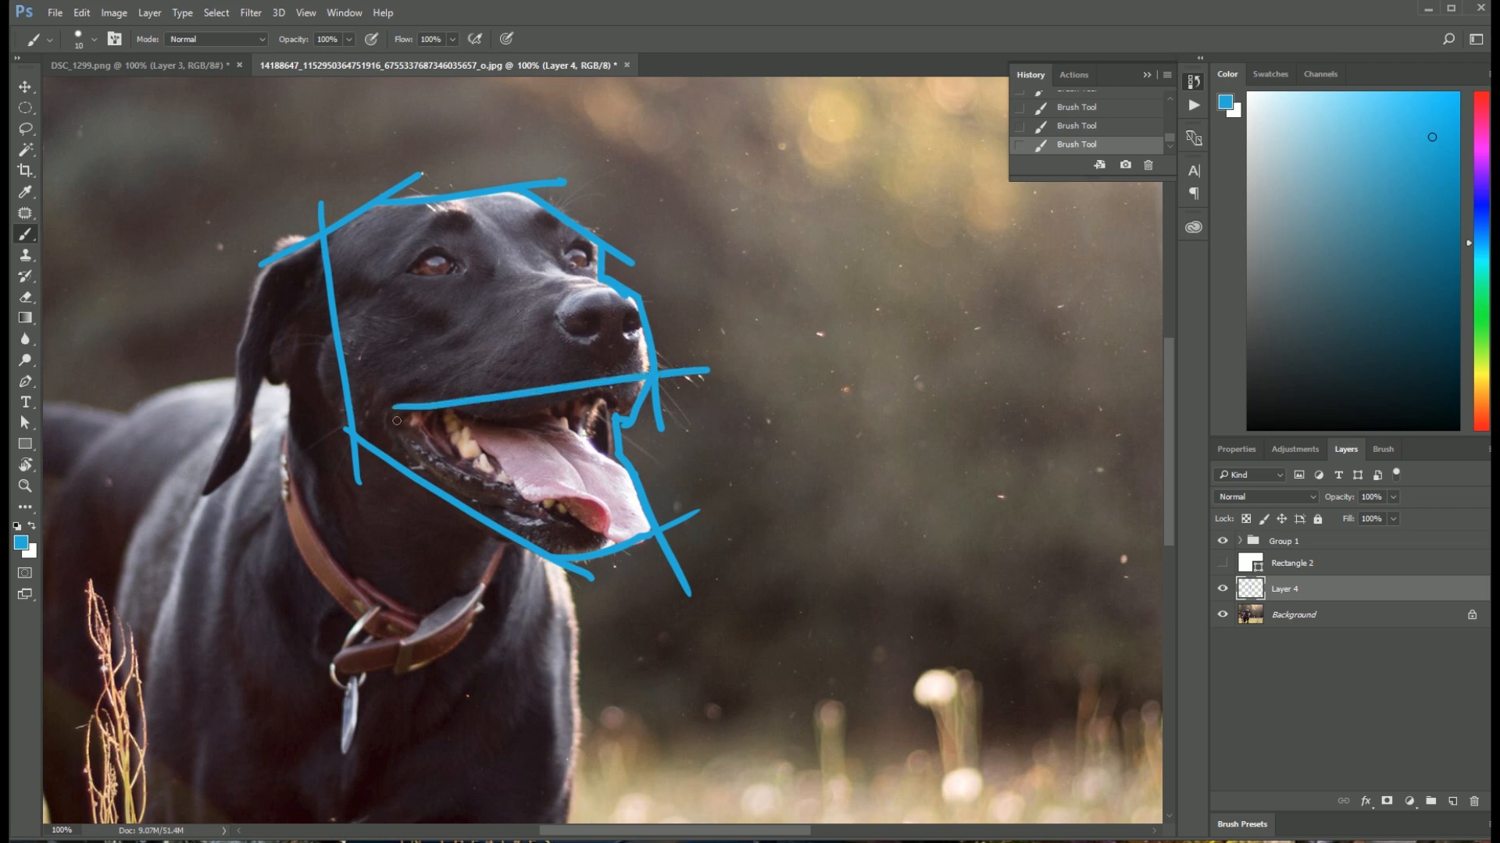
{"action": "left_click_drag", "start_coordinate": [393, 417], "coordinate": [606, 551]}
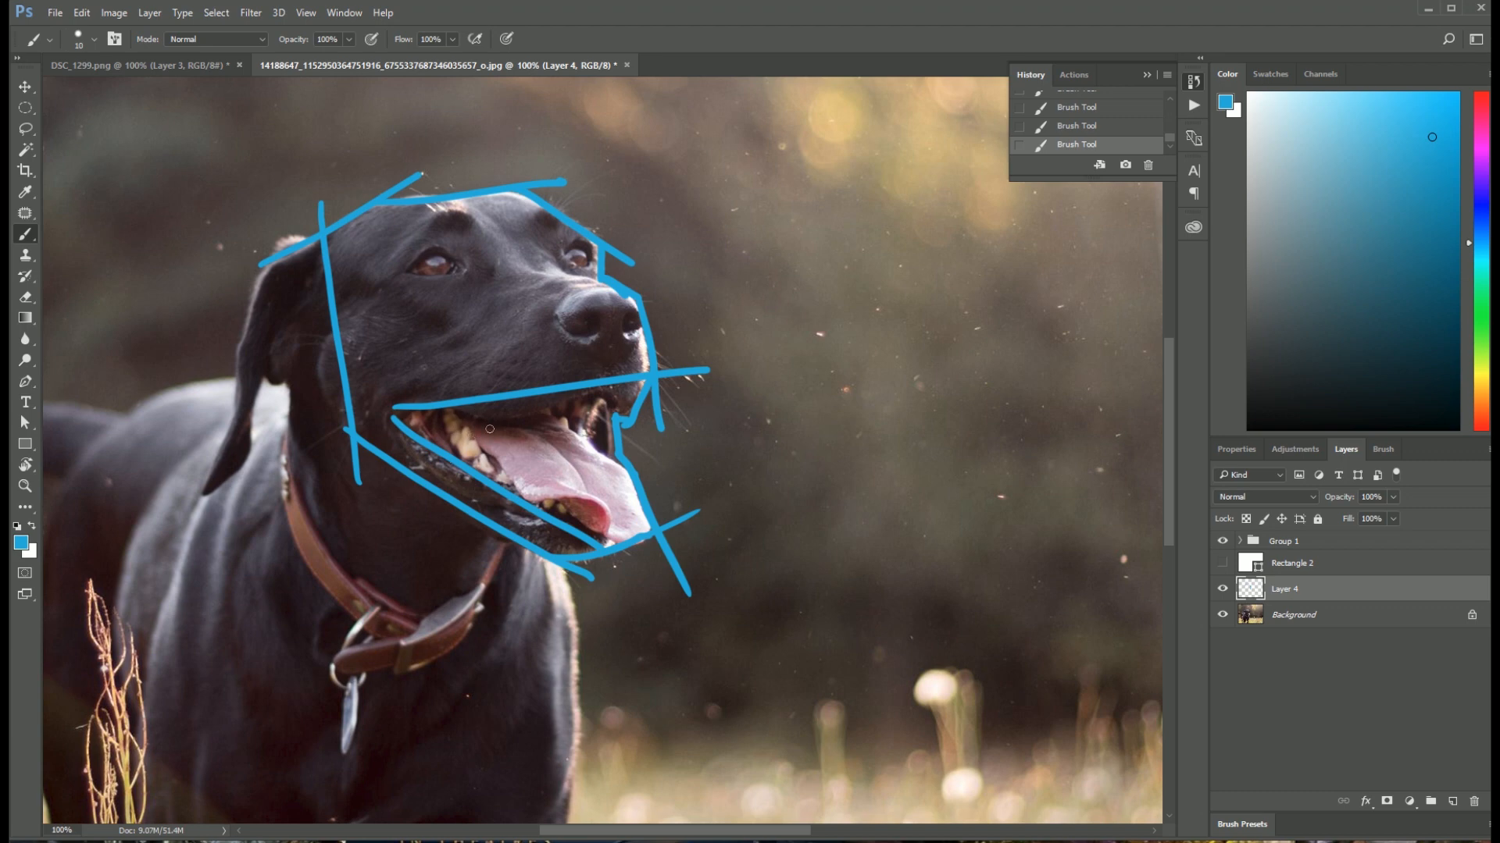
{"action": "mouse_move", "coordinate": [464, 427]}
{"action": "left_mouse_down"}
{"action": "mouse_move", "coordinate": [537, 503]}
{"action": "mouse_move", "coordinate": [634, 529]}
{"action": "left_mouse_up"}
{"action": "mouse_move", "coordinate": [584, 434]}
{"action": "left_mouse_down"}
{"action": "mouse_move", "coordinate": [638, 488]}
{"action": "mouse_move", "coordinate": [630, 528]}
{"action": "mouse_move", "coordinate": [611, 524]}
{"action": "mouse_move", "coordinate": [654, 532]}
{"action": "left_mouse_up"}
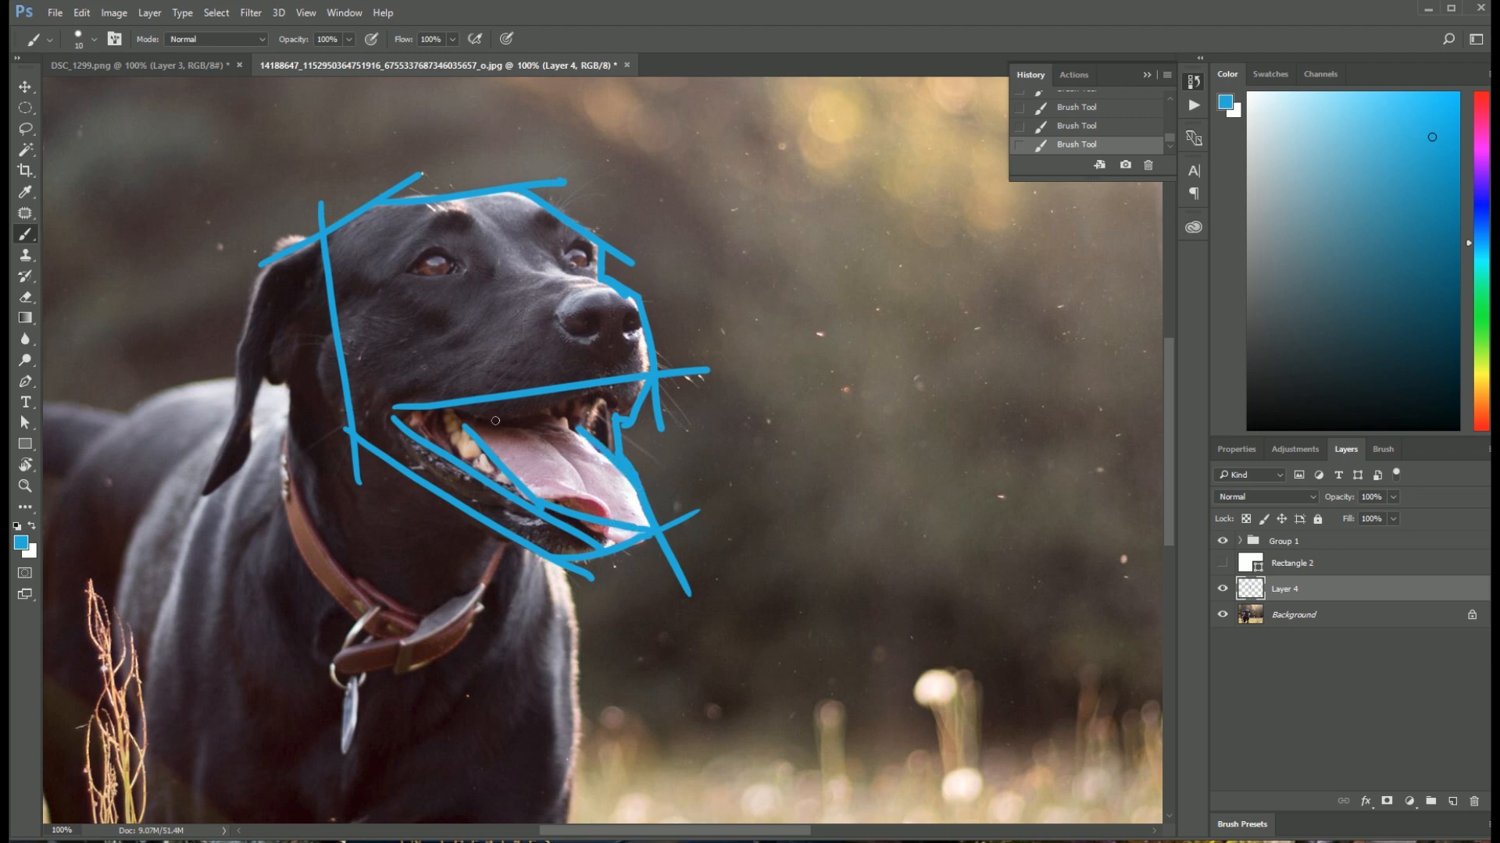
{"action": "left_click_drag", "start_coordinate": [471, 421], "coordinate": [590, 428]}
{"action": "mouse_move", "coordinate": [424, 407]}
{"action": "left_mouse_down"}
{"action": "mouse_move", "coordinate": [457, 459]}
{"action": "mouse_move", "coordinate": [479, 441]}
{"action": "mouse_move", "coordinate": [509, 460]}
{"action": "left_mouse_up"}
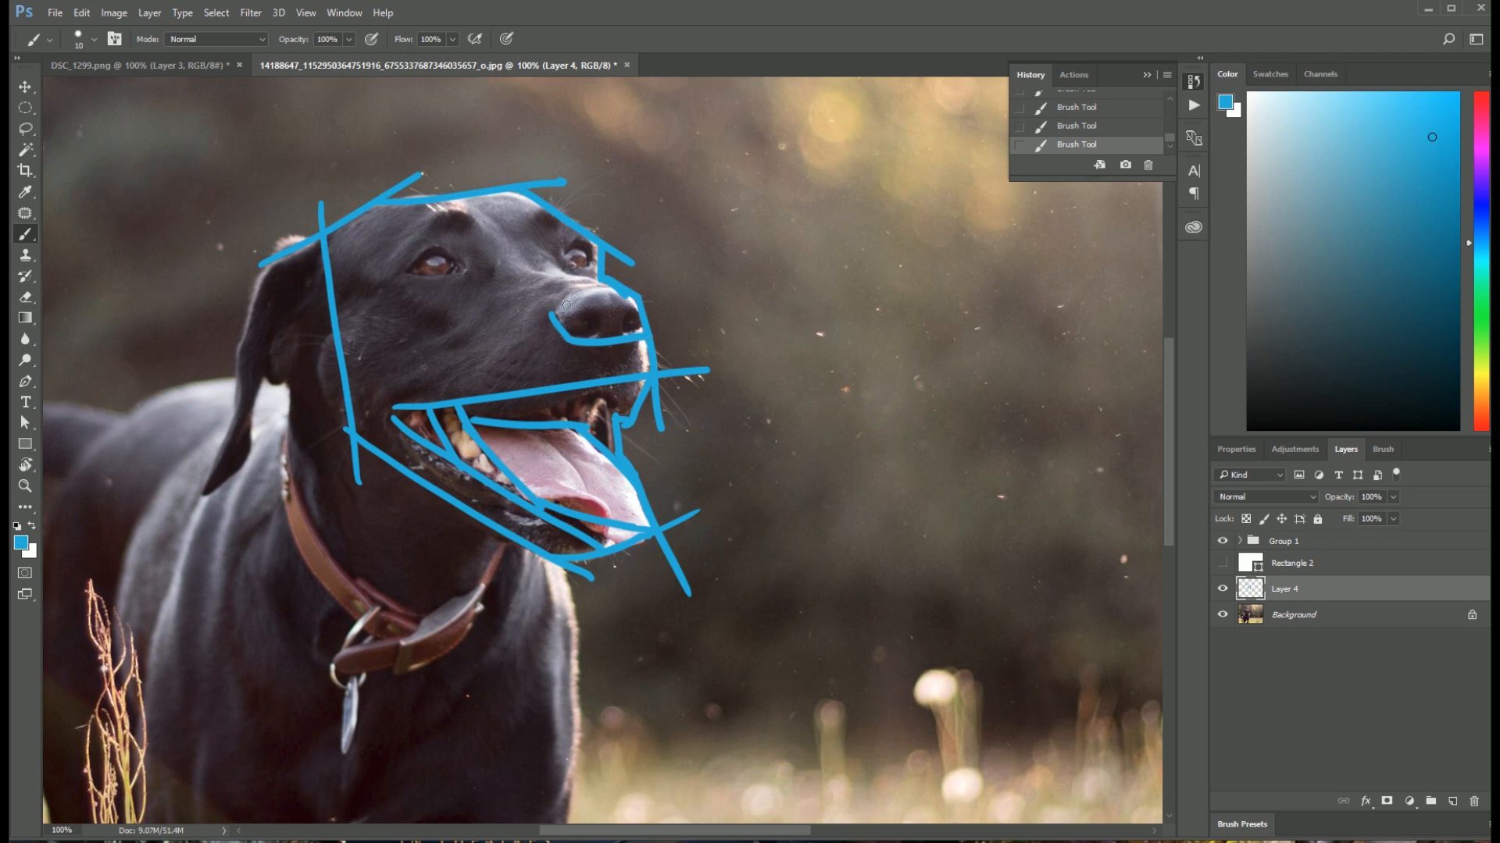
{"action": "mouse_move", "coordinate": [554, 312]}
{"action": "left_mouse_down"}
{"action": "mouse_move", "coordinate": [584, 285]}
{"action": "mouse_move", "coordinate": [619, 284]}
{"action": "left_mouse_up"}
{"action": "left_click_drag", "start_coordinate": [438, 143], "coordinate": [507, 234]}
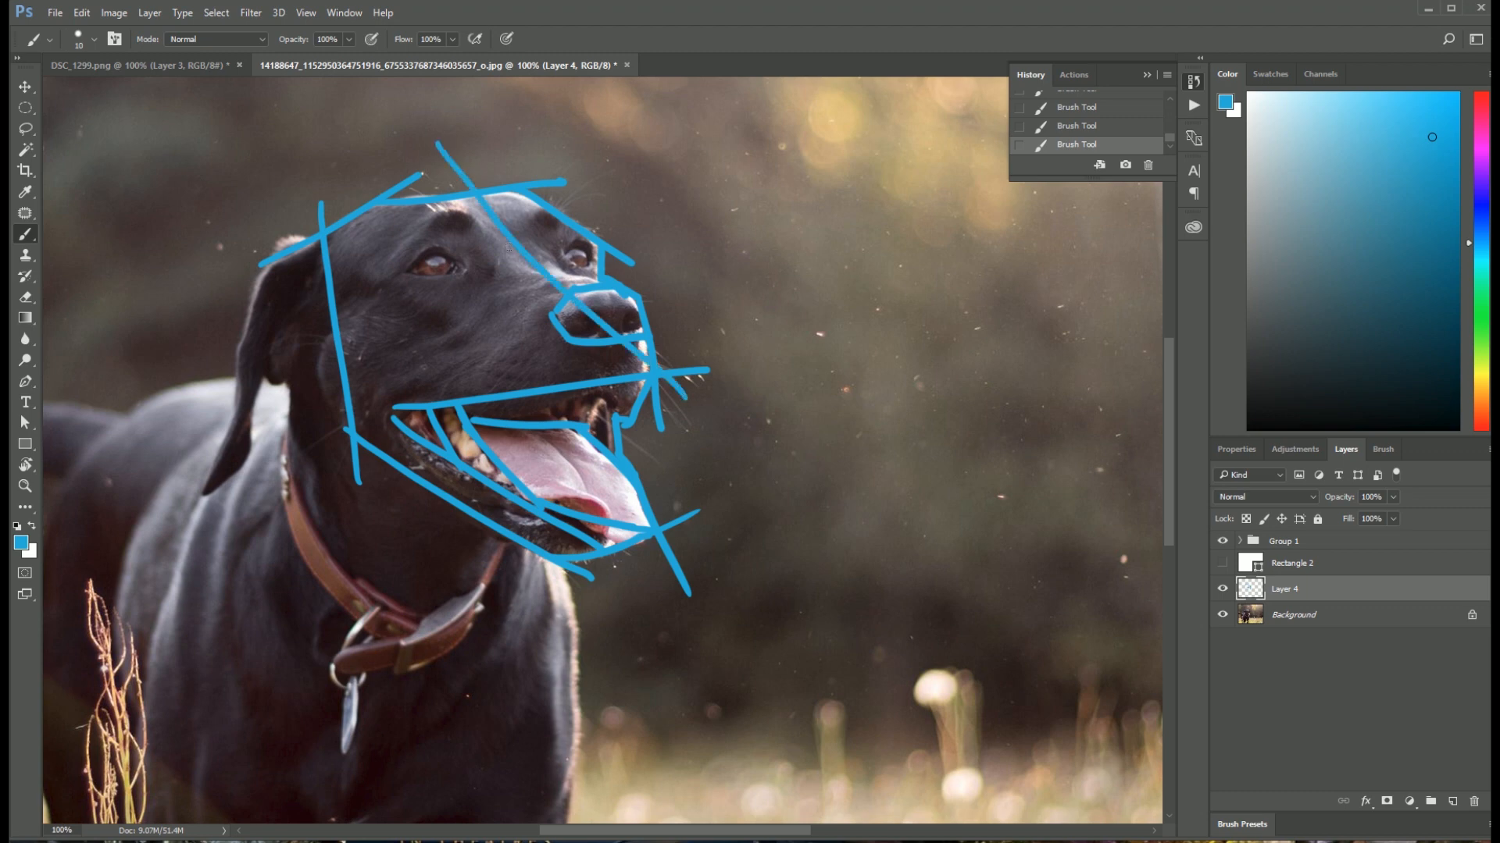
{"action": "key", "text": "ctrl+z"}
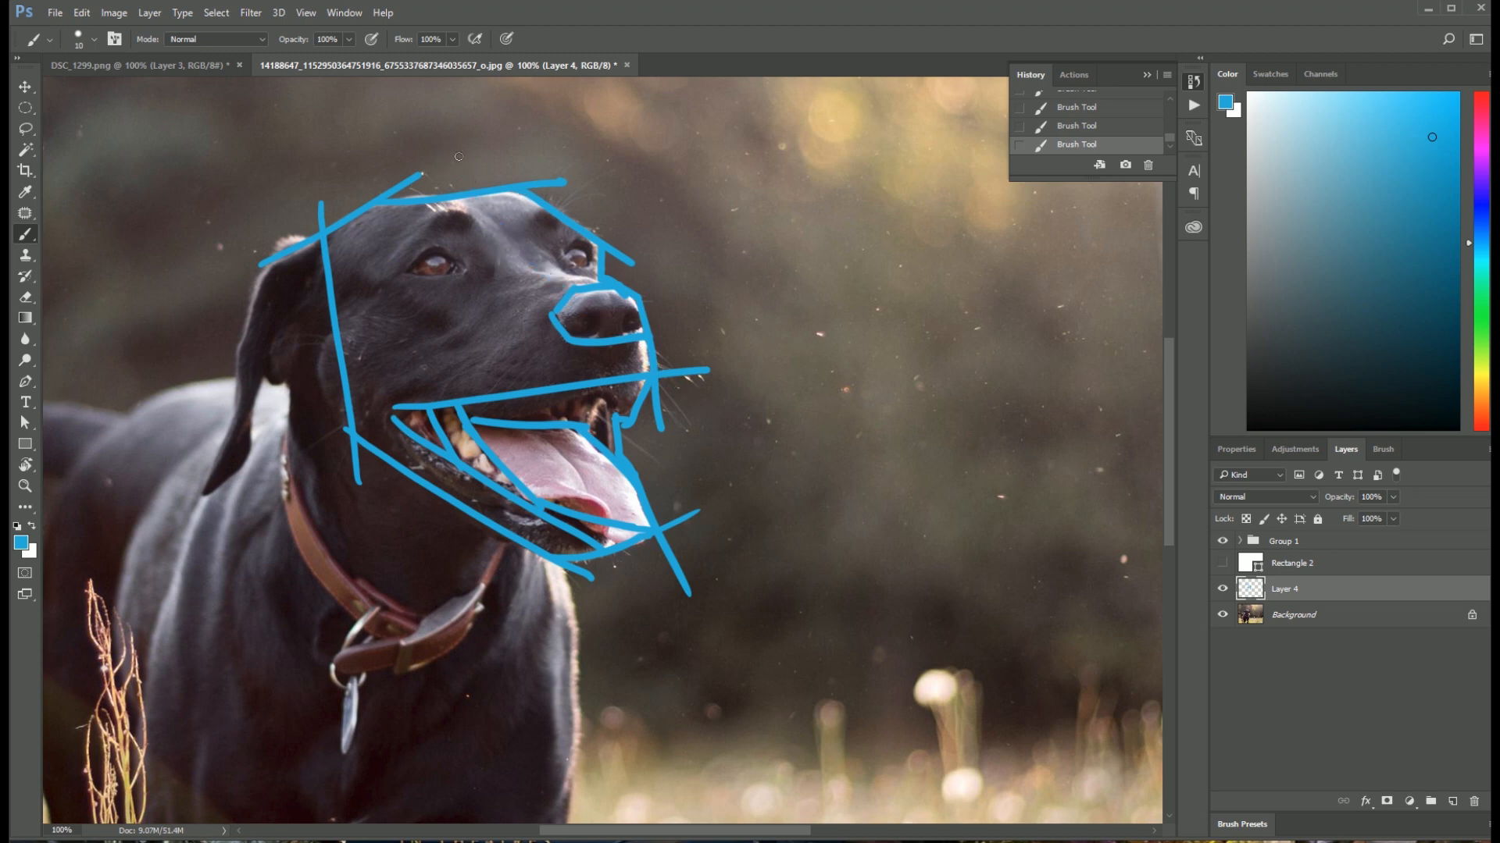
{"action": "mouse_move", "coordinate": [458, 156]}
{"action": "left_mouse_down"}
{"action": "mouse_move", "coordinate": [627, 337]}
{"action": "mouse_move", "coordinate": [647, 427]}
{"action": "left_mouse_up"}
{"action": "key", "text": "ctrl+z"}
{"action": "left_click_drag", "start_coordinate": [467, 174], "coordinate": [616, 443]}
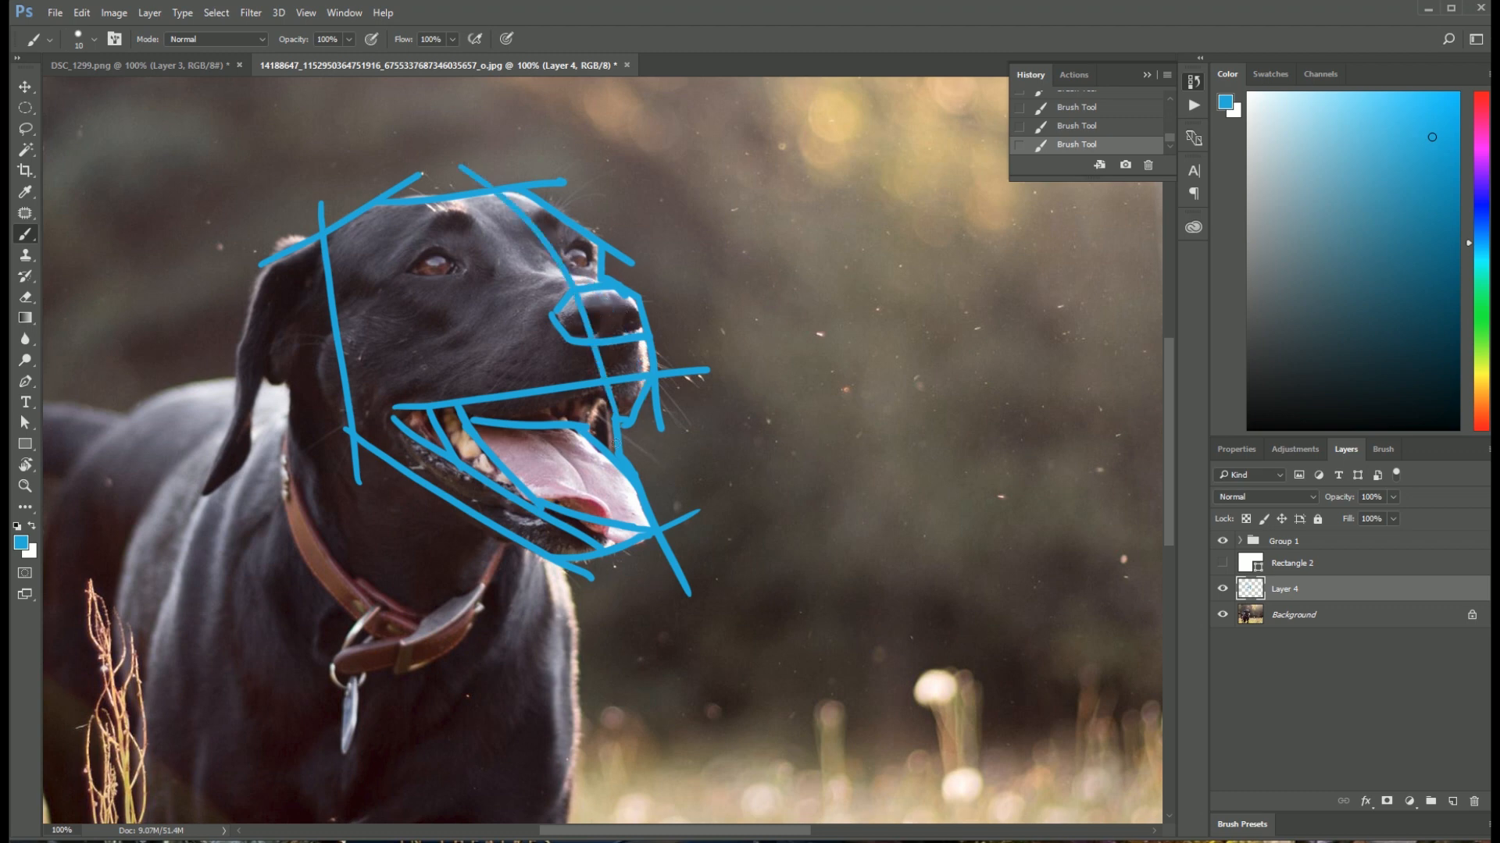
{"action": "key", "text": "ctrl+z"}
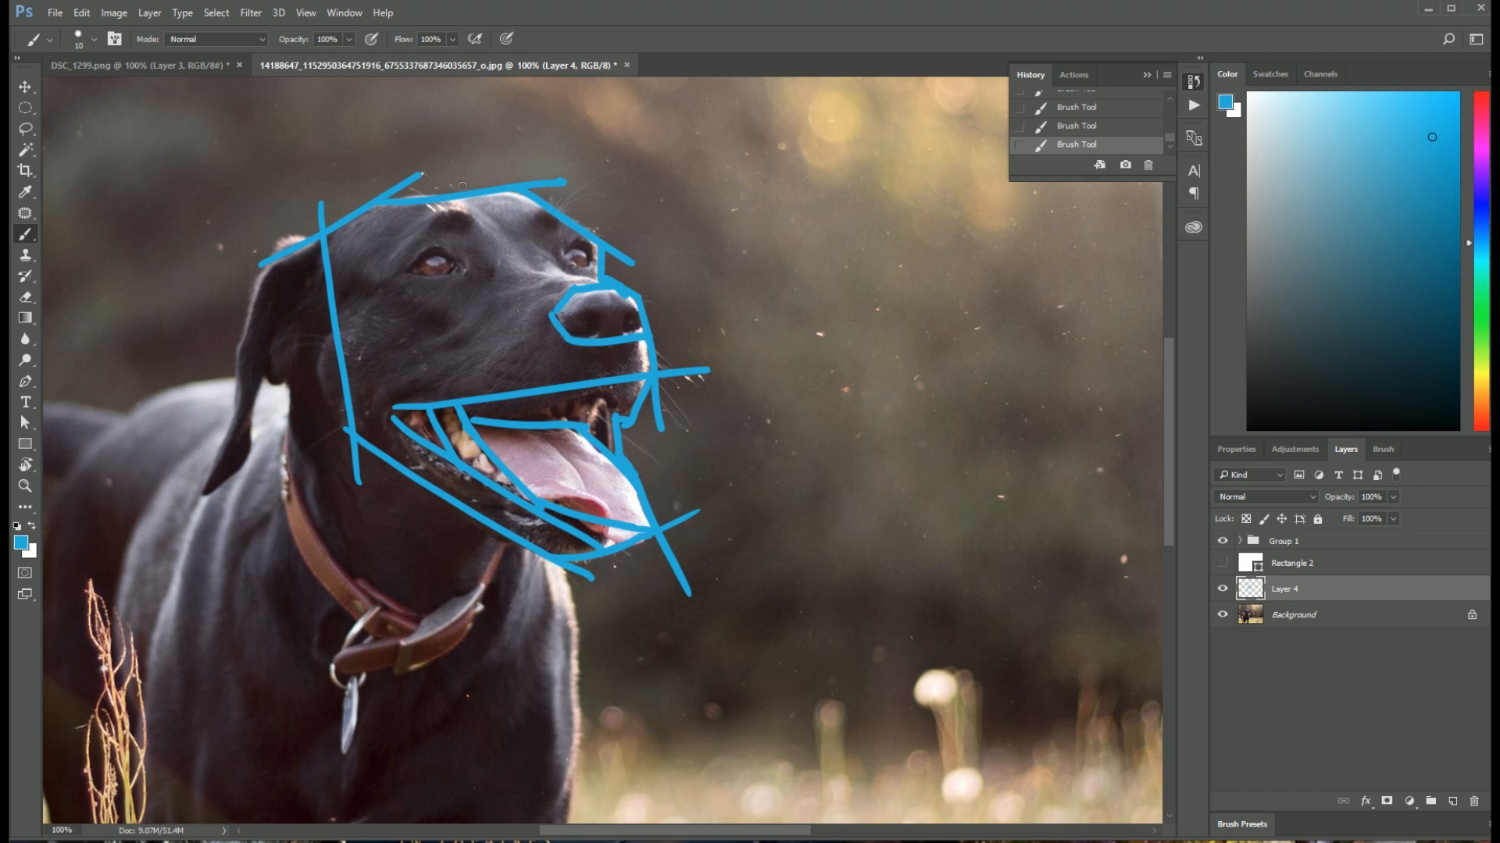
Step: Draw the face's centre line from the forehead past the nose and two roughly parallel guidelines across the eyes
{"action": "left_click_drag", "start_coordinate": [455, 173], "coordinate": [676, 449]}
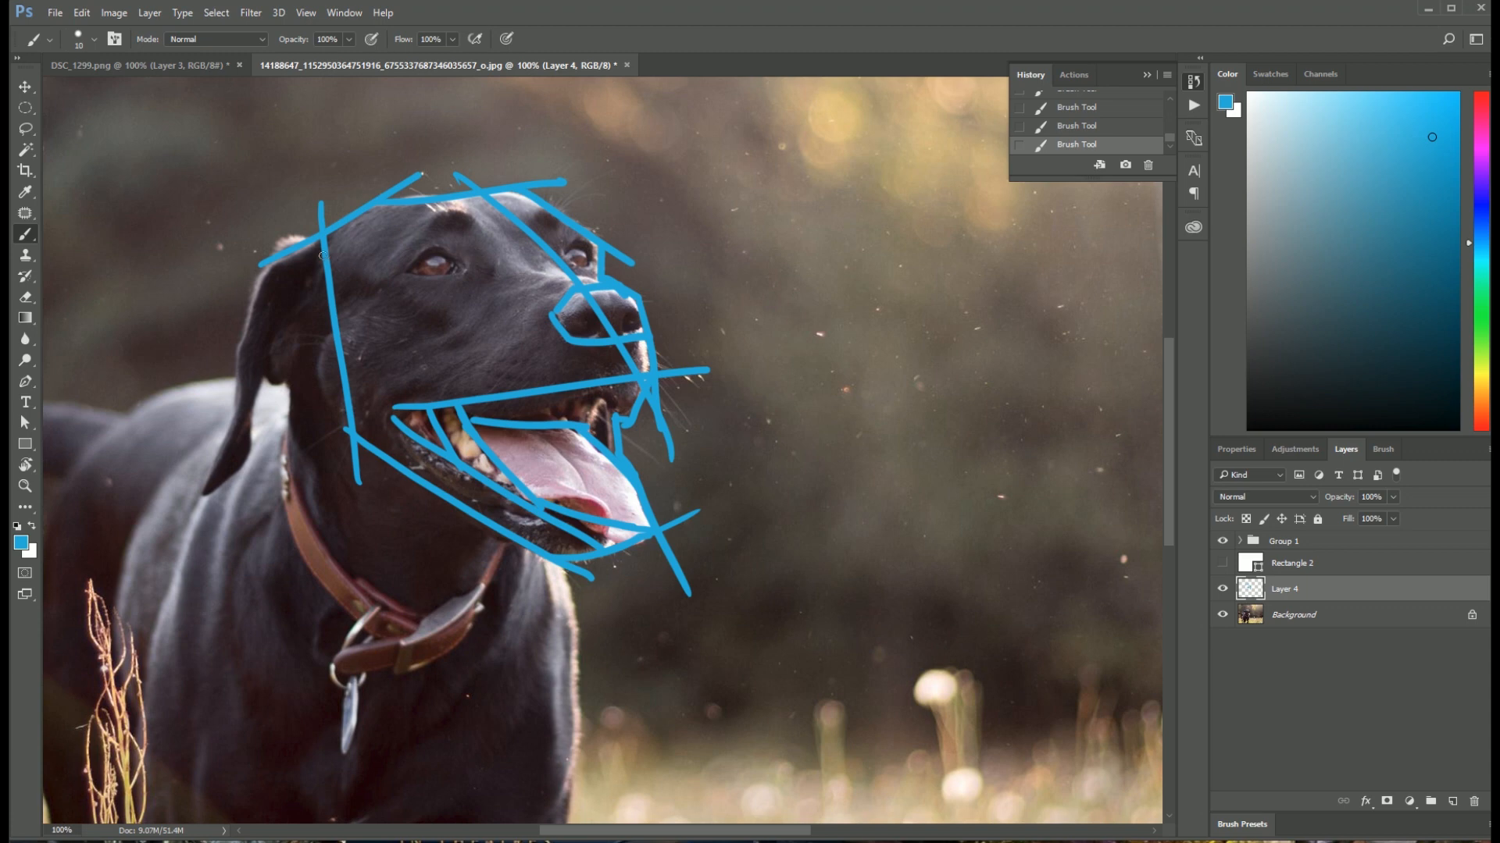
{"action": "left_click_drag", "start_coordinate": [256, 255], "coordinate": [679, 231]}
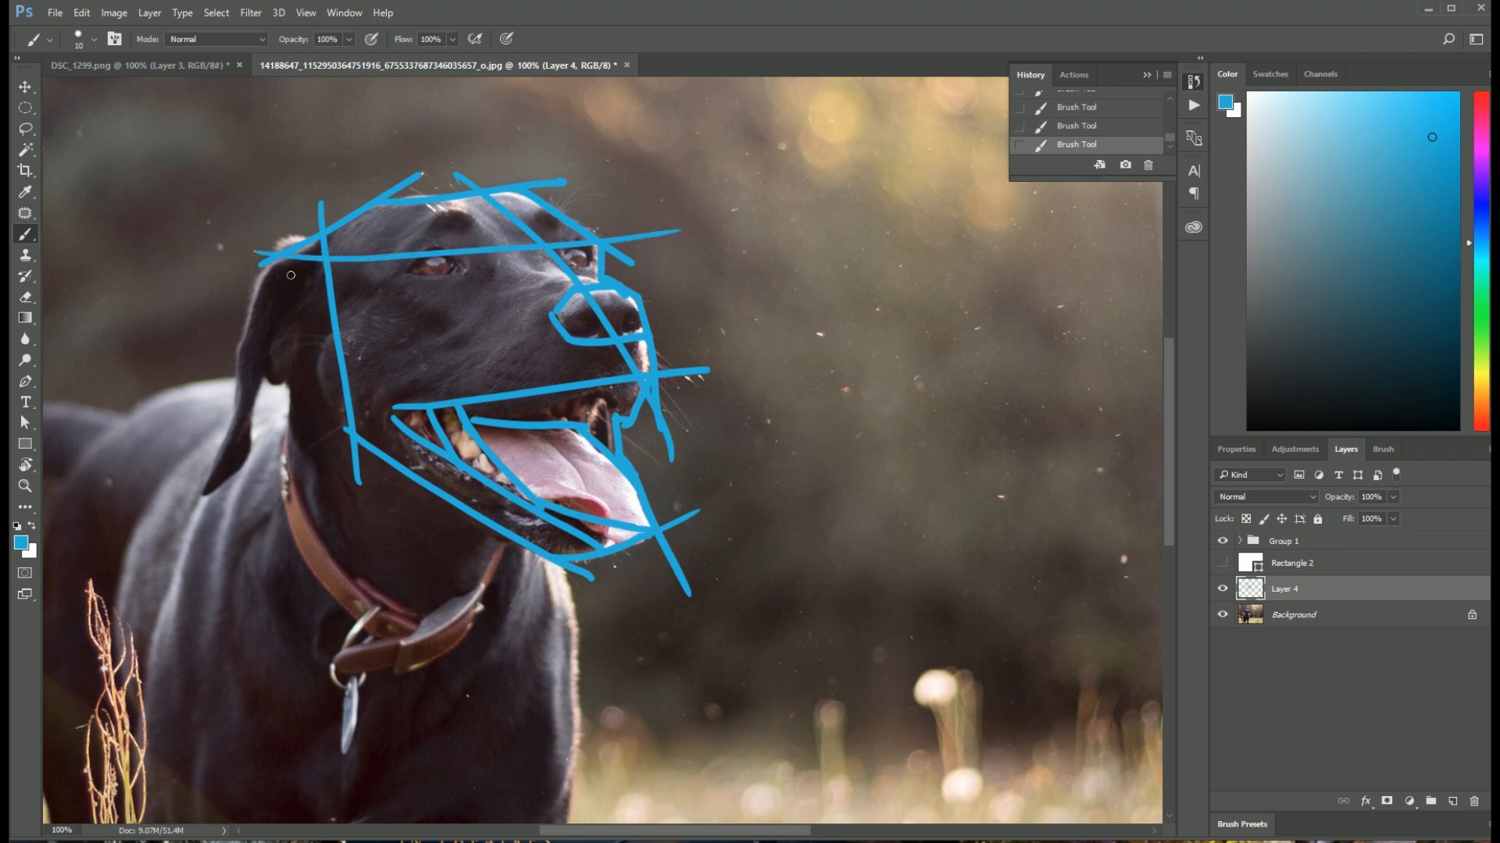
{"action": "left_click_drag", "start_coordinate": [290, 275], "coordinate": [695, 251]}
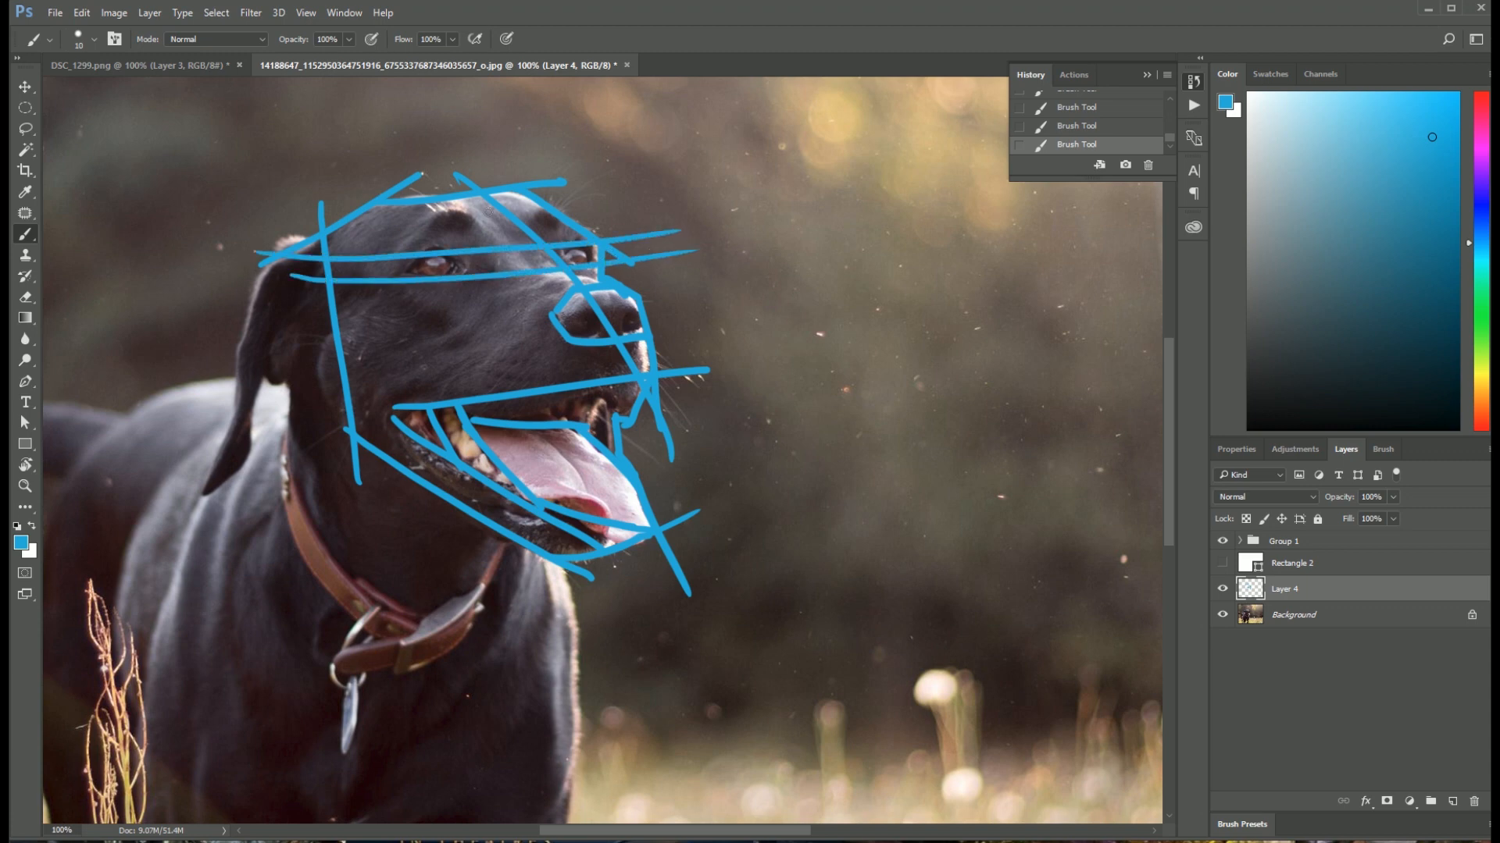
Step: Outline the dog's eyes and both brow shapes with small angular strokes
{"action": "mouse_move", "coordinate": [422, 275]}
{"action": "left_mouse_down"}
{"action": "mouse_move", "coordinate": [404, 271]}
{"action": "mouse_move", "coordinate": [456, 262]}
{"action": "left_mouse_up"}
{"action": "mouse_move", "coordinate": [387, 242]}
{"action": "left_mouse_down"}
{"action": "mouse_move", "coordinate": [441, 213]}
{"action": "mouse_move", "coordinate": [480, 221]}
{"action": "mouse_move", "coordinate": [395, 244]}
{"action": "left_mouse_up"}
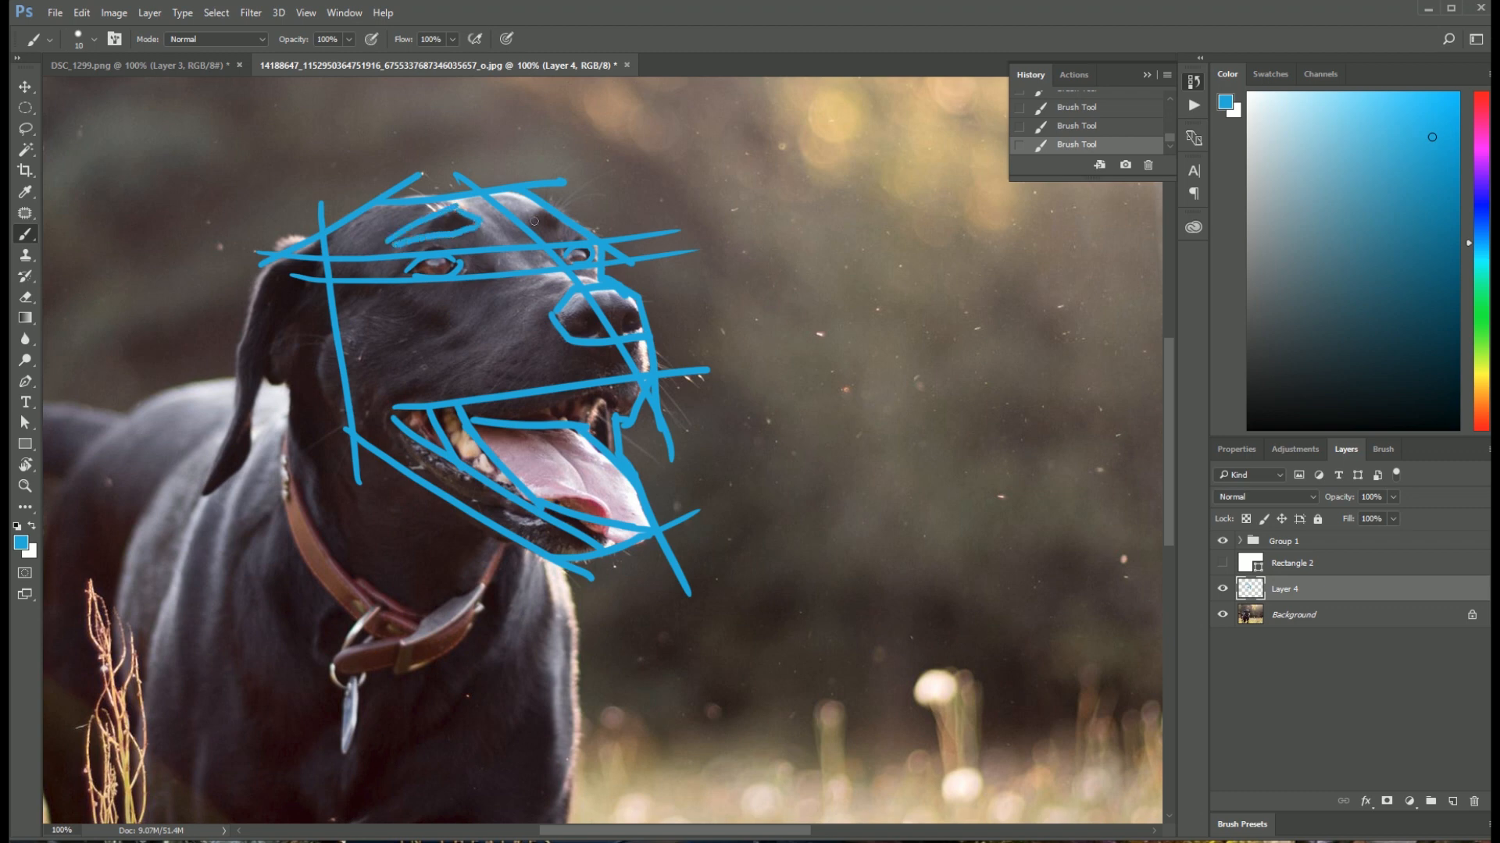
{"action": "left_click_drag", "start_coordinate": [531, 219], "coordinate": [581, 229]}
Step: Outline the dog's hanging ear with straight strokes from its base at the head to the pointed tip
{"action": "left_click_drag", "start_coordinate": [270, 382], "coordinate": [326, 393]}
{"action": "left_click_drag", "start_coordinate": [277, 265], "coordinate": [265, 368]}
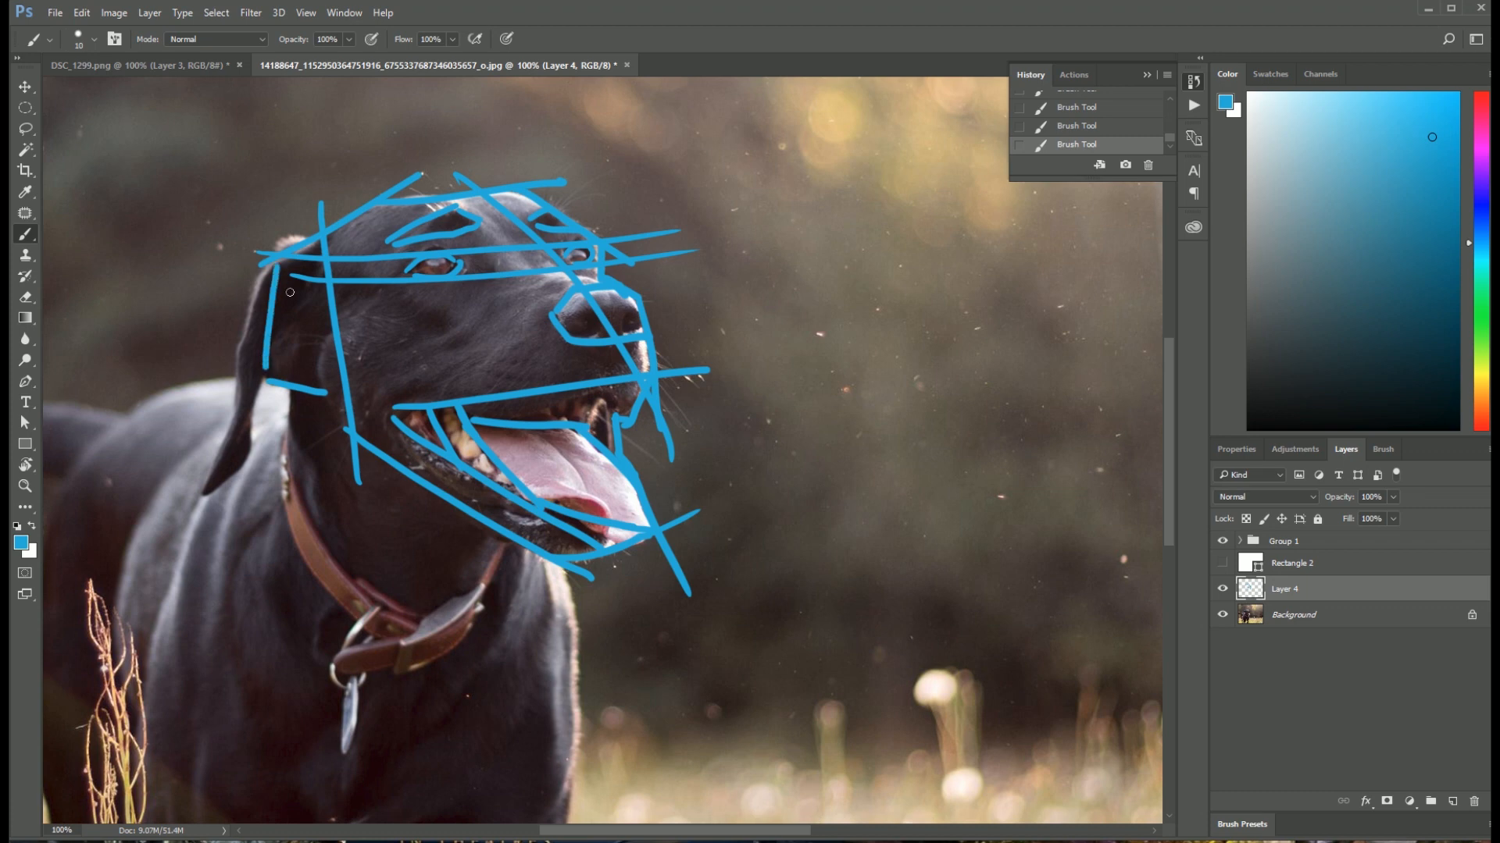
{"action": "key", "text": "ctrl+z"}
{"action": "left_click_drag", "start_coordinate": [278, 263], "coordinate": [266, 368]}
{"action": "mouse_move", "coordinate": [267, 263]}
{"action": "left_mouse_down"}
{"action": "mouse_move", "coordinate": [217, 485]}
{"action": "mouse_move", "coordinate": [259, 448]}
{"action": "left_mouse_up"}
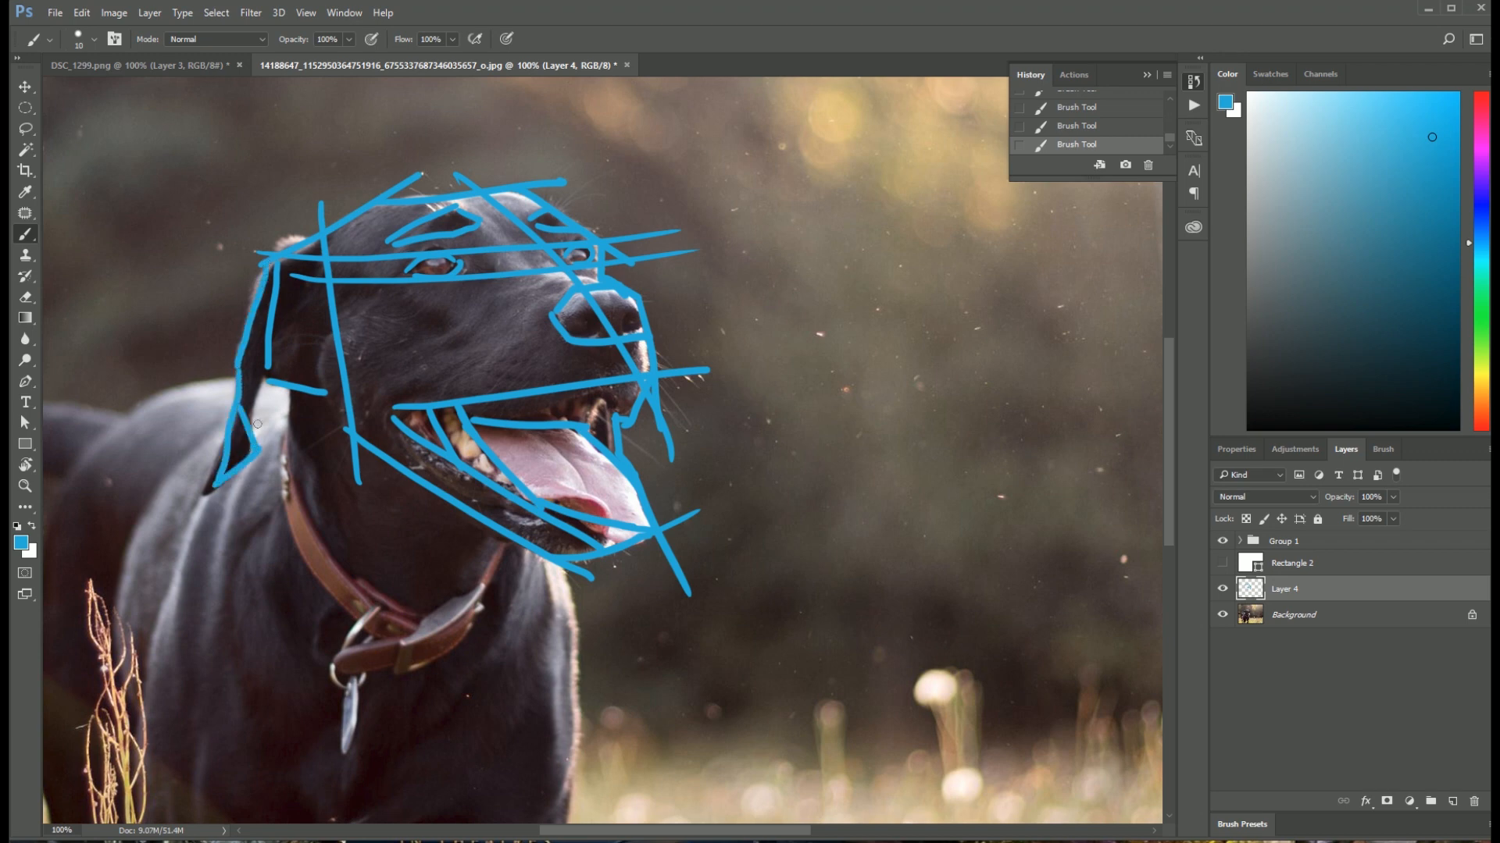
{"action": "left_click_drag", "start_coordinate": [268, 361], "coordinate": [248, 428]}
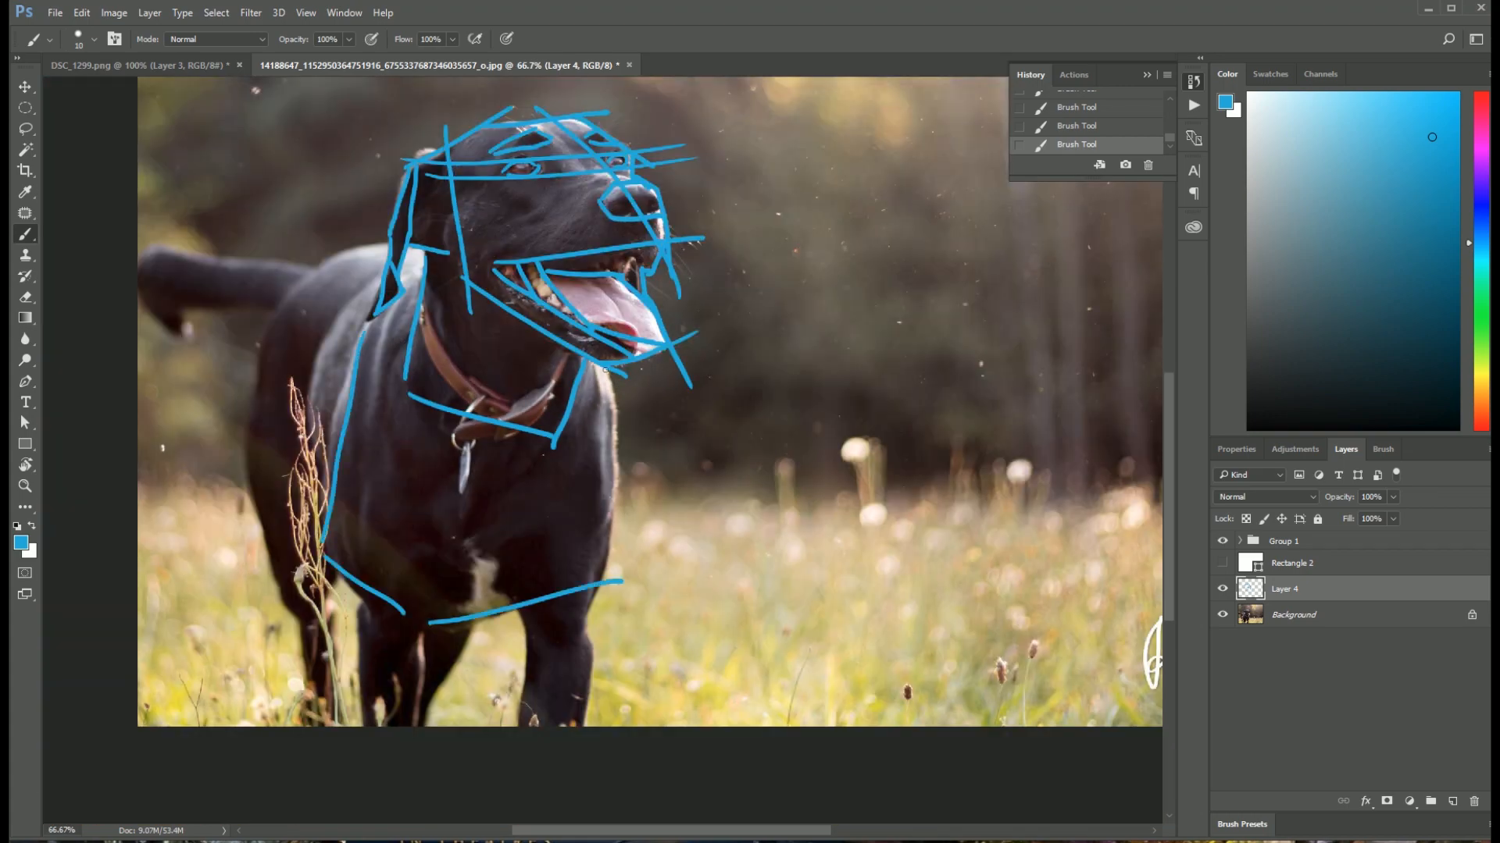
Step: Block in the dog's neck, chest and front legs with straight blue lines
{"action": "left_click_drag", "start_coordinate": [605, 370], "coordinate": [620, 578]}
{"action": "left_click_drag", "start_coordinate": [351, 585], "coordinate": [367, 726]}
{"action": "left_click_drag", "start_coordinate": [473, 624], "coordinate": [422, 727]}
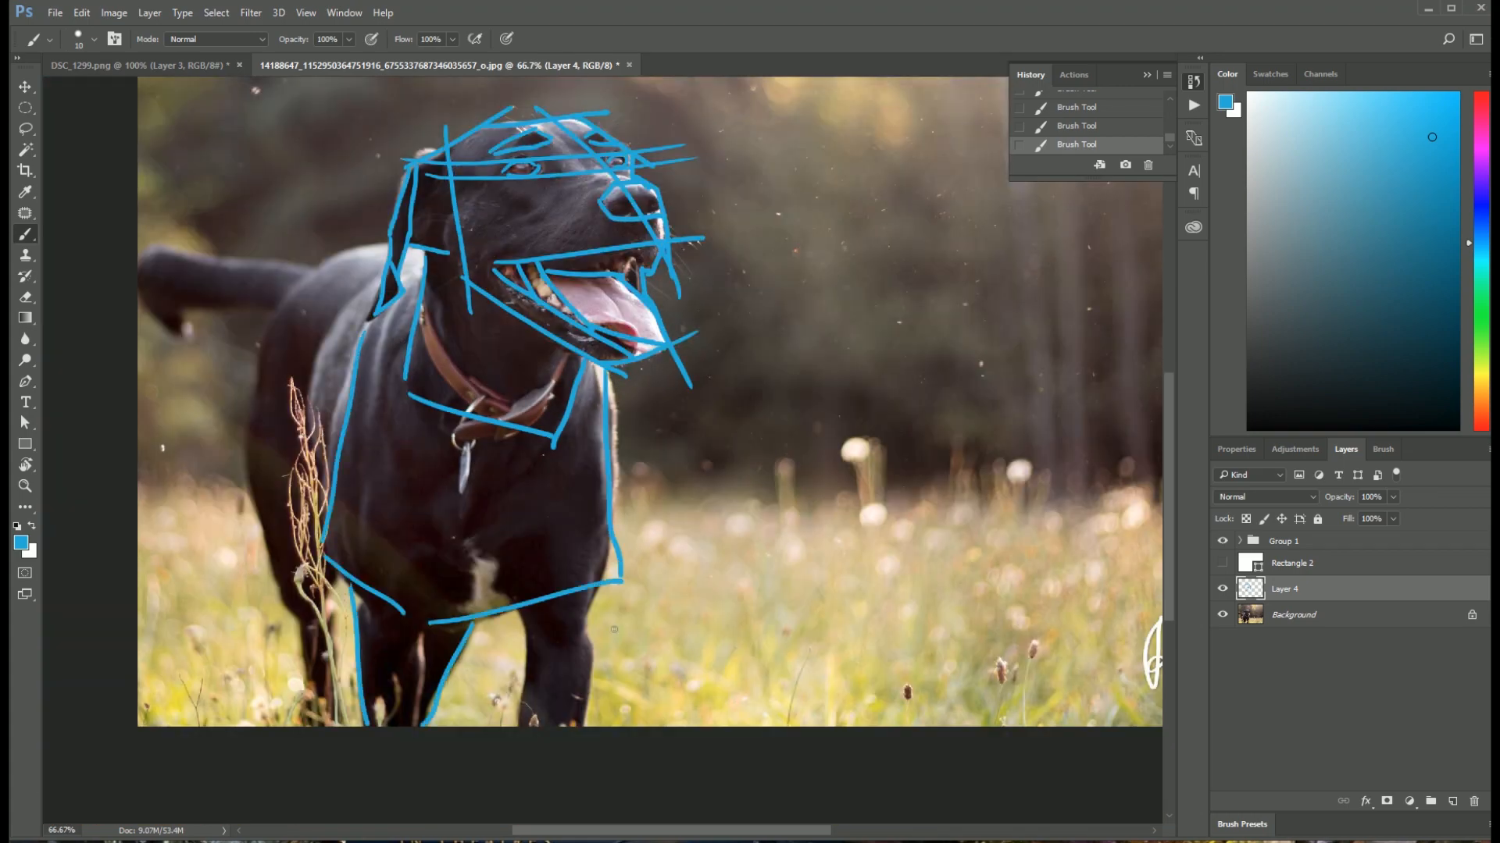
{"action": "left_click_drag", "start_coordinate": [524, 615], "coordinate": [530, 726]}
{"action": "left_click_drag", "start_coordinate": [592, 591], "coordinate": [600, 726]}
Step: Outline the dog's back, rear body, hind leg and tail with straight blue strokes
{"action": "mouse_move", "coordinate": [266, 328]}
{"action": "left_mouse_down"}
{"action": "mouse_move", "coordinate": [254, 464]}
{"action": "mouse_move", "coordinate": [339, 251]}
{"action": "left_mouse_up"}
{"action": "left_click_drag", "start_coordinate": [271, 545], "coordinate": [308, 726]}
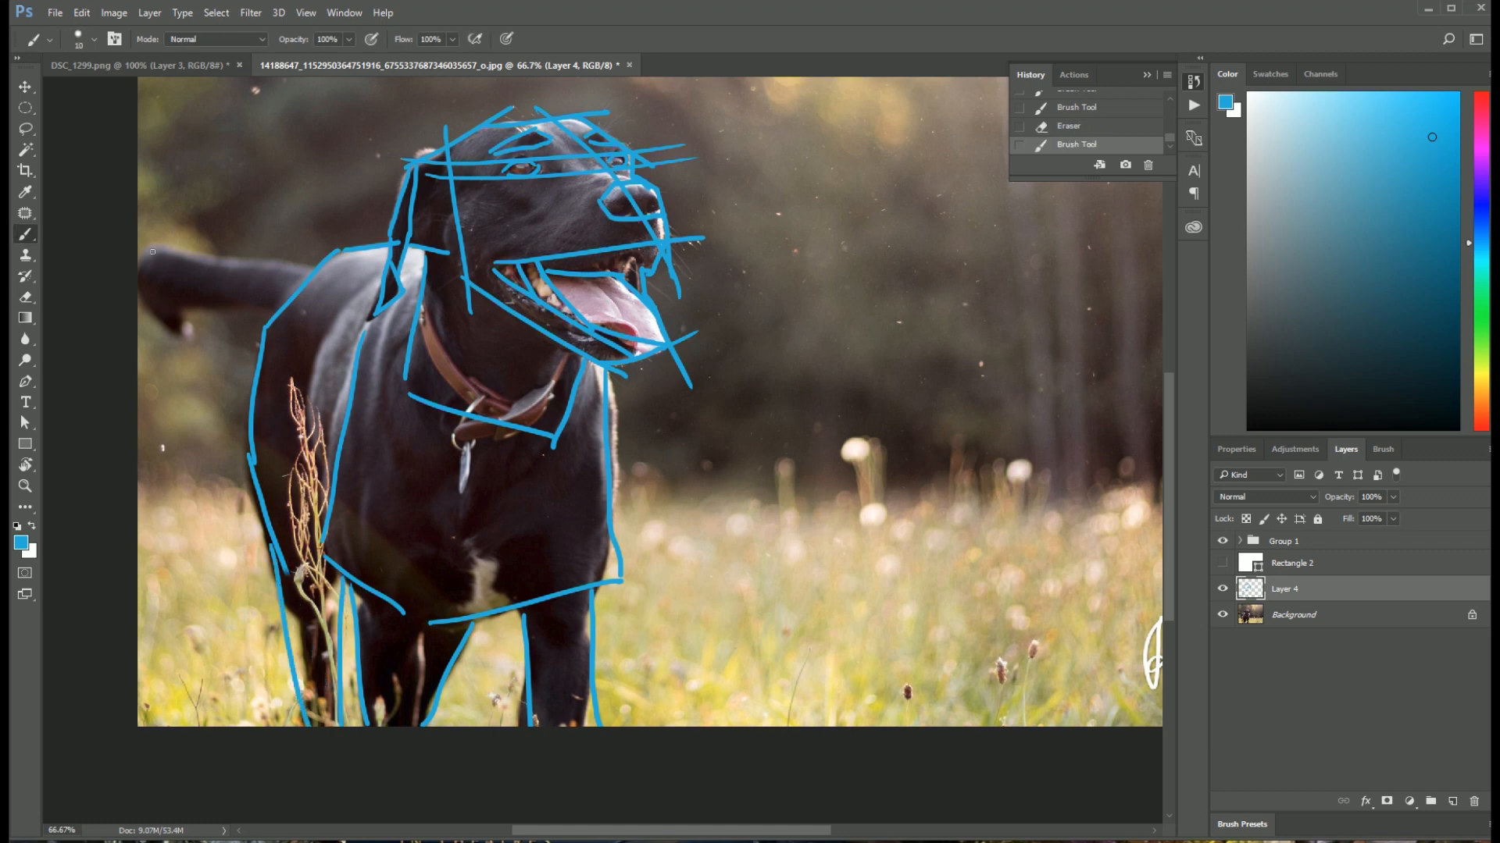
{"action": "left_click_drag", "start_coordinate": [152, 252], "coordinate": [295, 270]}
{"action": "left_click_drag", "start_coordinate": [142, 258], "coordinate": [295, 310]}
Step: Move Rectangle 2 beneath Layer 4 and show it as a white backdrop behind the whole blue sketch
{"action": "left_click_drag", "start_coordinate": [1323, 565], "coordinate": [1328, 603]}
{"action": "left_click", "coordinate": [1222, 589]}
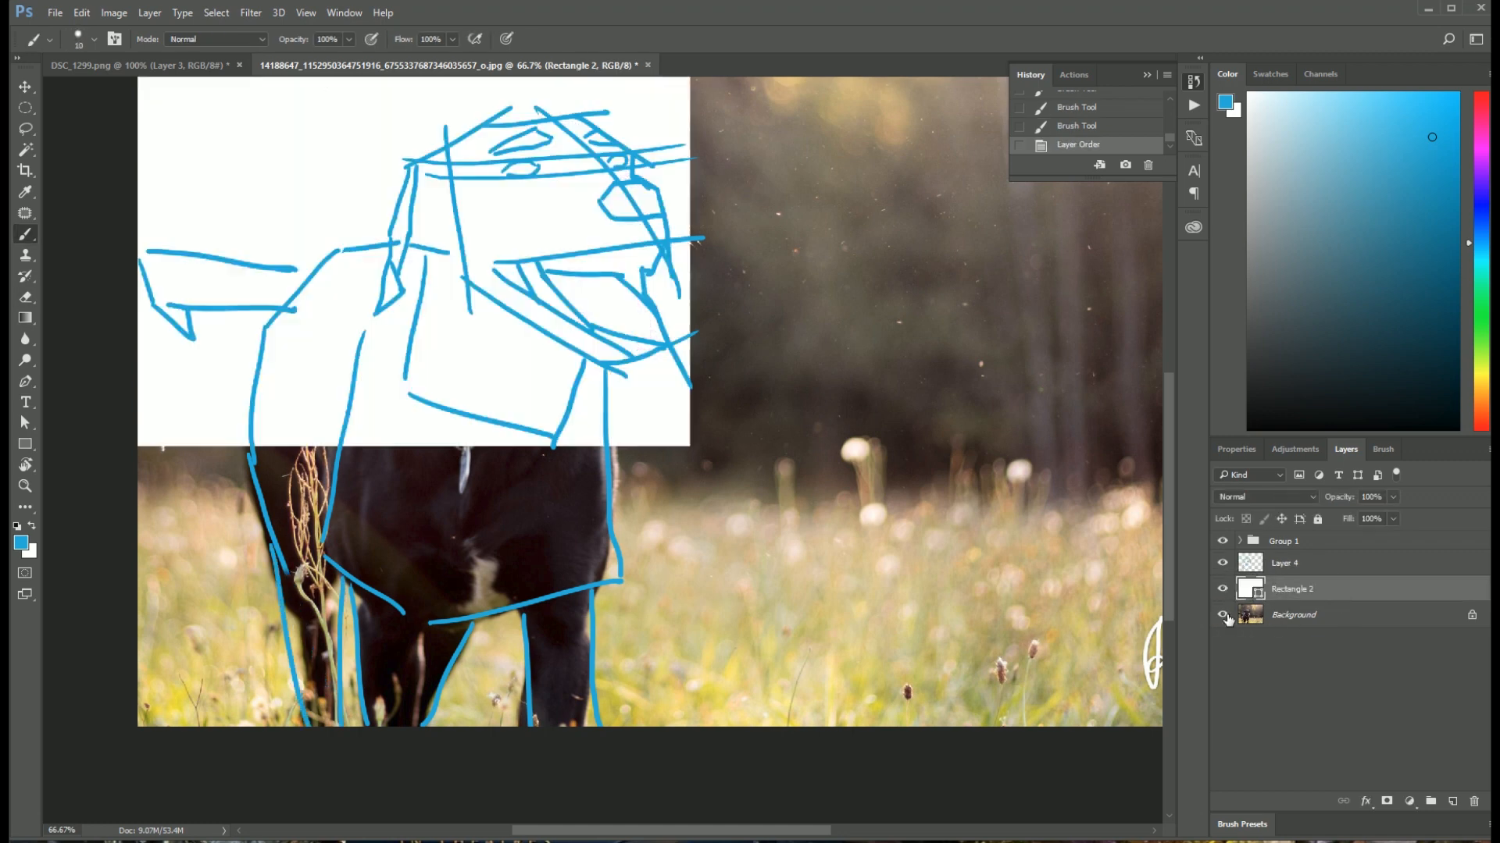
{"action": "left_click", "coordinate": [1224, 615]}
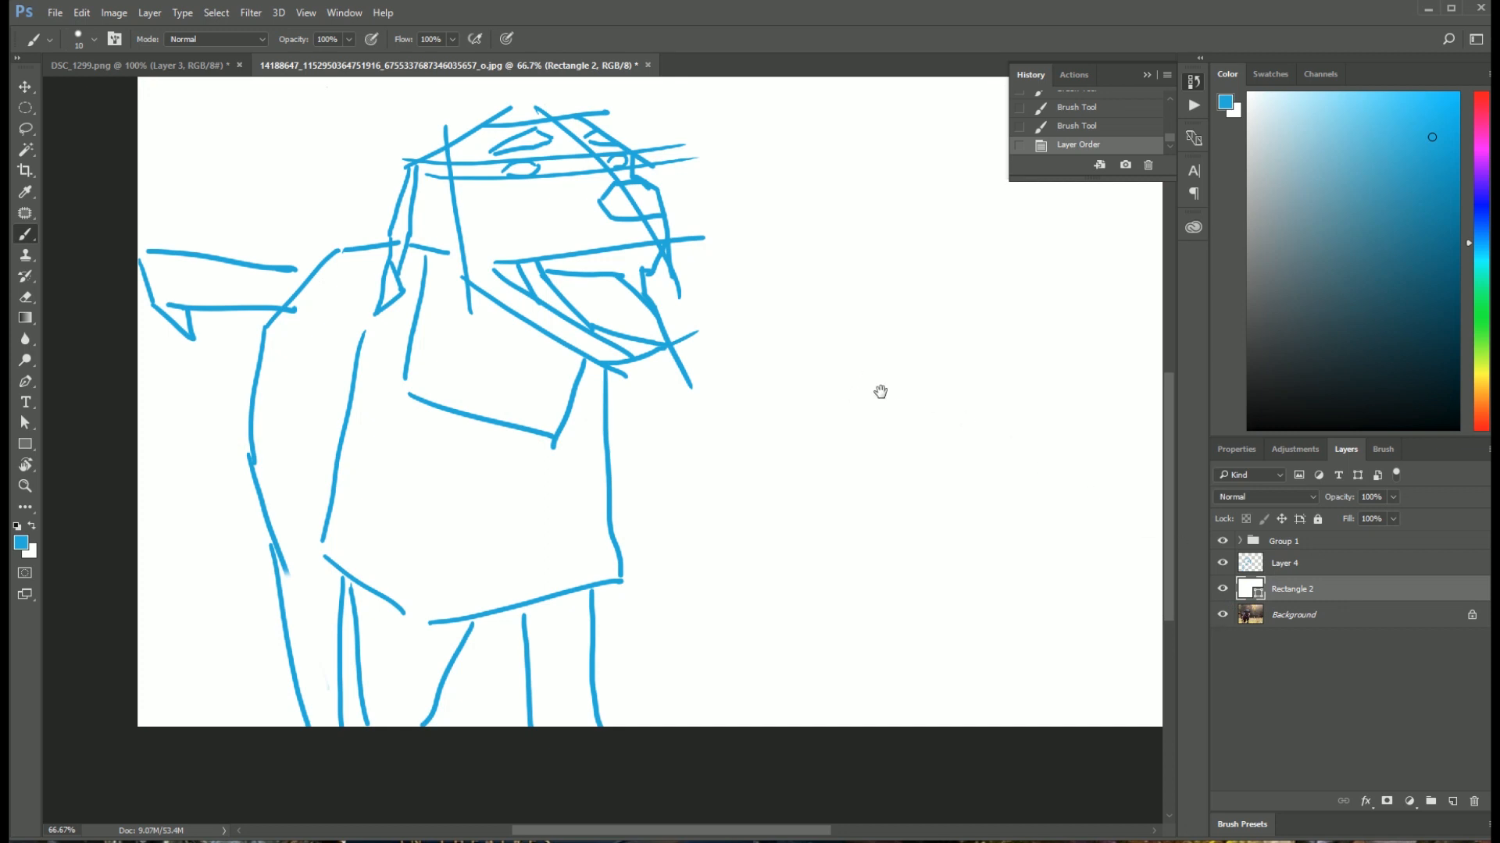
{"action": "left_click_drag", "start_coordinate": [881, 391], "coordinate": [789, 445]}
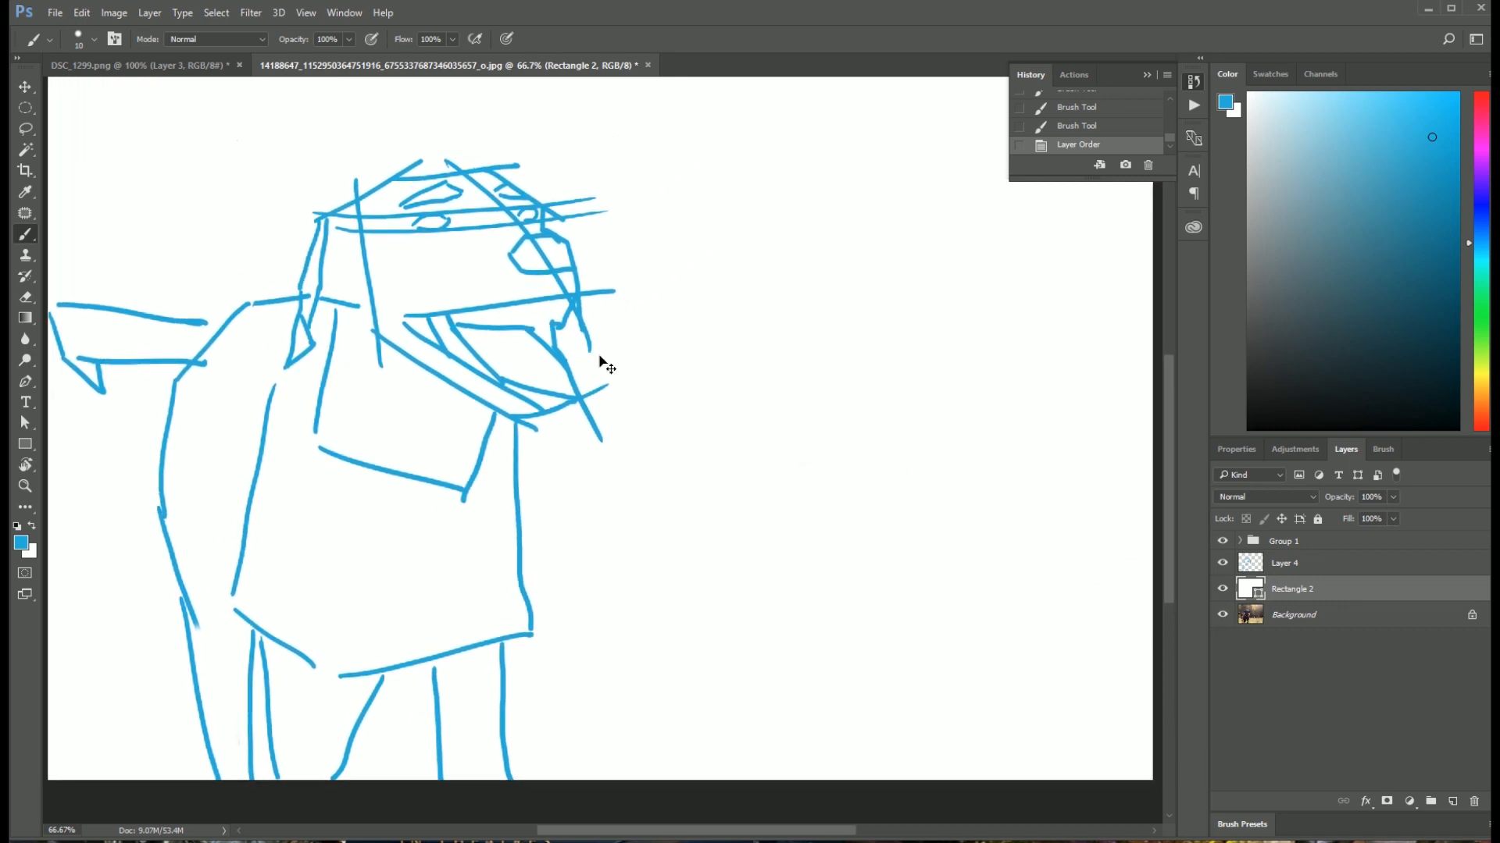
{"action": "key", "text": "ctrl+minus"}
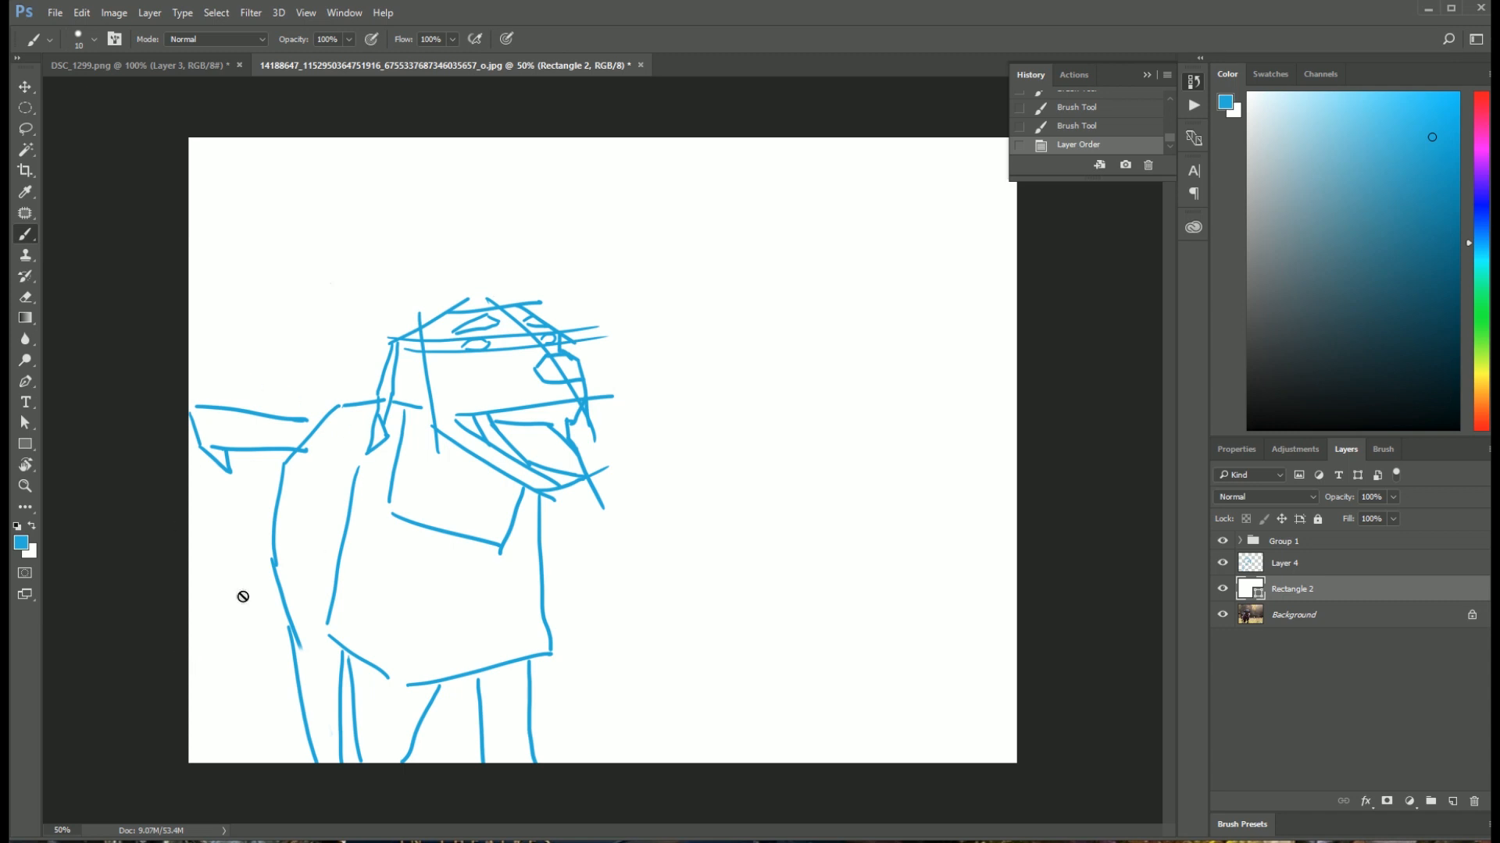
Step: Hide Rectangle 2 and, on Layer 4, block in the photo's horizon and background foliage edges with straight blue strokes
{"action": "left_click", "coordinate": [1222, 589]}
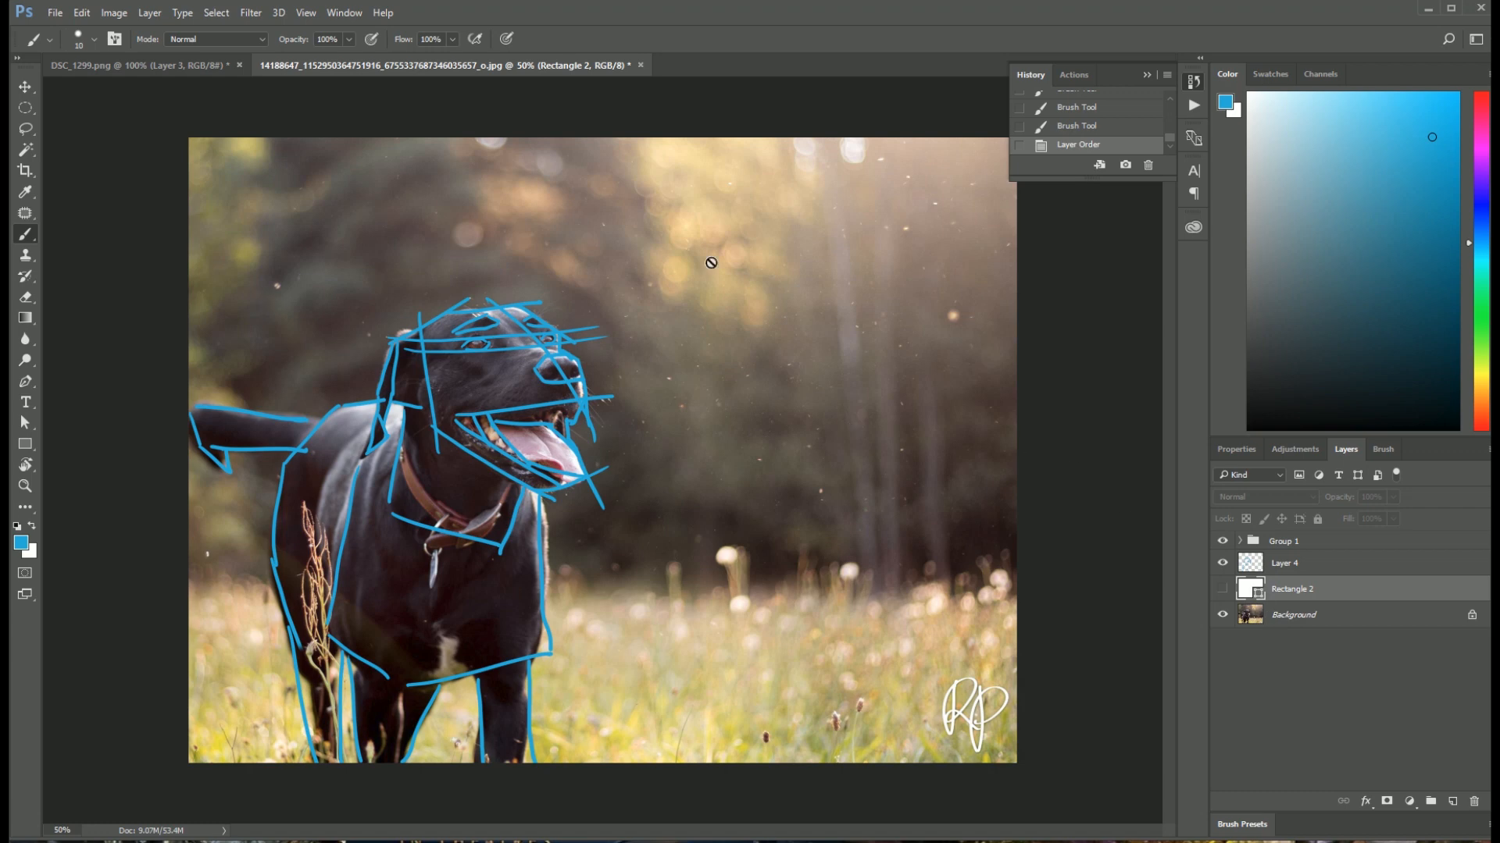
{"action": "left_click", "coordinate": [1329, 569]}
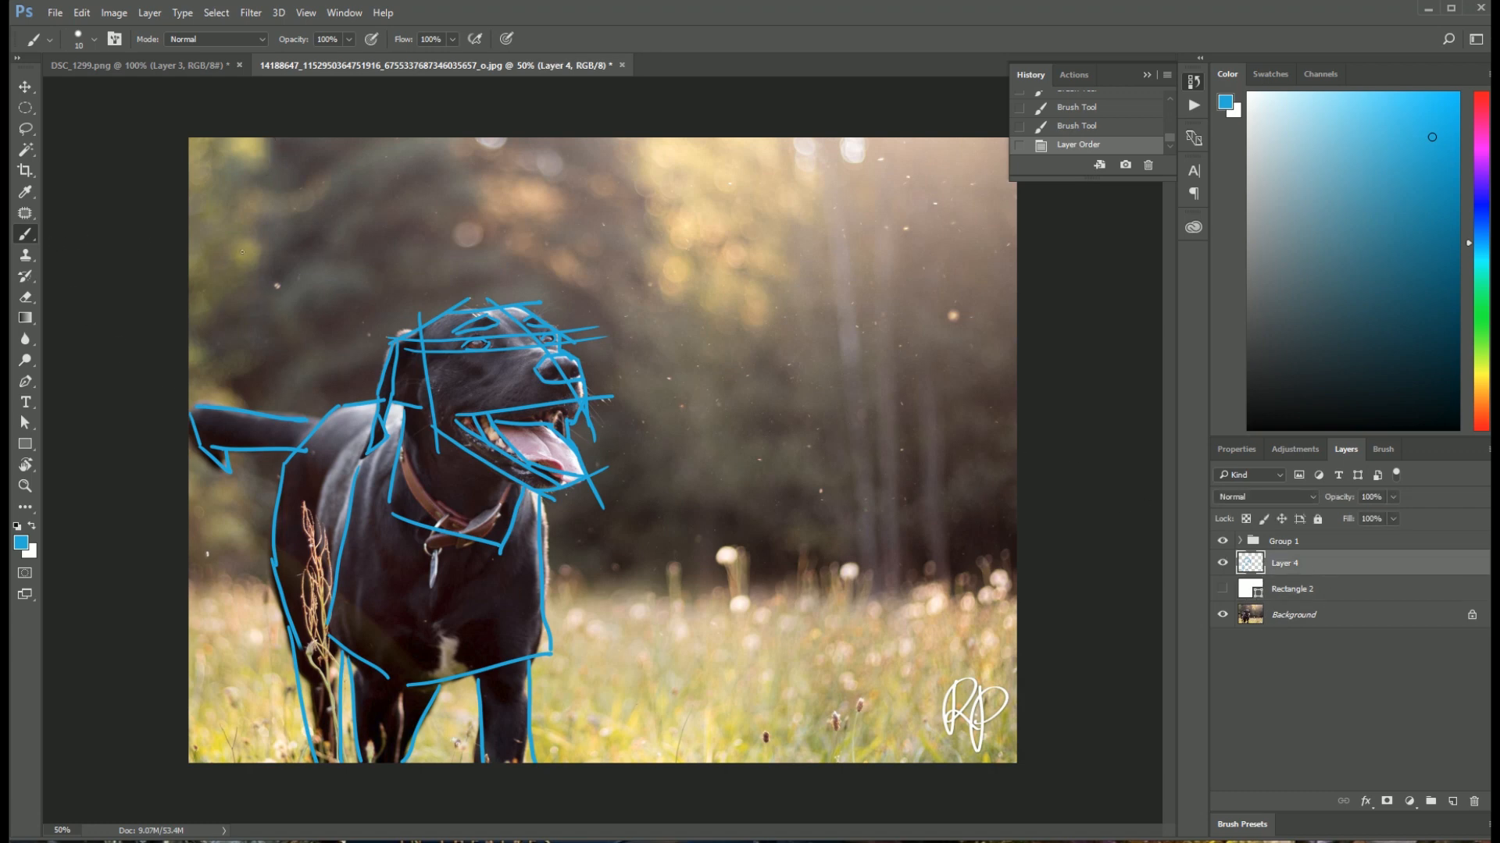
{"action": "mouse_move", "coordinate": [278, 139]}
{"action": "left_mouse_down"}
{"action": "mouse_move", "coordinate": [250, 350]}
{"action": "mouse_move", "coordinate": [283, 472]}
{"action": "left_mouse_up"}
{"action": "left_click_drag", "start_coordinate": [198, 578], "coordinate": [285, 583]}
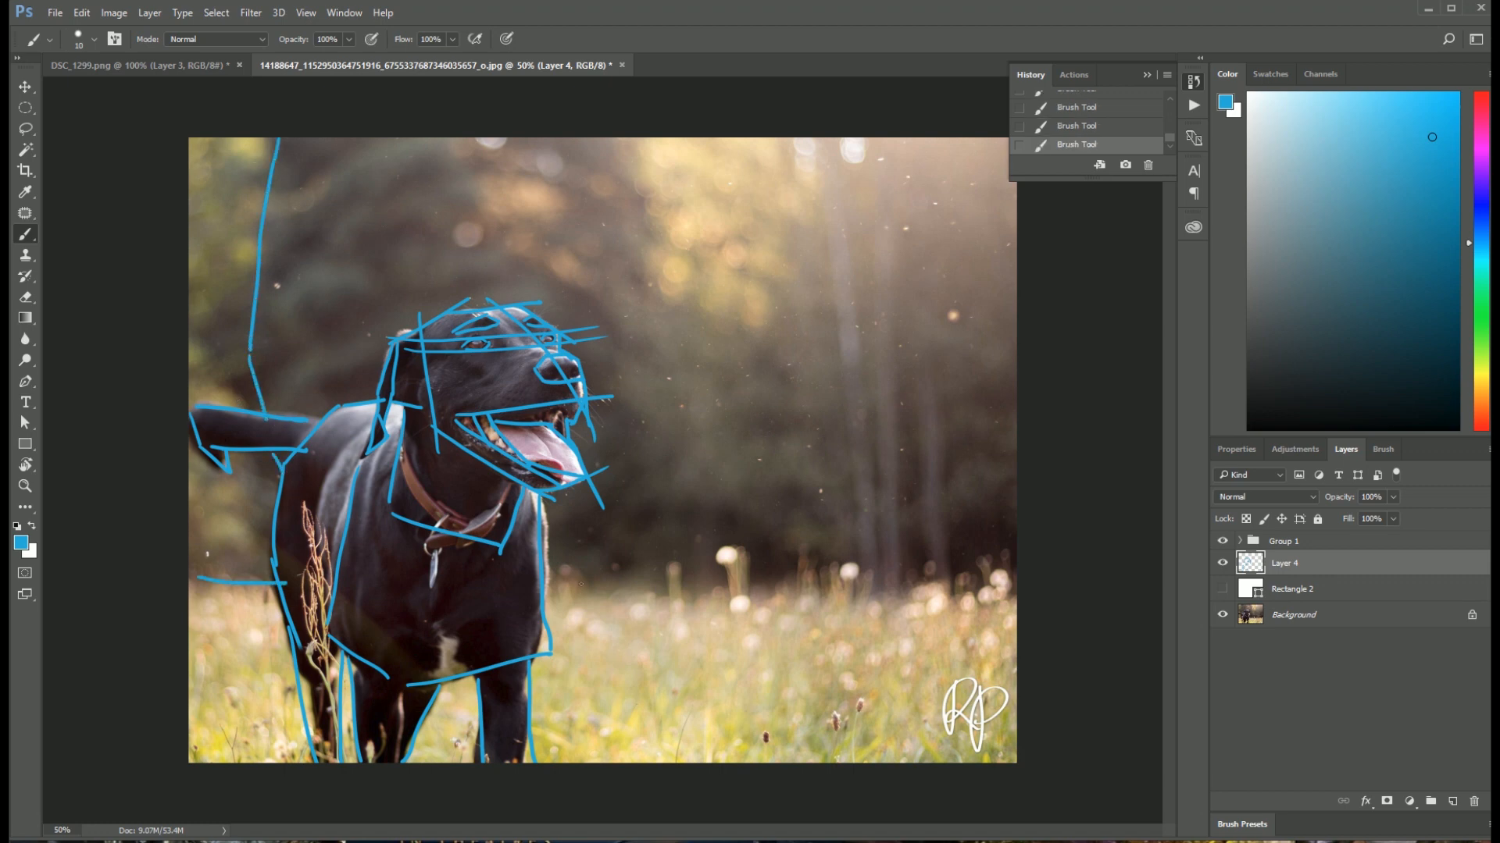
{"action": "left_click_drag", "start_coordinate": [566, 588], "coordinate": [1015, 594]}
{"action": "left_click_drag", "start_coordinate": [628, 139], "coordinate": [653, 298]}
{"action": "left_click_drag", "start_coordinate": [652, 290], "coordinate": [743, 337]}
{"action": "left_click_drag", "start_coordinate": [805, 139], "coordinate": [758, 332]}
Step: Reduce the tree trunks to two long blue lines reaching the horizon, undoing the extra strokes, and show Rectangle 2 again
{"action": "mouse_move", "coordinate": [811, 141]}
{"action": "left_mouse_down"}
{"action": "mouse_move", "coordinate": [848, 578]}
{"action": "mouse_move", "coordinate": [879, 580]}
{"action": "left_mouse_up"}
{"action": "left_click", "coordinate": [1135, 120]}
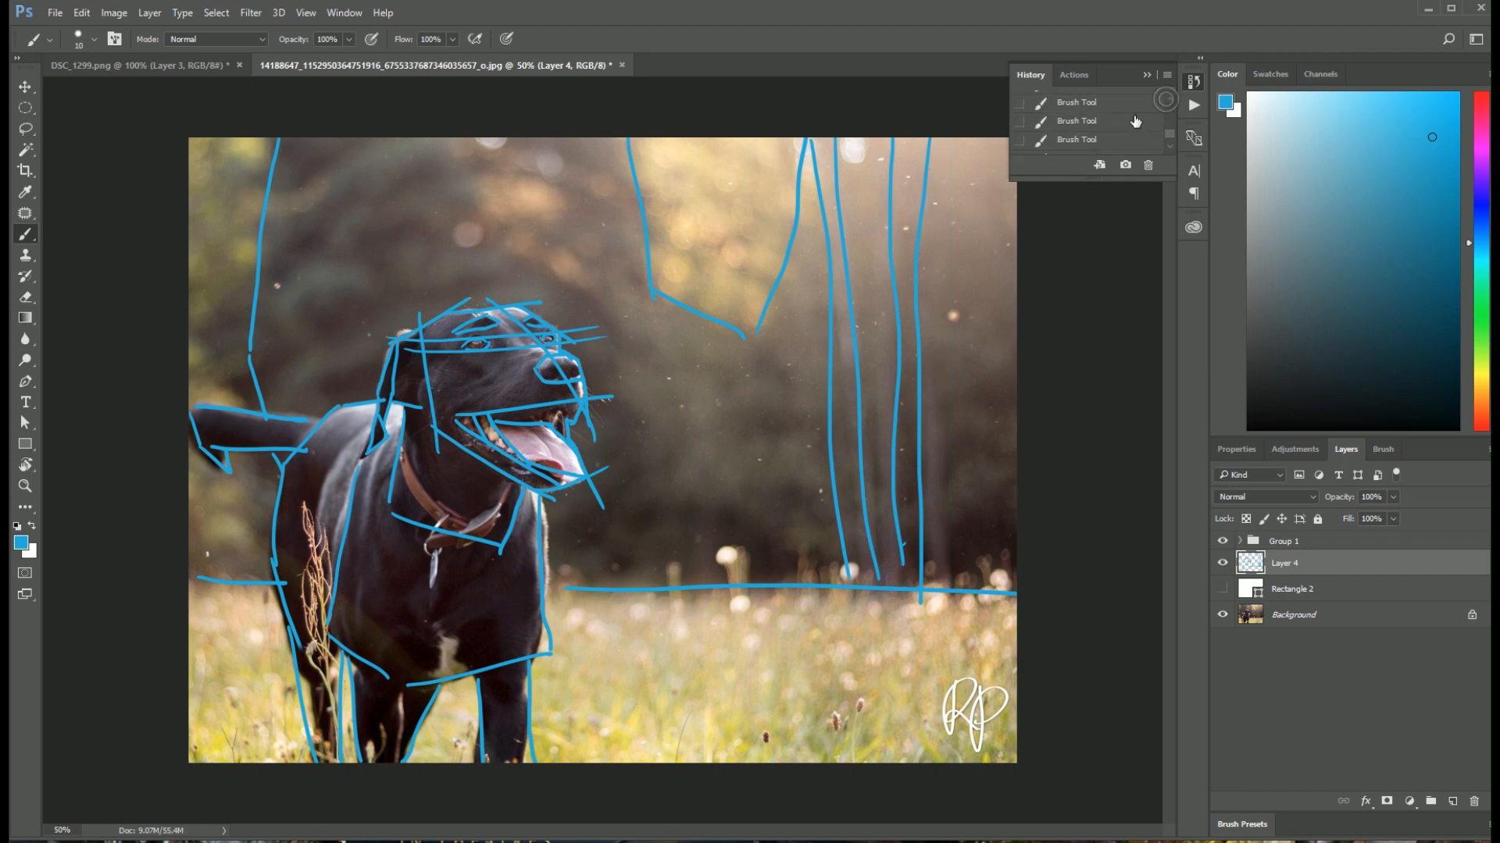
{"action": "left_click", "coordinate": [1135, 125]}
{"action": "left_click_drag", "start_coordinate": [813, 139], "coordinate": [877, 578]}
{"action": "left_click_drag", "start_coordinate": [928, 139], "coordinate": [931, 588]}
{"action": "left_click", "coordinate": [1222, 589]}
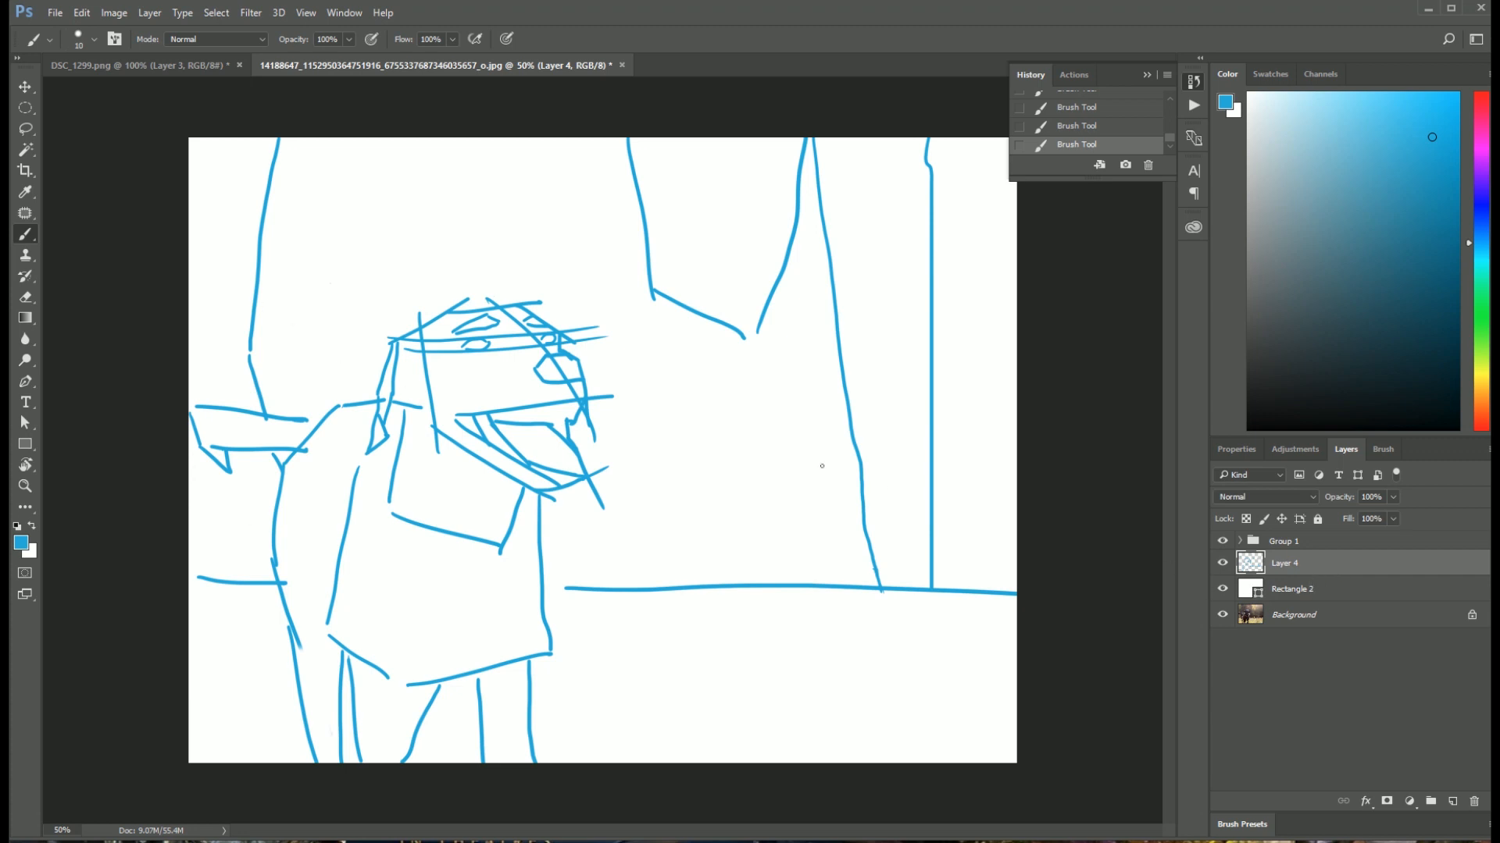
Step: Add a new layer above Layer 4 and set the brush colour to grey #707070
{"action": "left_click", "coordinate": [1452, 801]}
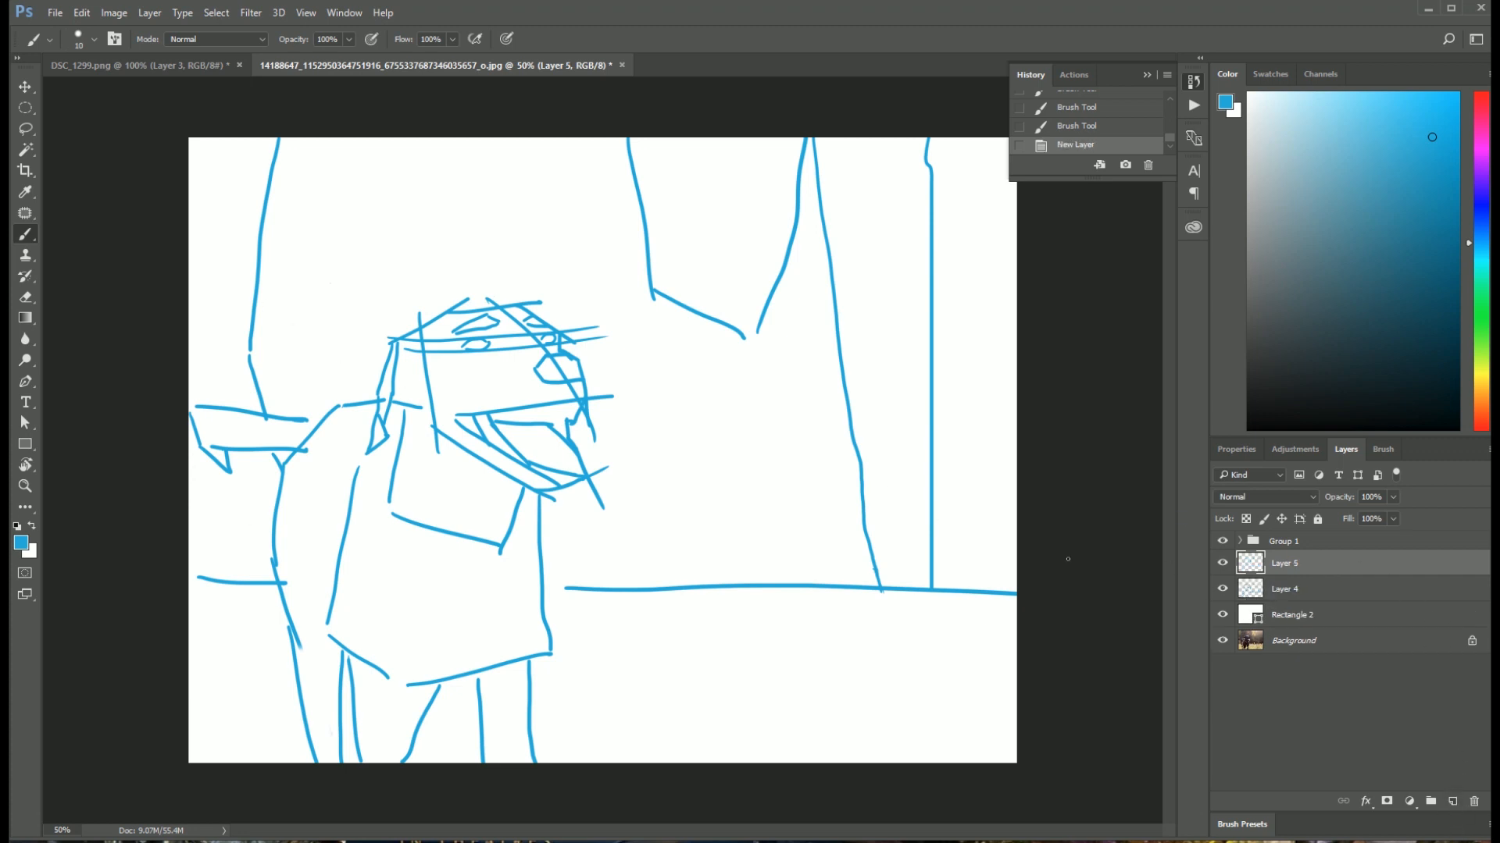
{"action": "left_click", "coordinate": [1223, 590]}
{"action": "left_click", "coordinate": [1223, 590]}
{"action": "key", "text": "ctrl+plus"}
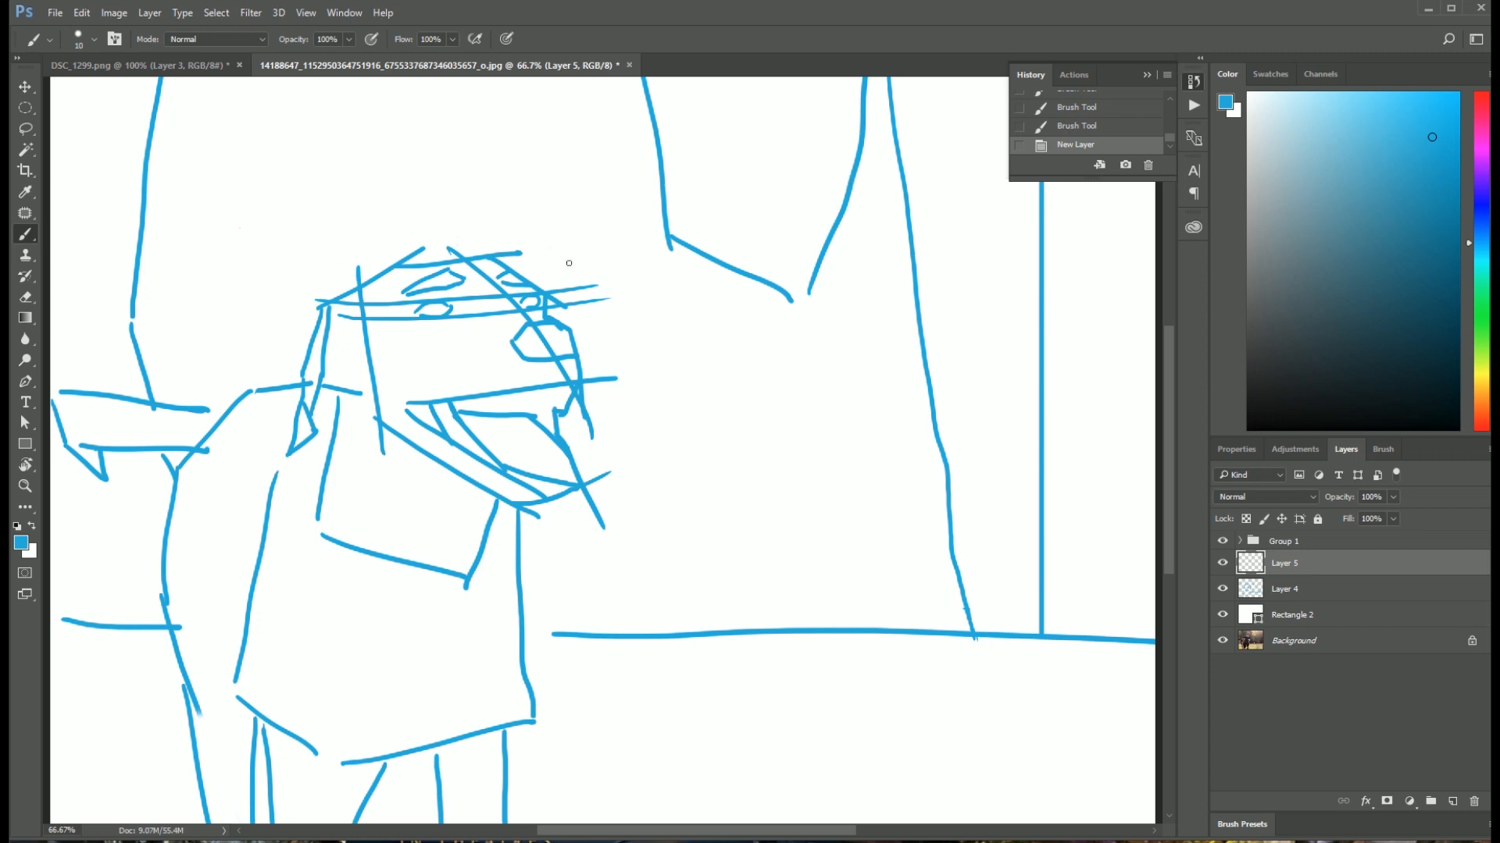
{"action": "key", "text": "ctrl+plus"}
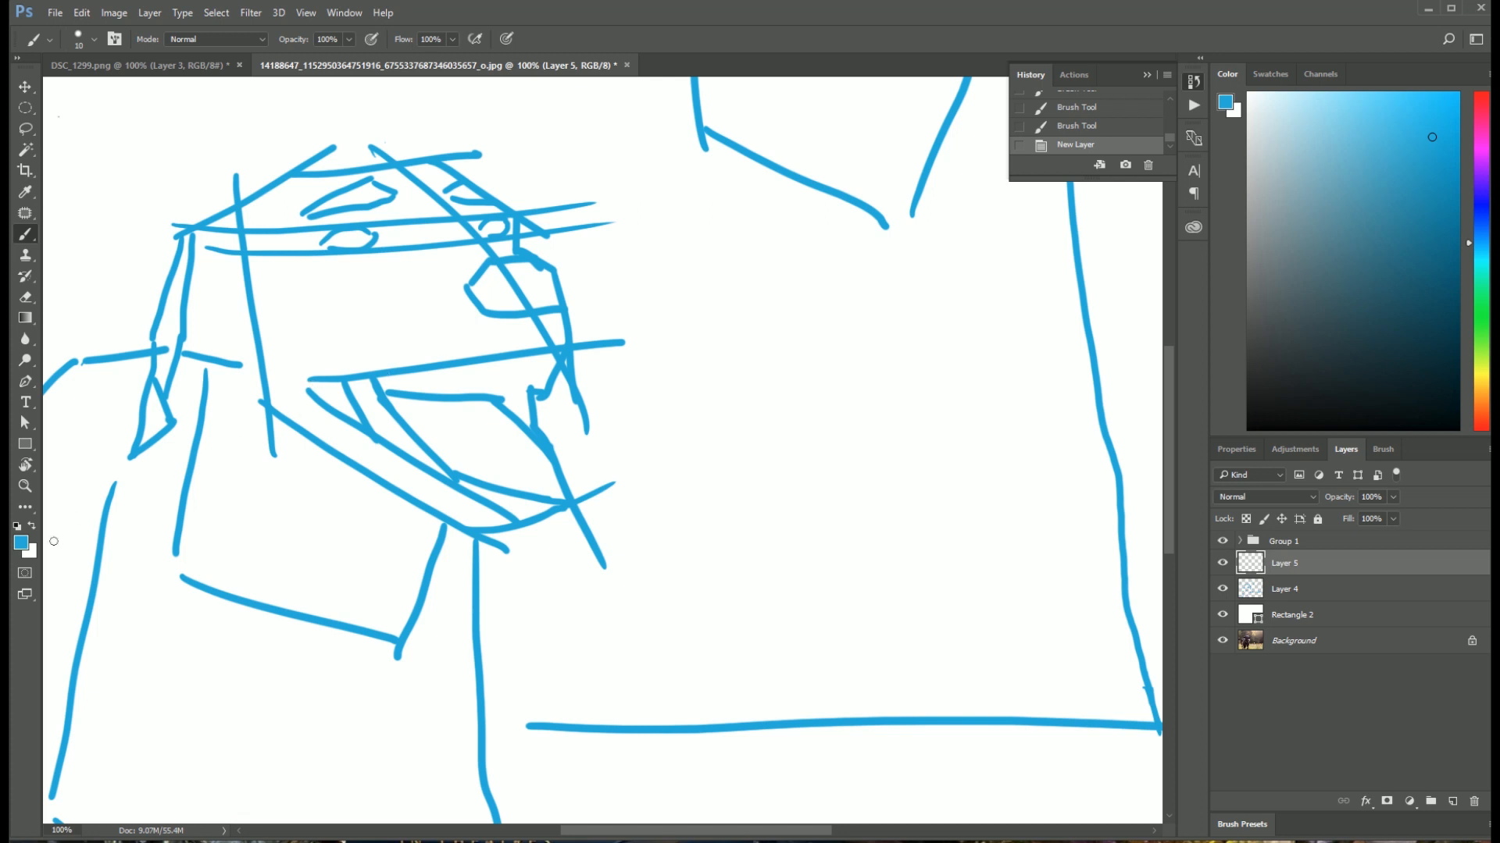
{"action": "left_click", "coordinate": [21, 542]}
{"action": "left_click_drag", "start_coordinate": [896, 481], "coordinate": [893, 459]}
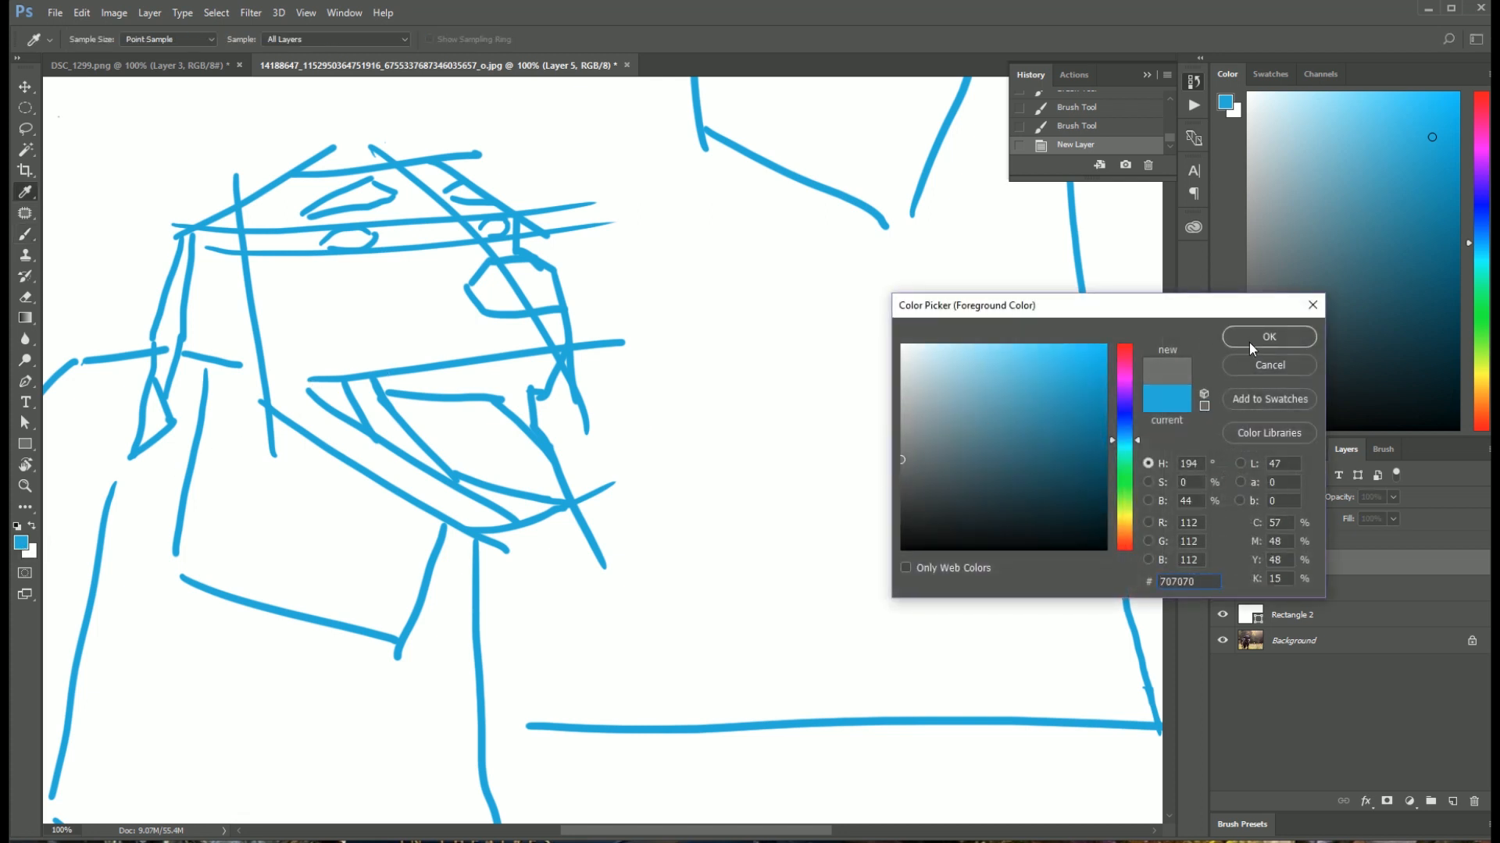
{"action": "left_click", "coordinate": [1249, 342]}
{"action": "key", "text": "b"}
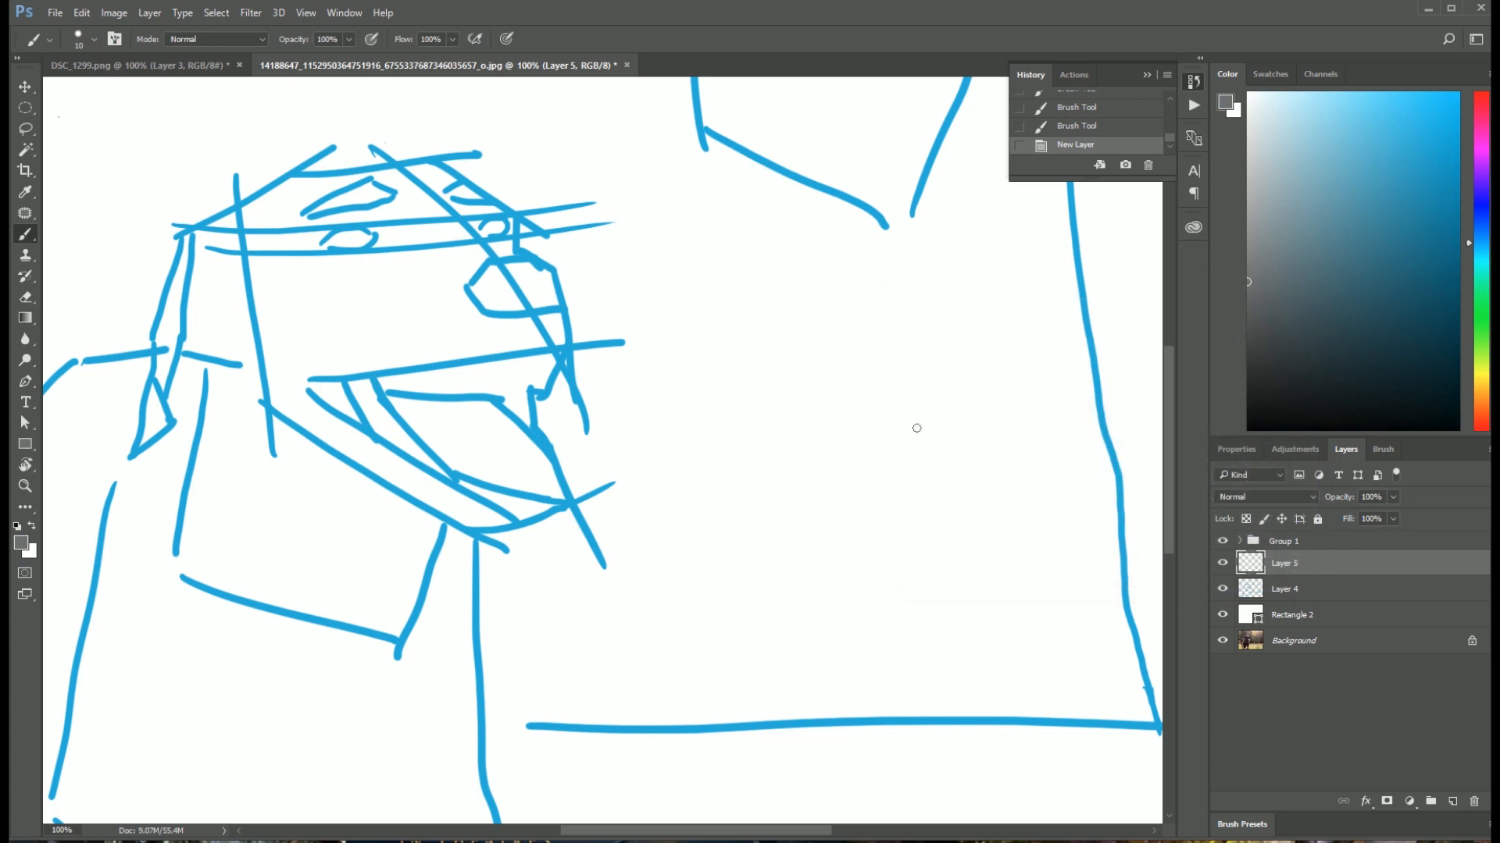
Step: Hide Rectangle 2 and bring up the original dog photo in the Photos app over the canvas
{"action": "left_click", "coordinate": [1222, 614]}
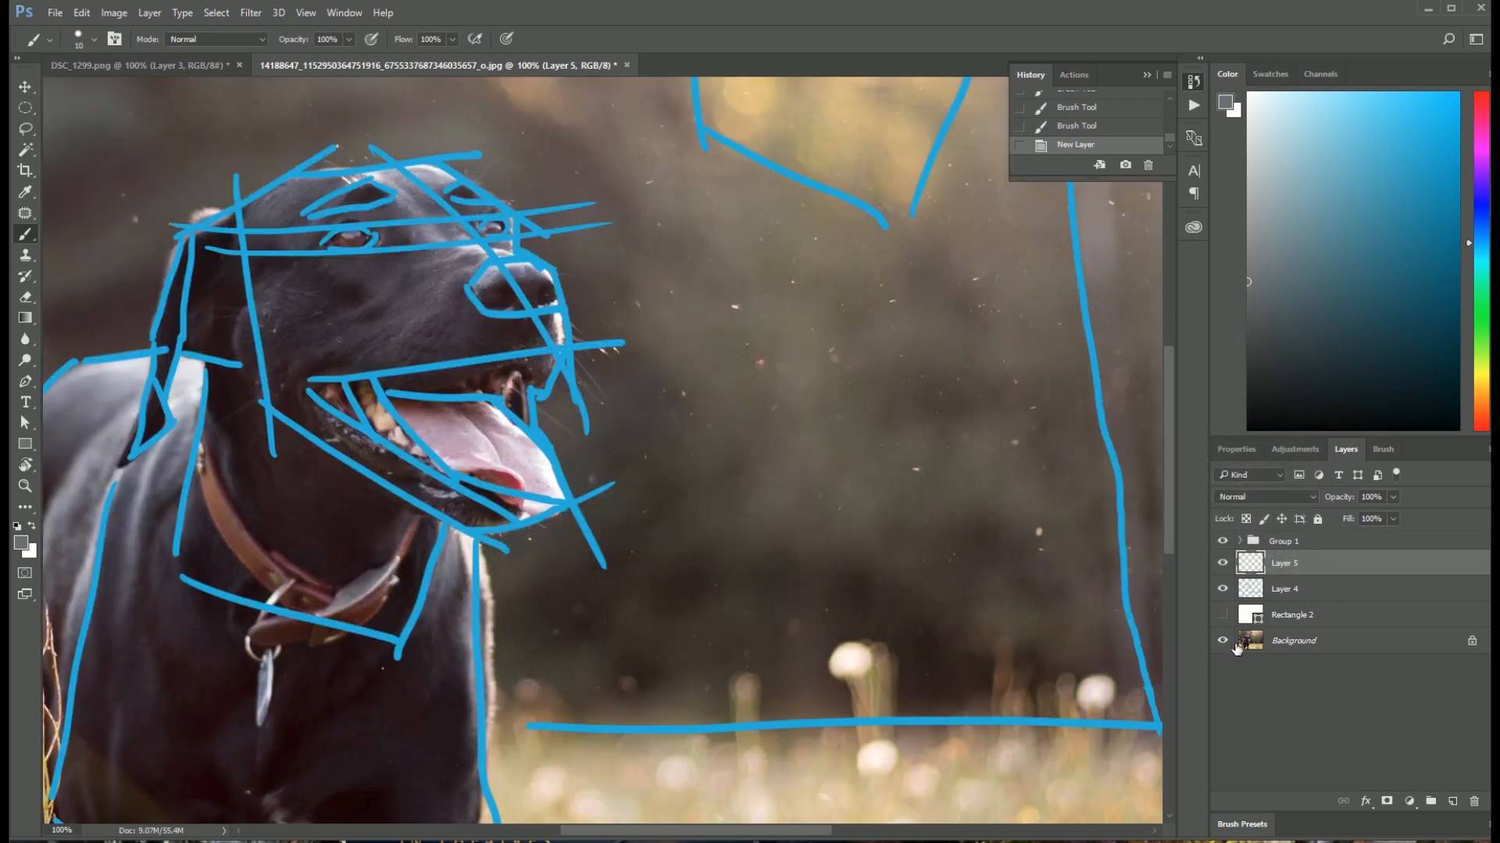
{"action": "left_click", "coordinate": [1316, 644]}
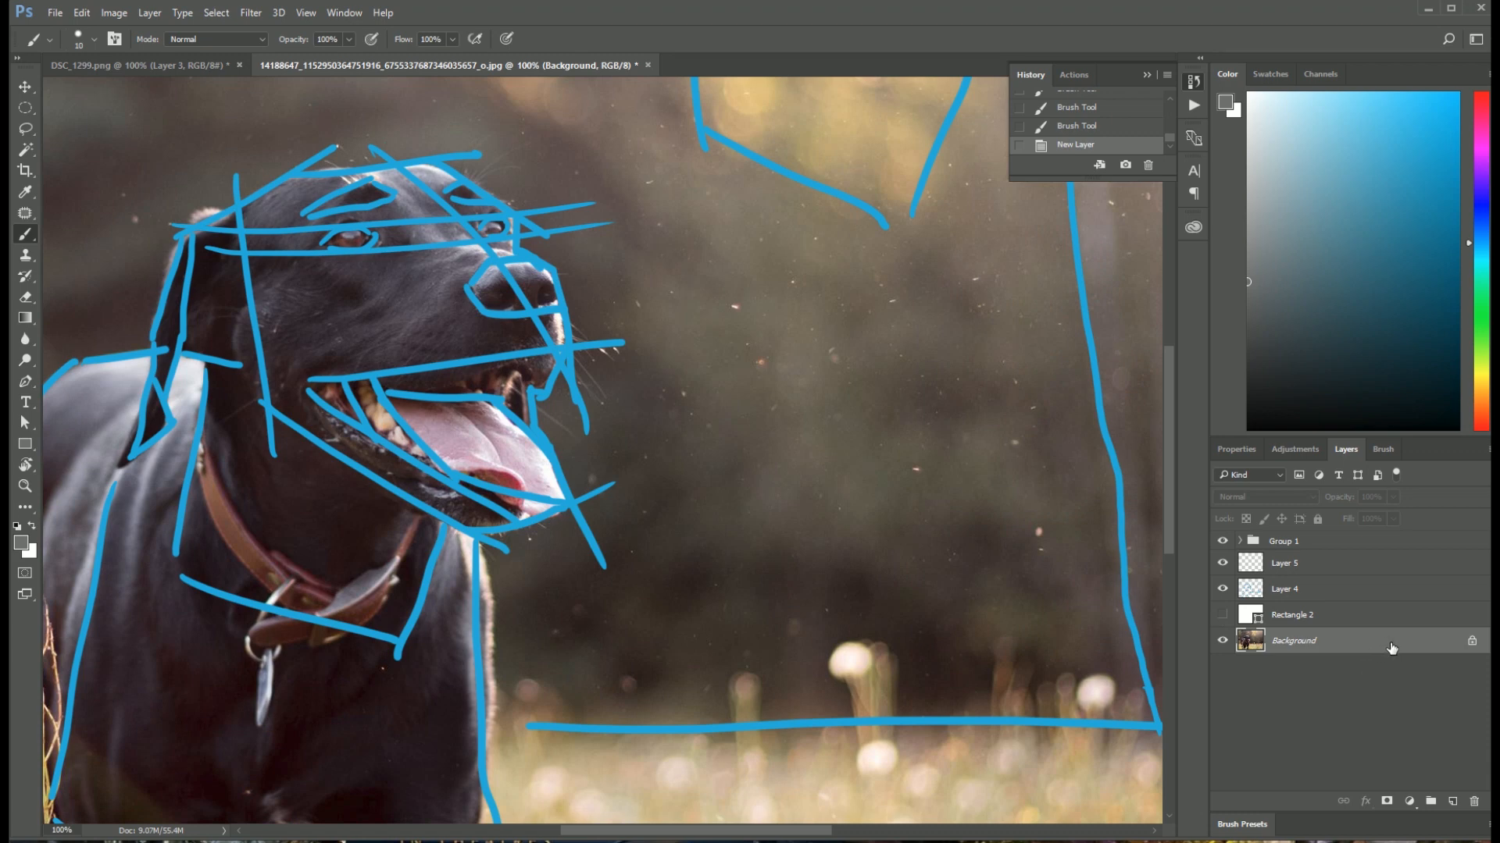
{"action": "left_click", "coordinate": [1343, 659]}
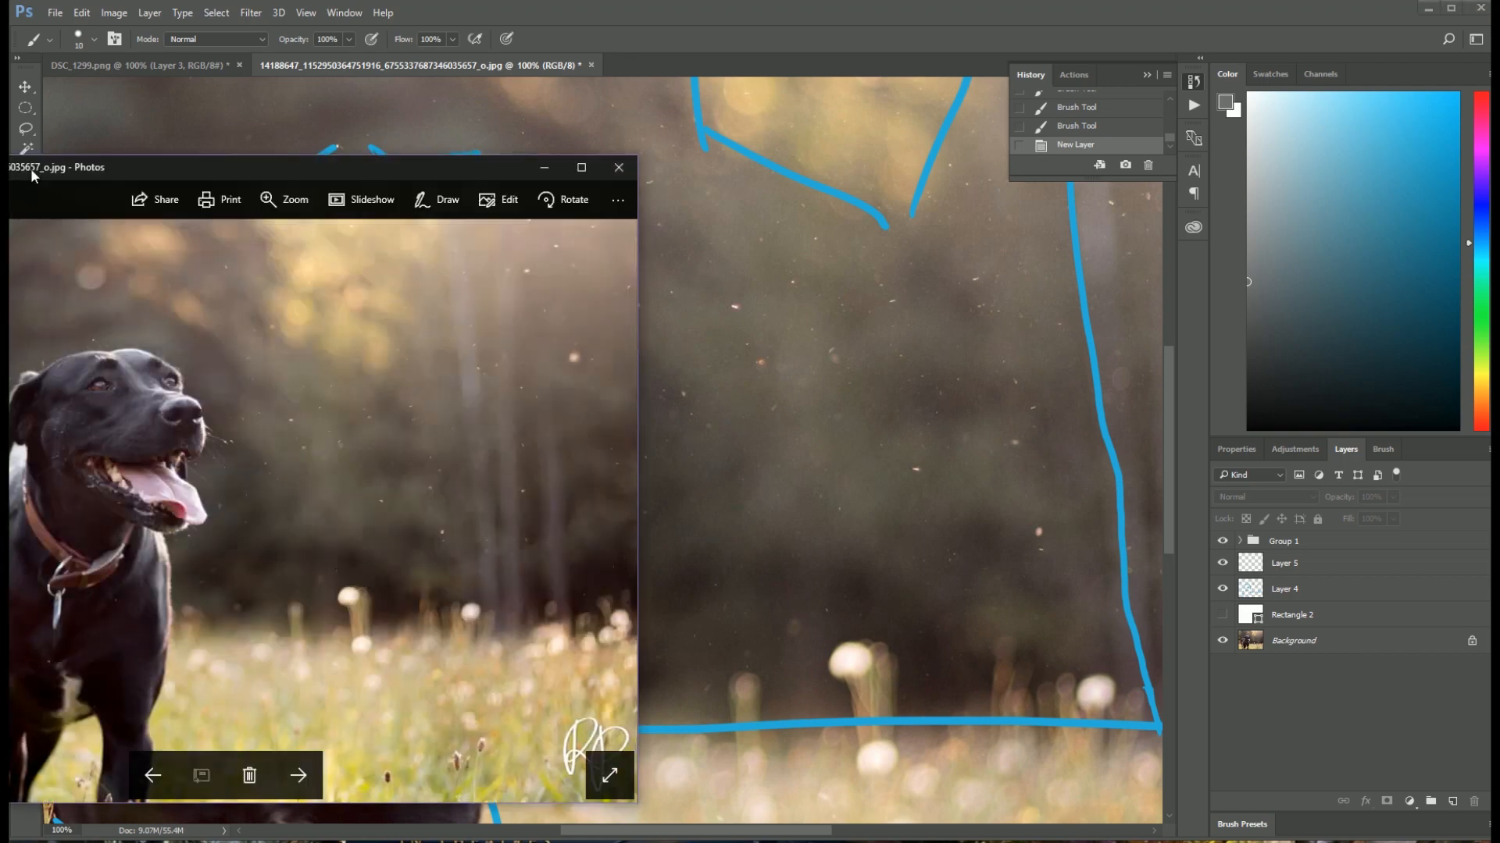
{"action": "mouse_move", "coordinate": [110, 162]}
{"action": "left_mouse_down"}
{"action": "mouse_move", "coordinate": [272, 151]}
{"action": "mouse_move", "coordinate": [617, 84]}
{"action": "mouse_move", "coordinate": [601, 74]}
{"action": "mouse_move", "coordinate": [670, 82]}
{"action": "mouse_move", "coordinate": [517, 95]}
{"action": "mouse_move", "coordinate": [517, 128]}
{"action": "mouse_move", "coordinate": [855, 70]}
{"action": "mouse_move", "coordinate": [974, 31]}
{"action": "mouse_move", "coordinate": [463, 133]}
{"action": "left_mouse_up"}
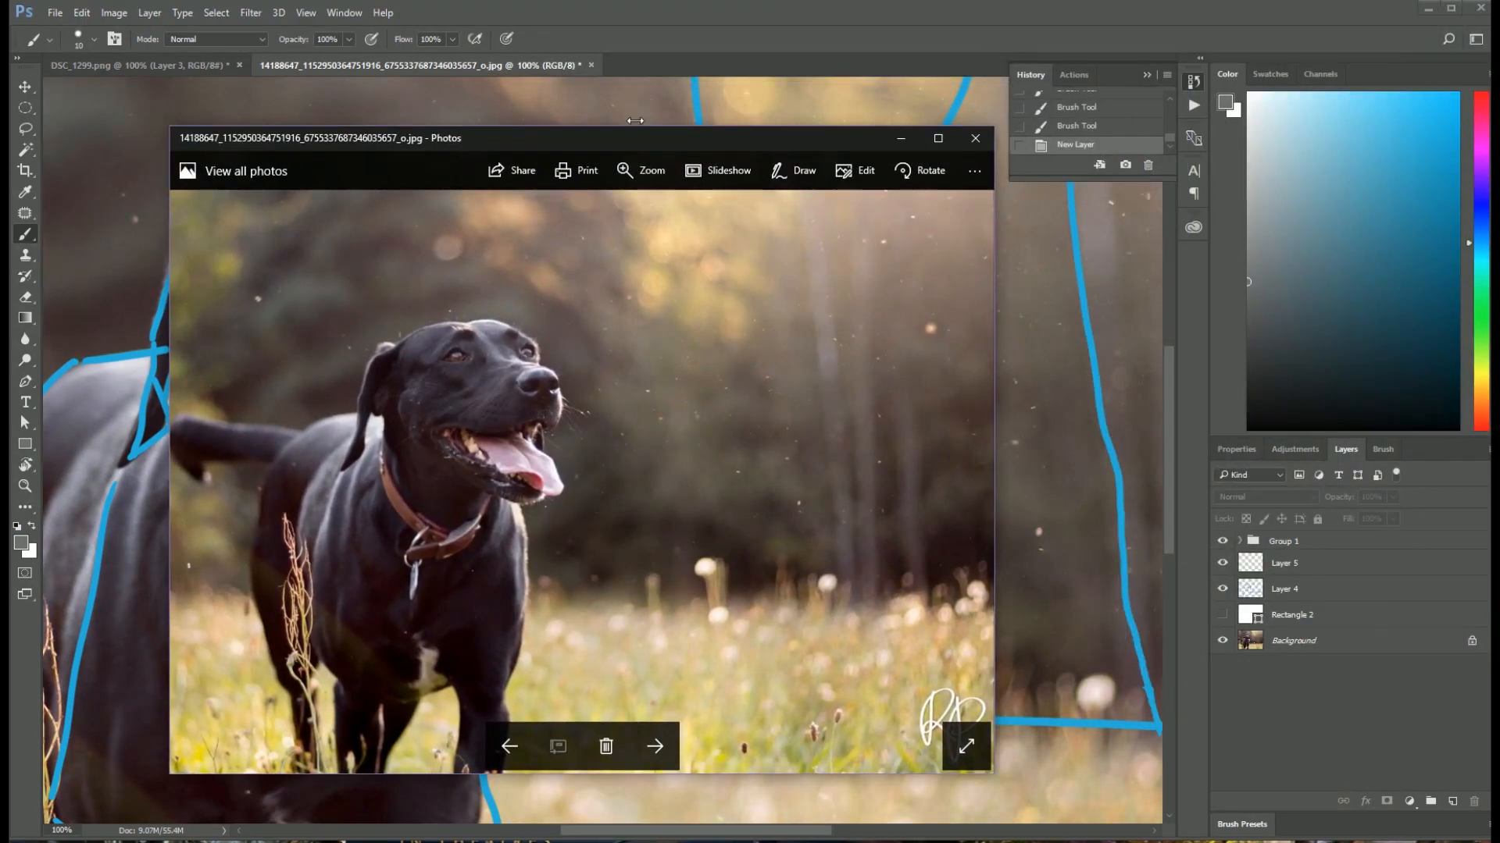
{"action": "left_click", "coordinate": [795, 170]}
{"action": "mouse_move", "coordinate": [997, 128]}
{"action": "left_mouse_down"}
{"action": "mouse_move", "coordinate": [913, 167]}
{"action": "mouse_move", "coordinate": [990, 145]}
{"action": "left_mouse_up"}
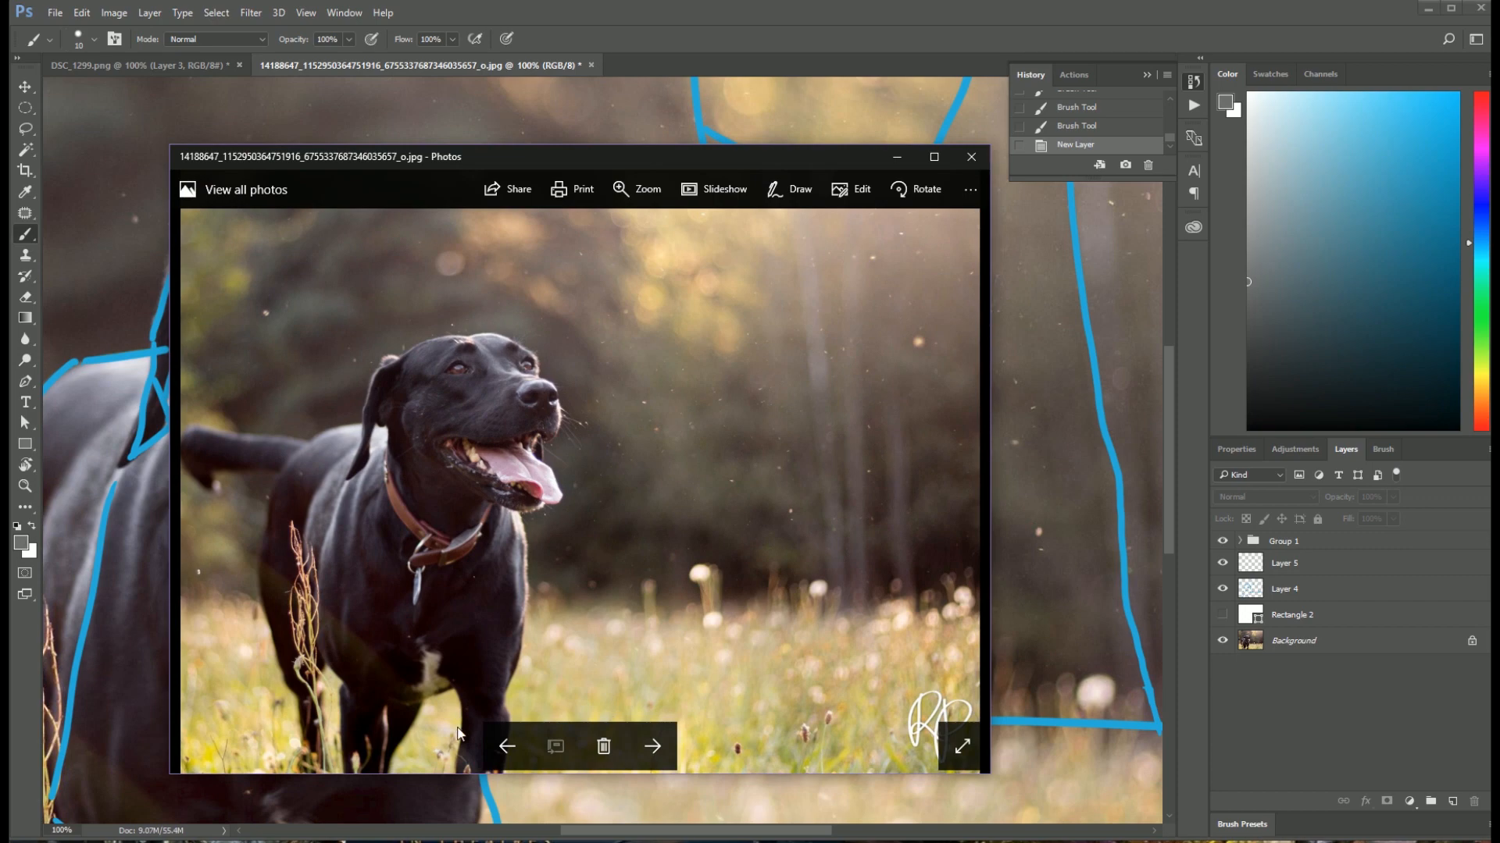
Step: Examine the dog's eyes, nose, mouth and collar close up in the reference photo
{"action": "scroll", "coordinate": [586, 367], "scroll_direction": "up", "scroll_amount": 5}
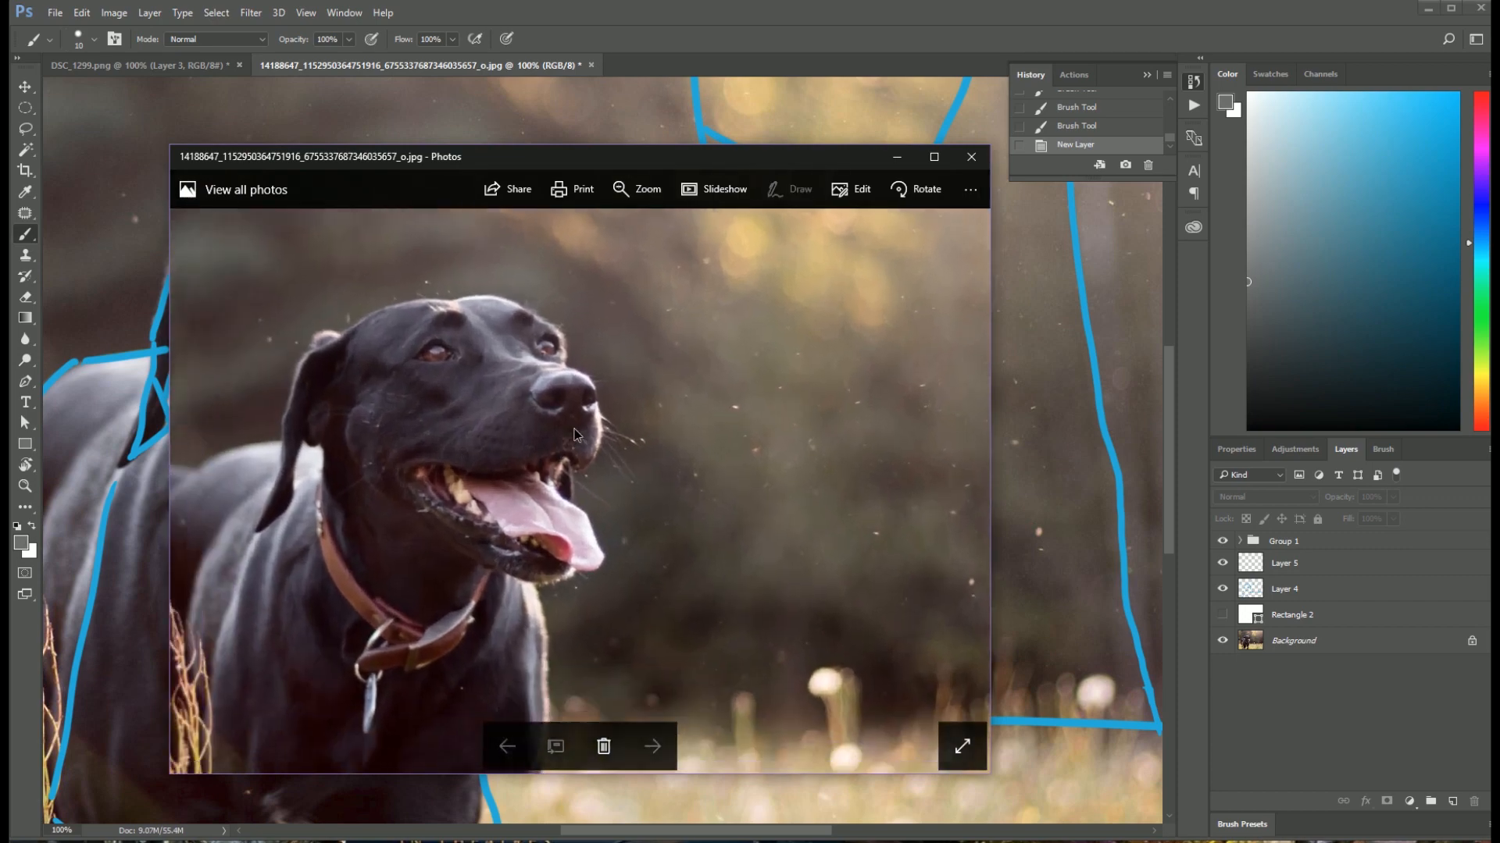
{"action": "scroll", "coordinate": [549, 387], "scroll_direction": "up", "scroll_amount": 4}
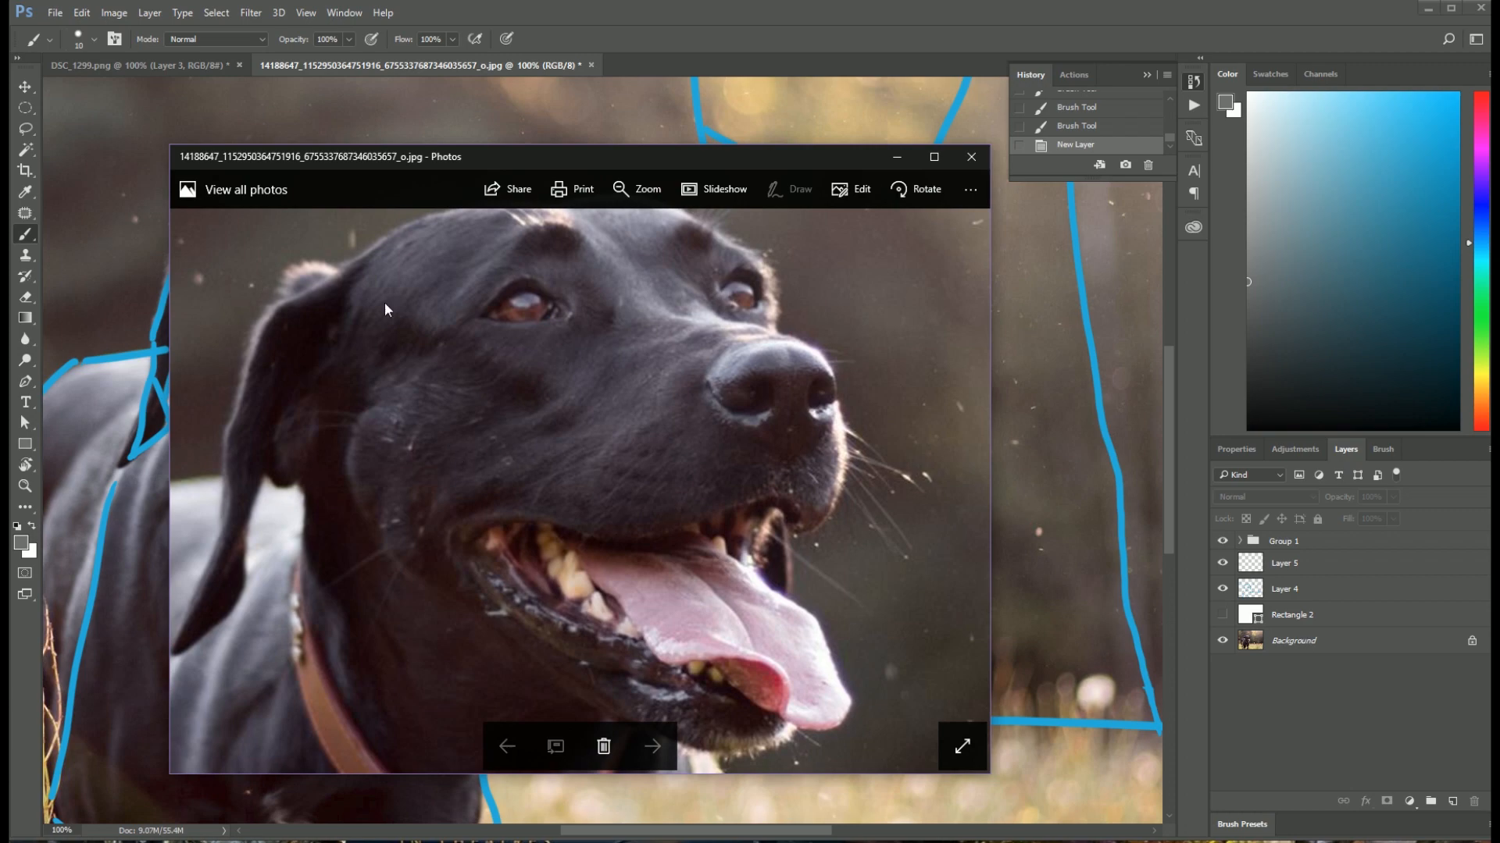
{"action": "left_click_drag", "start_coordinate": [649, 589], "coordinate": [741, 254]}
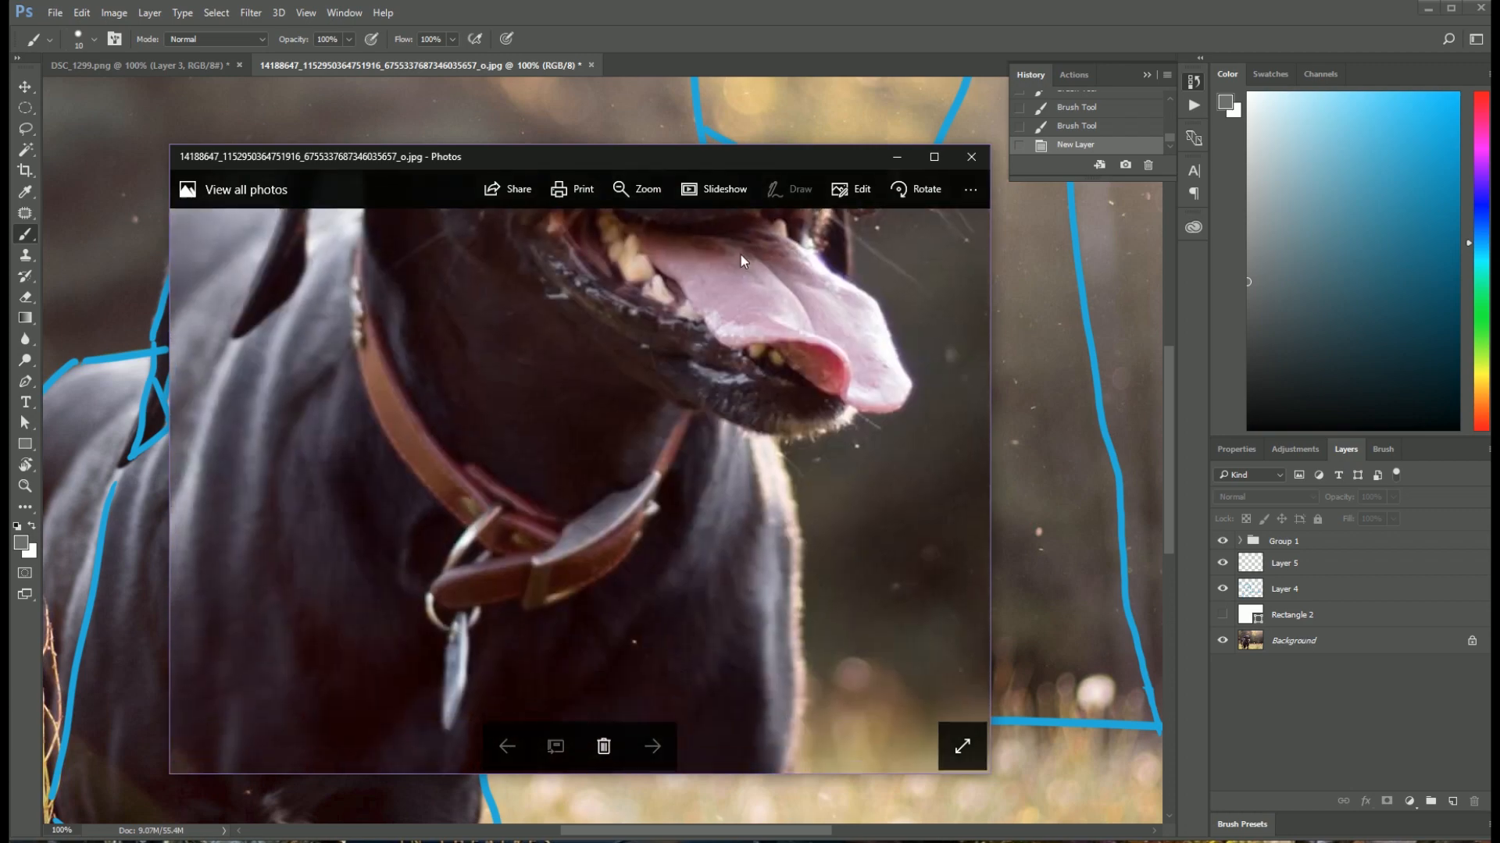
{"action": "left_click_drag", "start_coordinate": [597, 485], "coordinate": [705, 447]}
{"action": "left_click_drag", "start_coordinate": [750, 222], "coordinate": [687, 453]}
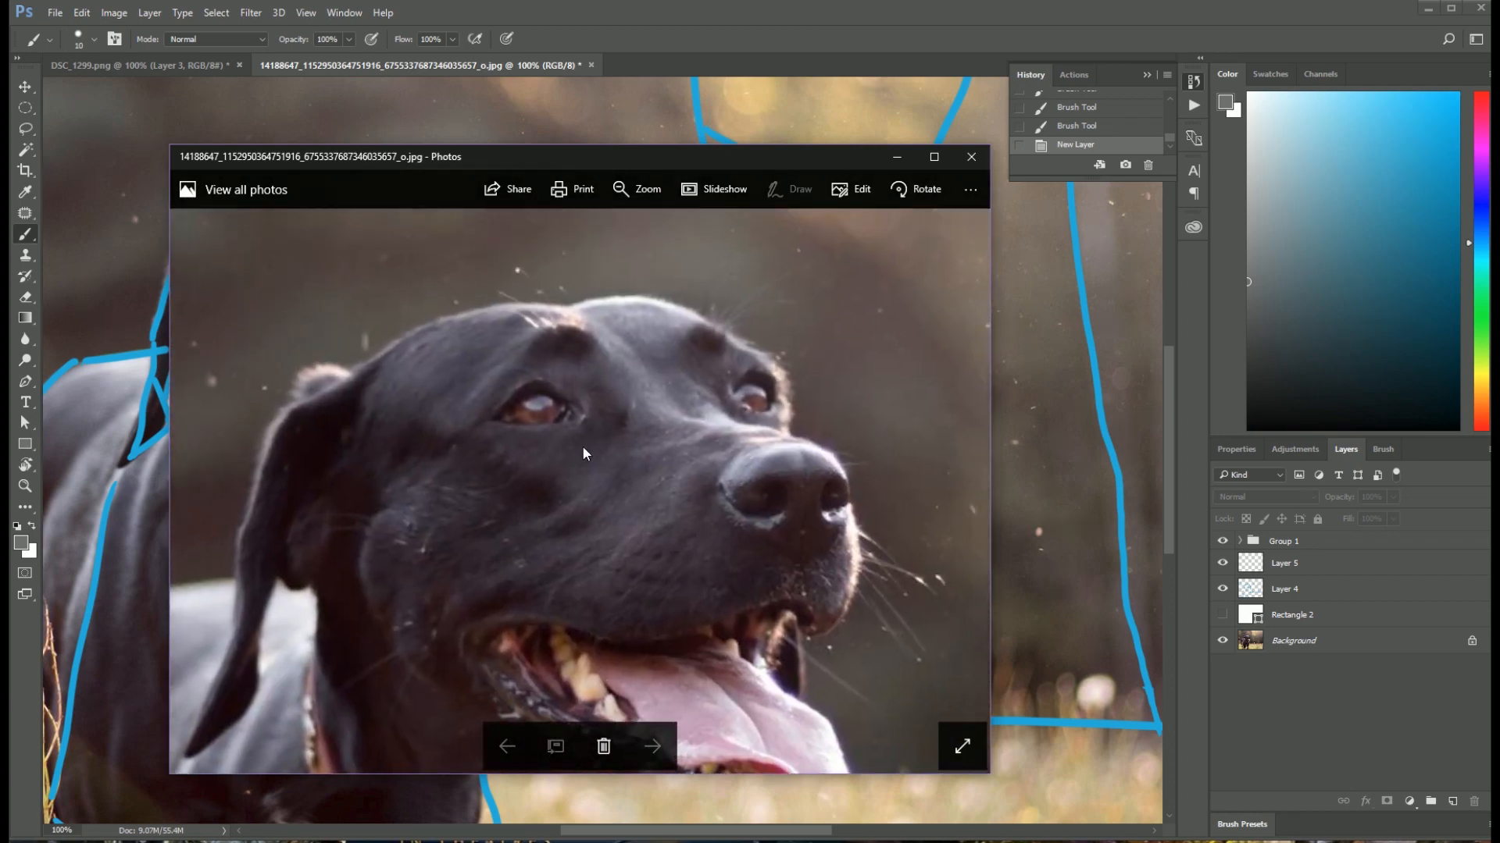
{"action": "scroll", "coordinate": [585, 444], "scroll_direction": "up", "scroll_amount": 1}
{"action": "left_click_drag", "start_coordinate": [592, 488], "coordinate": [579, 424]}
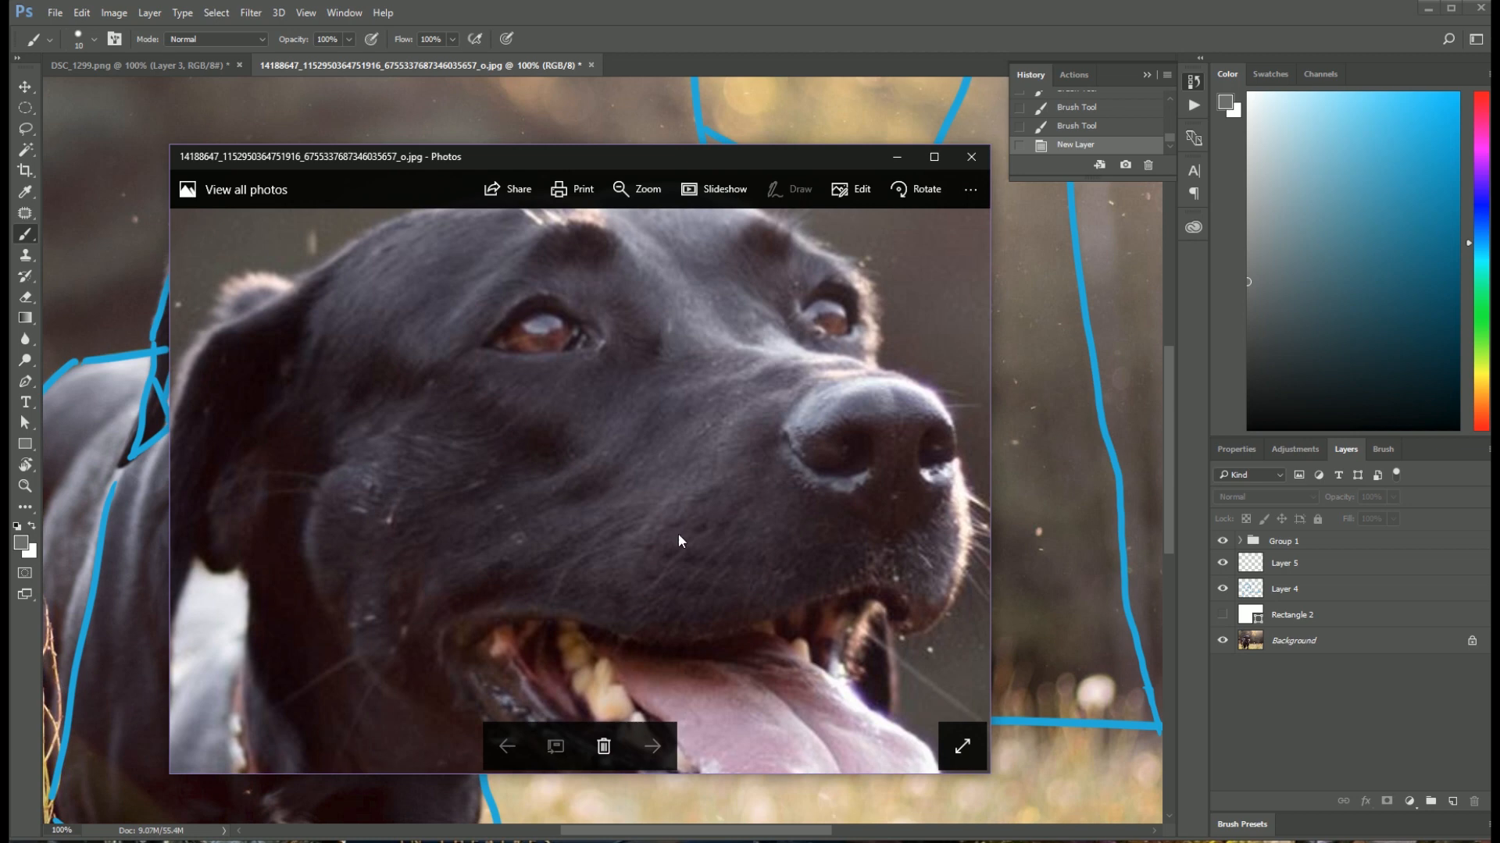
{"action": "scroll", "coordinate": [509, 486], "scroll_direction": "up", "scroll_amount": 3}
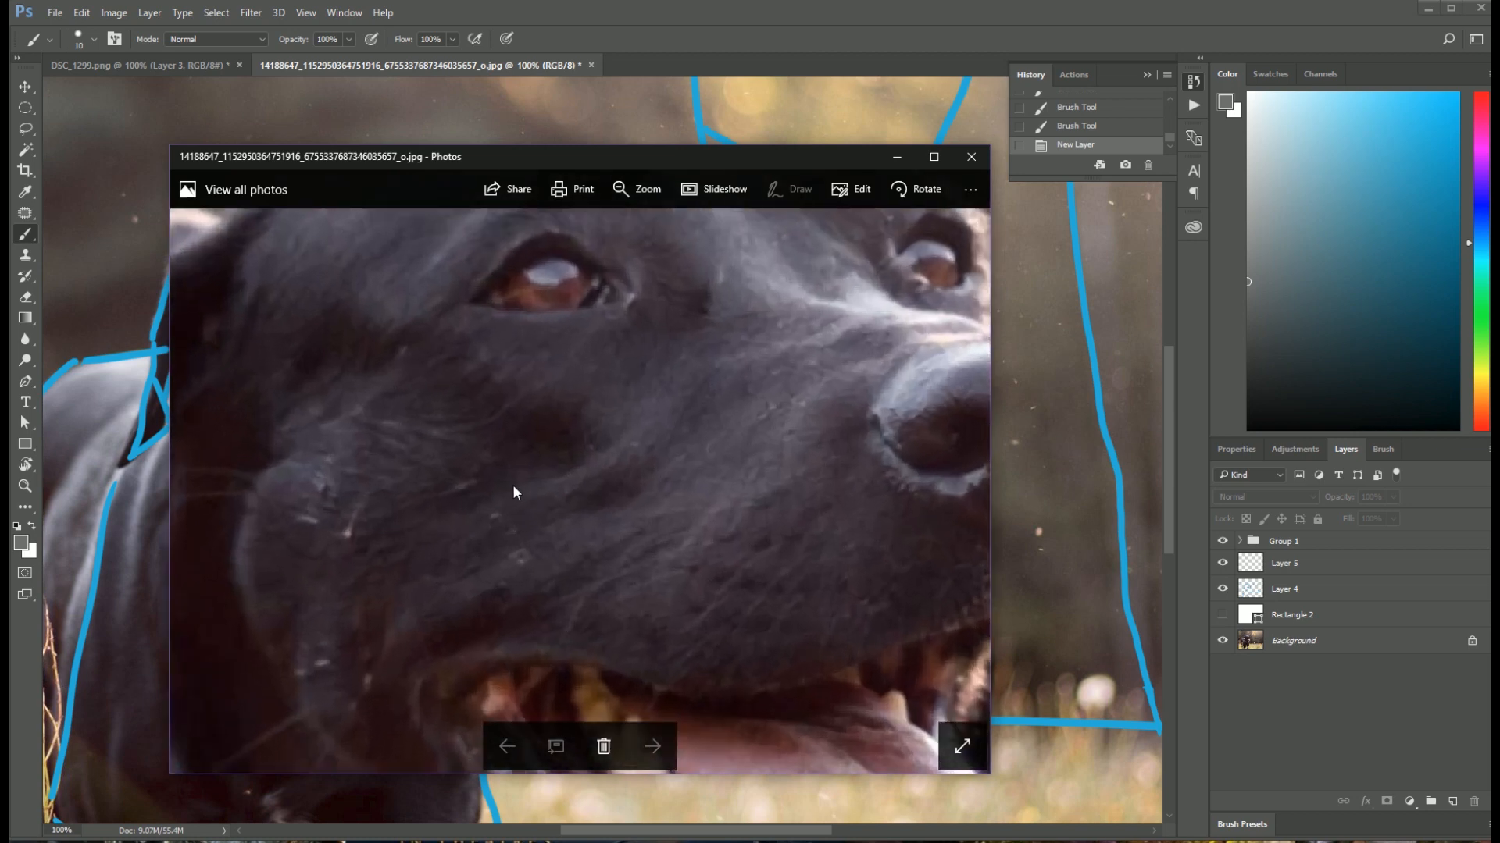
{"action": "scroll", "coordinate": [512, 490], "scroll_direction": "down", "scroll_amount": 3}
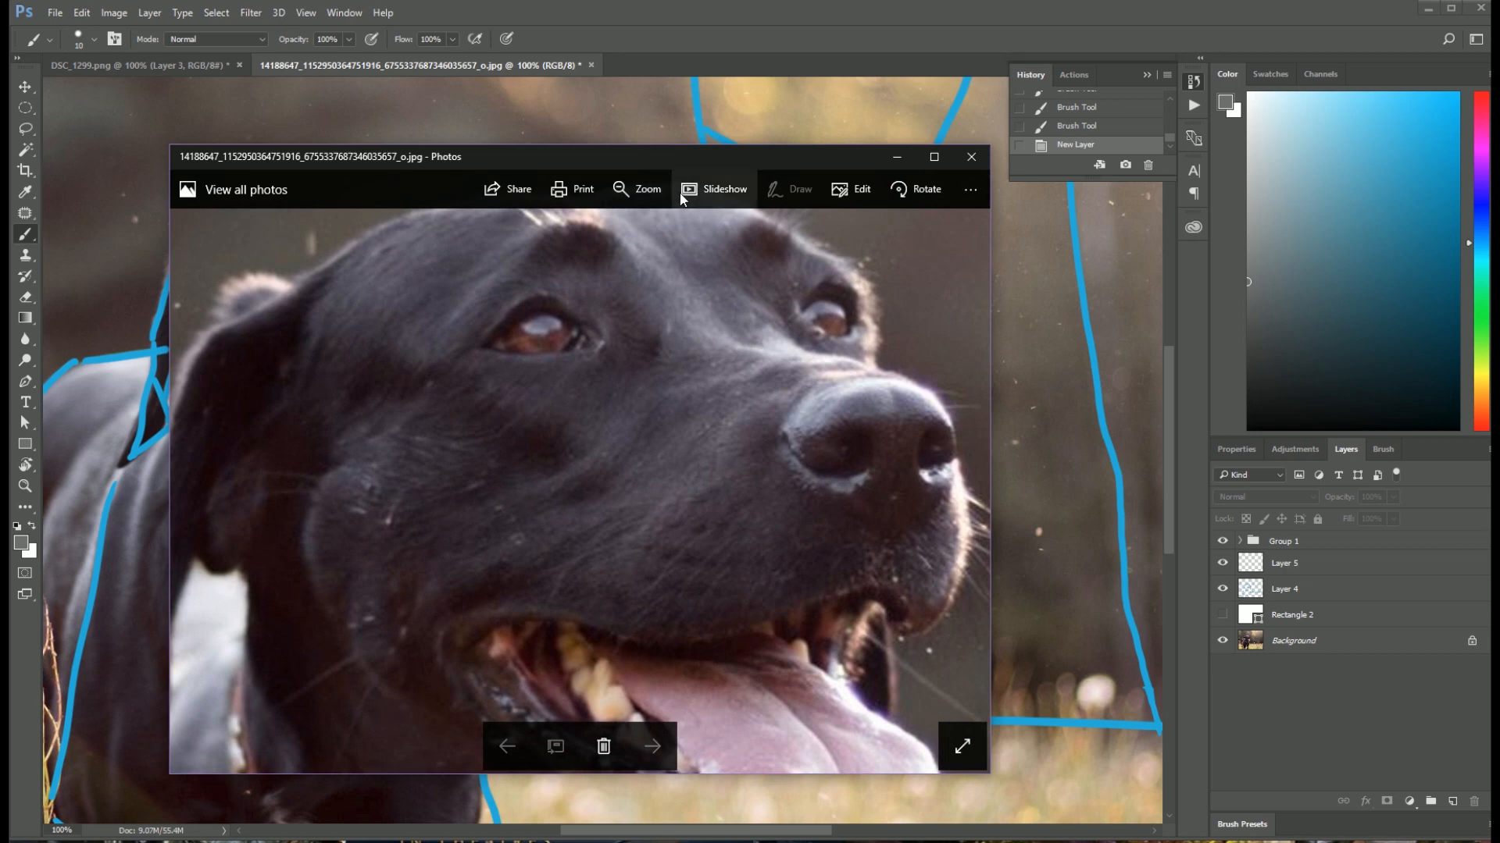
{"action": "scroll", "coordinate": [677, 380], "scroll_direction": "down", "scroll_amount": 2}
Step: Move the reference photo window out of the way, then show Rectangle 2 instead of the Background and select Layer 5
{"action": "left_click_drag", "start_coordinate": [738, 160], "coordinate": [248, 84]}
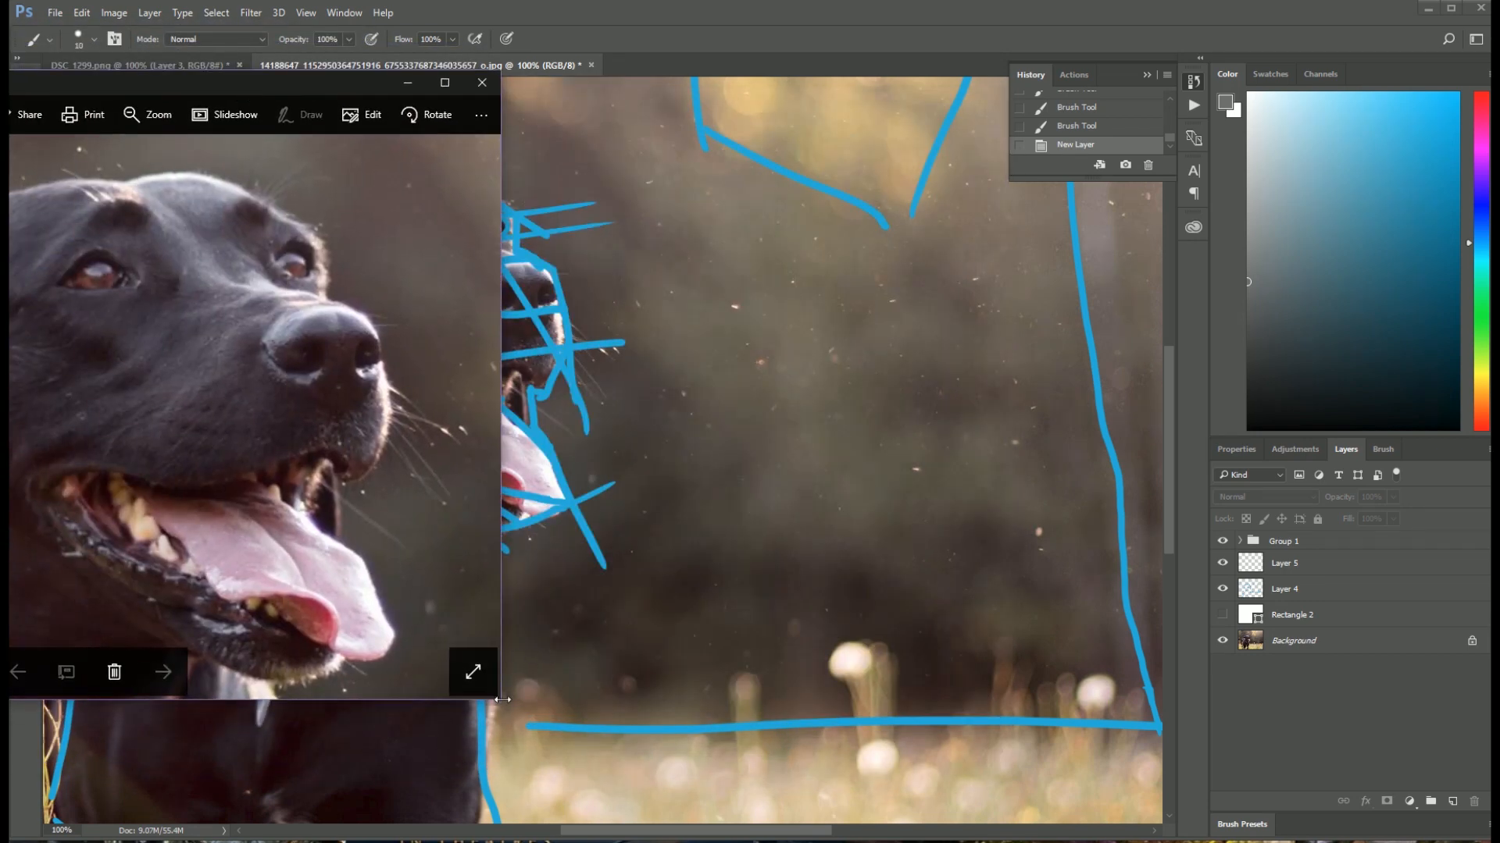
{"action": "left_click_drag", "start_coordinate": [498, 703], "coordinate": [67, 471]}
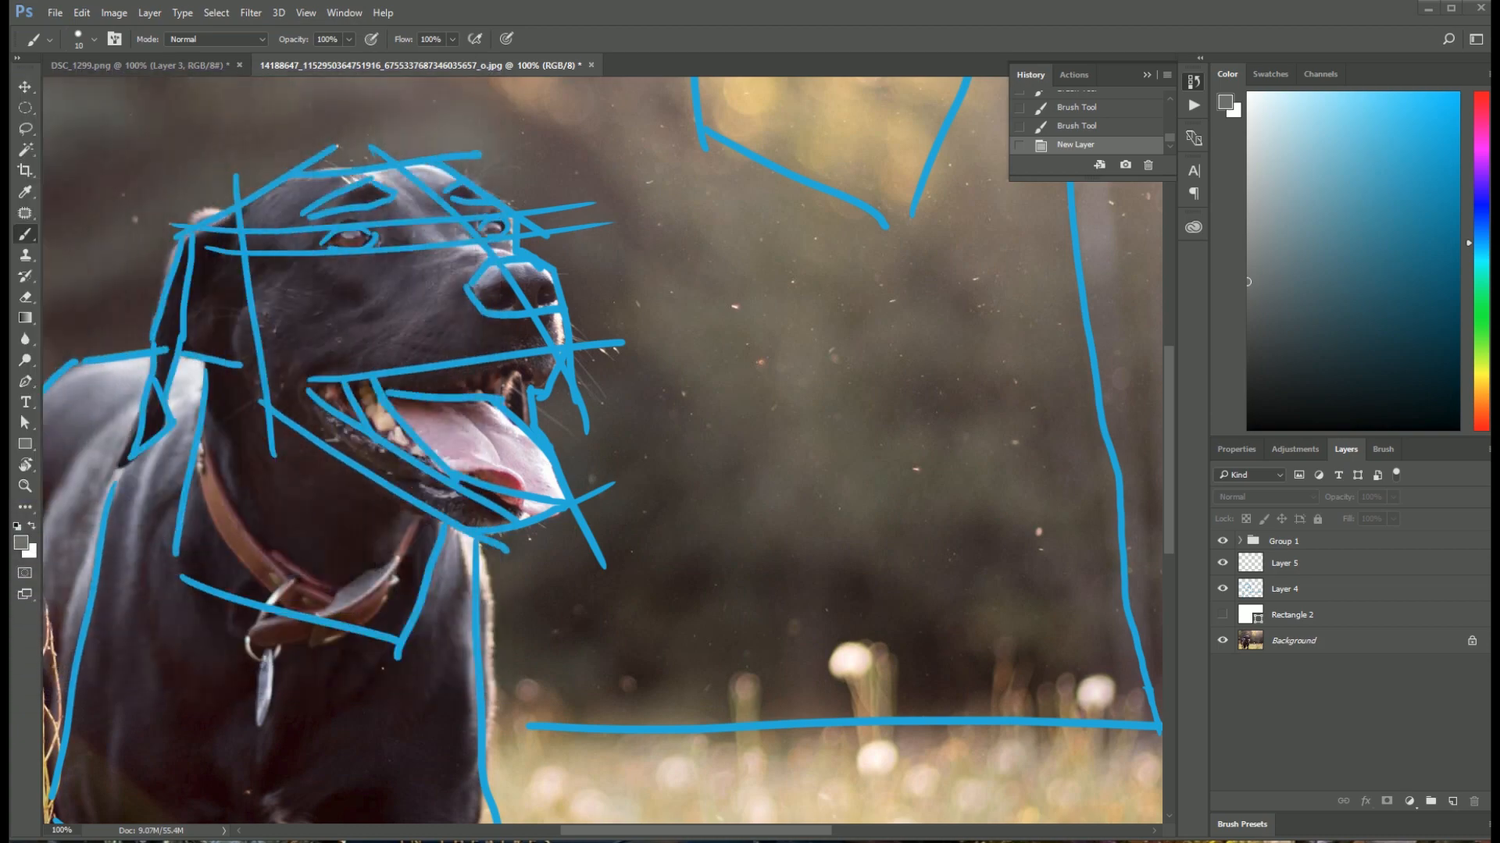
{"action": "left_click", "coordinate": [1222, 641]}
{"action": "left_click", "coordinate": [1223, 615]}
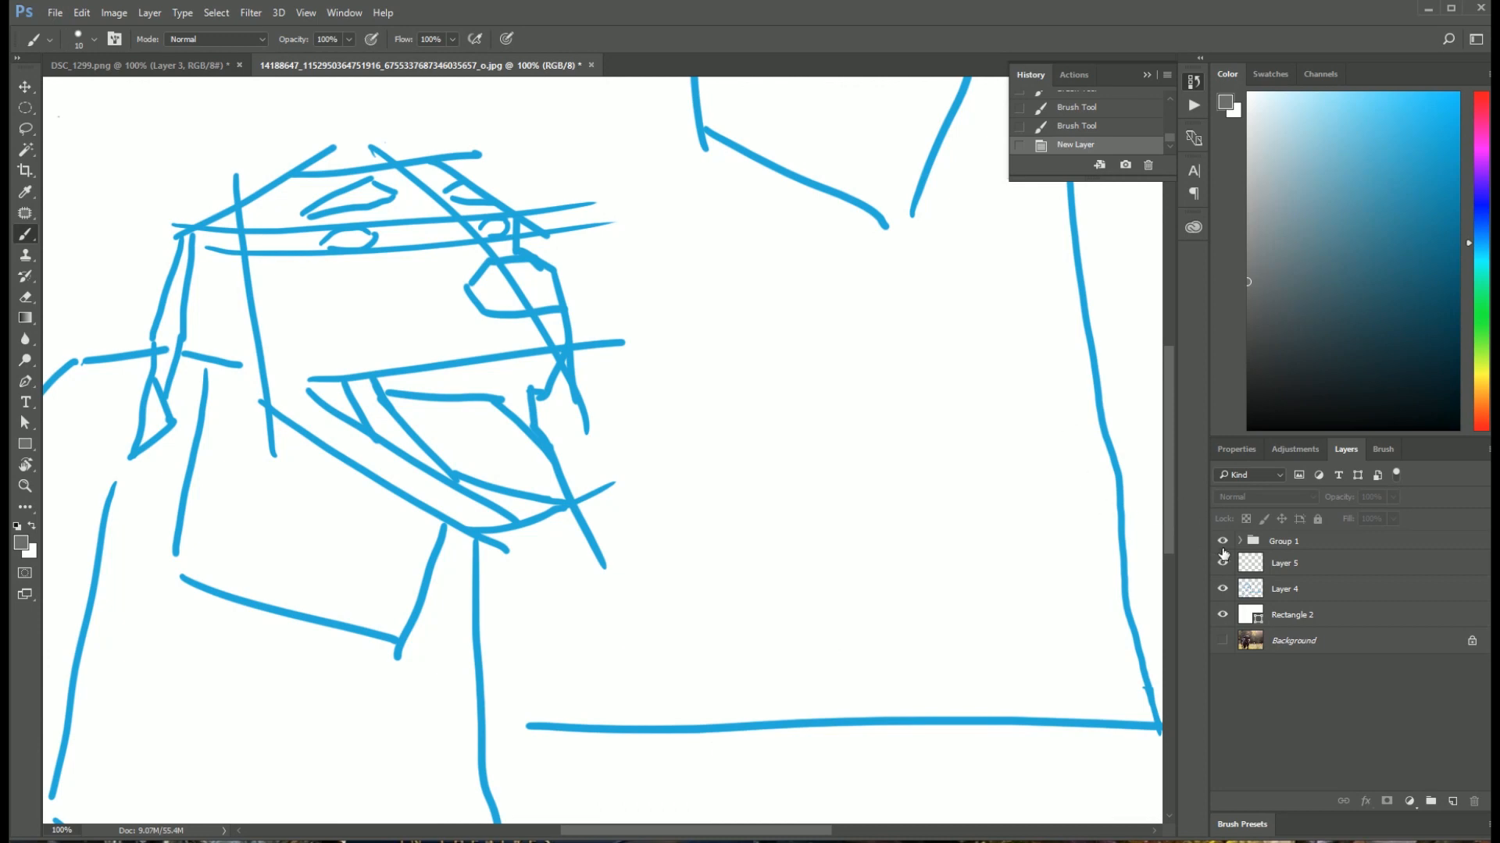
{"action": "left_click", "coordinate": [1332, 567]}
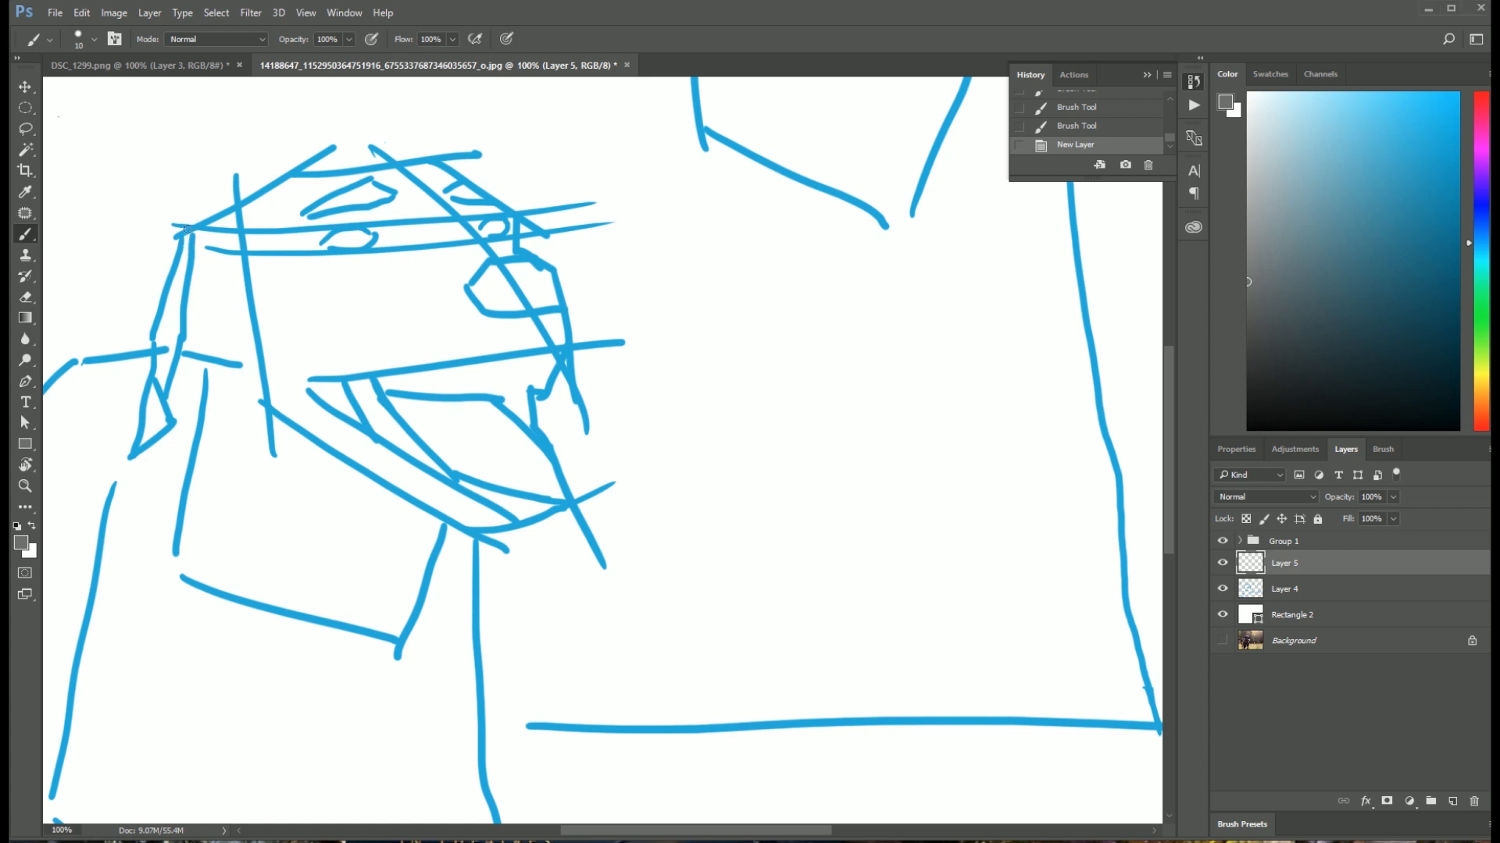
Step: Set the brush size to 7 px and trace the top of the dog's head in grey from ear base to brow
{"action": "left_click_drag", "start_coordinate": [180, 252], "coordinate": [207, 221]}
{"action": "right_click", "coordinate": [481, 354]}
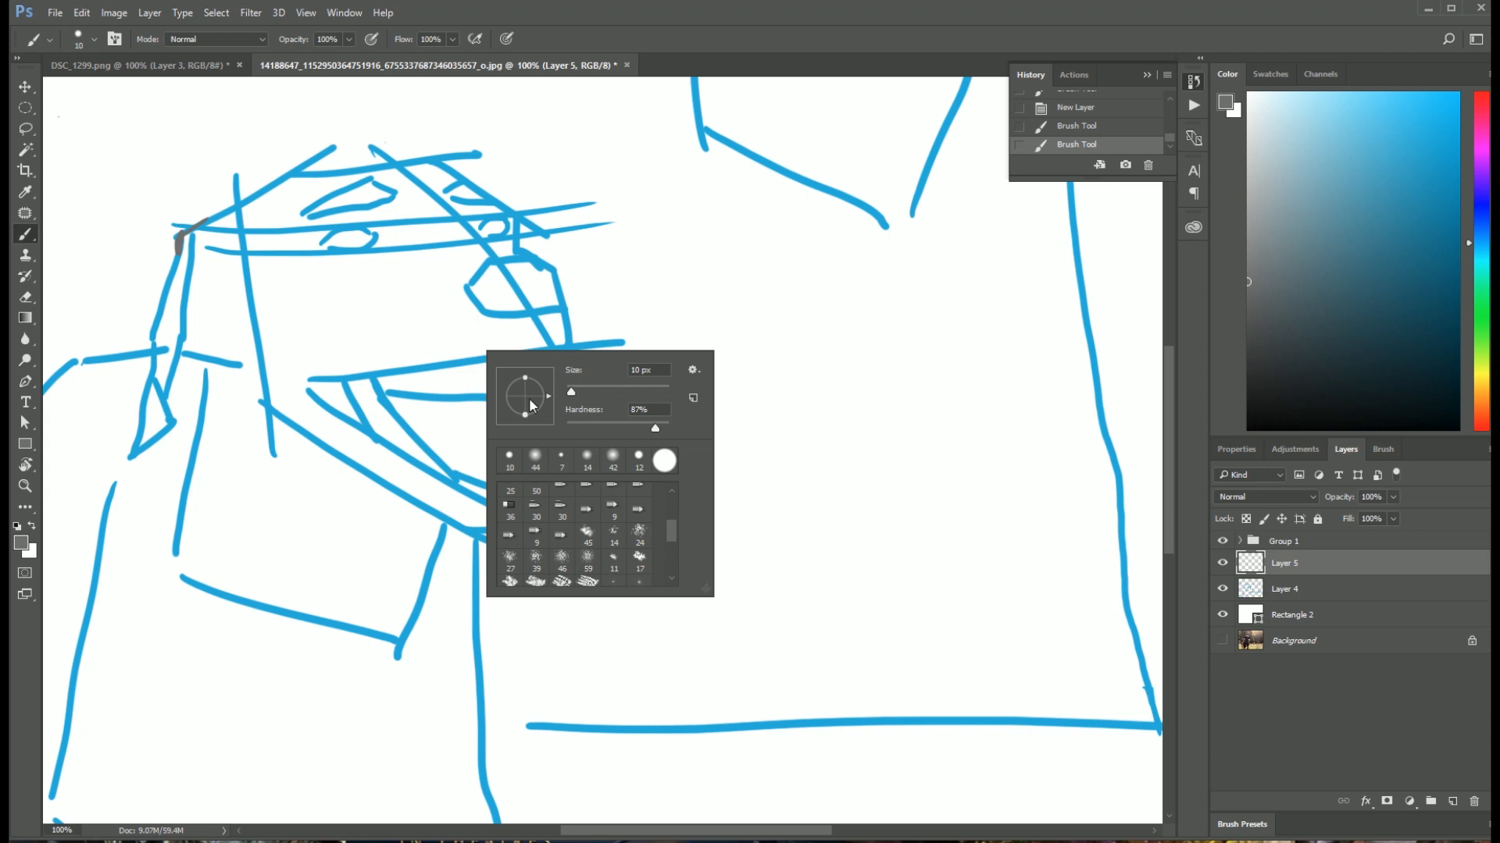
{"action": "left_click_drag", "start_coordinate": [571, 396], "coordinate": [569, 395]}
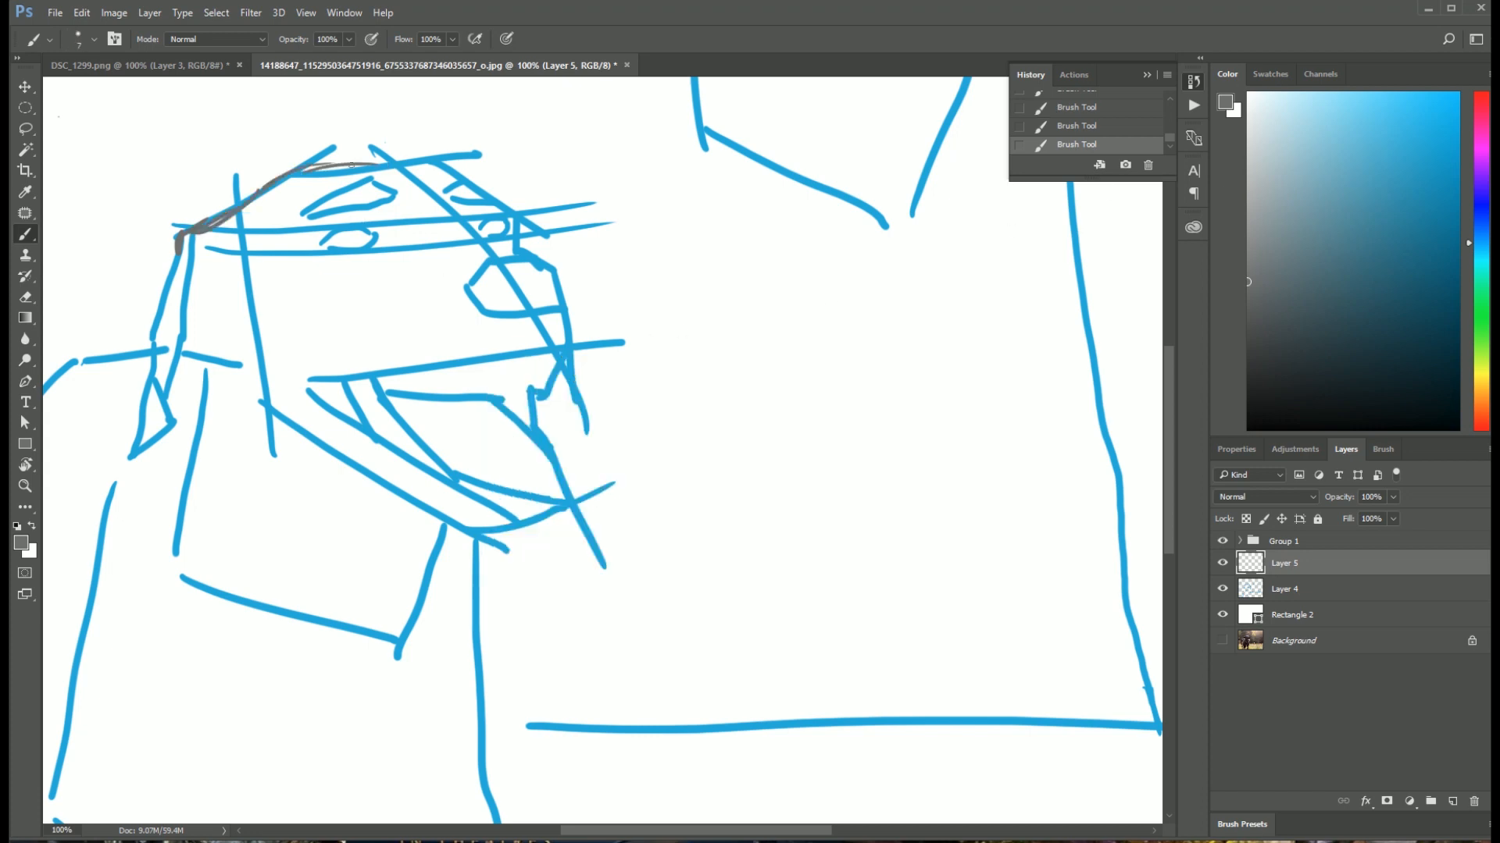
{"action": "left_click_drag", "start_coordinate": [315, 166], "coordinate": [389, 163]}
{"action": "mouse_move", "coordinate": [375, 161]}
{"action": "left_mouse_down"}
{"action": "mouse_move", "coordinate": [450, 163]}
{"action": "mouse_move", "coordinate": [516, 202]}
{"action": "mouse_move", "coordinate": [522, 224]}
{"action": "mouse_move", "coordinate": [521, 208]}
{"action": "left_mouse_up"}
{"action": "left_click_drag", "start_coordinate": [451, 163], "coordinate": [472, 177]}
{"action": "left_click_drag", "start_coordinate": [522, 222], "coordinate": [518, 240]}
{"action": "left_click_drag", "start_coordinate": [262, 196], "coordinate": [219, 226]}
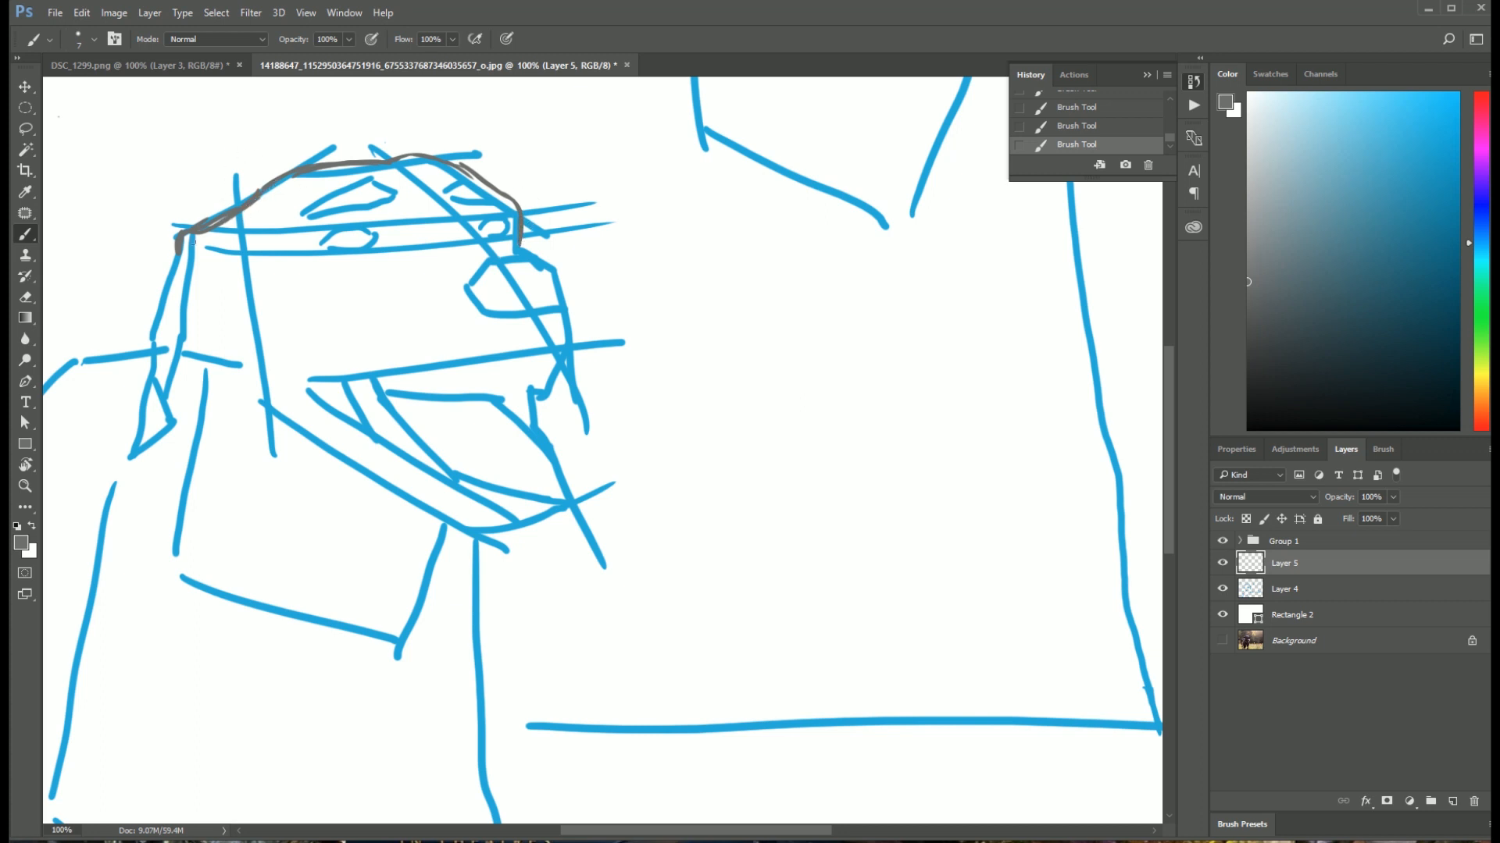
Step: Trace the dog's hanging ear in grey from its base to the pointed tip and back up
{"action": "scroll", "coordinate": [263, 204], "scroll_direction": "down", "scroll_amount": 1}
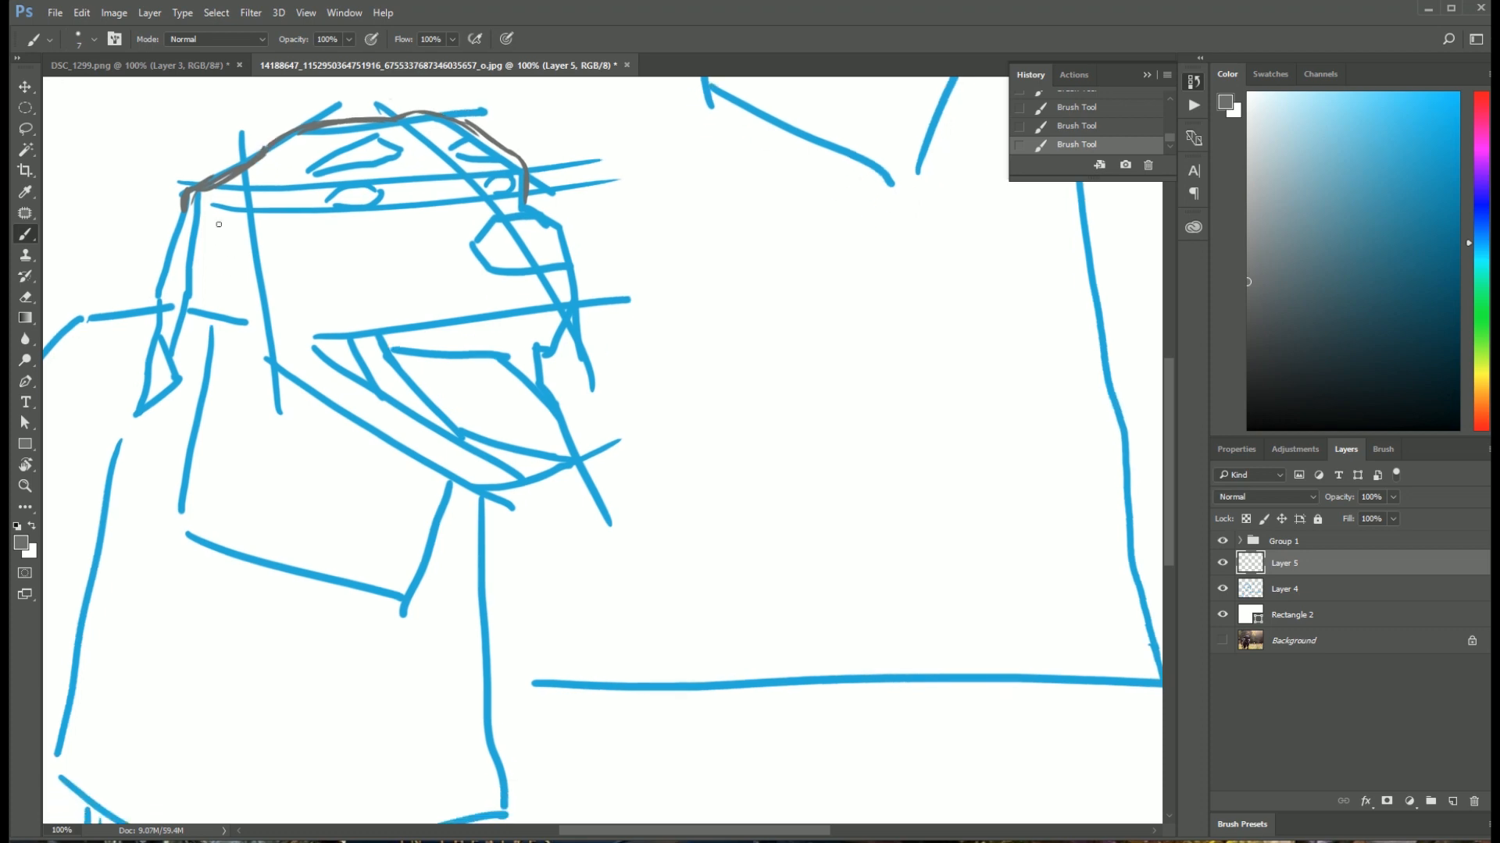
{"action": "left_click_drag", "start_coordinate": [183, 209], "coordinate": [147, 403]}
{"action": "mouse_move", "coordinate": [150, 344]}
{"action": "left_mouse_down"}
{"action": "mouse_move", "coordinate": [131, 415]}
{"action": "mouse_move", "coordinate": [176, 387]}
{"action": "mouse_move", "coordinate": [166, 397]}
{"action": "mouse_move", "coordinate": [185, 303]}
{"action": "left_mouse_up"}
Step: Draw the dog's near eye with iris and pupil, and start the nose outline with its near nostril in grey
{"action": "left_click_drag", "start_coordinate": [328, 199], "coordinate": [289, 243]}
{"action": "mouse_move", "coordinate": [287, 246]}
{"action": "left_mouse_down"}
{"action": "mouse_move", "coordinate": [342, 236]}
{"action": "mouse_move", "coordinate": [322, 250]}
{"action": "left_mouse_up"}
{"action": "left_click_drag", "start_coordinate": [342, 237], "coordinate": [331, 251]}
{"action": "left_click_drag", "start_coordinate": [304, 236], "coordinate": [329, 248]}
{"action": "mouse_move", "coordinate": [322, 235]}
{"action": "left_mouse_down"}
{"action": "mouse_move", "coordinate": [311, 244]}
{"action": "mouse_move", "coordinate": [325, 238]}
{"action": "left_mouse_up"}
{"action": "mouse_move", "coordinate": [465, 254]}
{"action": "left_mouse_down"}
{"action": "mouse_move", "coordinate": [527, 288]}
{"action": "mouse_move", "coordinate": [436, 293]}
{"action": "left_mouse_up"}
{"action": "left_click_drag", "start_coordinate": [472, 293], "coordinate": [484, 311]}
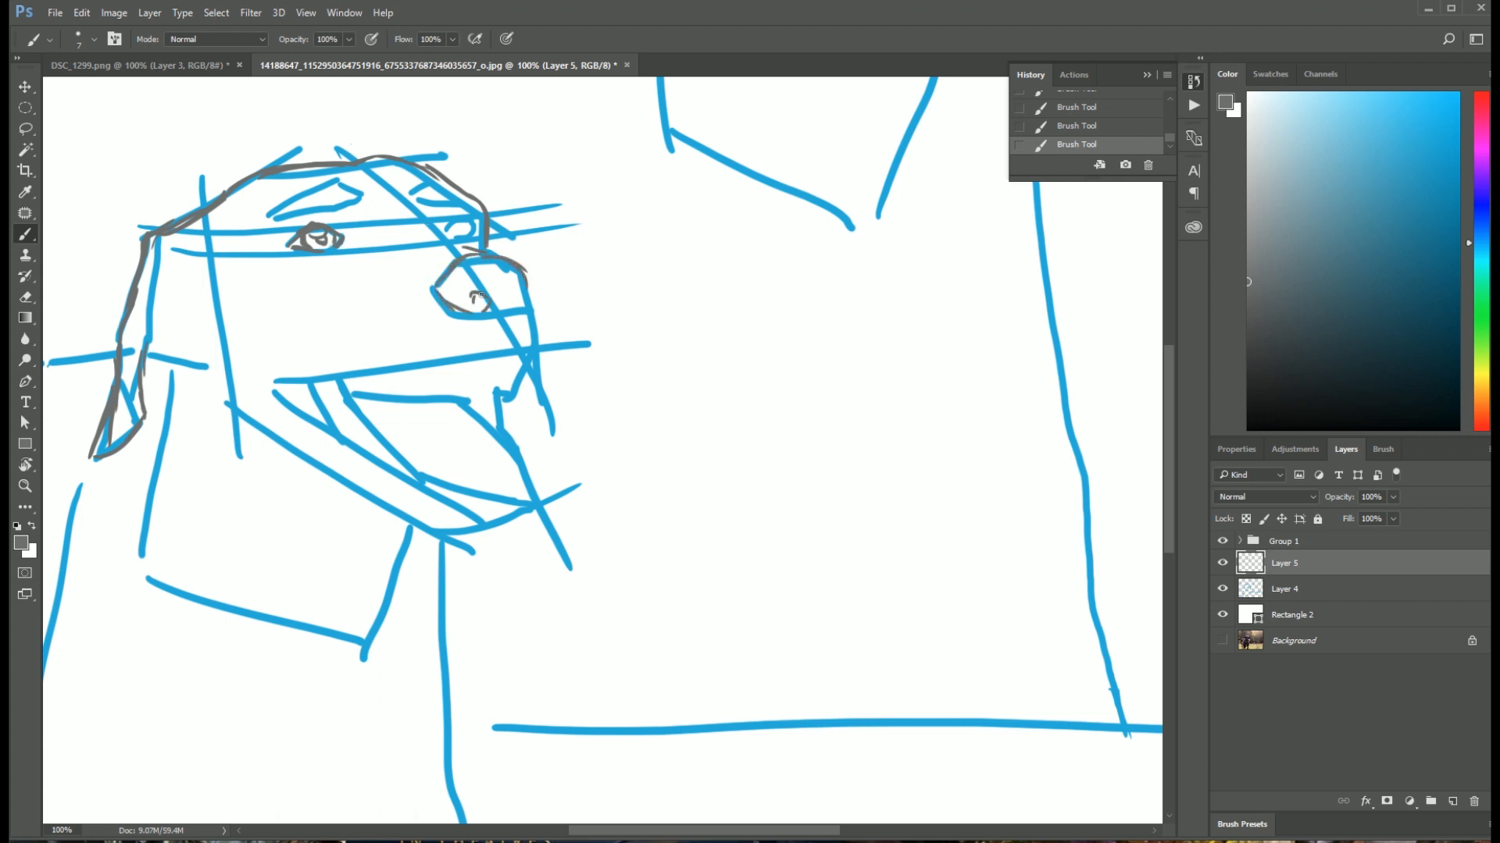
Step: Draw the far eye with its pupil and lid line, and trace both brow shapes in grey
{"action": "mouse_move", "coordinate": [452, 225]}
{"action": "left_mouse_down"}
{"action": "mouse_move", "coordinate": [442, 241]}
{"action": "mouse_move", "coordinate": [459, 239]}
{"action": "left_mouse_up"}
{"action": "mouse_move", "coordinate": [413, 239]}
{"action": "left_mouse_down"}
{"action": "mouse_move", "coordinate": [476, 250]}
{"action": "mouse_move", "coordinate": [473, 217]}
{"action": "mouse_move", "coordinate": [467, 228]}
{"action": "left_mouse_up"}
{"action": "mouse_move", "coordinate": [297, 202]}
{"action": "left_mouse_down"}
{"action": "mouse_move", "coordinate": [344, 185]}
{"action": "mouse_move", "coordinate": [358, 197]}
{"action": "left_mouse_up"}
{"action": "left_click_drag", "start_coordinate": [312, 212], "coordinate": [460, 199]}
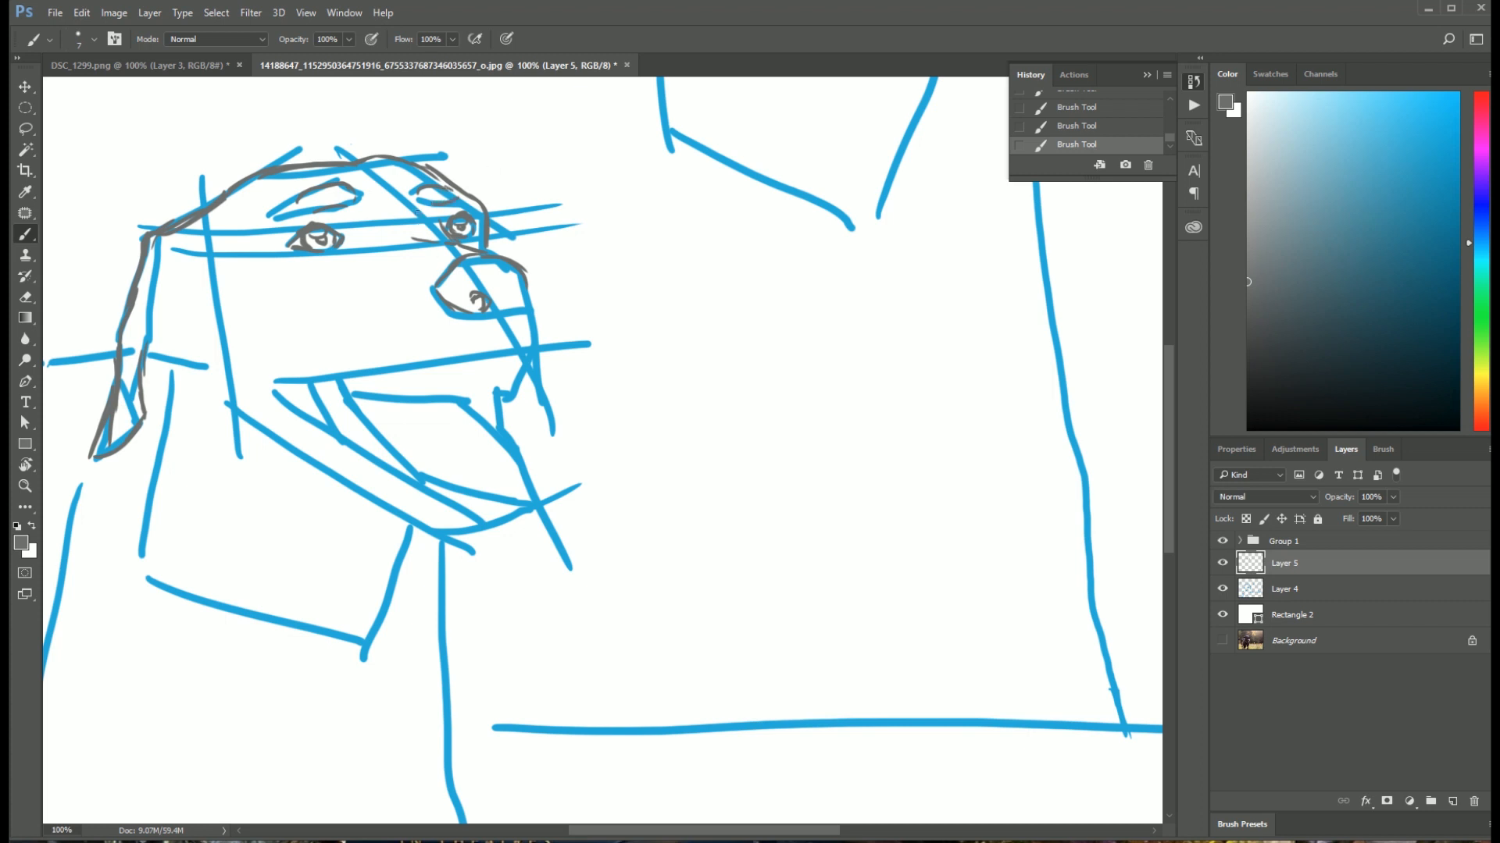
{"action": "left_click_drag", "start_coordinate": [404, 231], "coordinate": [410, 234]}
Step: Refine the grey nose outline and shape both nostrils
{"action": "left_click_drag", "start_coordinate": [483, 251], "coordinate": [514, 260]}
{"action": "mouse_move", "coordinate": [438, 291]}
{"action": "left_mouse_down"}
{"action": "mouse_move", "coordinate": [460, 309]}
{"action": "mouse_move", "coordinate": [489, 304]}
{"action": "left_mouse_up"}
{"action": "left_click_drag", "start_coordinate": [516, 284], "coordinate": [508, 300]}
{"action": "left_click_drag", "start_coordinate": [642, 247], "coordinate": [605, 238]}
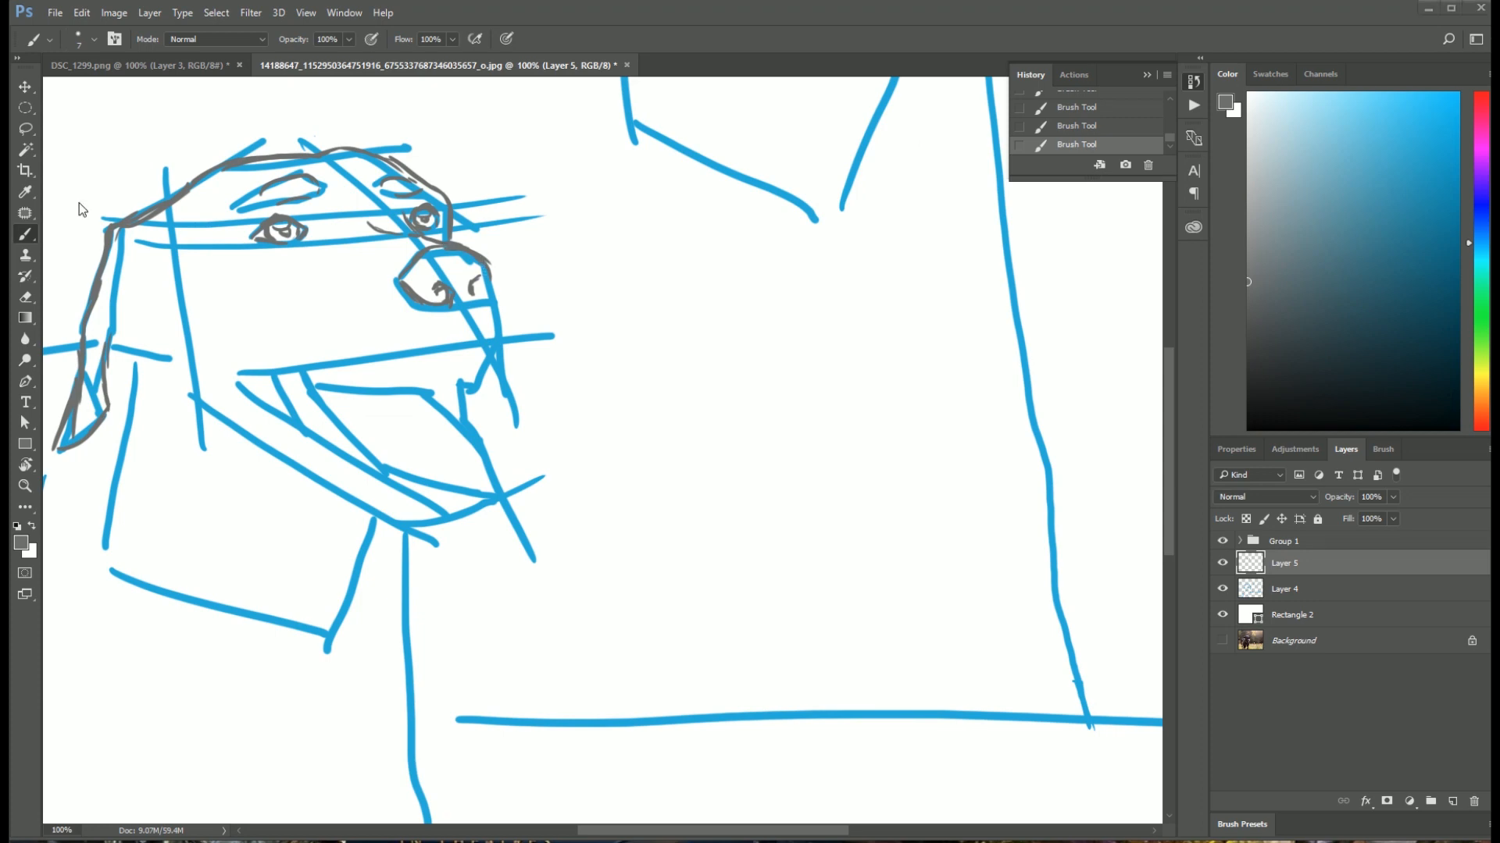
{"action": "mouse_move", "coordinate": [487, 266]}
{"action": "left_mouse_down"}
{"action": "mouse_move", "coordinate": [494, 293]}
{"action": "mouse_move", "coordinate": [478, 296]}
{"action": "left_mouse_up"}
Step: Trace the front of the muzzle and the wavy upper lip back to the corner of the mouth in grey
{"action": "mouse_move", "coordinate": [492, 292]}
{"action": "left_mouse_down"}
{"action": "mouse_move", "coordinate": [492, 360]}
{"action": "mouse_move", "coordinate": [469, 345]}
{"action": "mouse_move", "coordinate": [492, 365]}
{"action": "left_mouse_up"}
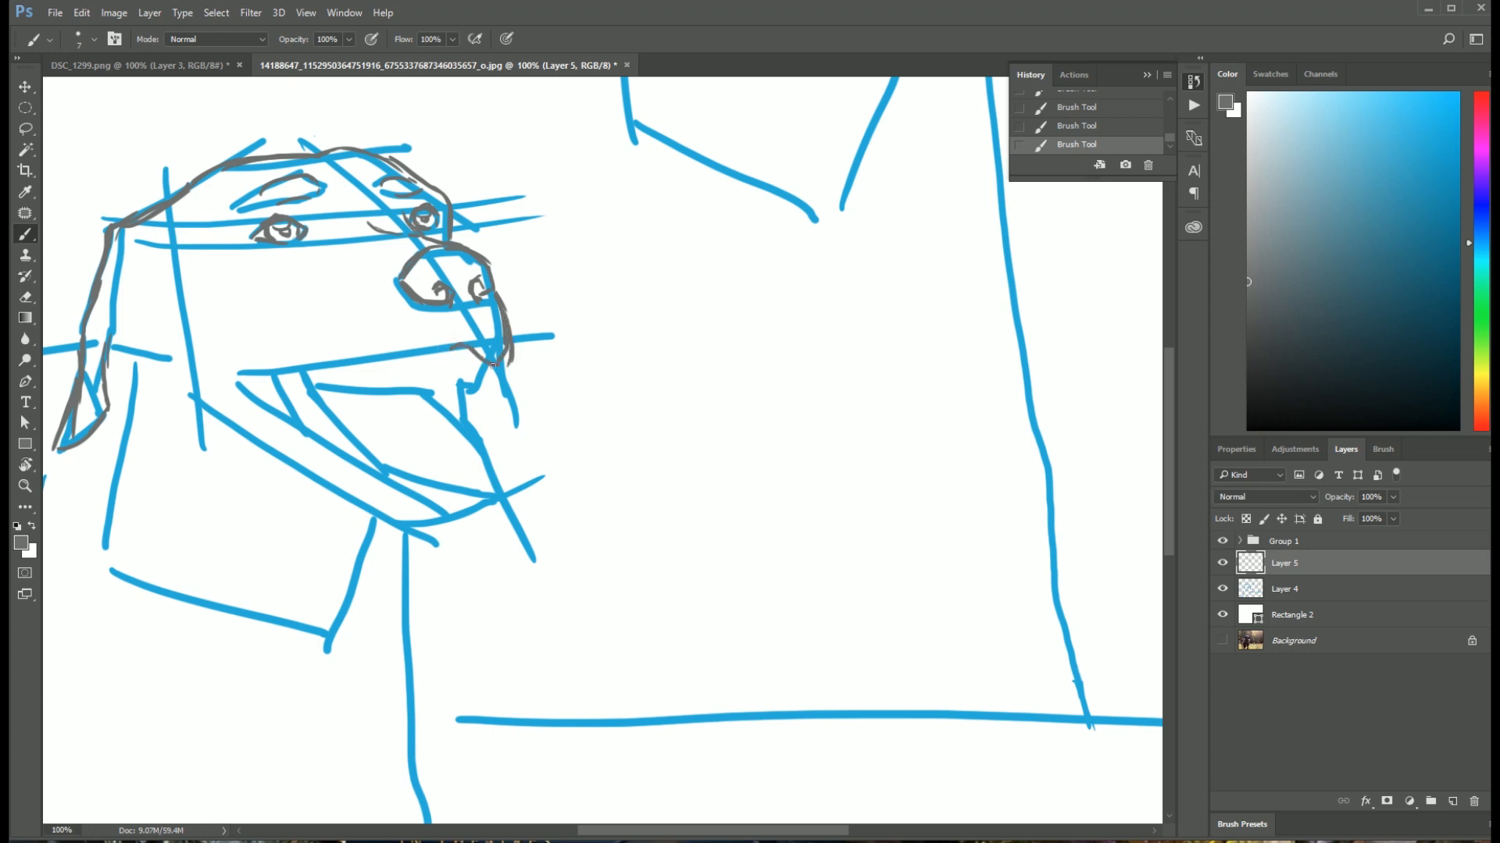
{"action": "mouse_move", "coordinate": [239, 382]}
{"action": "left_mouse_down"}
{"action": "mouse_move", "coordinate": [343, 360]}
{"action": "mouse_move", "coordinate": [324, 376]}
{"action": "mouse_move", "coordinate": [292, 369]}
{"action": "mouse_move", "coordinate": [346, 380]}
{"action": "mouse_move", "coordinate": [309, 367]}
{"action": "mouse_move", "coordinate": [362, 373]}
{"action": "mouse_move", "coordinate": [418, 353]}
{"action": "mouse_move", "coordinate": [370, 373]}
{"action": "mouse_move", "coordinate": [469, 344]}
{"action": "left_mouse_up"}
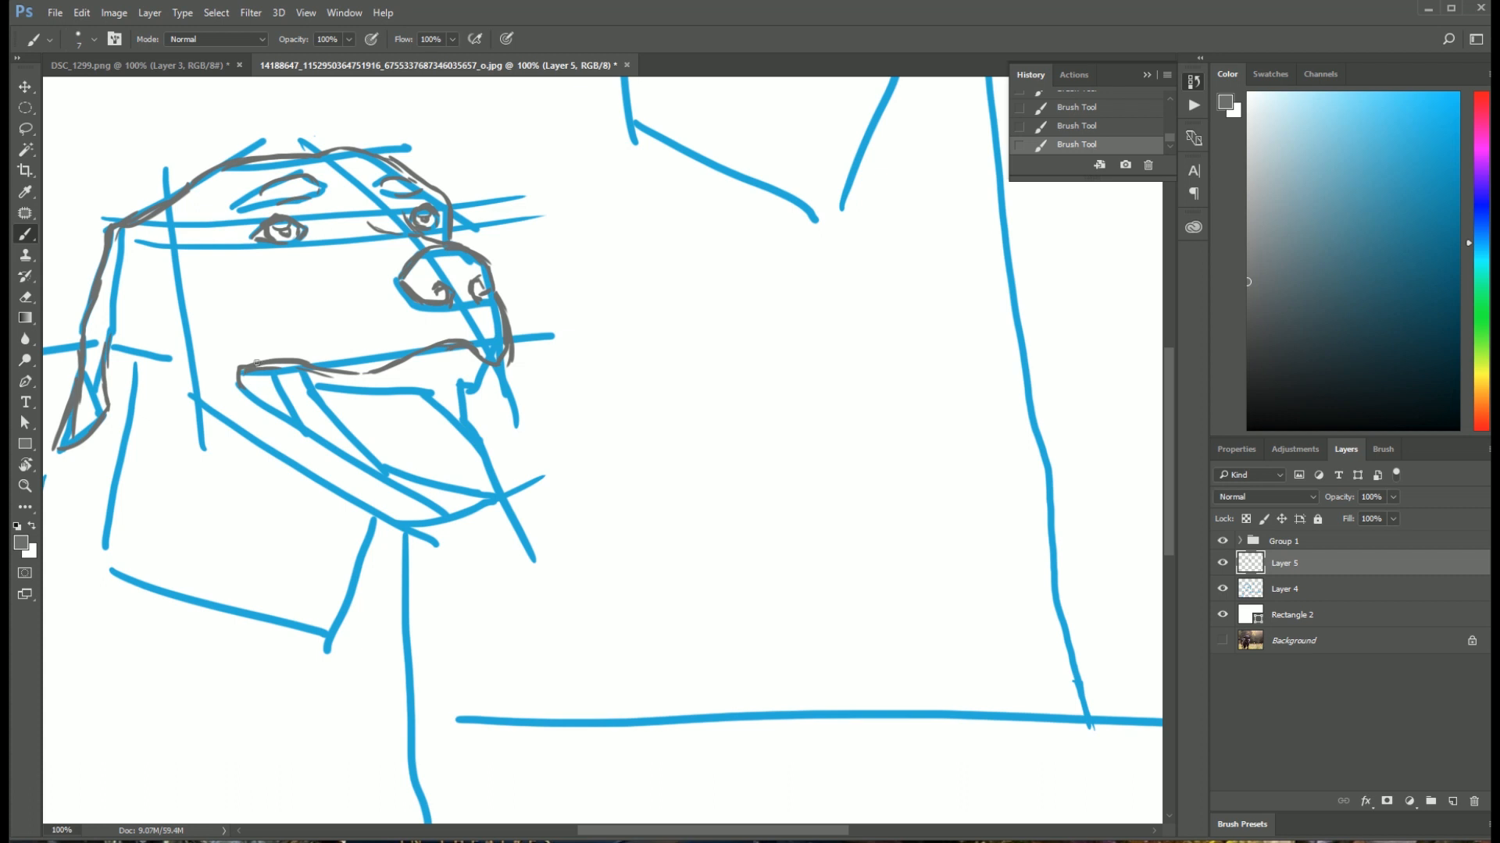
Step: Trace the lower lip edge, the inner jaw line and the outline of the hanging tongue in grey
{"action": "mouse_move", "coordinate": [248, 384]}
{"action": "left_mouse_down"}
{"action": "mouse_move", "coordinate": [297, 405]}
{"action": "mouse_move", "coordinate": [260, 399]}
{"action": "mouse_move", "coordinate": [279, 418]}
{"action": "mouse_move", "coordinate": [242, 388]}
{"action": "mouse_move", "coordinate": [367, 462]}
{"action": "mouse_move", "coordinate": [340, 454]}
{"action": "mouse_move", "coordinate": [411, 472]}
{"action": "left_mouse_up"}
{"action": "mouse_move", "coordinate": [306, 370]}
{"action": "left_mouse_down"}
{"action": "mouse_move", "coordinate": [387, 441]}
{"action": "mouse_move", "coordinate": [406, 483]}
{"action": "mouse_move", "coordinate": [480, 490]}
{"action": "left_mouse_up"}
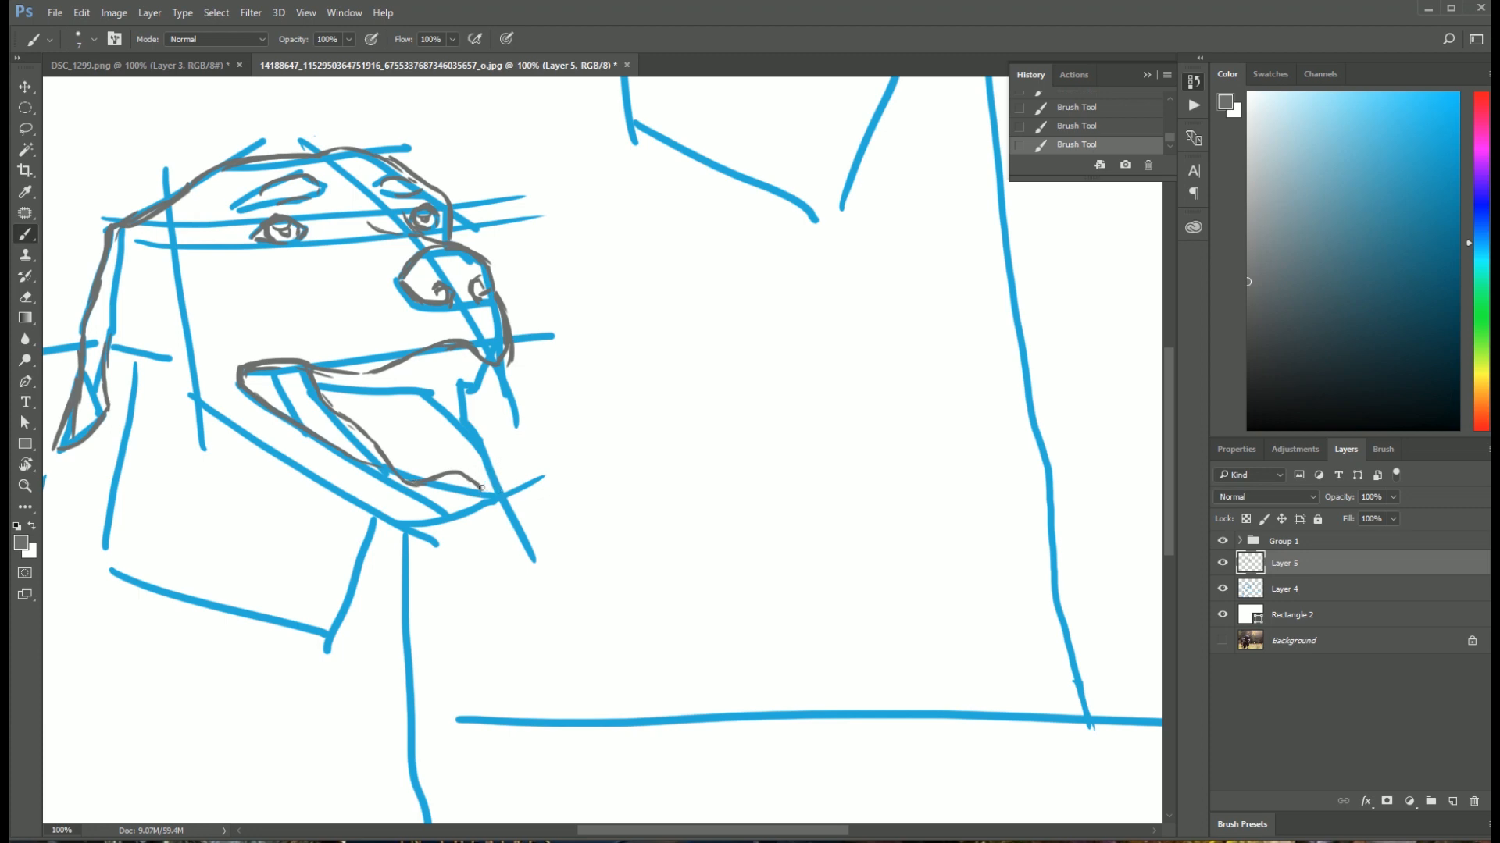
{"action": "left_click_drag", "start_coordinate": [489, 503], "coordinate": [517, 506]}
{"action": "left_click_drag", "start_coordinate": [410, 378], "coordinate": [459, 419]}
{"action": "mouse_move", "coordinate": [464, 420]}
{"action": "left_mouse_down"}
{"action": "mouse_move", "coordinate": [531, 492]}
{"action": "mouse_move", "coordinate": [514, 503]}
{"action": "left_mouse_up"}
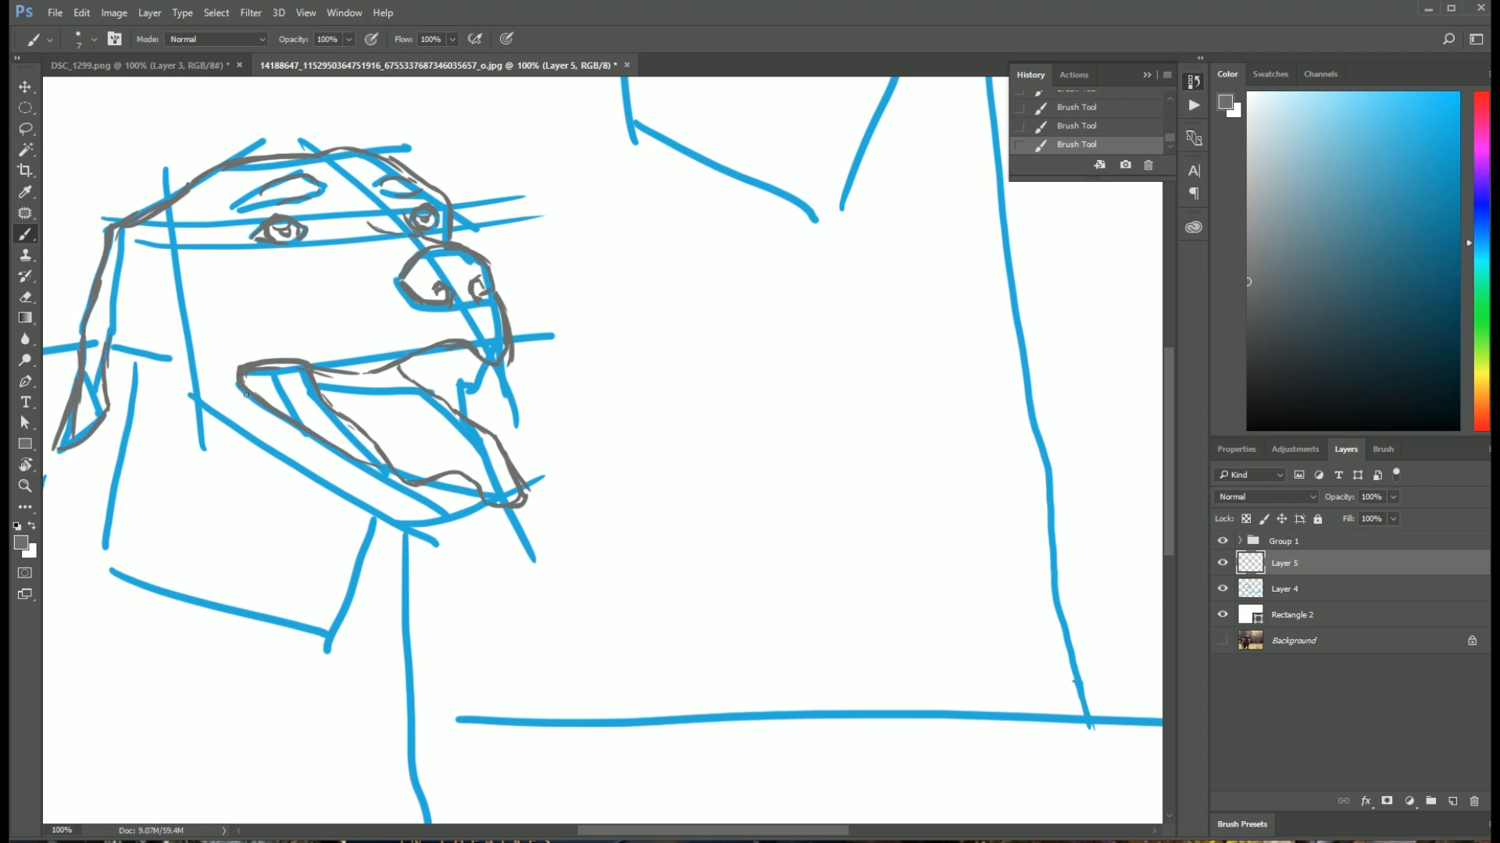
Step: Add a second grey contour along the lower lip, sketch the upper and lower teeth, and clean up the front lip fold
{"action": "mouse_move", "coordinate": [246, 395]}
{"action": "left_mouse_down"}
{"action": "mouse_move", "coordinate": [386, 486]}
{"action": "mouse_move", "coordinate": [440, 470]}
{"action": "left_mouse_up"}
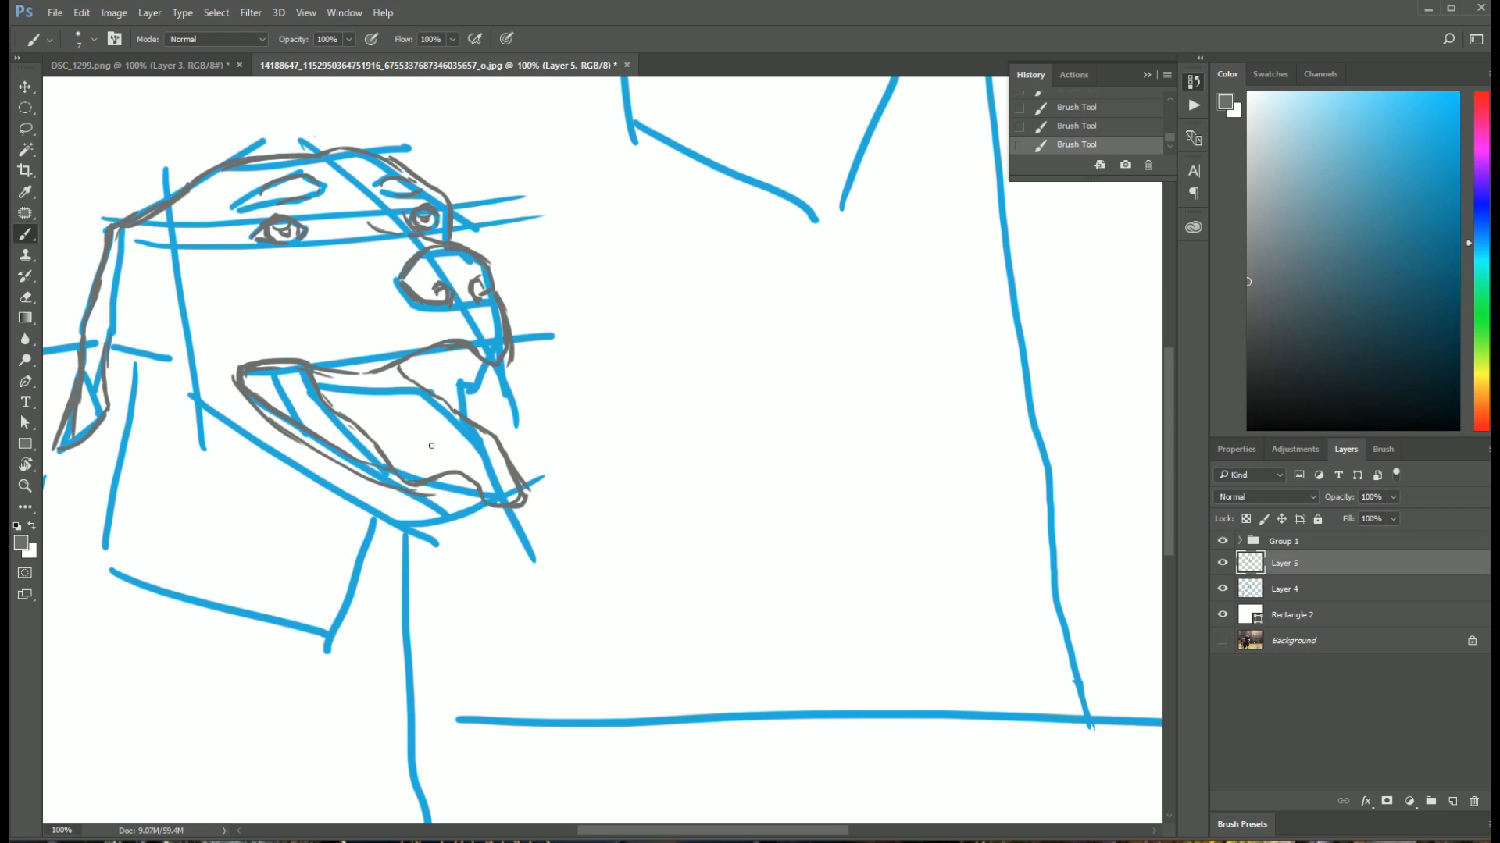
{"action": "left_click_drag", "start_coordinate": [423, 495], "coordinate": [475, 493]}
{"action": "left_click_drag", "start_coordinate": [268, 373], "coordinate": [309, 430]}
{"action": "left_click_drag", "start_coordinate": [319, 419], "coordinate": [466, 486]}
{"action": "mouse_move", "coordinate": [473, 353]}
{"action": "left_mouse_down"}
{"action": "mouse_move", "coordinate": [461, 411]}
{"action": "mouse_move", "coordinate": [435, 392]}
{"action": "left_mouse_up"}
{"action": "key", "text": "e"}
{"action": "mouse_move", "coordinate": [484, 371]}
{"action": "left_mouse_down"}
{"action": "mouse_move", "coordinate": [478, 420]}
{"action": "mouse_move", "coordinate": [540, 348]}
{"action": "left_mouse_up"}
{"action": "key", "text": "b"}
{"action": "key", "text": "e"}
{"action": "key", "text": "b"}
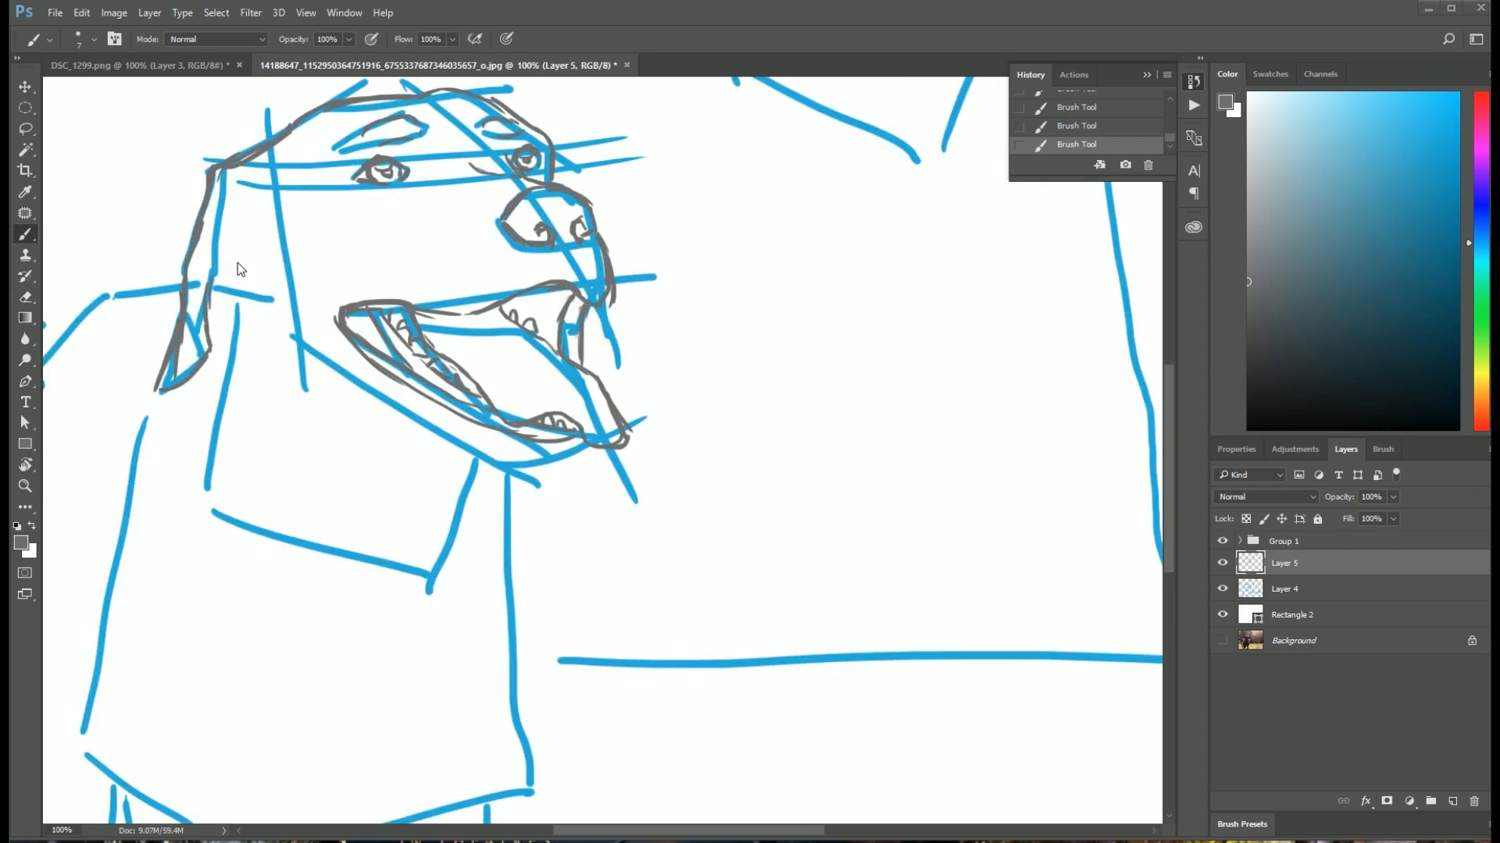
Step: Trace the neck line below the ear, the throat, the underside of the jaw and the tongue's centre crease and front fold
{"action": "left_click_drag", "start_coordinate": [218, 273], "coordinate": [224, 389]}
{"action": "left_click_drag", "start_coordinate": [481, 462], "coordinate": [471, 491]}
{"action": "left_click_drag", "start_coordinate": [293, 308], "coordinate": [572, 450]}
{"action": "left_click_drag", "start_coordinate": [471, 323], "coordinate": [577, 430]}
{"action": "key", "text": "e"}
{"action": "key", "text": "b"}
{"action": "left_click_drag", "start_coordinate": [477, 383], "coordinate": [573, 434]}
Step: Hatch the dark inside of the mouth behind the upper lip, at the mouth corner and at the front
{"action": "left_click_drag", "start_coordinate": [467, 316], "coordinate": [504, 338]}
{"action": "left_click_drag", "start_coordinate": [378, 314], "coordinate": [351, 335]}
{"action": "key", "text": "e"}
{"action": "key", "text": "b"}
{"action": "mouse_move", "coordinate": [553, 297]}
{"action": "left_mouse_down"}
{"action": "mouse_move", "coordinate": [557, 331]}
{"action": "mouse_move", "coordinate": [521, 295]}
{"action": "mouse_move", "coordinate": [546, 332]}
{"action": "left_mouse_up"}
{"action": "left_click_drag", "start_coordinate": [549, 290], "coordinate": [529, 329]}
{"action": "left_click_drag", "start_coordinate": [579, 296], "coordinate": [574, 361]}
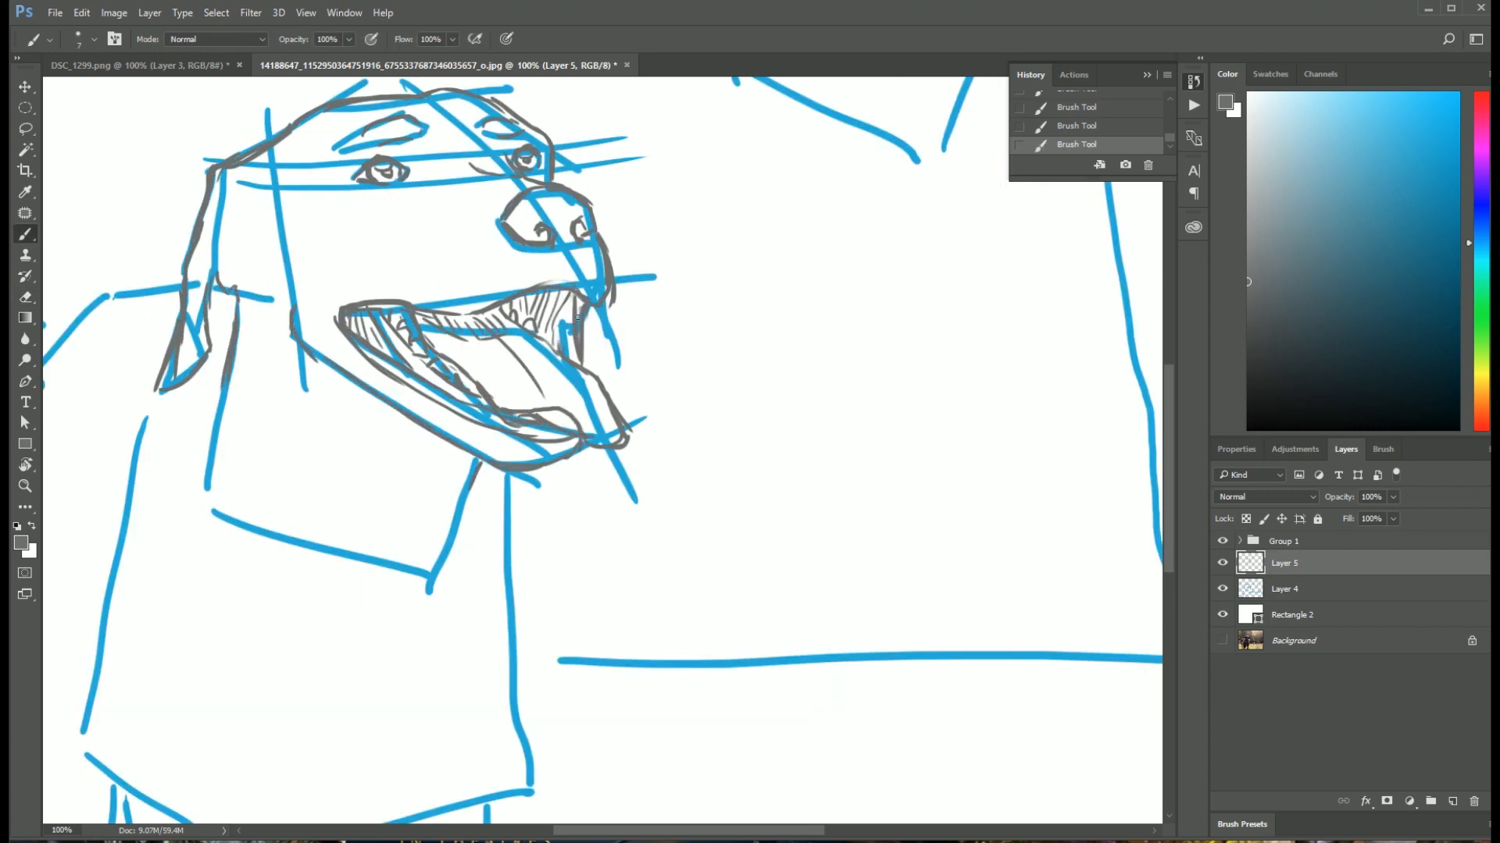
Step: Draw the cheek crease above the mouth corner and add light hatching to the ear and nose
{"action": "left_click_drag", "start_coordinate": [256, 82], "coordinate": [510, 6]}
{"action": "key", "text": "ctrl+plus"}
{"action": "left_click_drag", "start_coordinate": [602, 305], "coordinate": [666, 461]}
{"action": "left_click_drag", "start_coordinate": [488, 388], "coordinate": [584, 334]}
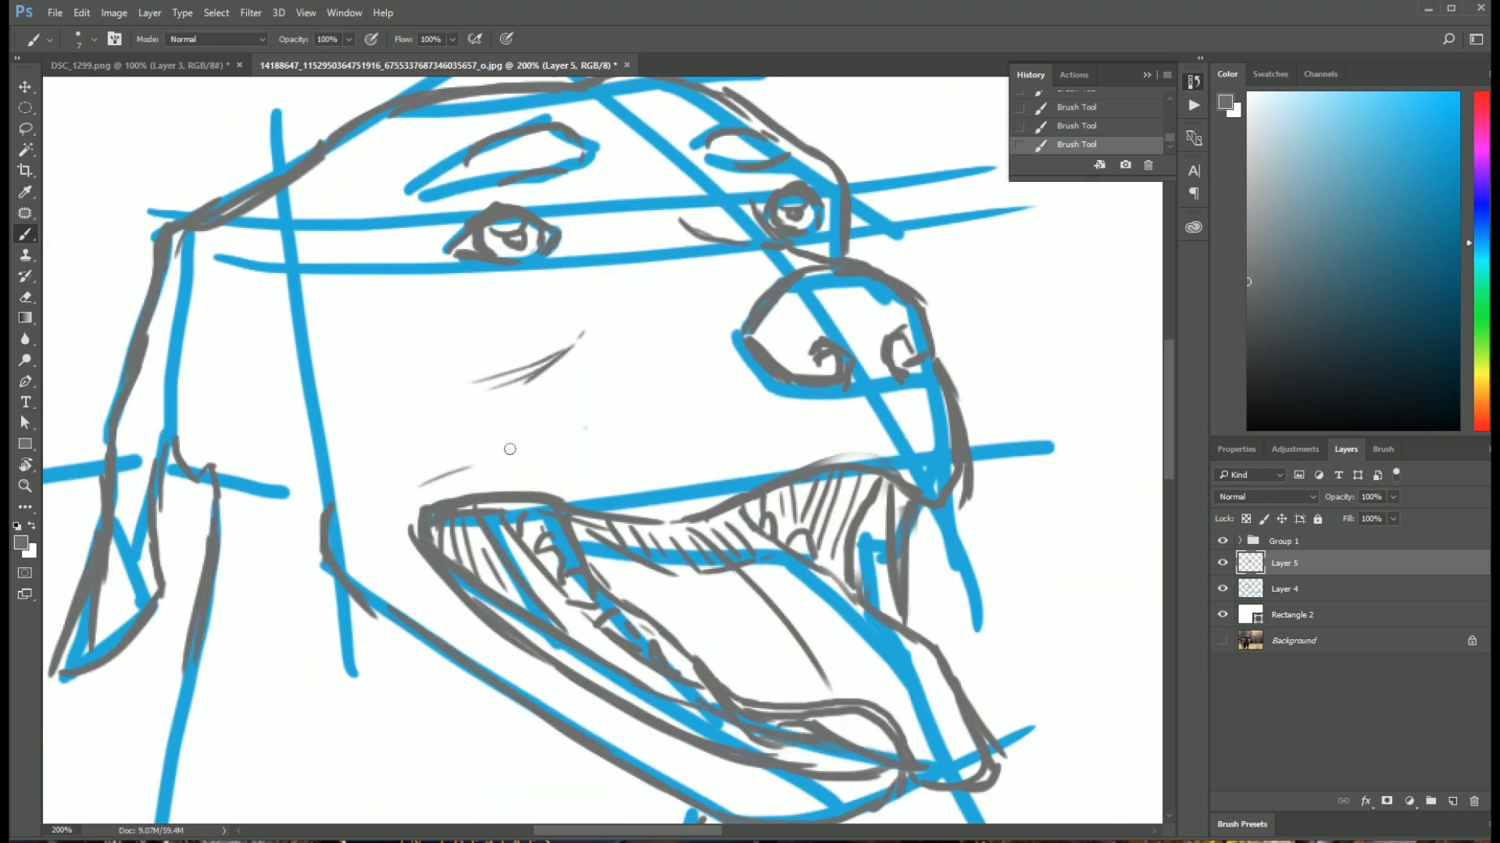
{"action": "left_click_drag", "start_coordinate": [583, 417], "coordinate": [389, 516]}
{"action": "left_click_drag", "start_coordinate": [400, 383], "coordinate": [495, 373]}
{"action": "left_click_drag", "start_coordinate": [300, 299], "coordinate": [375, 269]}
{"action": "left_click_drag", "start_coordinate": [290, 367], "coordinate": [299, 431]}
{"action": "left_click_drag", "start_coordinate": [775, 302], "coordinate": [811, 377]}
{"action": "key", "text": "ctrl+minus"}
{"action": "key", "text": "ctrl+minus"}
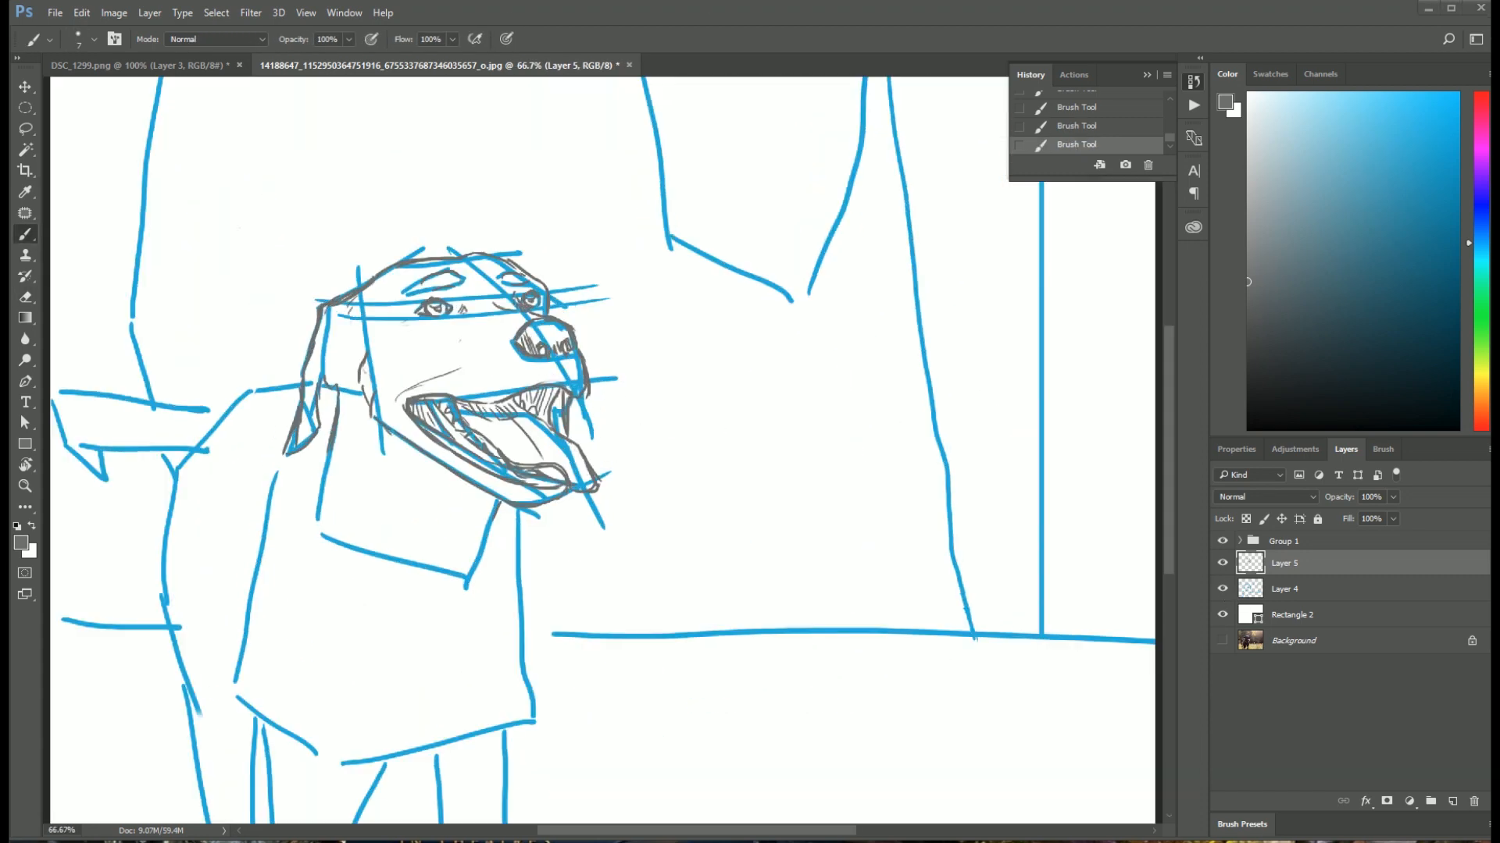
Step: Draw the curved collar around the neck, plus the short shoulder line and the front chest line in grey
{"action": "left_click_drag", "start_coordinate": [323, 444], "coordinate": [385, 544]}
{"action": "mouse_move", "coordinate": [321, 468]}
{"action": "left_mouse_down"}
{"action": "mouse_move", "coordinate": [415, 566]}
{"action": "mouse_move", "coordinate": [495, 515]}
{"action": "left_mouse_up"}
{"action": "left_click_drag", "start_coordinate": [414, 564], "coordinate": [483, 542]}
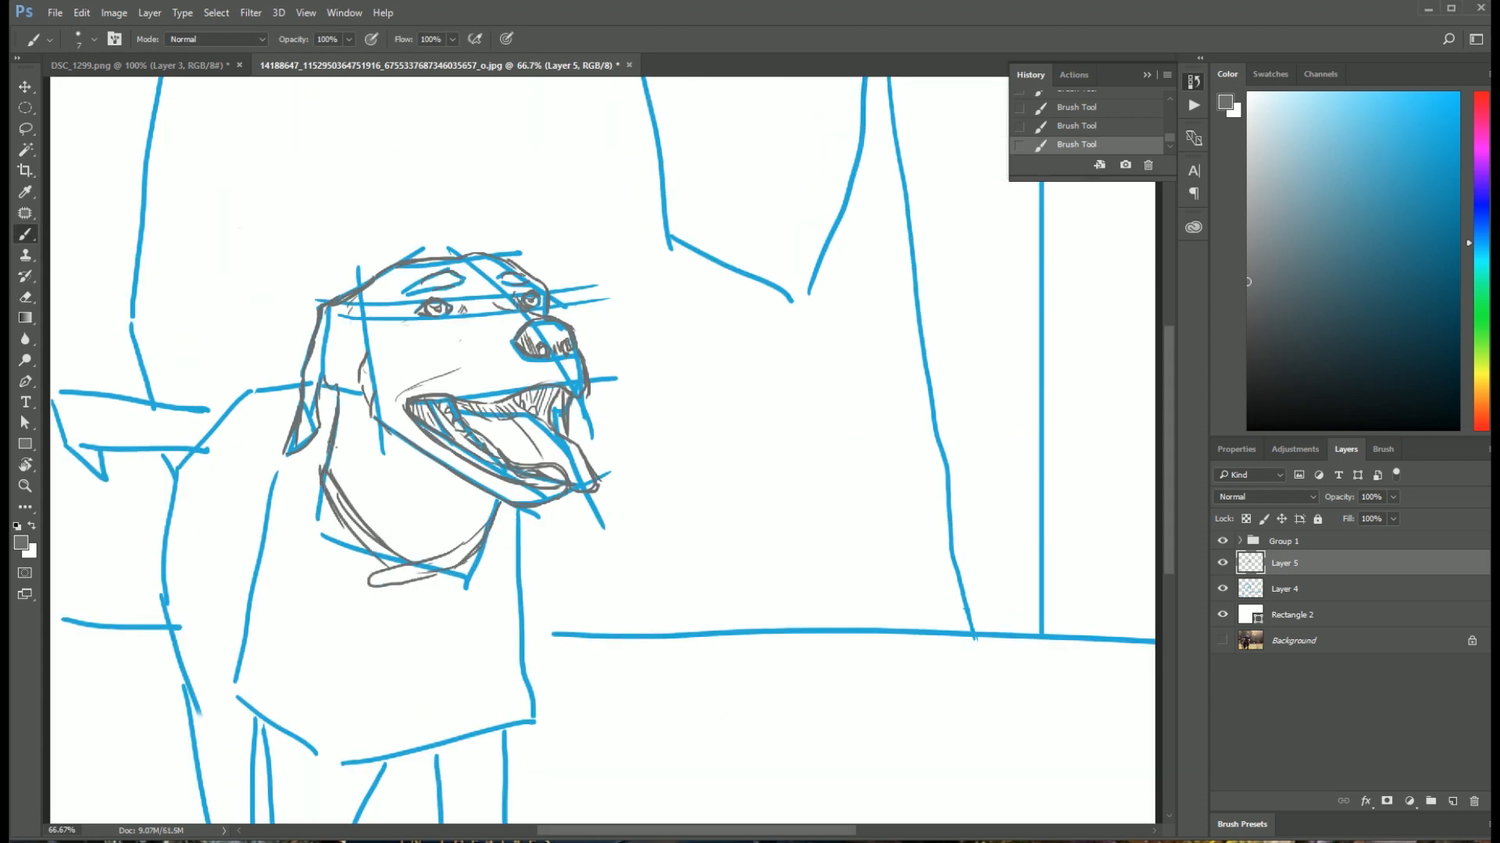
{"action": "left_click_drag", "start_coordinate": [322, 492], "coordinate": [306, 538]}
{"action": "left_click_drag", "start_coordinate": [518, 510], "coordinate": [533, 601]}
Step: Start the back line behind the ear and hatch the shadow on the ear
{"action": "left_click_drag", "start_coordinate": [299, 380], "coordinate": [259, 394]}
{"action": "mouse_move", "coordinate": [297, 409]}
{"action": "left_mouse_down"}
{"action": "mouse_move", "coordinate": [395, 393]}
{"action": "mouse_move", "coordinate": [394, 428]}
{"action": "left_mouse_up"}
{"action": "left_click_drag", "start_coordinate": [423, 317], "coordinate": [435, 365]}
{"action": "left_click_drag", "start_coordinate": [435, 345], "coordinate": [446, 367]}
Step: Hide the blue blocking lines on Layer 4, check the grey head sketch up close, and show them again
{"action": "left_click", "coordinate": [1223, 590]}
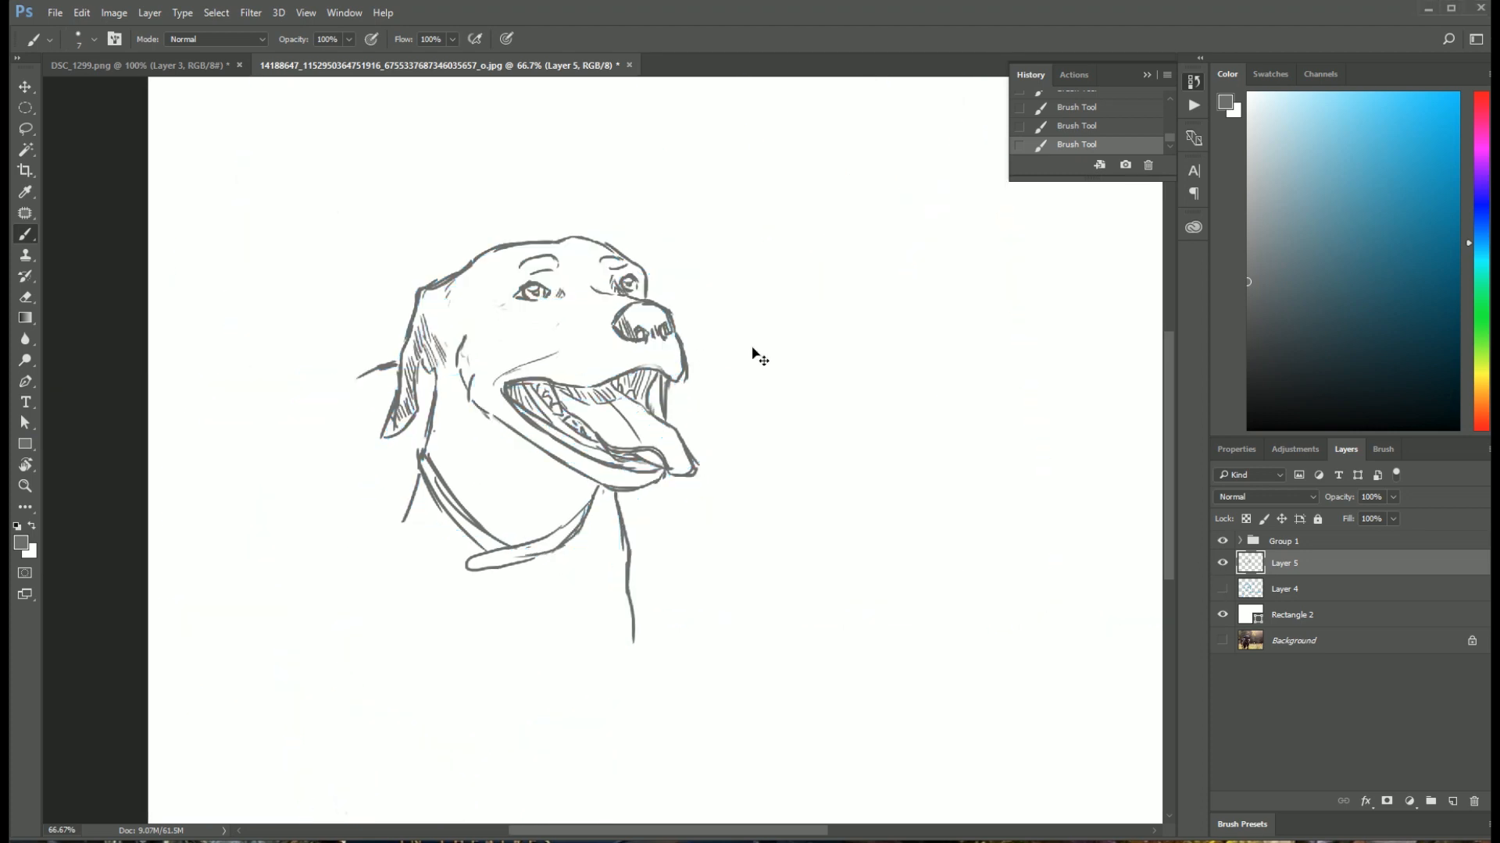
{"action": "key", "text": "ctrl+plus"}
{"action": "key", "text": "ctrl+plus"}
{"action": "left_click_drag", "start_coordinate": [615, 349], "coordinate": [638, 462]}
{"action": "key", "text": "ctrl+minus"}
{"action": "key", "text": "ctrl+minus"}
{"action": "key", "text": "ctrl+minus"}
{"action": "left_click", "coordinate": [1222, 588]}
Step: Trace the back and chest contours, start the front legs, and draw the ring and tag hanging from the collar
{"action": "mouse_move", "coordinate": [354, 404]}
{"action": "left_mouse_down"}
{"action": "mouse_move", "coordinate": [271, 554]}
{"action": "mouse_move", "coordinate": [282, 621]}
{"action": "left_mouse_up"}
{"action": "mouse_move", "coordinate": [362, 466]}
{"action": "left_mouse_down"}
{"action": "mouse_move", "coordinate": [332, 637]}
{"action": "mouse_move", "coordinate": [359, 684]}
{"action": "left_mouse_up"}
{"action": "mouse_move", "coordinate": [419, 678]}
{"action": "left_mouse_down"}
{"action": "mouse_move", "coordinate": [486, 662]}
{"action": "mouse_move", "coordinate": [483, 762]}
{"action": "left_mouse_up"}
{"action": "left_click_drag", "start_coordinate": [557, 609], "coordinate": [536, 728]}
{"action": "left_click_drag", "start_coordinate": [431, 530], "coordinate": [467, 520]}
{"action": "left_click_drag", "start_coordinate": [437, 549], "coordinate": [445, 576]}
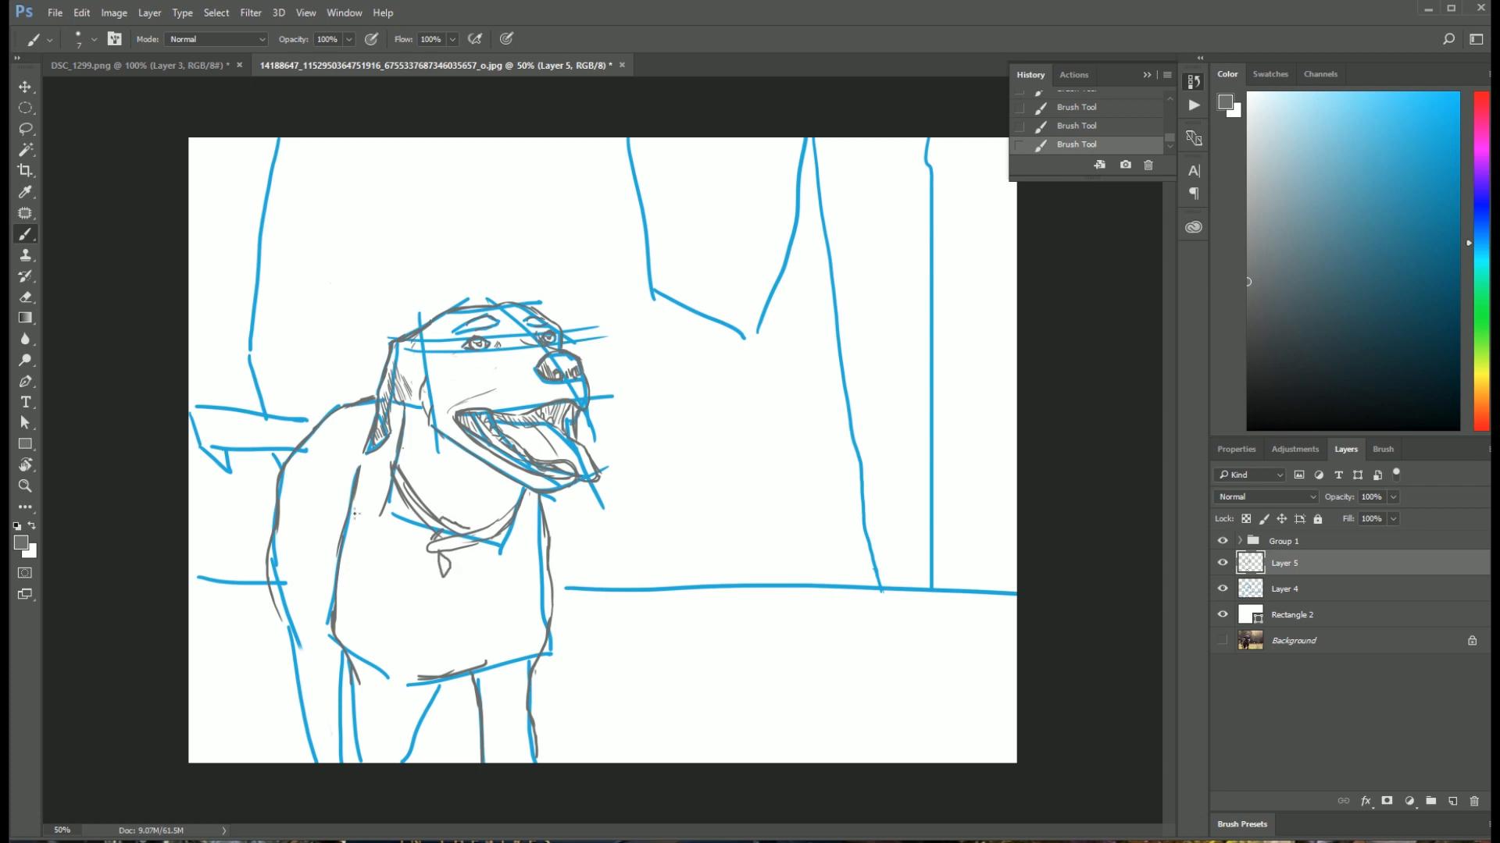
Step: Finish the leg contours, outline the chest patch, and trace the rear body line and the tail in grey
{"action": "left_click_drag", "start_coordinate": [355, 686], "coordinate": [359, 753]}
{"action": "left_click_drag", "start_coordinate": [426, 684], "coordinate": [410, 757]}
{"action": "left_click_drag", "start_coordinate": [450, 613], "coordinate": [469, 673]}
{"action": "left_click_drag", "start_coordinate": [275, 603], "coordinate": [317, 762]}
{"action": "left_click_drag", "start_coordinate": [344, 653], "coordinate": [337, 750]}
{"action": "left_click_drag", "start_coordinate": [316, 422], "coordinate": [192, 410]}
{"action": "mouse_move", "coordinate": [295, 451]}
{"action": "left_mouse_down"}
{"action": "mouse_move", "coordinate": [220, 447]}
{"action": "mouse_move", "coordinate": [234, 470]}
{"action": "left_mouse_up"}
Step: Toggle the visibility of Layer 5 and Layer 4 to compare the grey sketch with the blue blocking lines
{"action": "left_click", "coordinate": [1223, 563]}
{"action": "left_click", "coordinate": [1223, 563]}
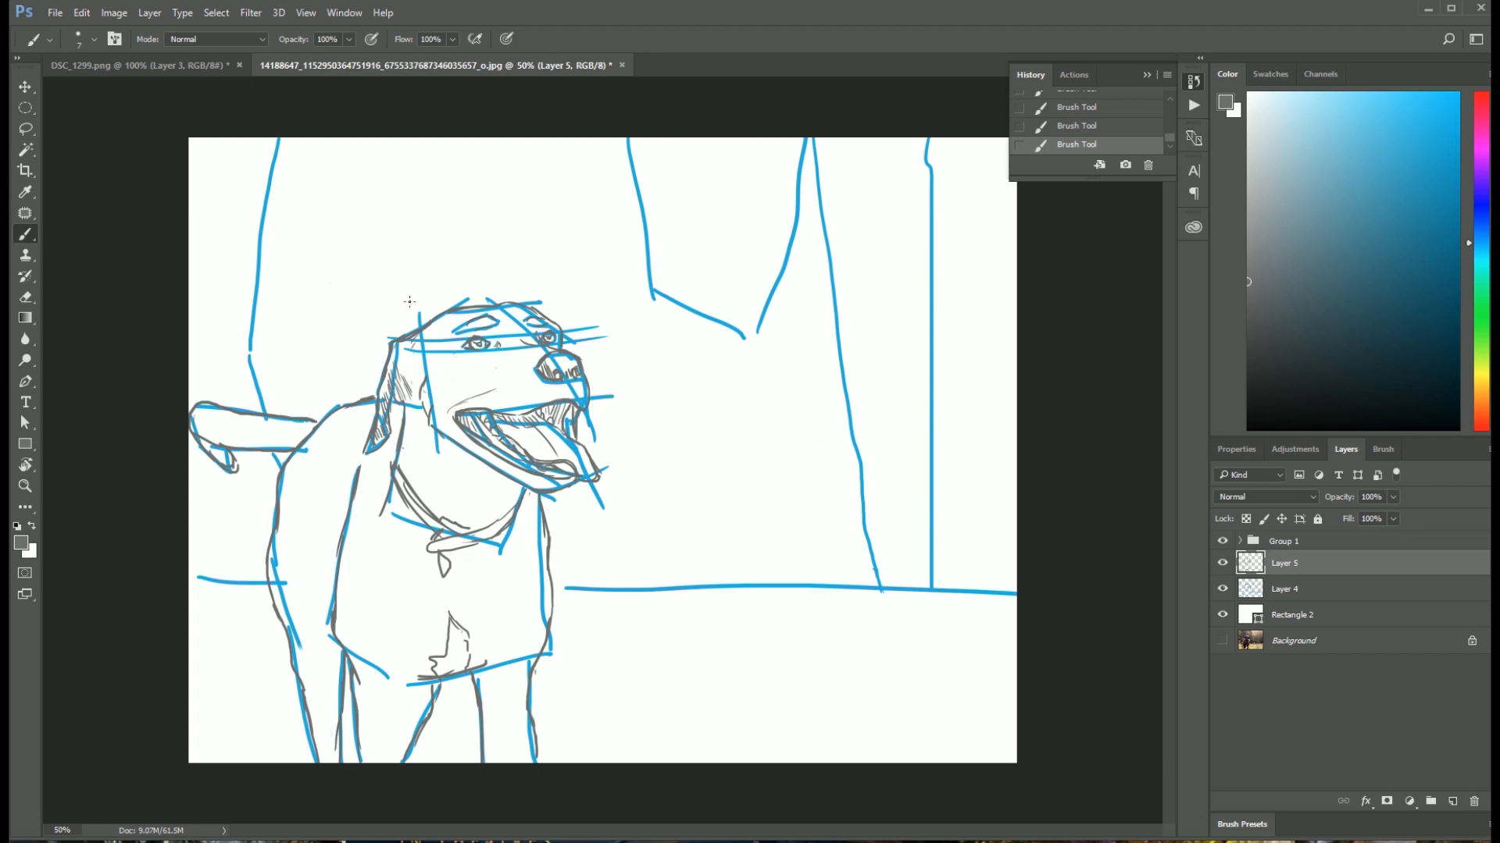
{"action": "left_click", "coordinate": [1223, 588]}
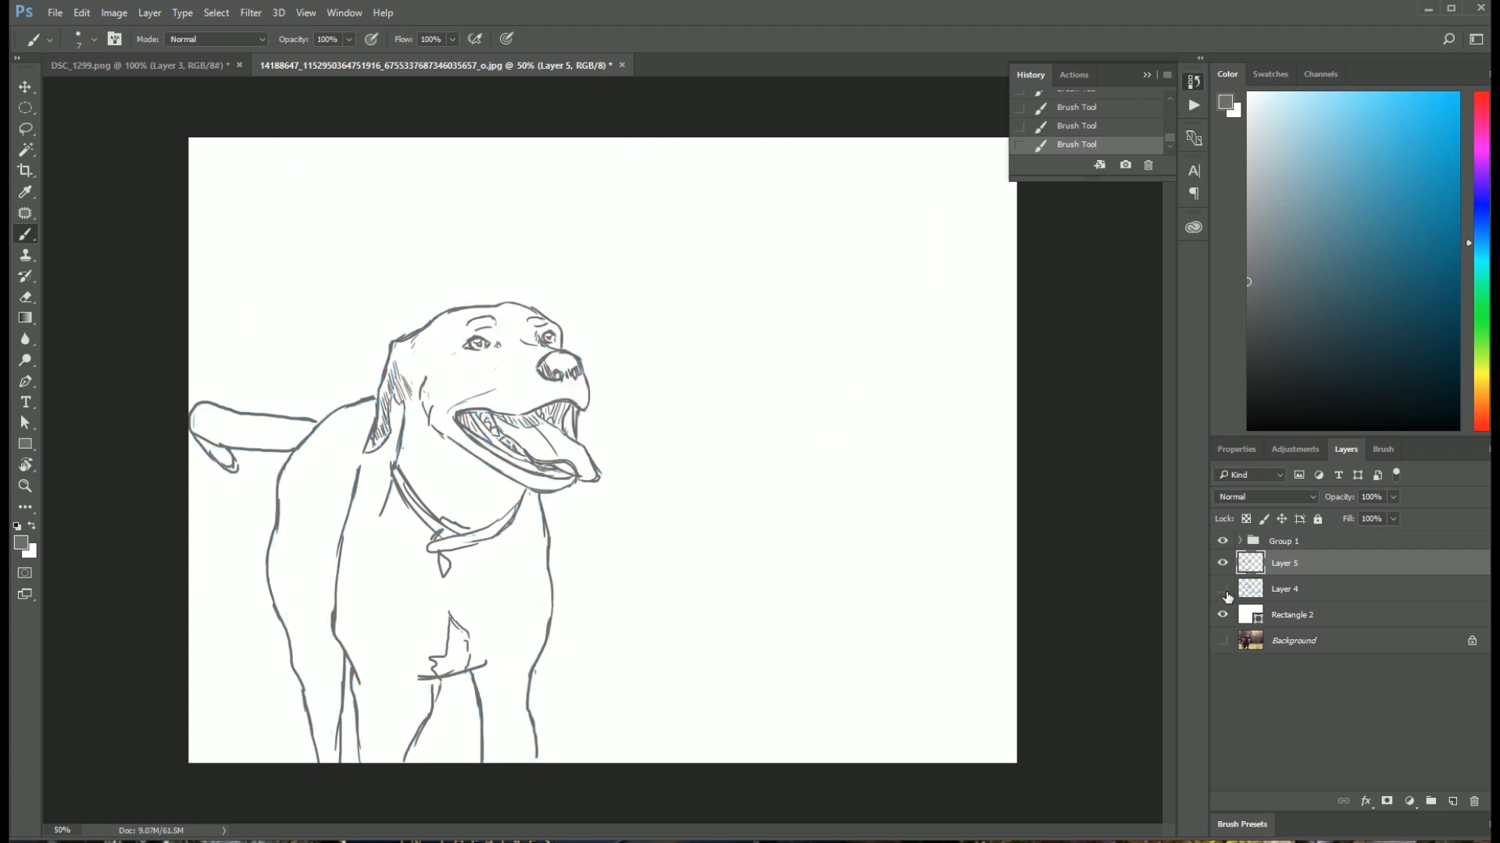
{"action": "left_click", "coordinate": [1223, 589]}
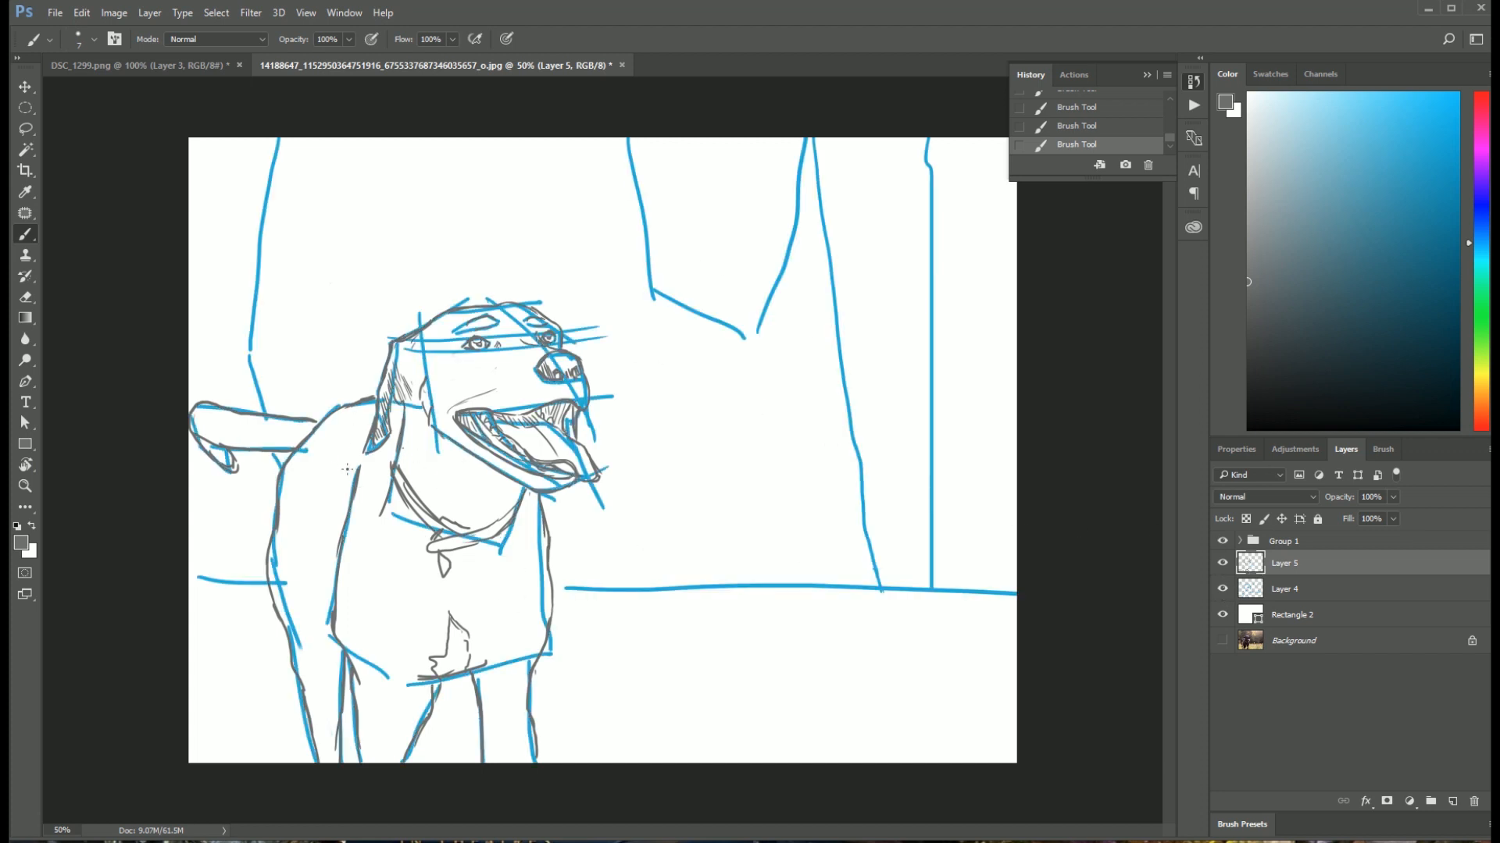
Step: Add a curved grey contour line along the dog's shoulder on the side of the body
{"action": "left_click_drag", "start_coordinate": [341, 445], "coordinate": [310, 560]}
{"action": "key", "text": "ctrl+plus"}
{"action": "mouse_move", "coordinate": [659, 445]}
{"action": "left_mouse_down"}
{"action": "mouse_move", "coordinate": [779, 362]}
{"action": "mouse_move", "coordinate": [723, 418]}
{"action": "left_mouse_up"}
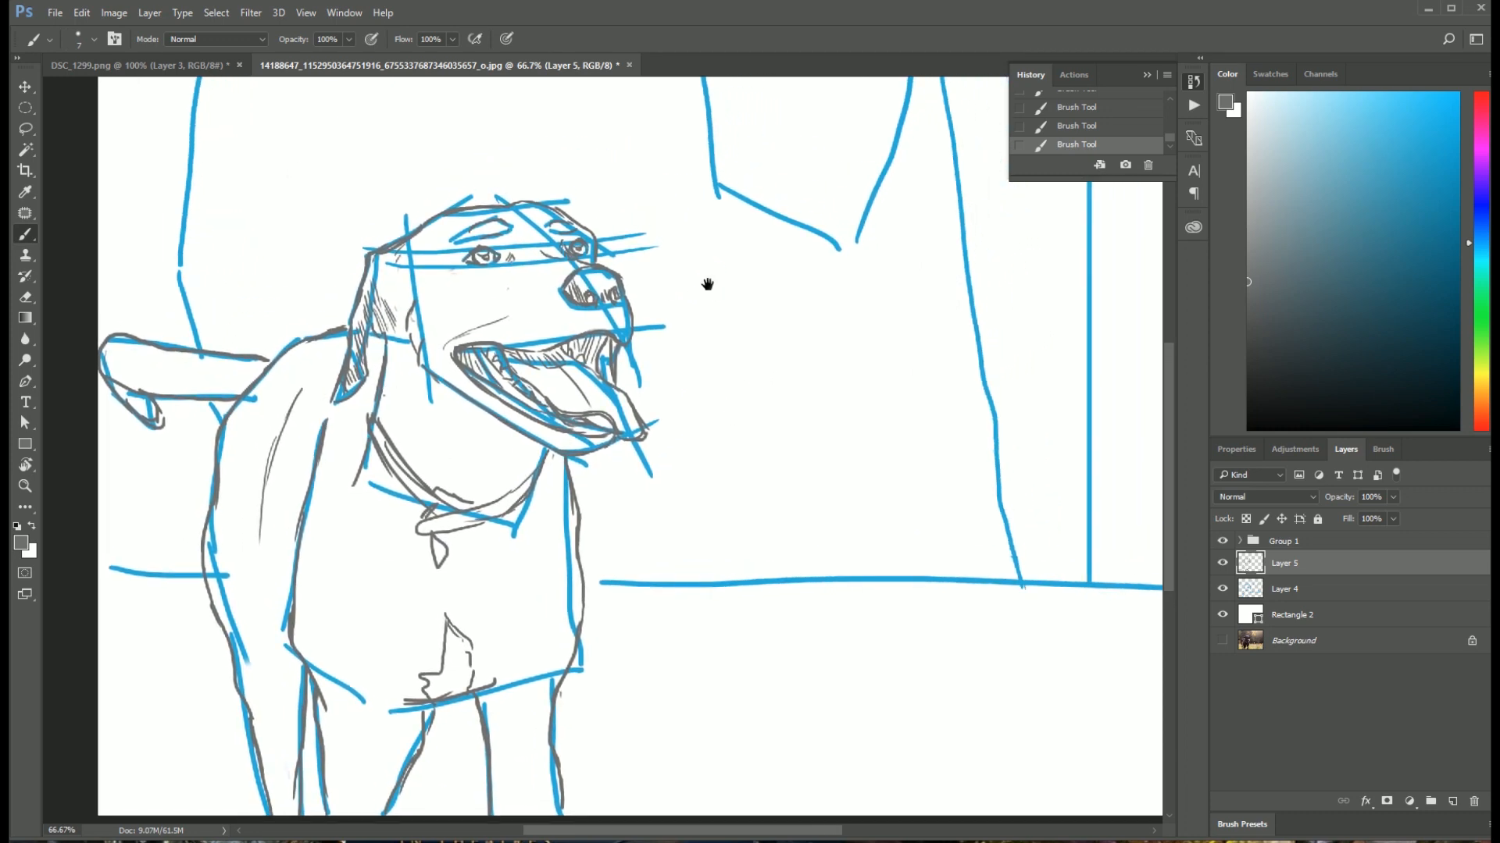
{"action": "left_click_drag", "start_coordinate": [708, 283], "coordinate": [688, 254]}
{"action": "left_click_drag", "start_coordinate": [680, 407], "coordinate": [734, 438]}
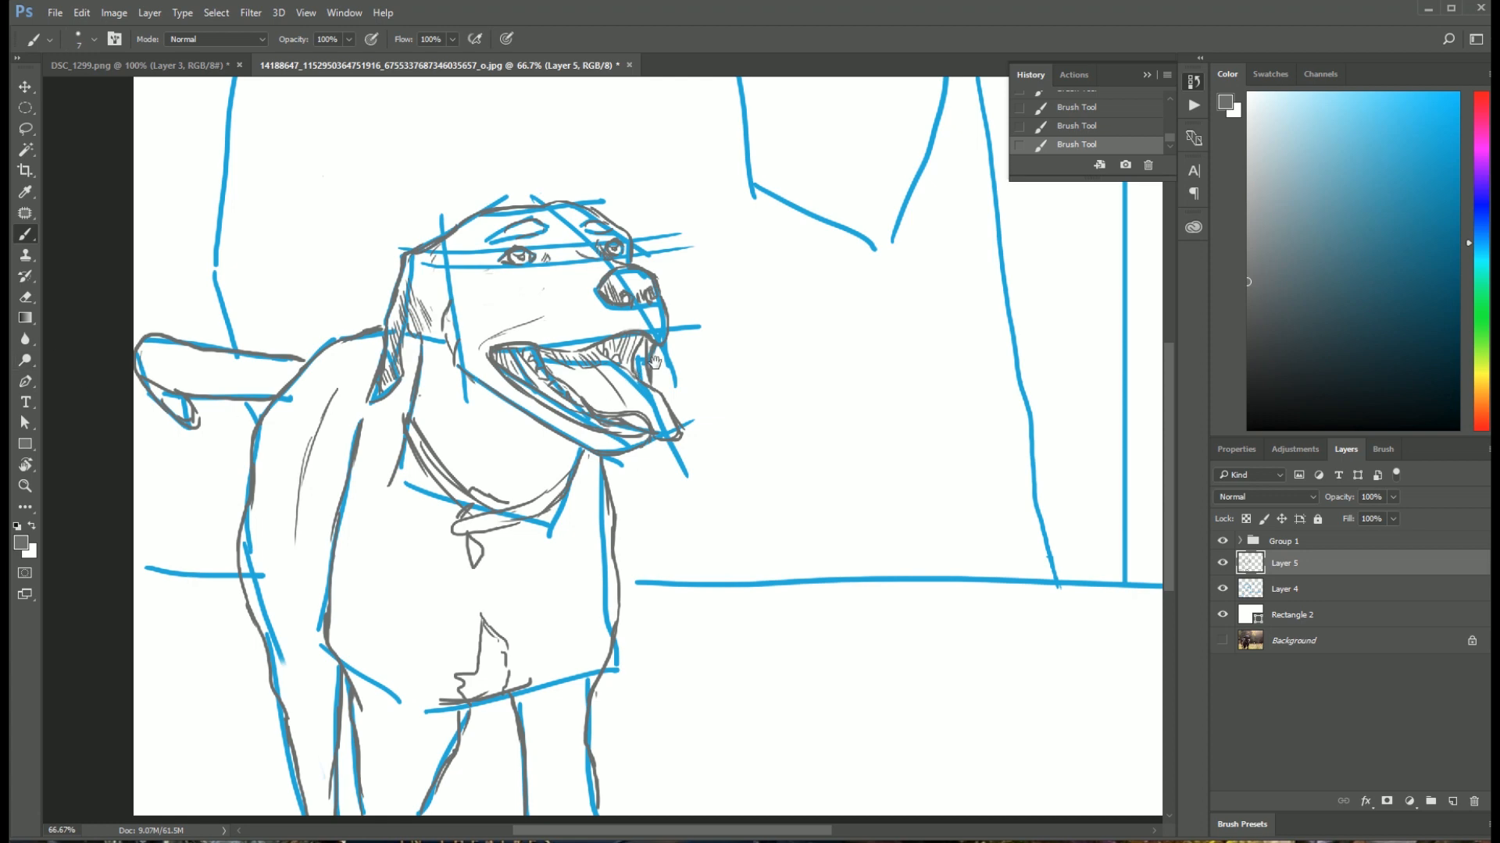
{"action": "left_click_drag", "start_coordinate": [654, 361], "coordinate": [624, 364]}
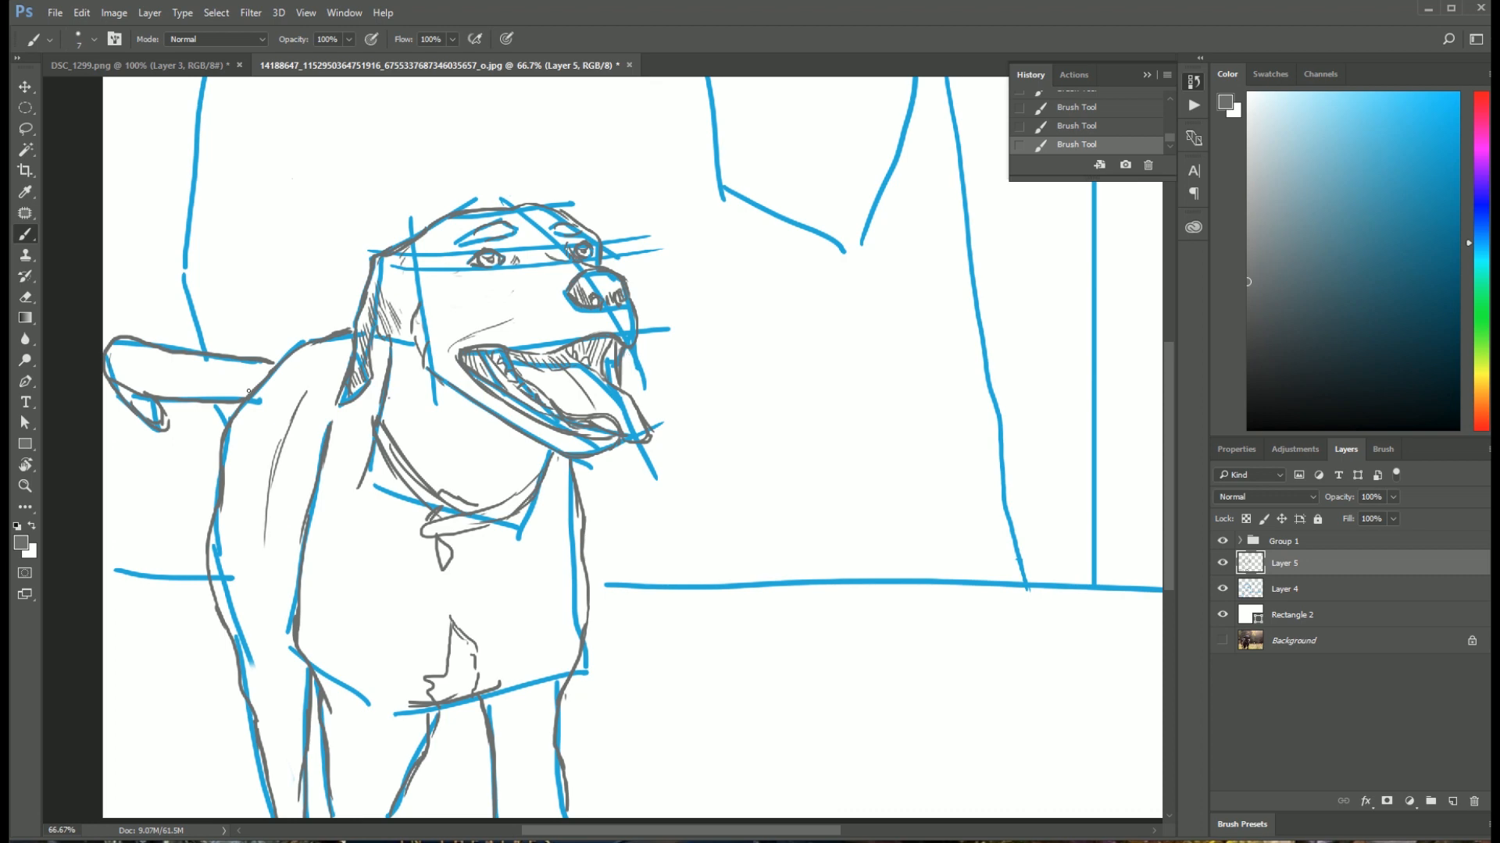
Step: Bring up the dog photo in the Photos window, enlarge it to see the whole picture, and minimise it
{"action": "left_click_drag", "start_coordinate": [9, 234], "coordinate": [640, 194]}
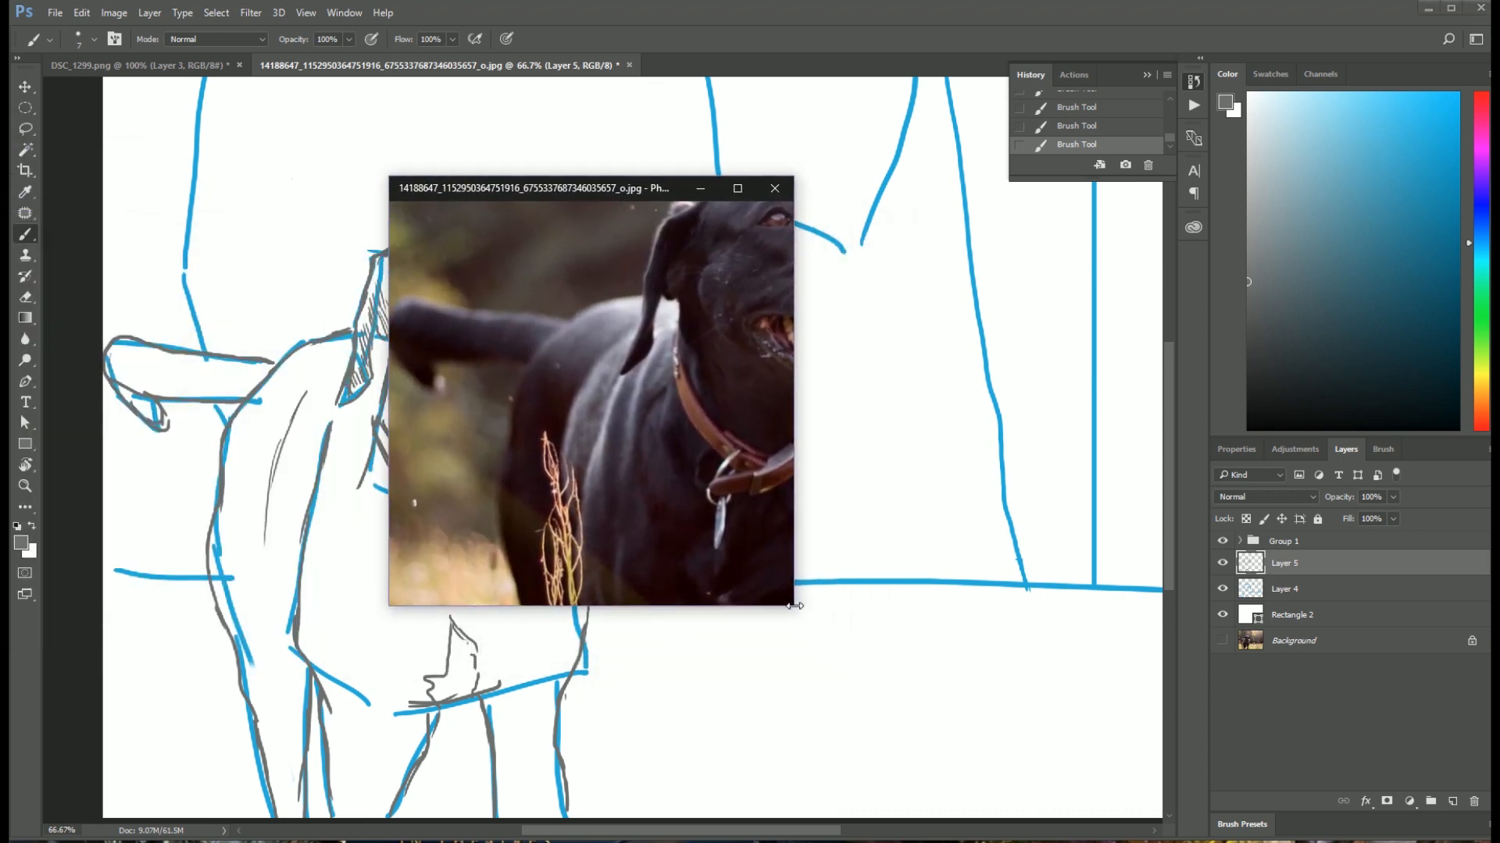
{"action": "left_click_drag", "start_coordinate": [797, 611], "coordinate": [1096, 738]}
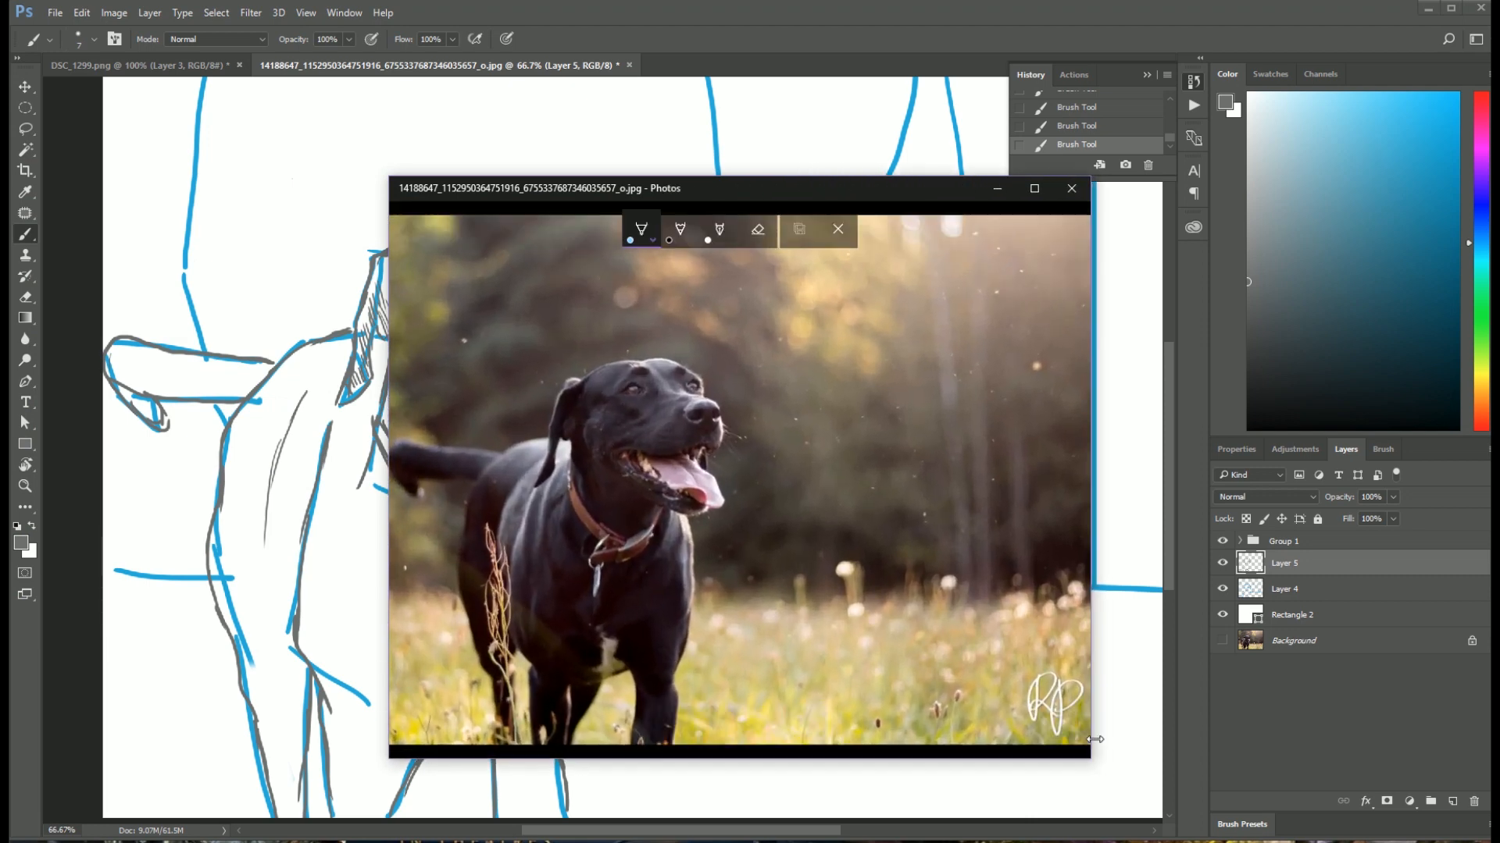
{"action": "left_click", "coordinate": [998, 189]}
Step: Show the Background photo and hide Rectangle 2, Layer 4 and Layer 5
{"action": "left_click", "coordinate": [1223, 641]}
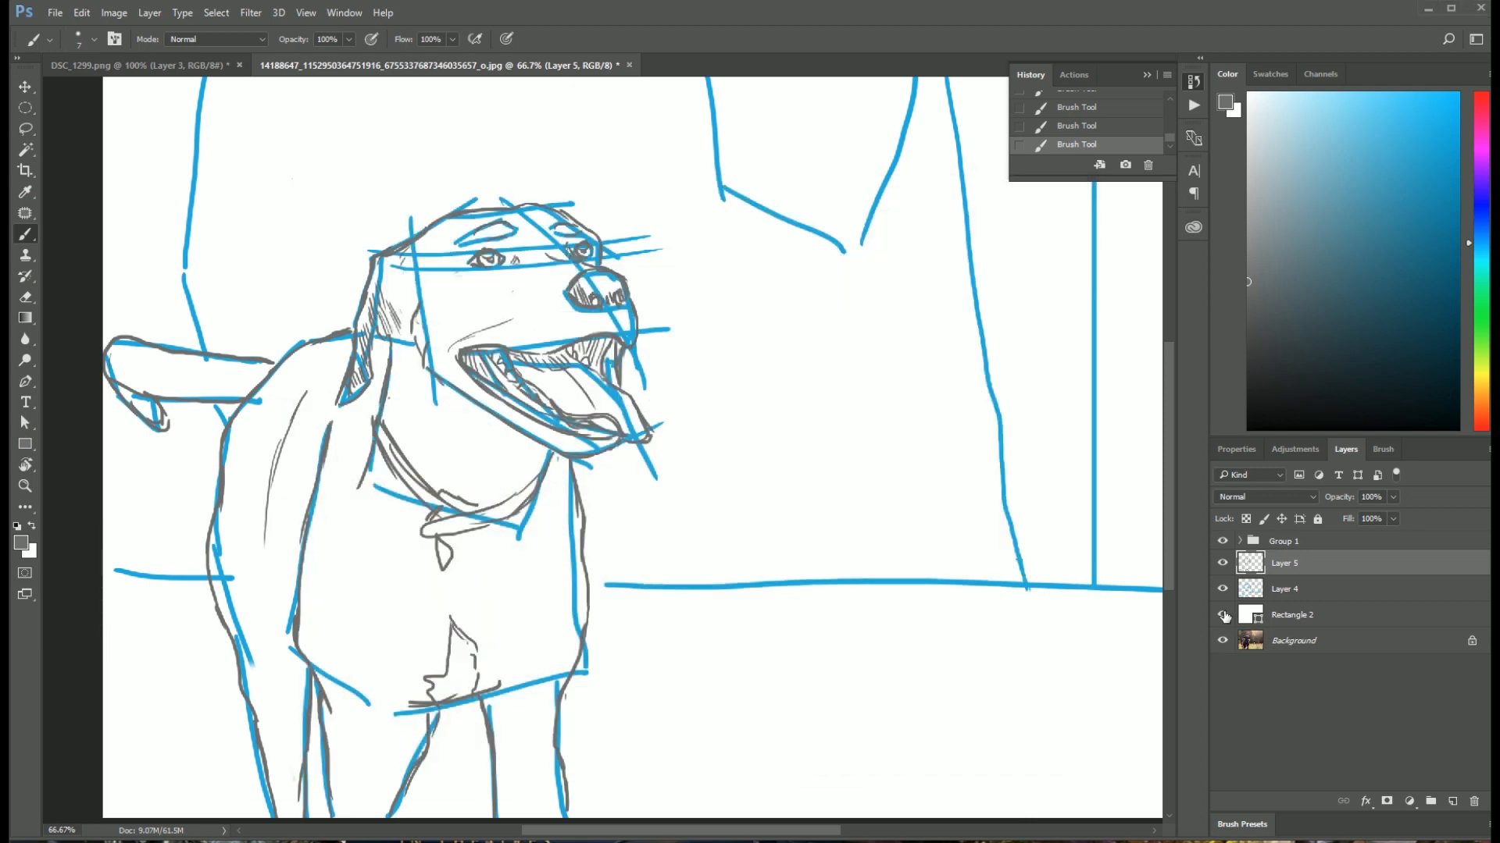
{"action": "left_click", "coordinate": [1223, 615]}
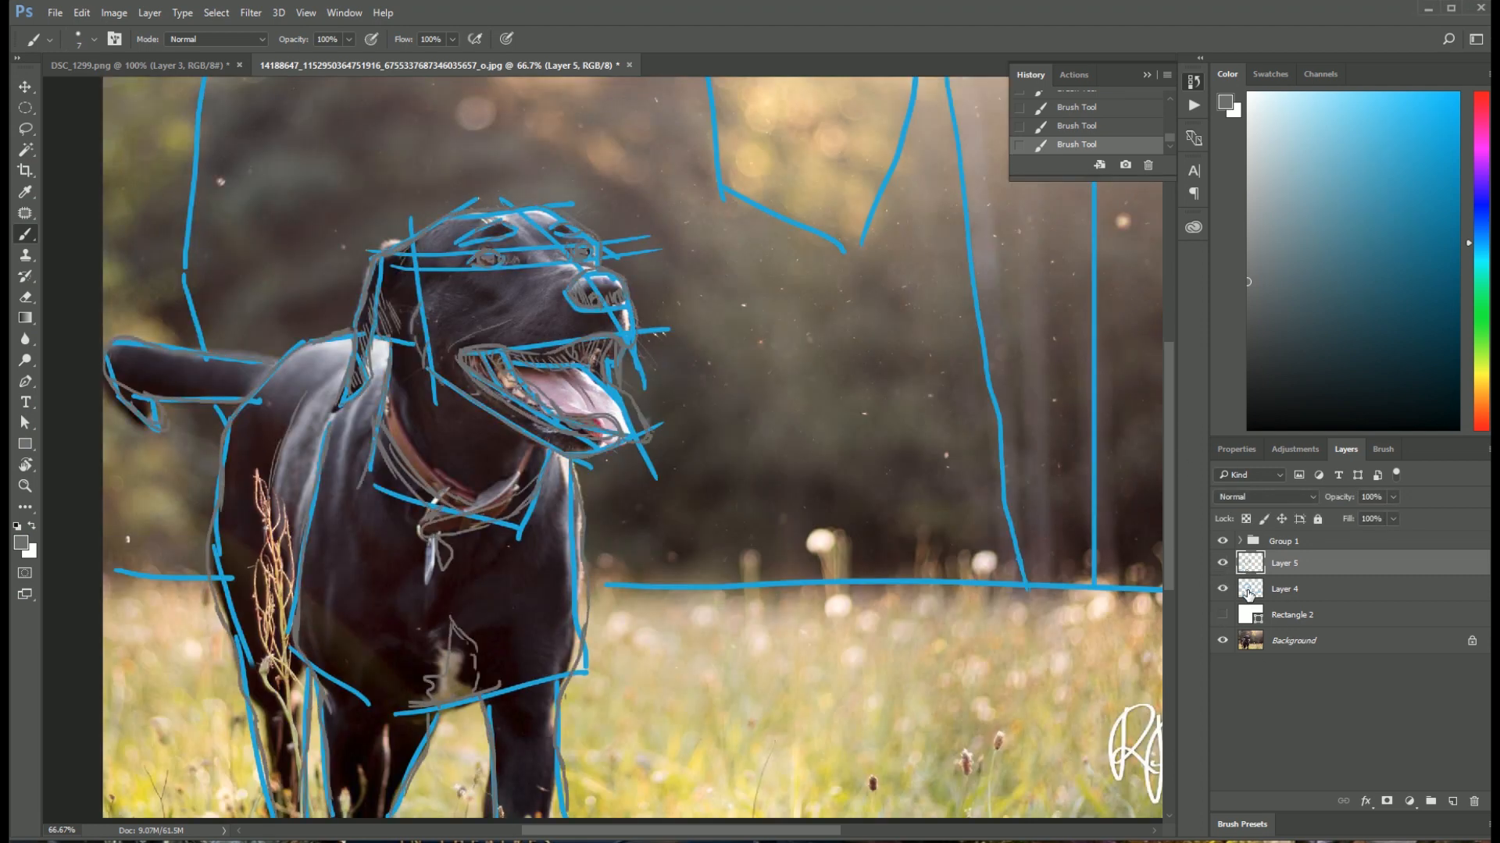
{"action": "left_click", "coordinate": [1222, 589]}
{"action": "left_click", "coordinate": [1223, 563]}
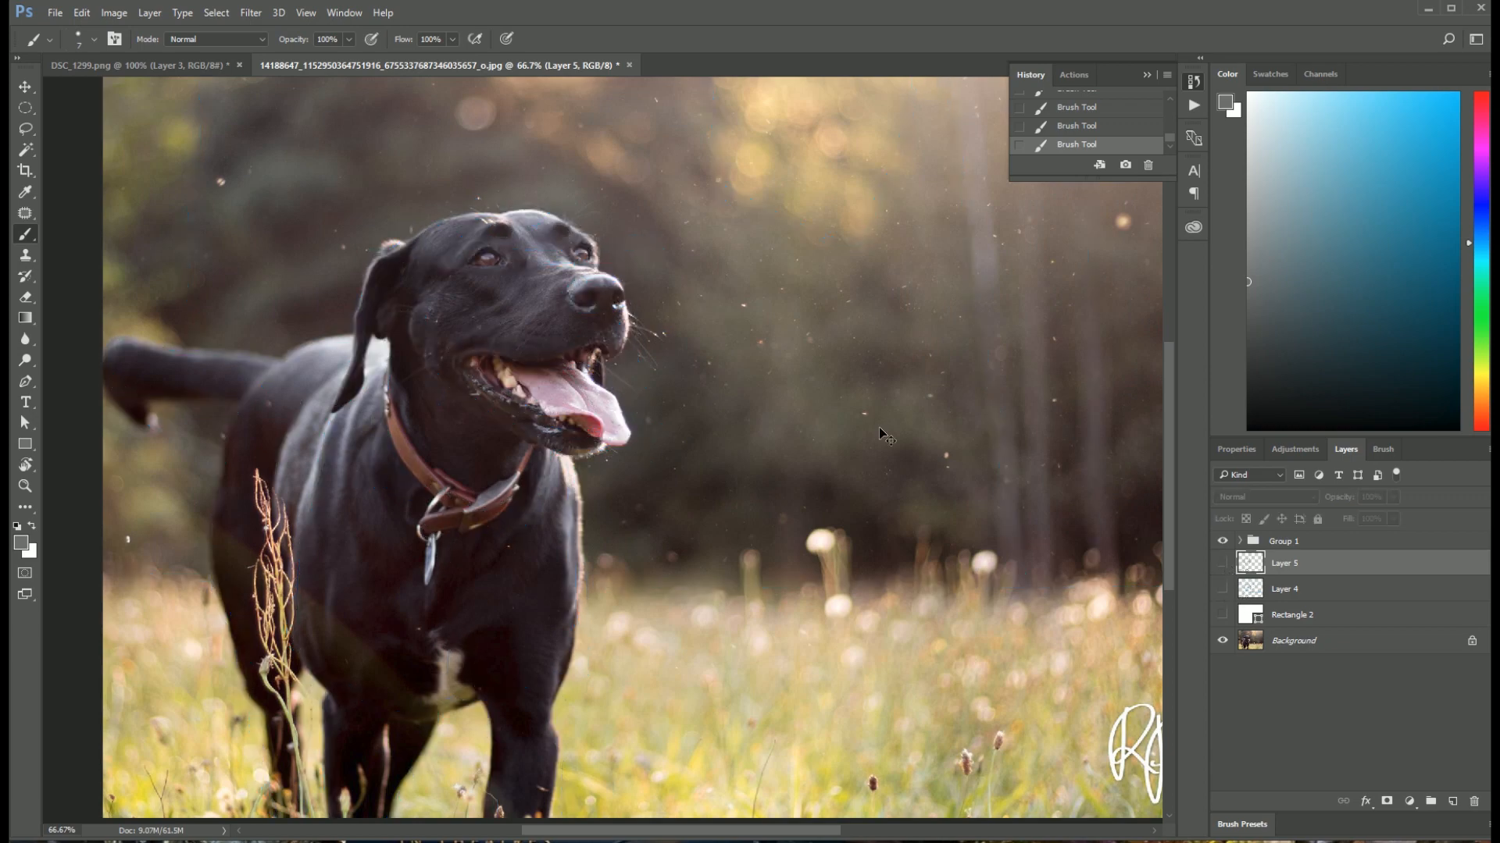
Step: Examine the light and dark areas on the dog's head in the photo at 200% zoom
{"action": "key", "text": "ctrl+plus"}
{"action": "key", "text": "ctrl+plus"}
{"action": "left_click_drag", "start_coordinate": [426, 208], "coordinate": [620, 495]}
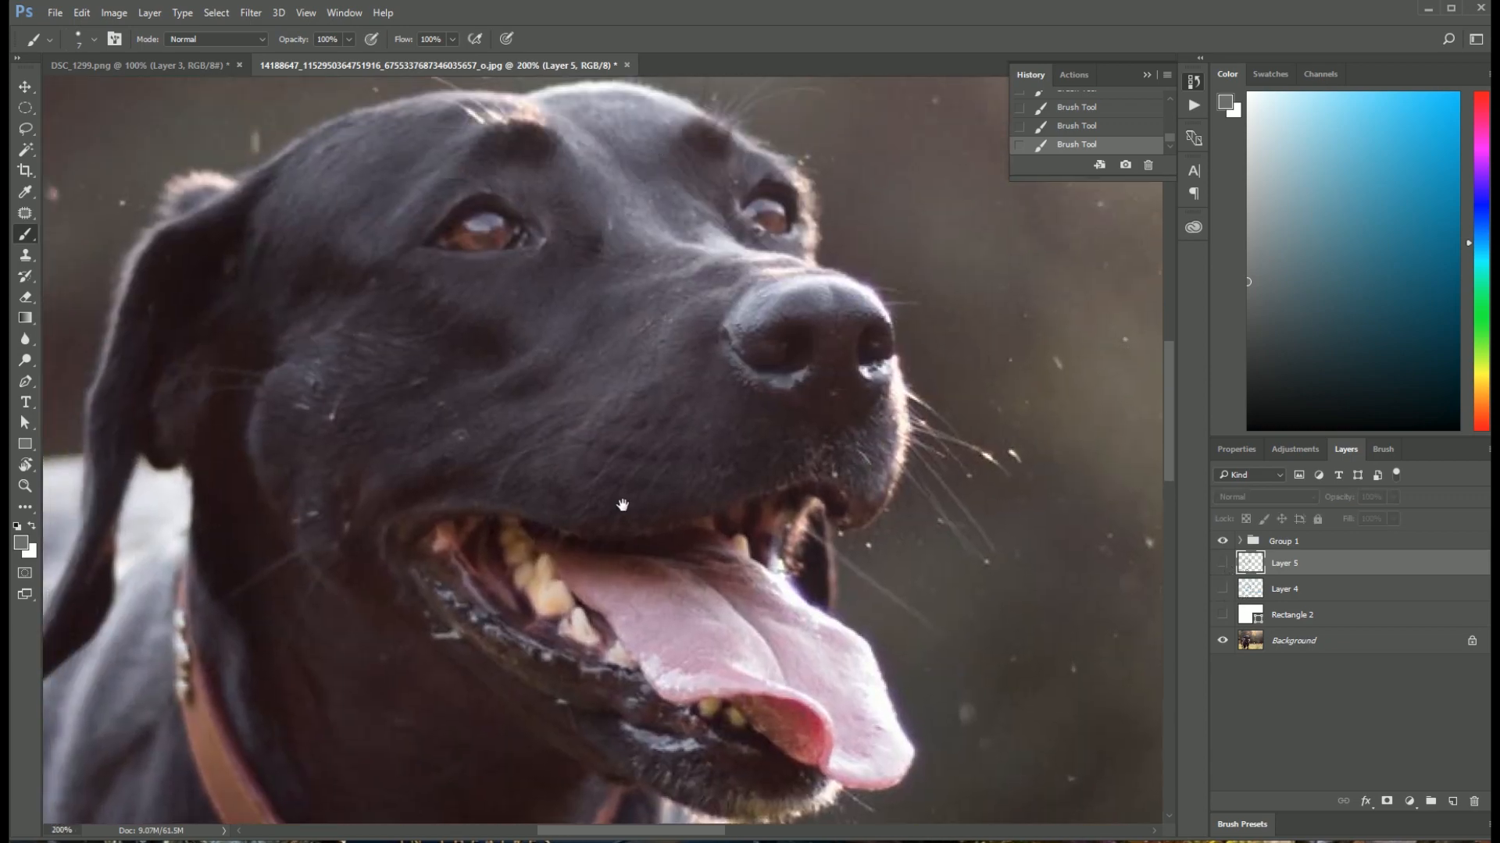
{"action": "left_click_drag", "start_coordinate": [569, 337], "coordinate": [636, 459]}
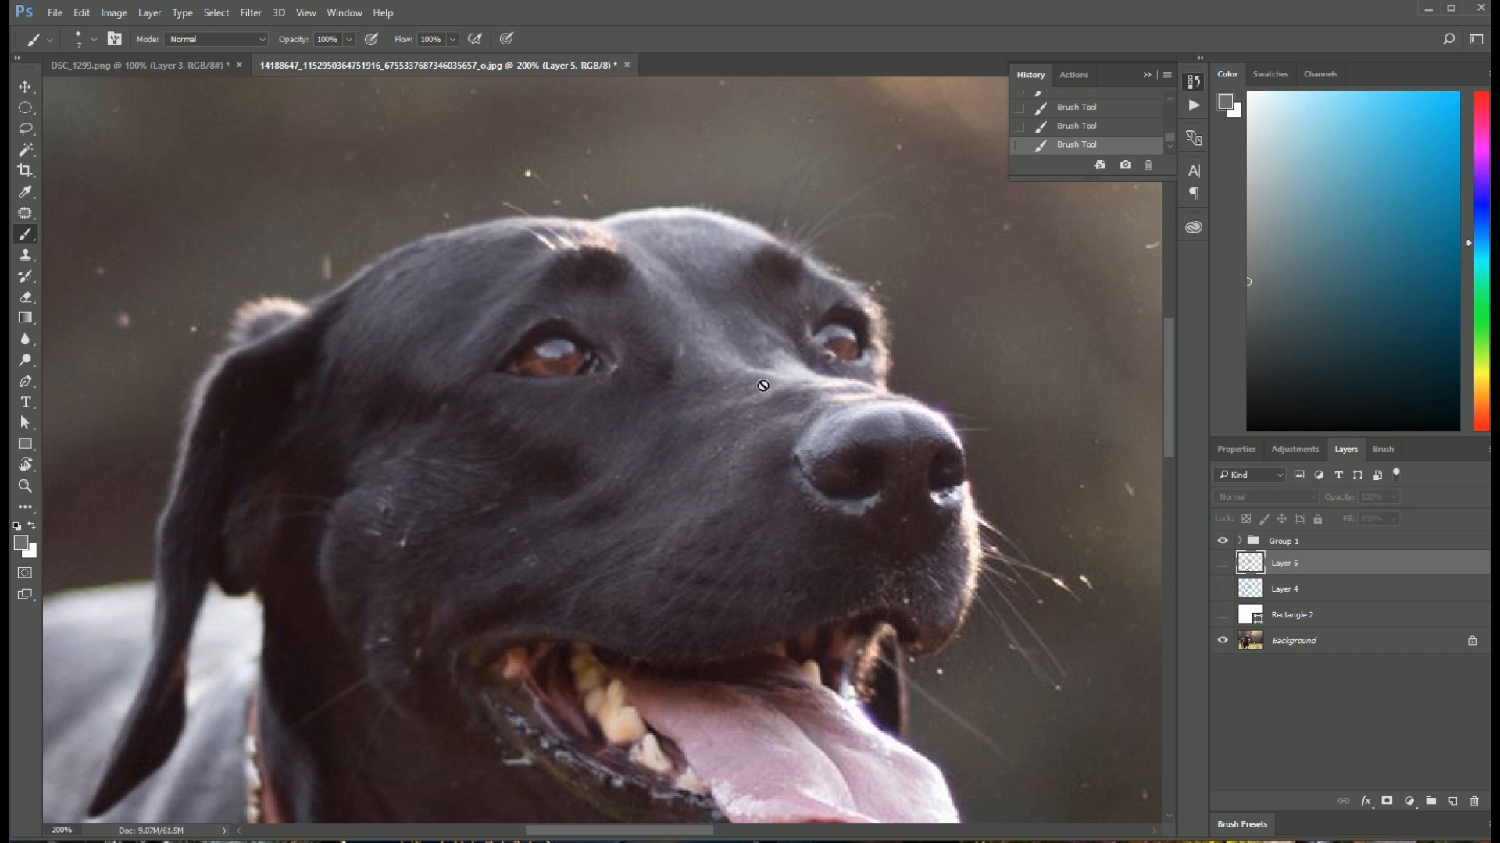
{"action": "left_click_drag", "start_coordinate": [606, 589], "coordinate": [821, 197]}
{"action": "left_click_drag", "start_coordinate": [586, 421], "coordinate": [357, 586]}
{"action": "left_click_drag", "start_coordinate": [566, 302], "coordinate": [457, 475]}
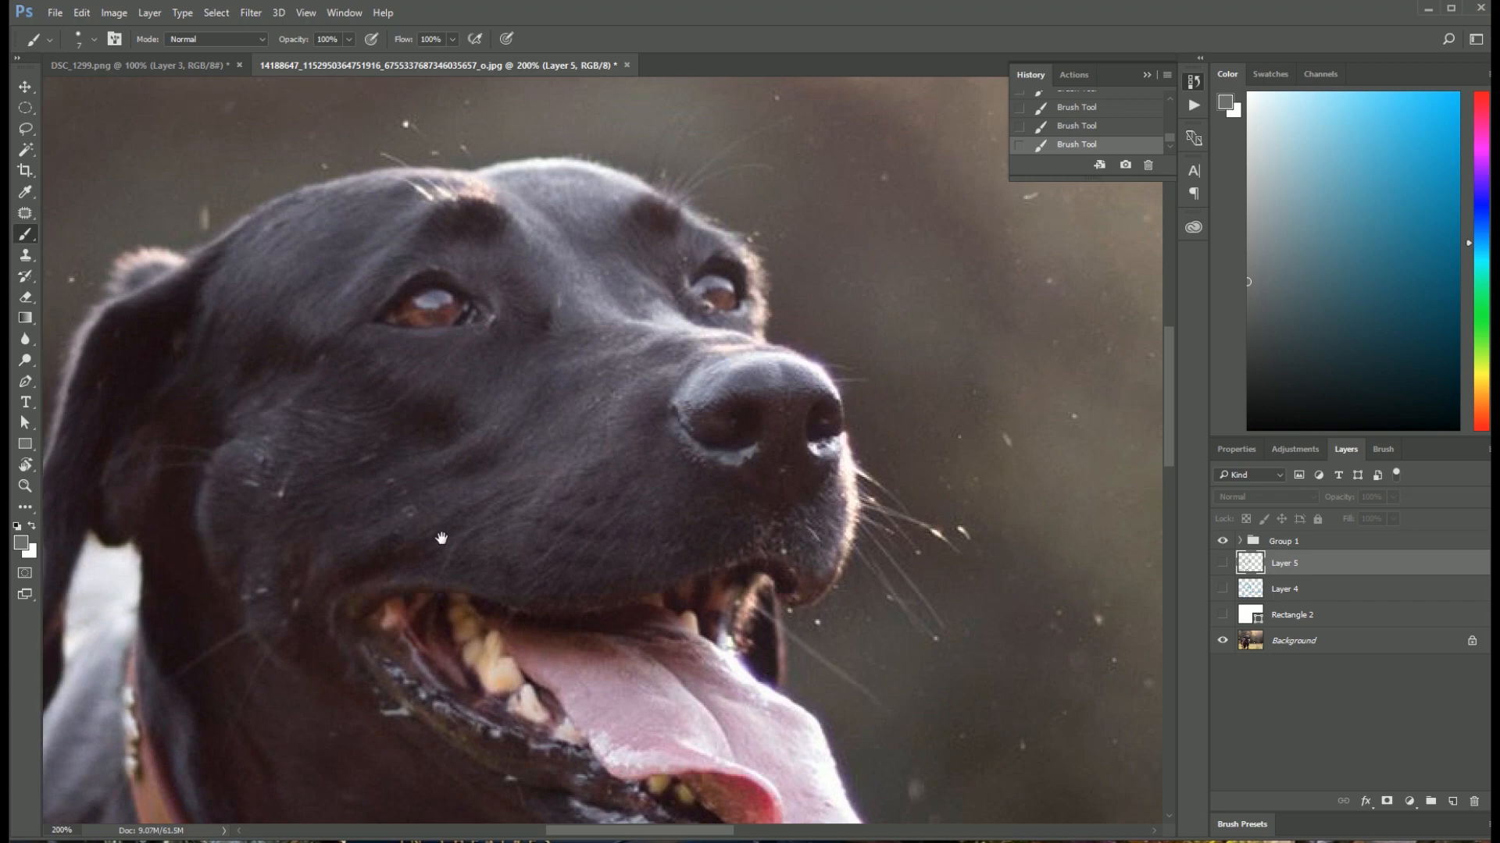
{"action": "left_click_drag", "start_coordinate": [441, 539], "coordinate": [562, 273]}
{"action": "left_click_drag", "start_coordinate": [396, 692], "coordinate": [500, 610]}
Step: Show Layer 5 over the photo and toggle Rectangle 2 and Layer 5 to compare the sketch with the photo
{"action": "left_click", "coordinate": [1222, 564]}
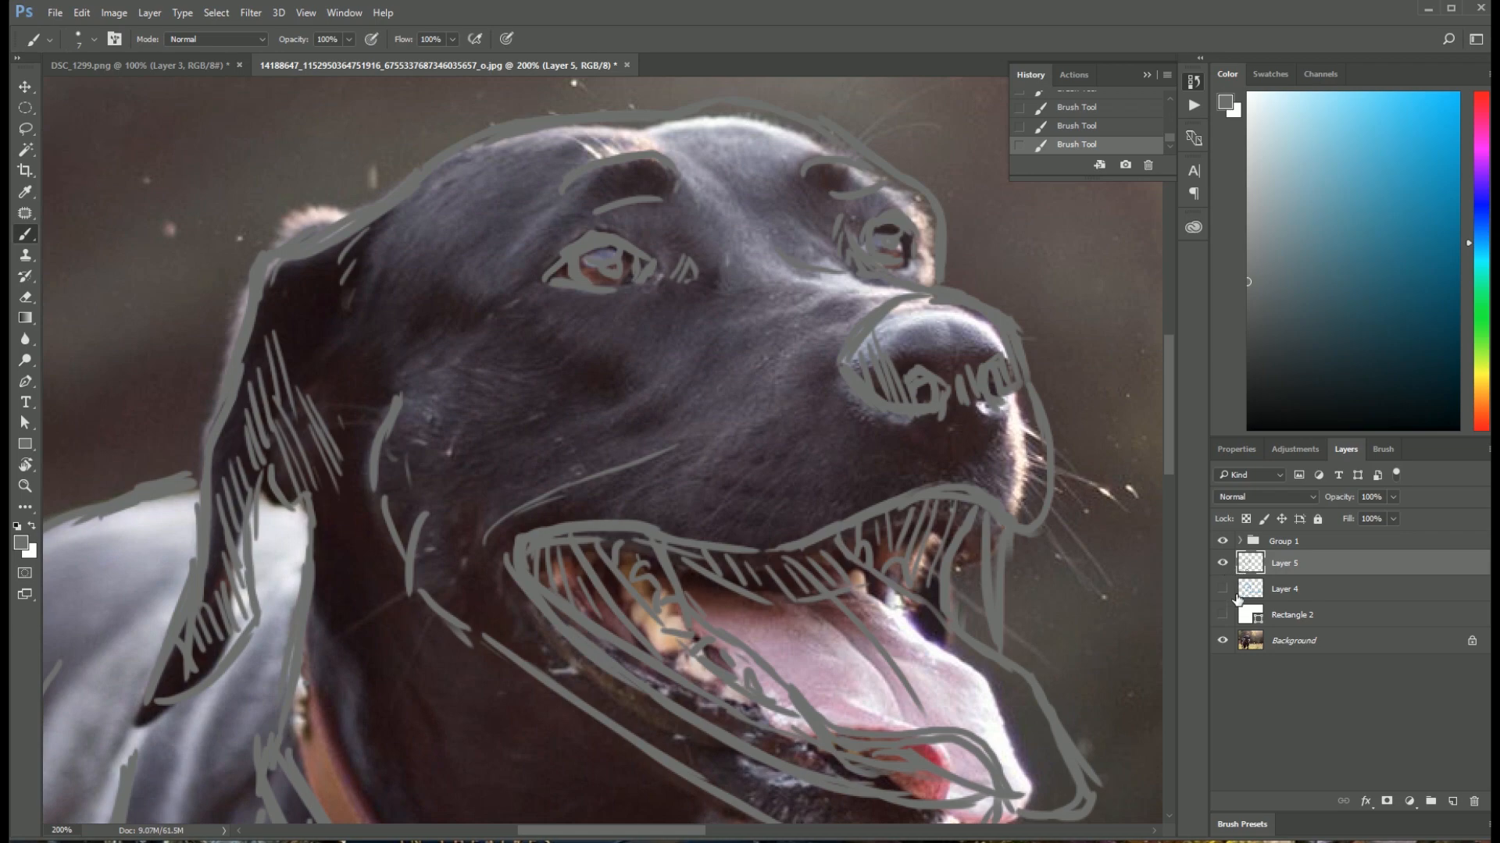
{"action": "left_click", "coordinate": [1224, 616]}
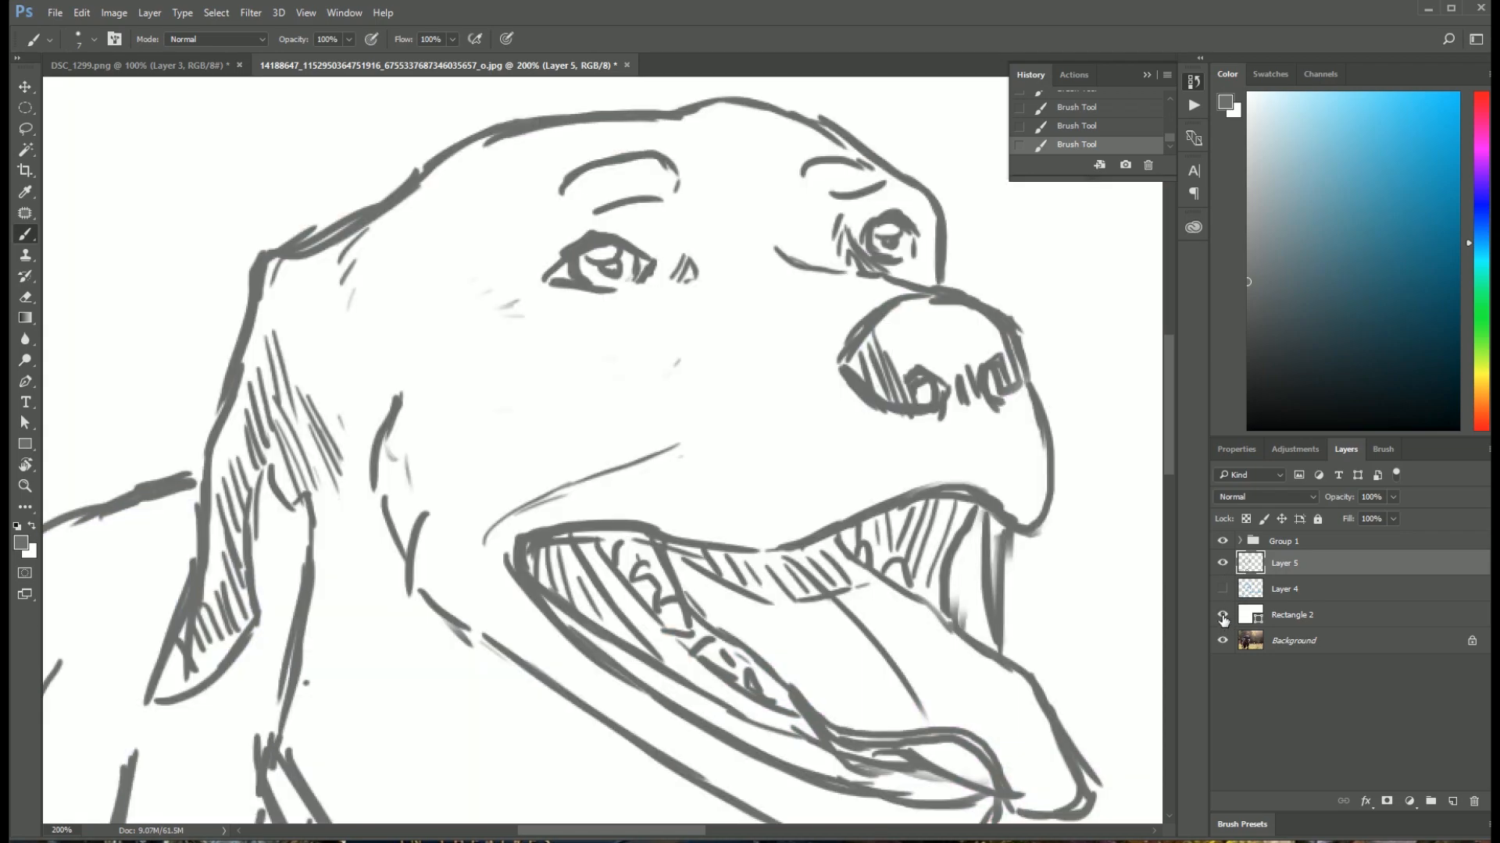
{"action": "left_click", "coordinate": [1223, 617]}
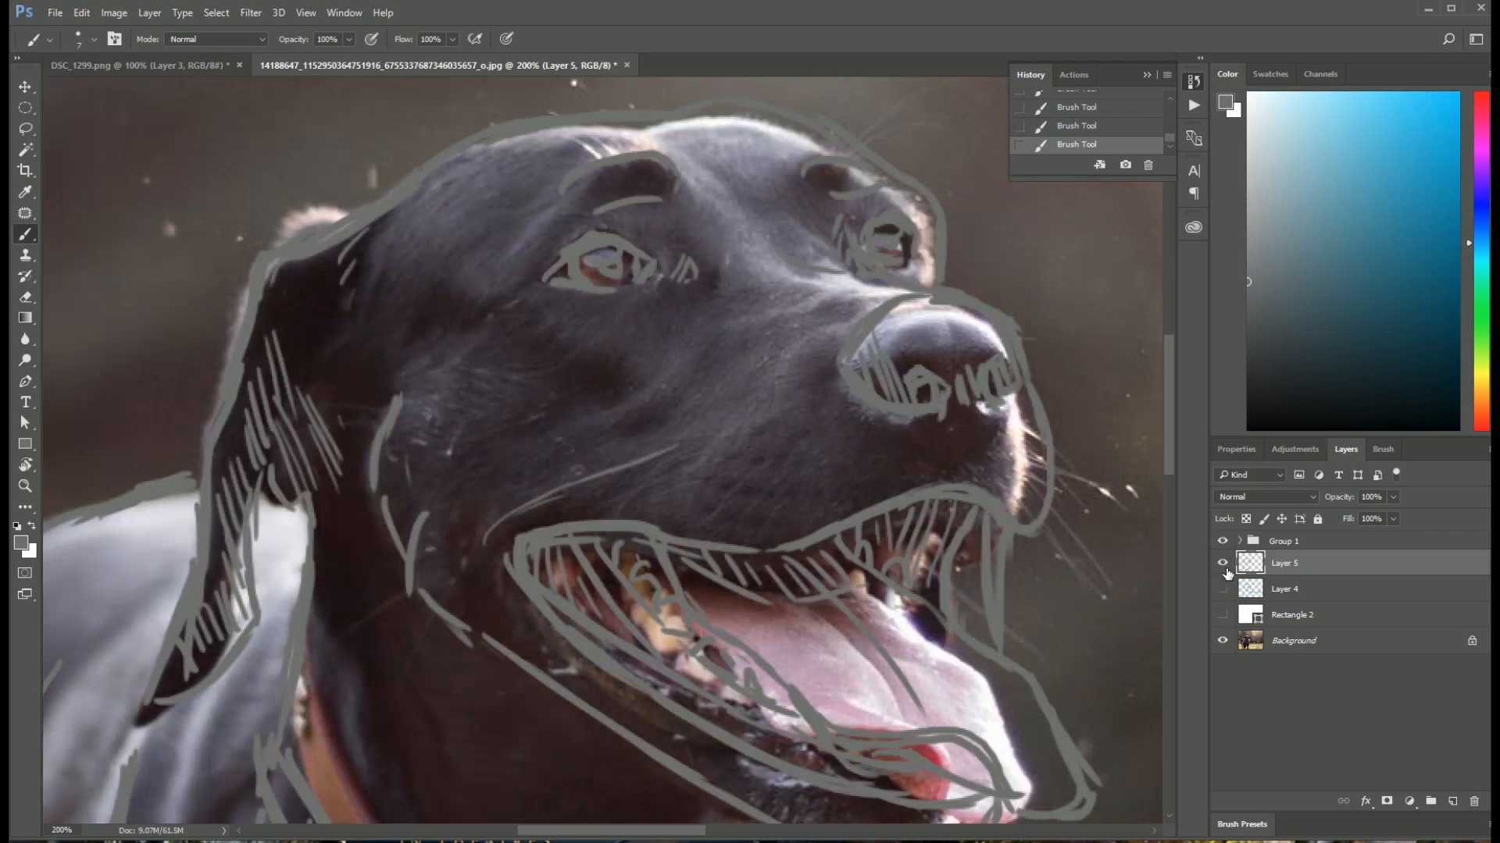
{"action": "left_click", "coordinate": [1224, 567]}
{"action": "left_click", "coordinate": [1226, 570]}
Step: Create a new layer above Layer 5 and set the brush colour to a very light grey
{"action": "left_click", "coordinate": [1452, 802]}
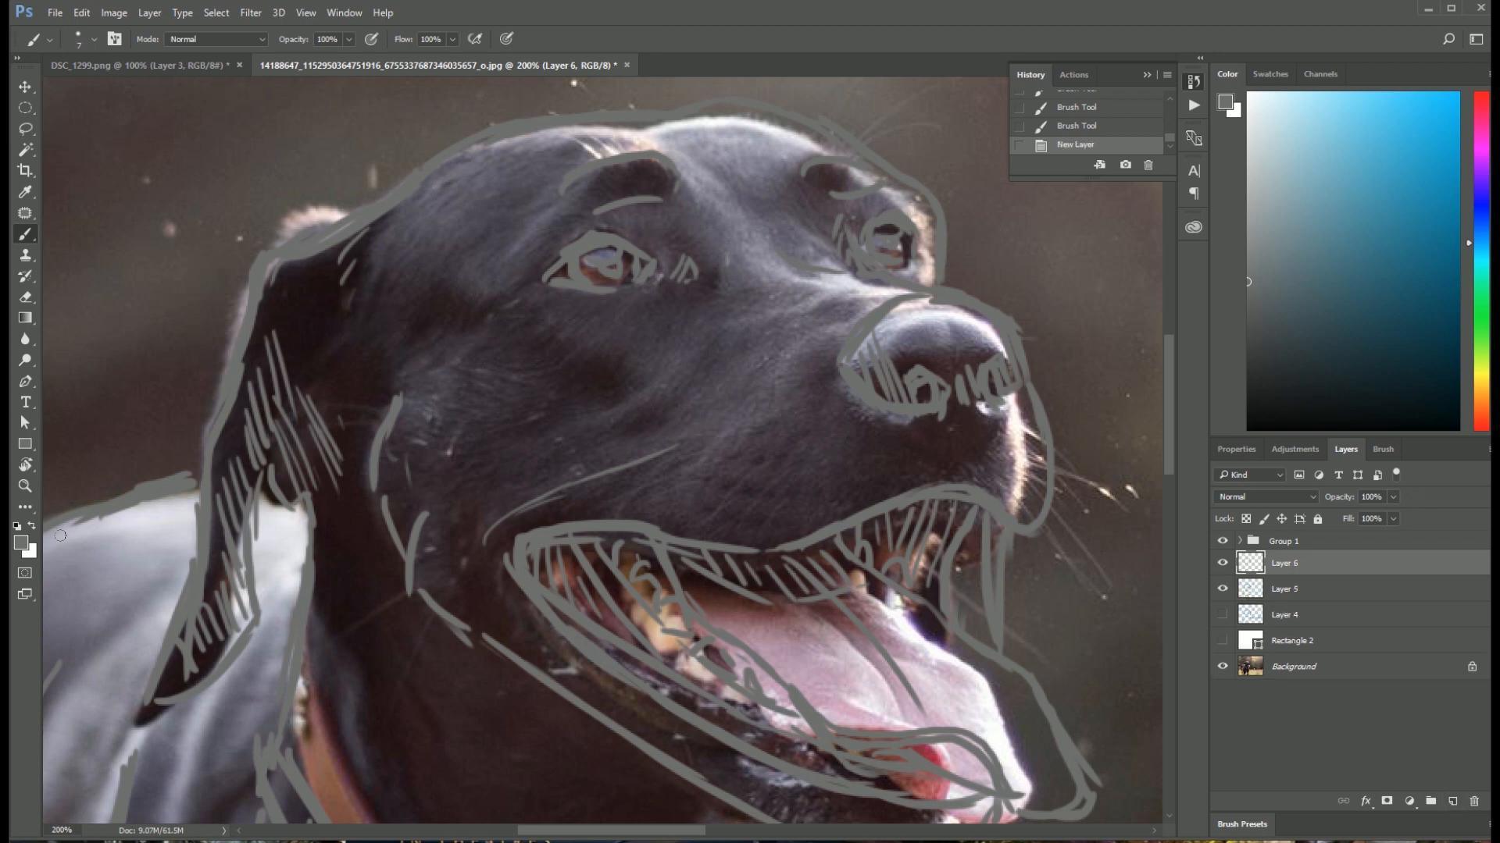
{"action": "right_click", "coordinate": [516, 410]}
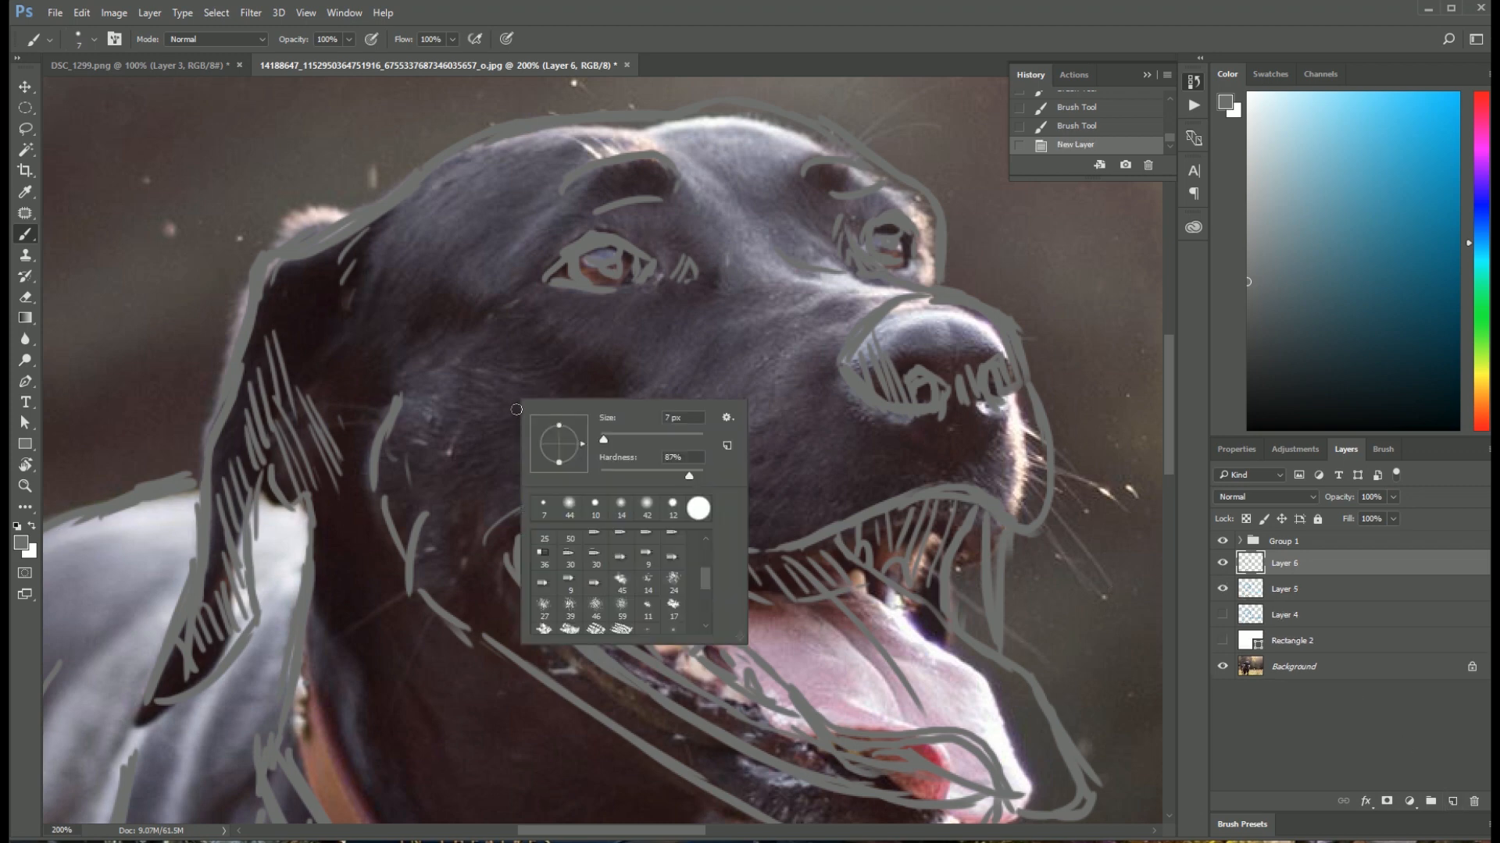
{"action": "left_click", "coordinate": [23, 543]}
{"action": "mouse_move", "coordinate": [922, 426]}
{"action": "left_mouse_down"}
{"action": "mouse_move", "coordinate": [889, 379]}
{"action": "mouse_move", "coordinate": [906, 363]}
{"action": "left_mouse_up"}
{"action": "left_click", "coordinate": [1243, 336]}
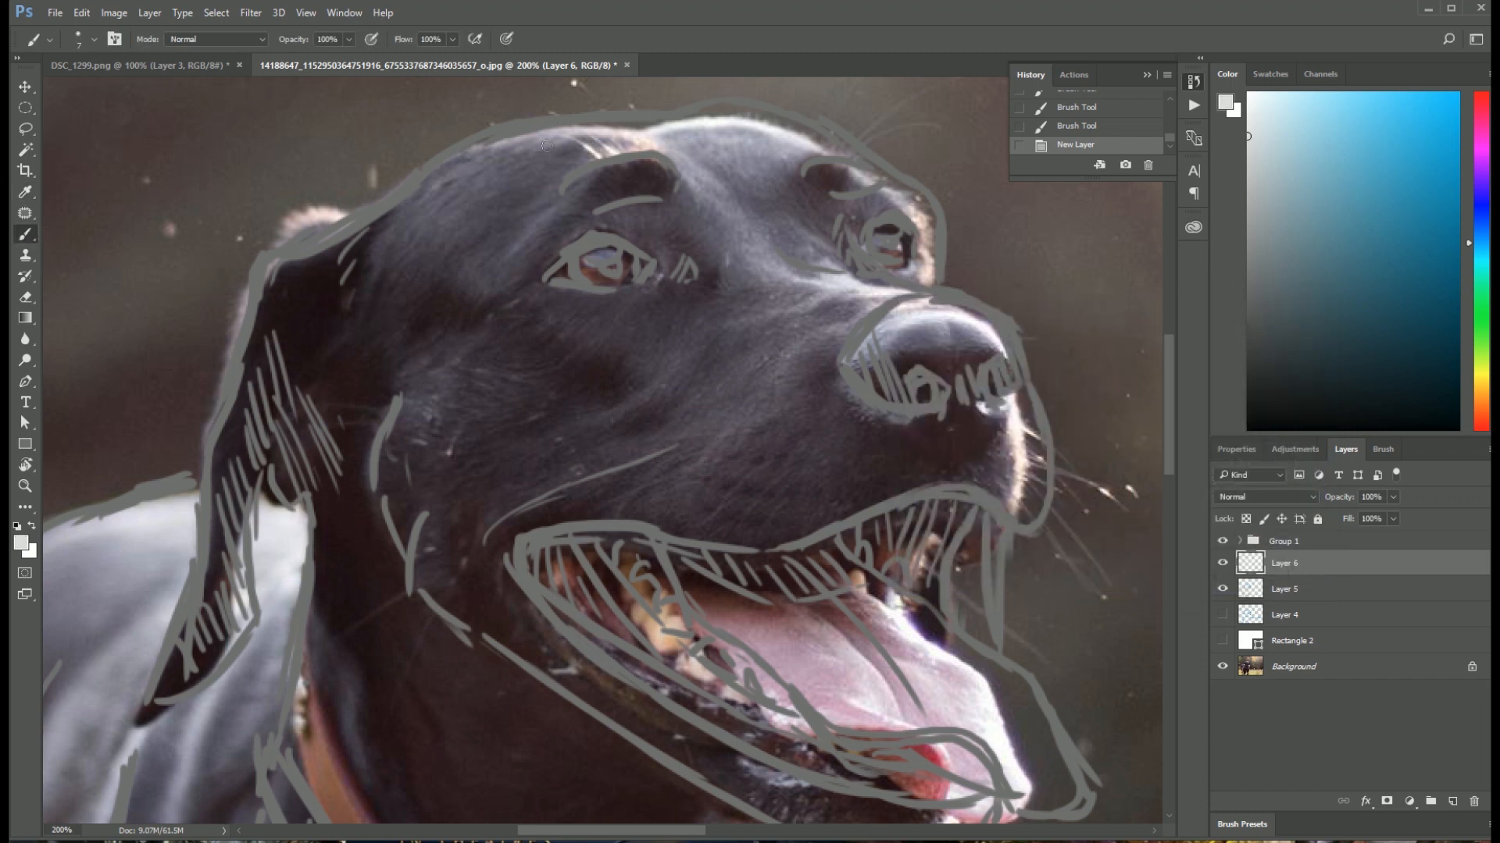
Step: Mark the highlights along the forehead, brows, muzzle bridge, top of the nose and front of the muzzle in light grey
{"action": "left_click_drag", "start_coordinate": [483, 147], "coordinate": [611, 156]}
{"action": "mouse_move", "coordinate": [689, 185]}
{"action": "left_mouse_down"}
{"action": "mouse_move", "coordinate": [739, 252]}
{"action": "mouse_move", "coordinate": [871, 311]}
{"action": "left_mouse_up"}
{"action": "left_click_drag", "start_coordinate": [804, 219], "coordinate": [811, 156]}
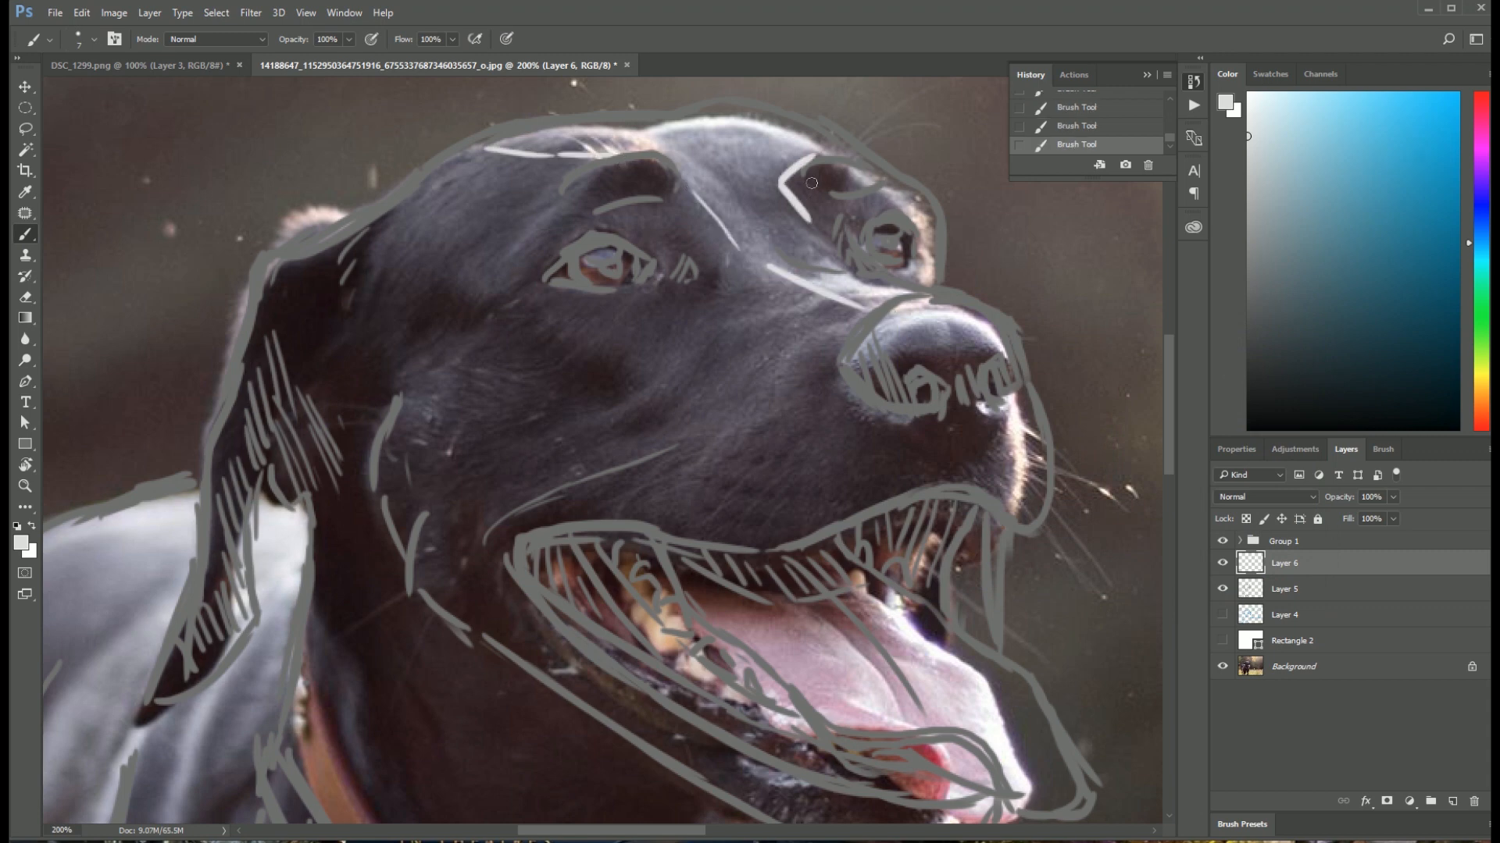
{"action": "left_click_drag", "start_coordinate": [805, 218], "coordinate": [865, 275]}
{"action": "mouse_move", "coordinate": [868, 359]}
{"action": "left_mouse_down"}
{"action": "mouse_move", "coordinate": [968, 323]}
{"action": "mouse_move", "coordinate": [996, 342]}
{"action": "left_mouse_up"}
{"action": "left_click_drag", "start_coordinate": [996, 421], "coordinate": [1020, 501]}
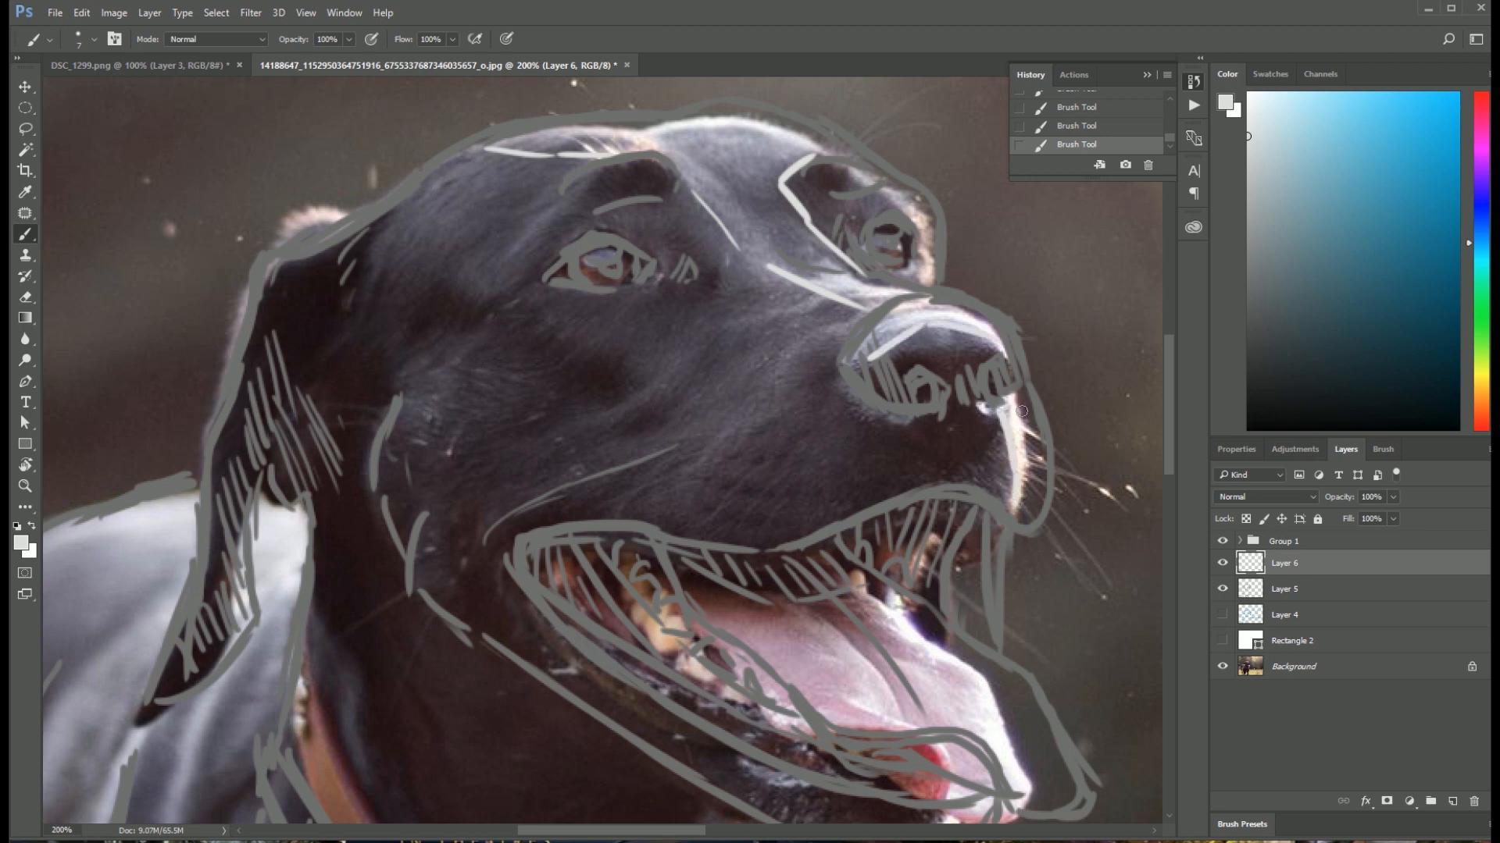
{"action": "left_click_drag", "start_coordinate": [1019, 400], "coordinate": [1030, 491]}
Step: Mark the highlights on the dog's back, shoulder and neck below the ear with light grey strokes on Layer 6
{"action": "mouse_move", "coordinate": [766, 429]}
{"action": "left_mouse_down"}
{"action": "mouse_move", "coordinate": [749, 251]}
{"action": "mouse_move", "coordinate": [696, 467]}
{"action": "mouse_move", "coordinate": [652, 340]}
{"action": "mouse_move", "coordinate": [616, 306]}
{"action": "left_mouse_up"}
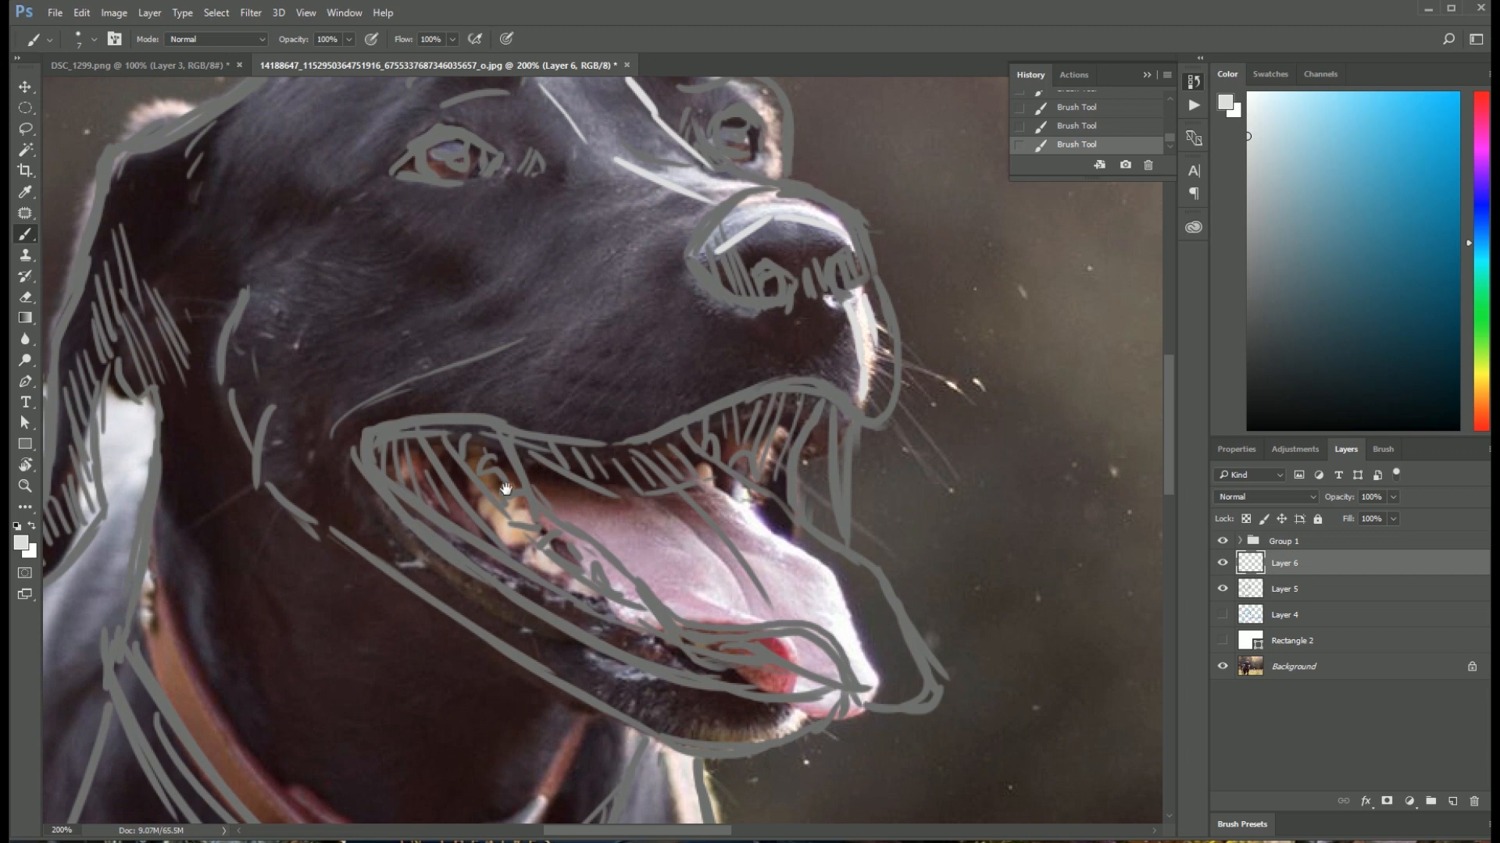
{"action": "mouse_move", "coordinate": [468, 517]}
{"action": "left_mouse_down"}
{"action": "mouse_move", "coordinate": [515, 488]}
{"action": "mouse_move", "coordinate": [660, 273]}
{"action": "mouse_move", "coordinate": [947, 274]}
{"action": "mouse_move", "coordinate": [972, 311]}
{"action": "left_mouse_up"}
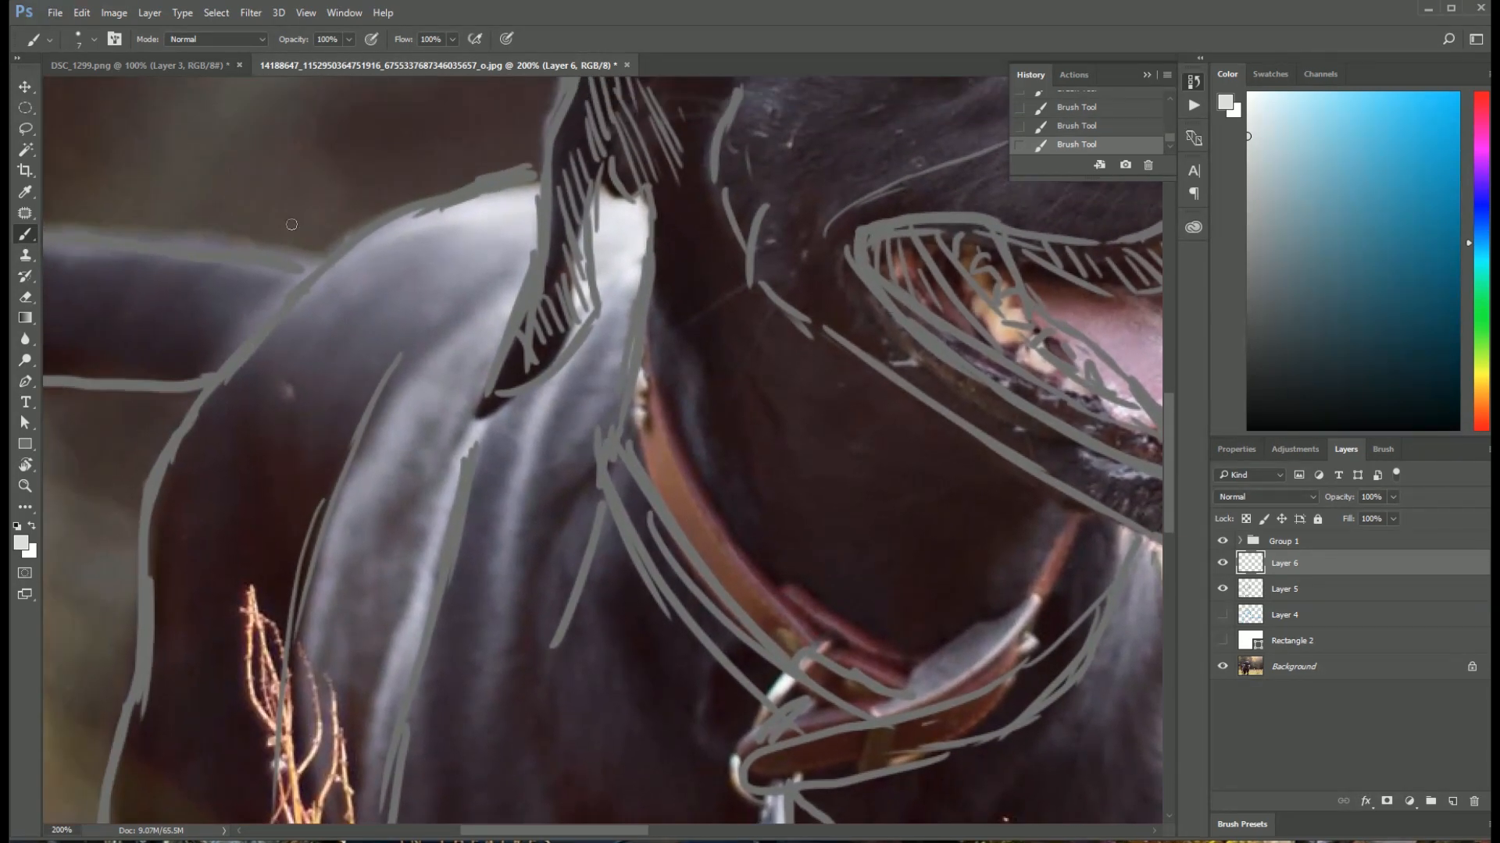
{"action": "mouse_move", "coordinate": [298, 296]}
{"action": "left_mouse_down"}
{"action": "mouse_move", "coordinate": [445, 275]}
{"action": "mouse_move", "coordinate": [379, 403]}
{"action": "mouse_move", "coordinate": [311, 618]}
{"action": "left_mouse_up"}
{"action": "left_click_drag", "start_coordinate": [321, 624], "coordinate": [486, 372]}
{"action": "left_click_drag", "start_coordinate": [473, 432], "coordinate": [447, 497]}
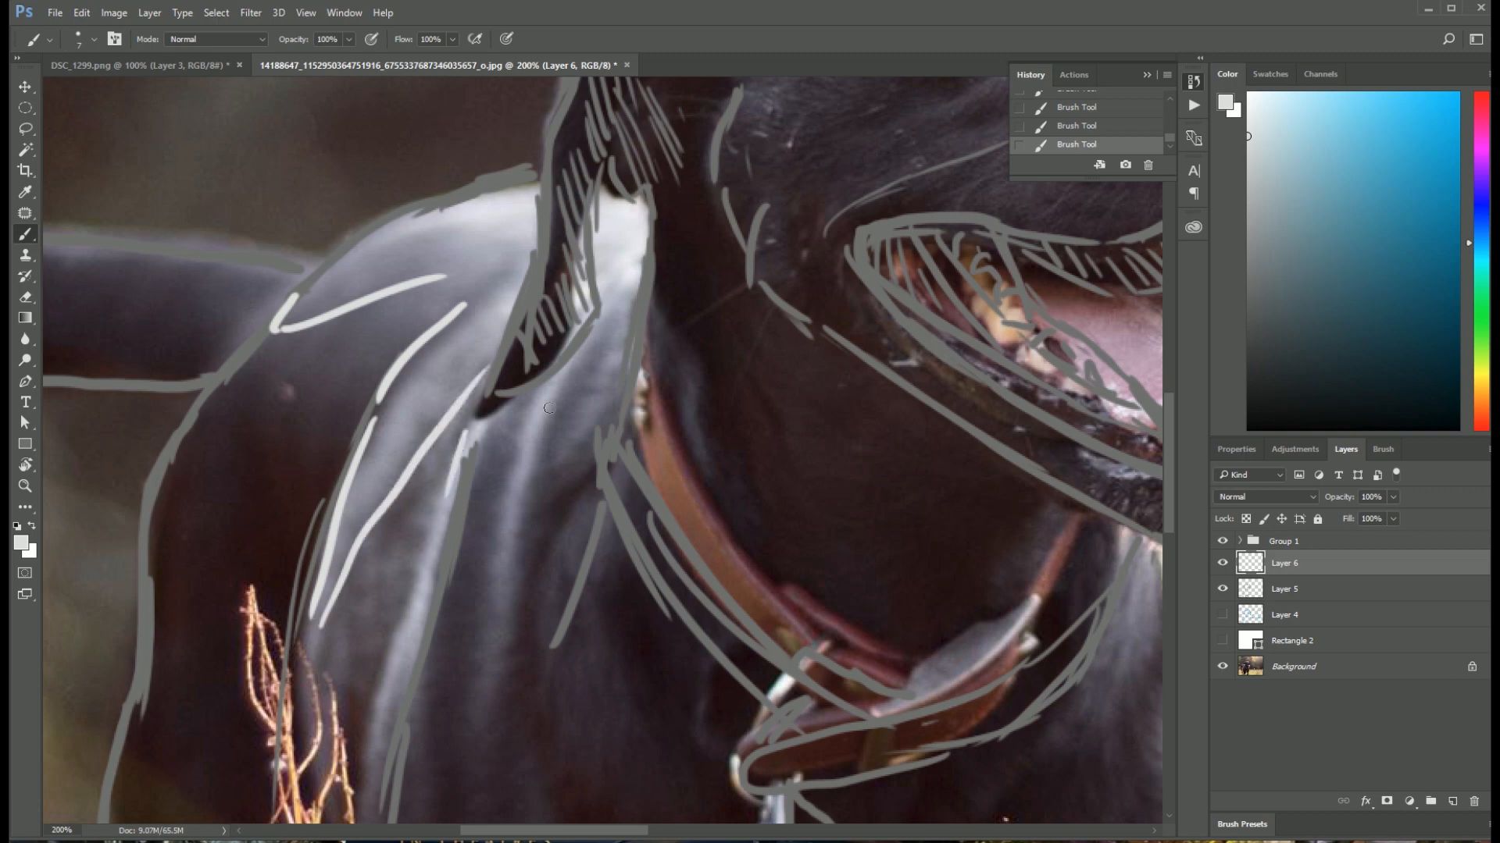
{"action": "left_click_drag", "start_coordinate": [554, 388], "coordinate": [513, 599]}
{"action": "left_click_drag", "start_coordinate": [524, 422], "coordinate": [516, 599]}
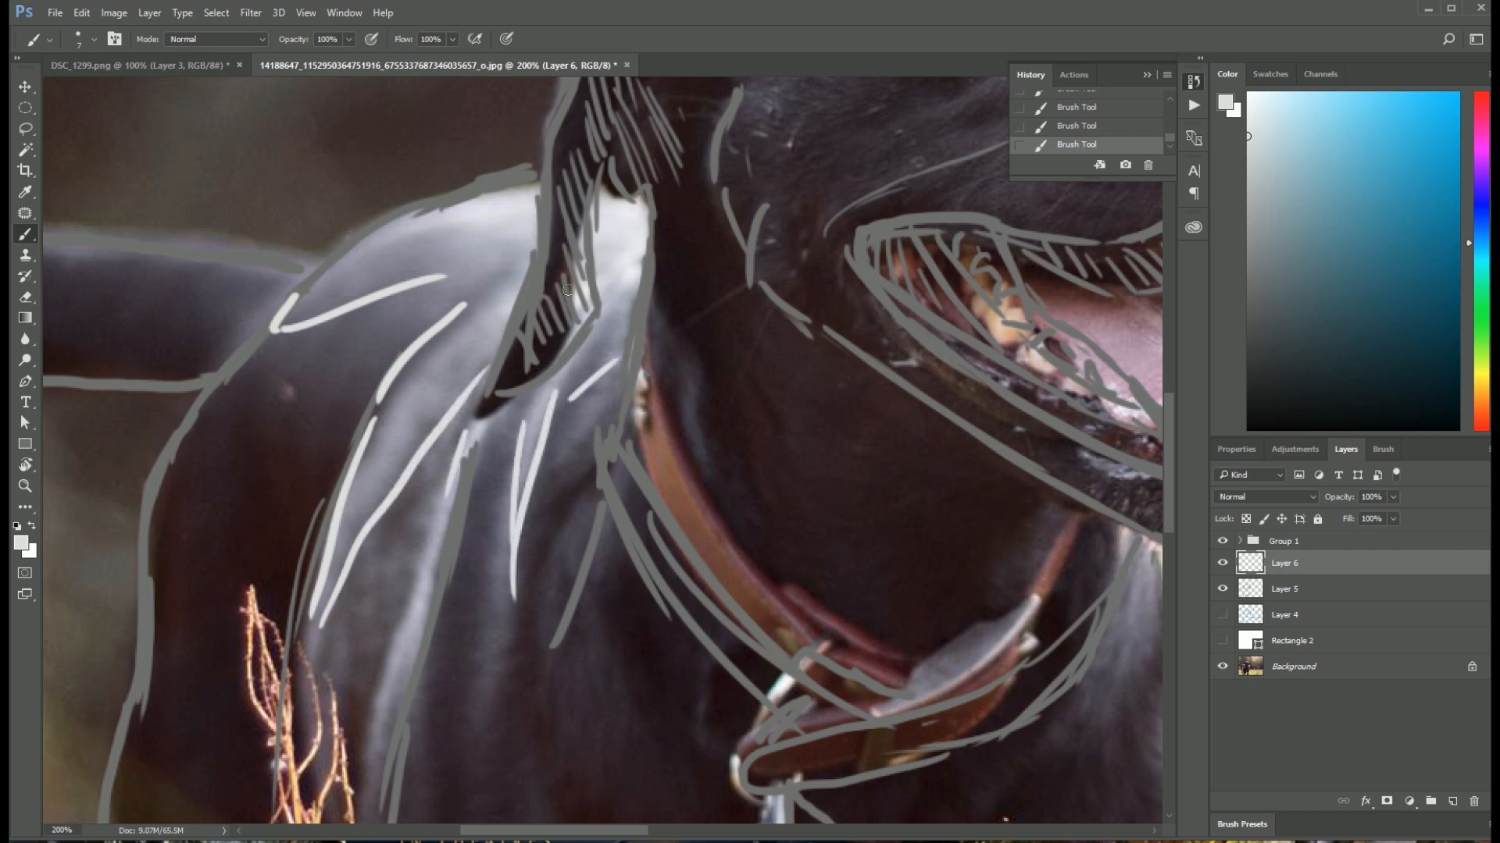
Step: Outline the highlight along the far side of the dog's chest, below the collar, in light grey
{"action": "scroll", "coordinate": [593, 375], "scroll_direction": "down", "scroll_amount": 10}
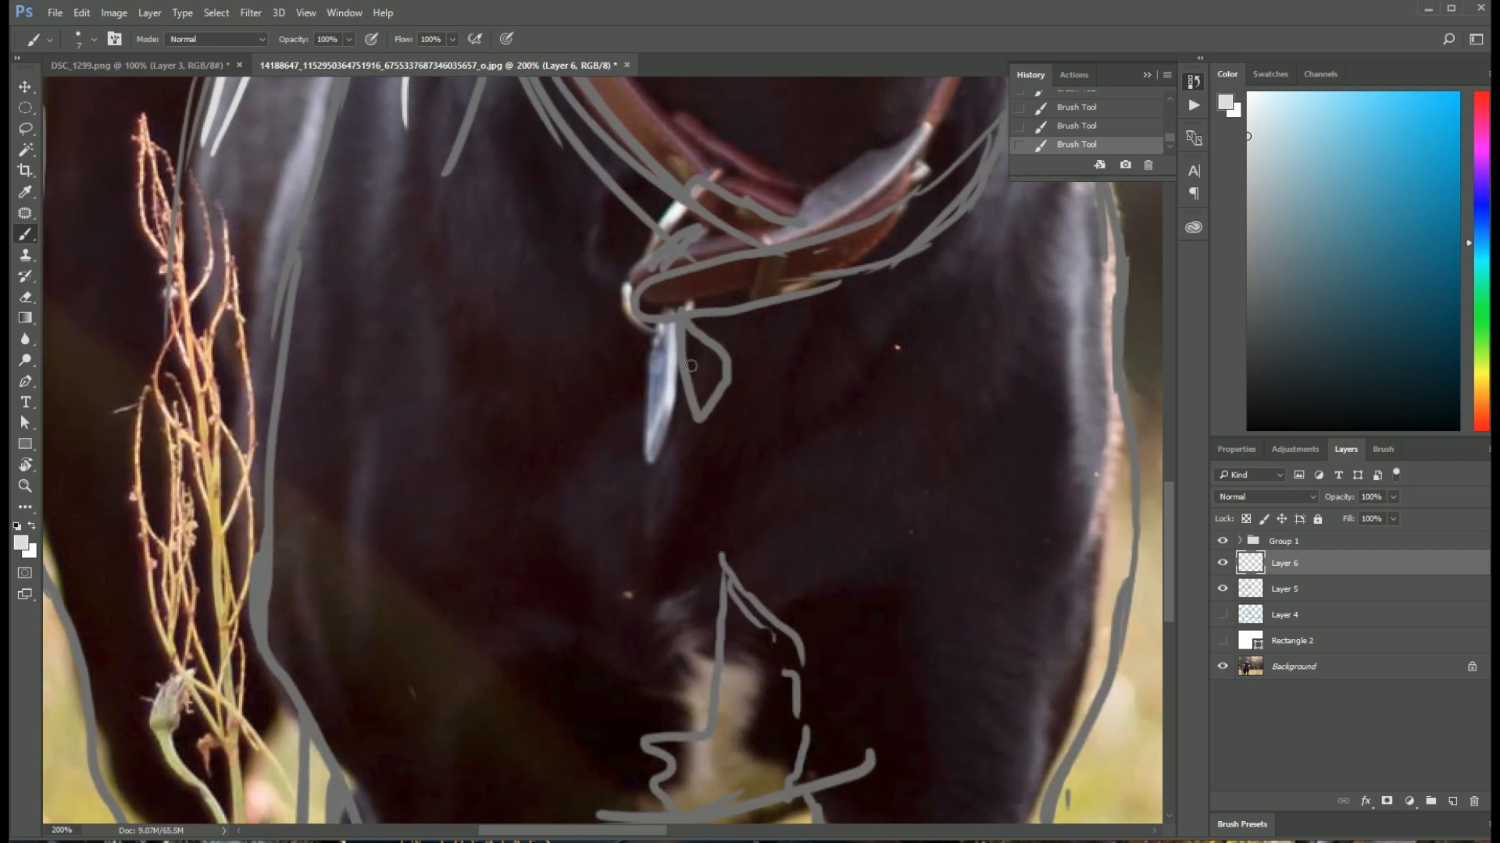
{"action": "left_click_drag", "start_coordinate": [940, 349], "coordinate": [604, 349]}
{"action": "left_click_drag", "start_coordinate": [726, 136], "coordinate": [725, 244]}
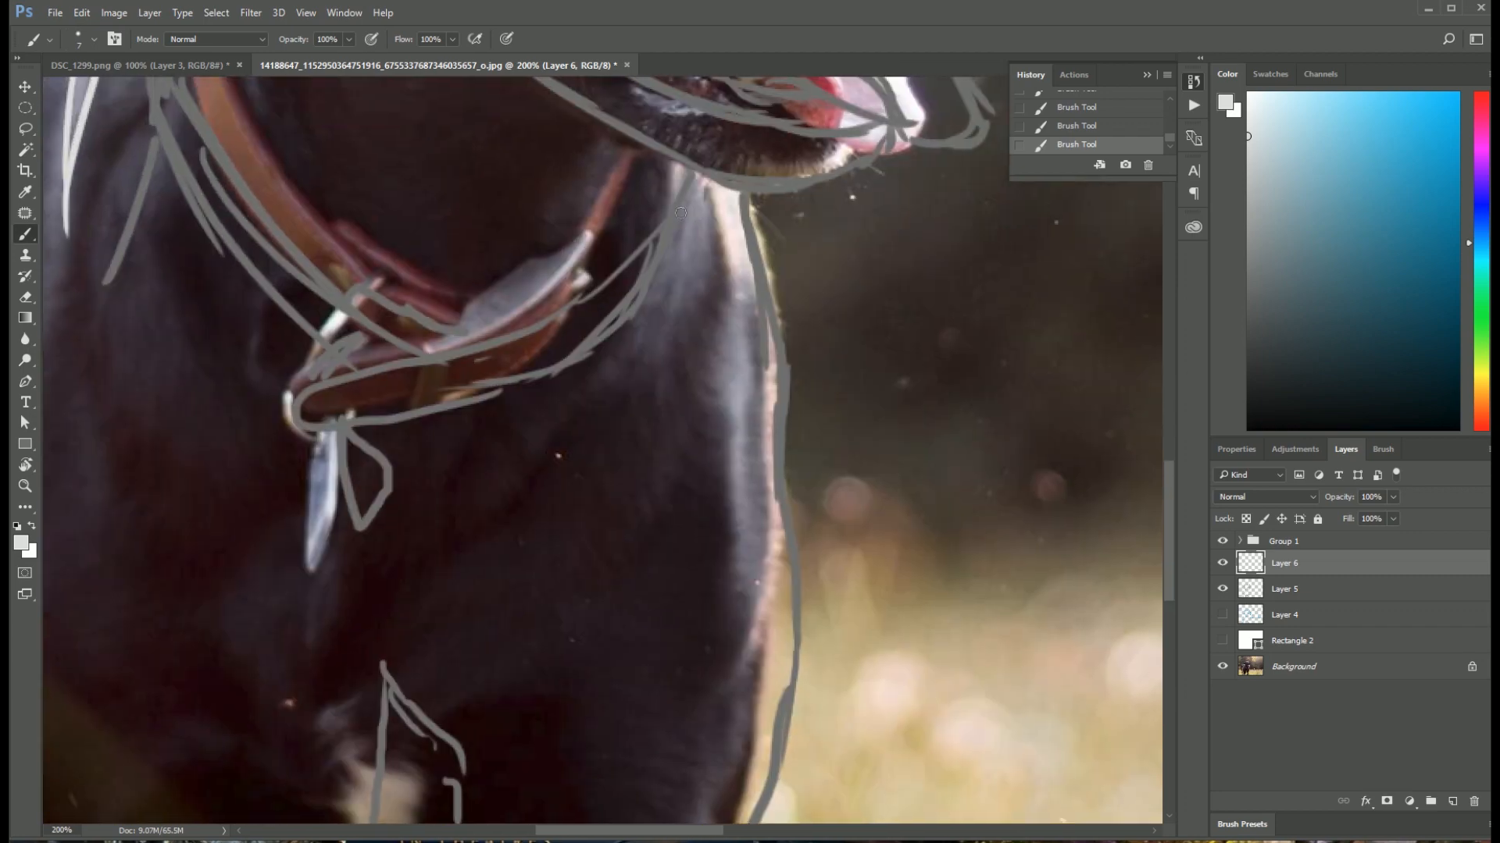
{"action": "mouse_move", "coordinate": [627, 340]}
{"action": "left_mouse_down"}
{"action": "mouse_move", "coordinate": [717, 286]}
{"action": "mouse_move", "coordinate": [753, 582]}
{"action": "mouse_move", "coordinate": [789, 545]}
{"action": "left_mouse_up"}
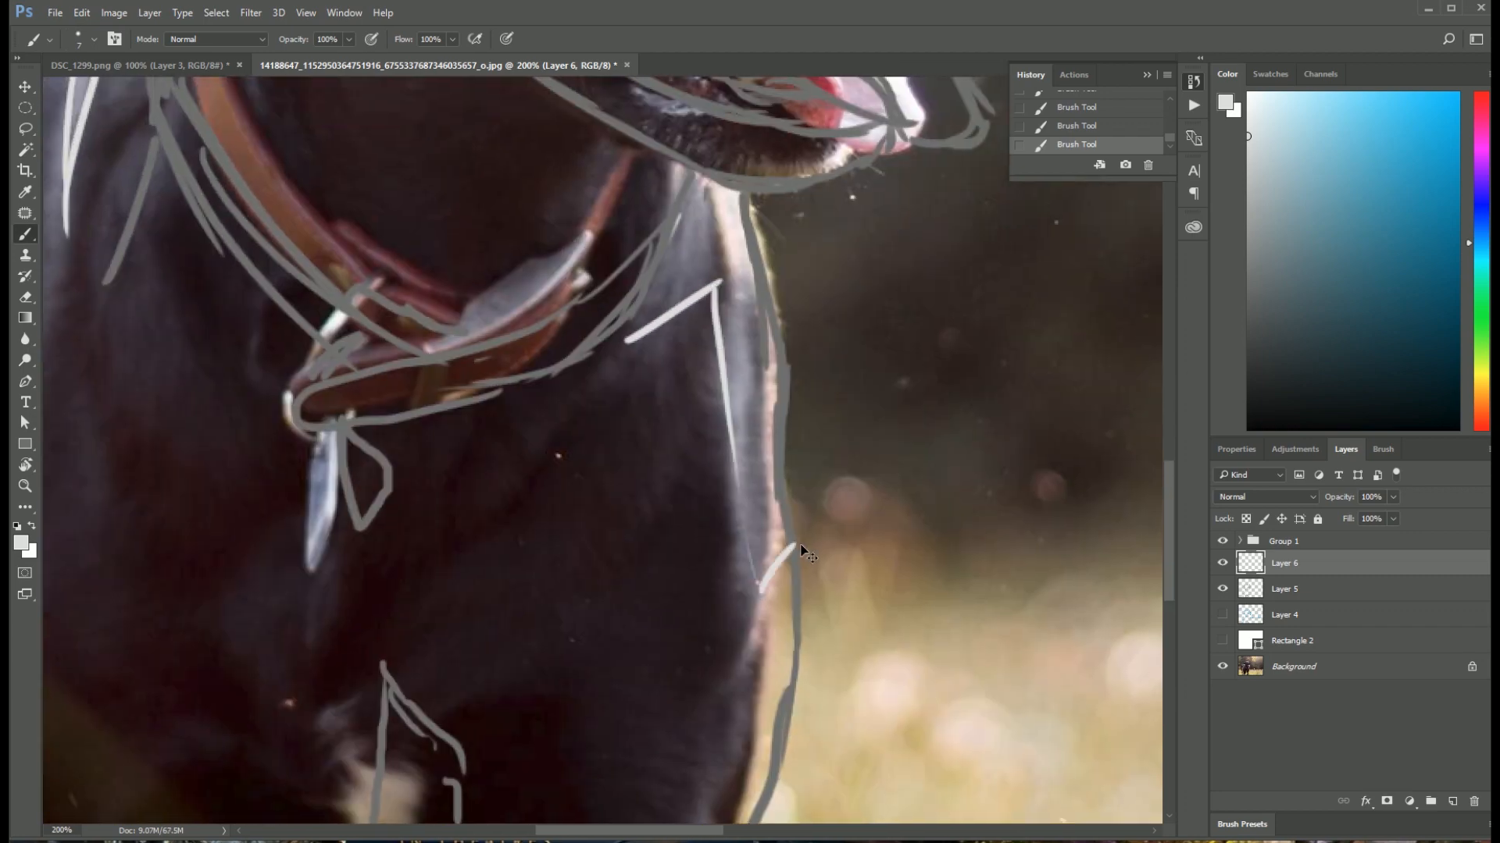
Step: Show Layer 4 and Rectangle 2, and toggle Rectangle 2 and Layer 6 to review the whole drawing with and without the photo and highlights
{"action": "key", "text": "ctrl+minus"}
{"action": "key", "text": "ctrl+minus"}
{"action": "key", "text": "ctrl+minus"}
{"action": "left_click", "coordinate": [1222, 614]}
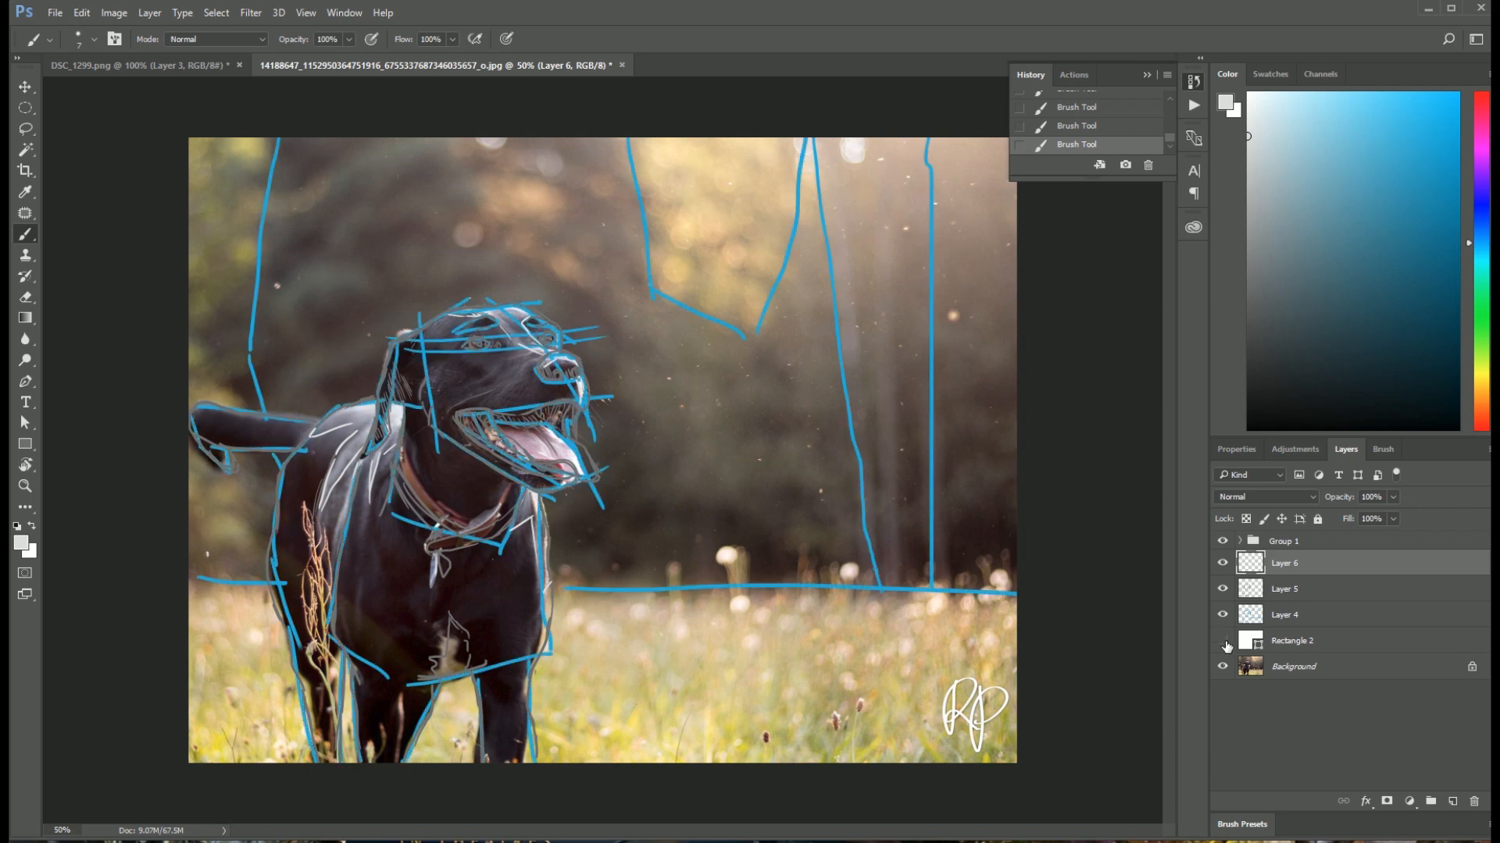
{"action": "left_click", "coordinate": [1223, 641]}
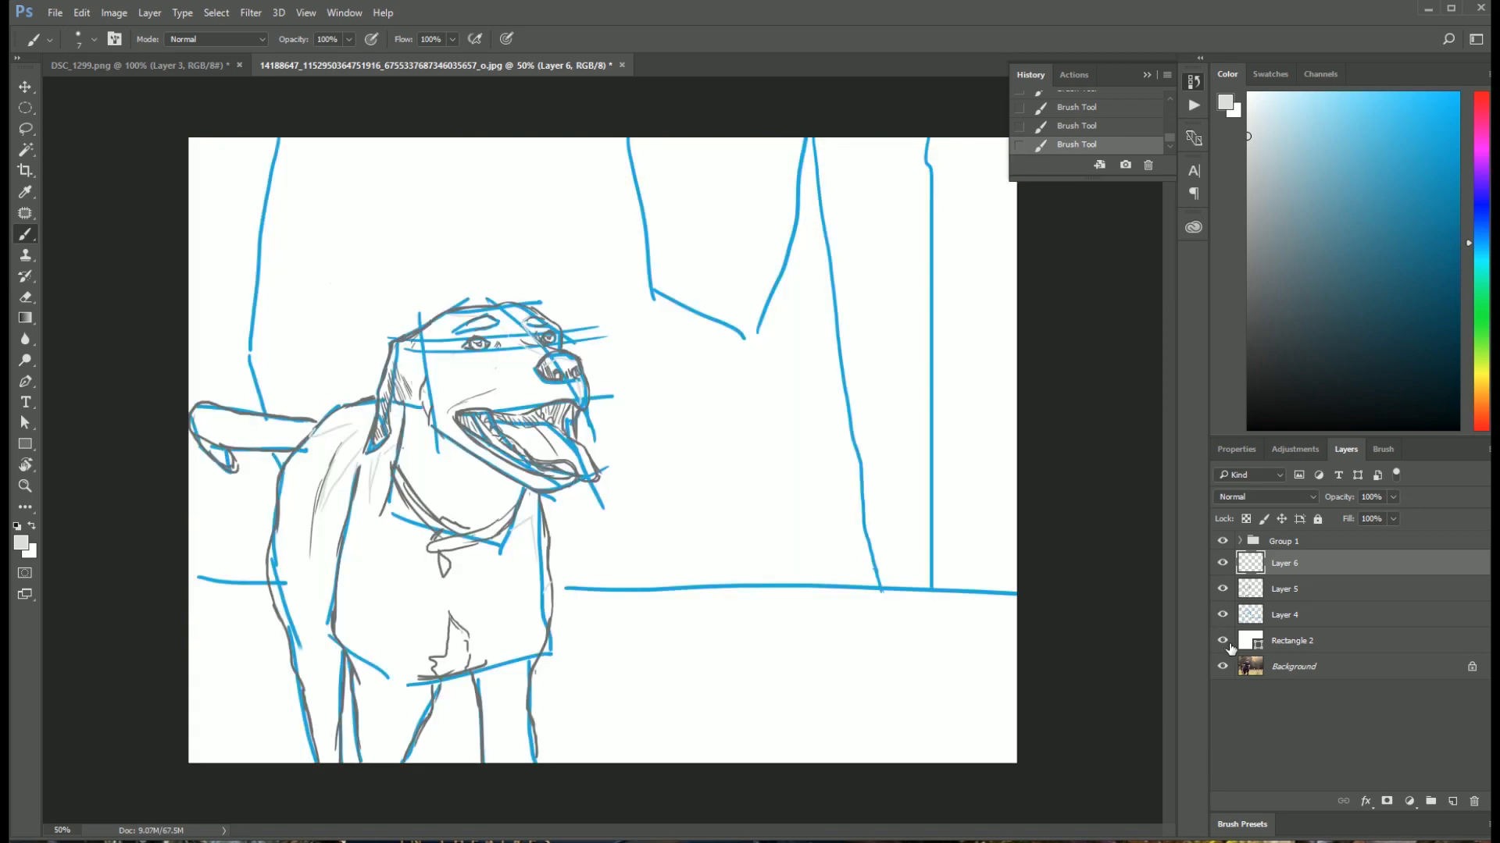
{"action": "left_click", "coordinate": [1223, 641]}
{"action": "left_click", "coordinate": [1223, 642]}
{"action": "left_click", "coordinate": [1223, 563]}
{"action": "left_click", "coordinate": [1224, 567]}
{"action": "left_click", "coordinate": [1224, 567]}
{"action": "left_click", "coordinate": [1225, 569]}
{"action": "key", "text": "ctrl+plus"}
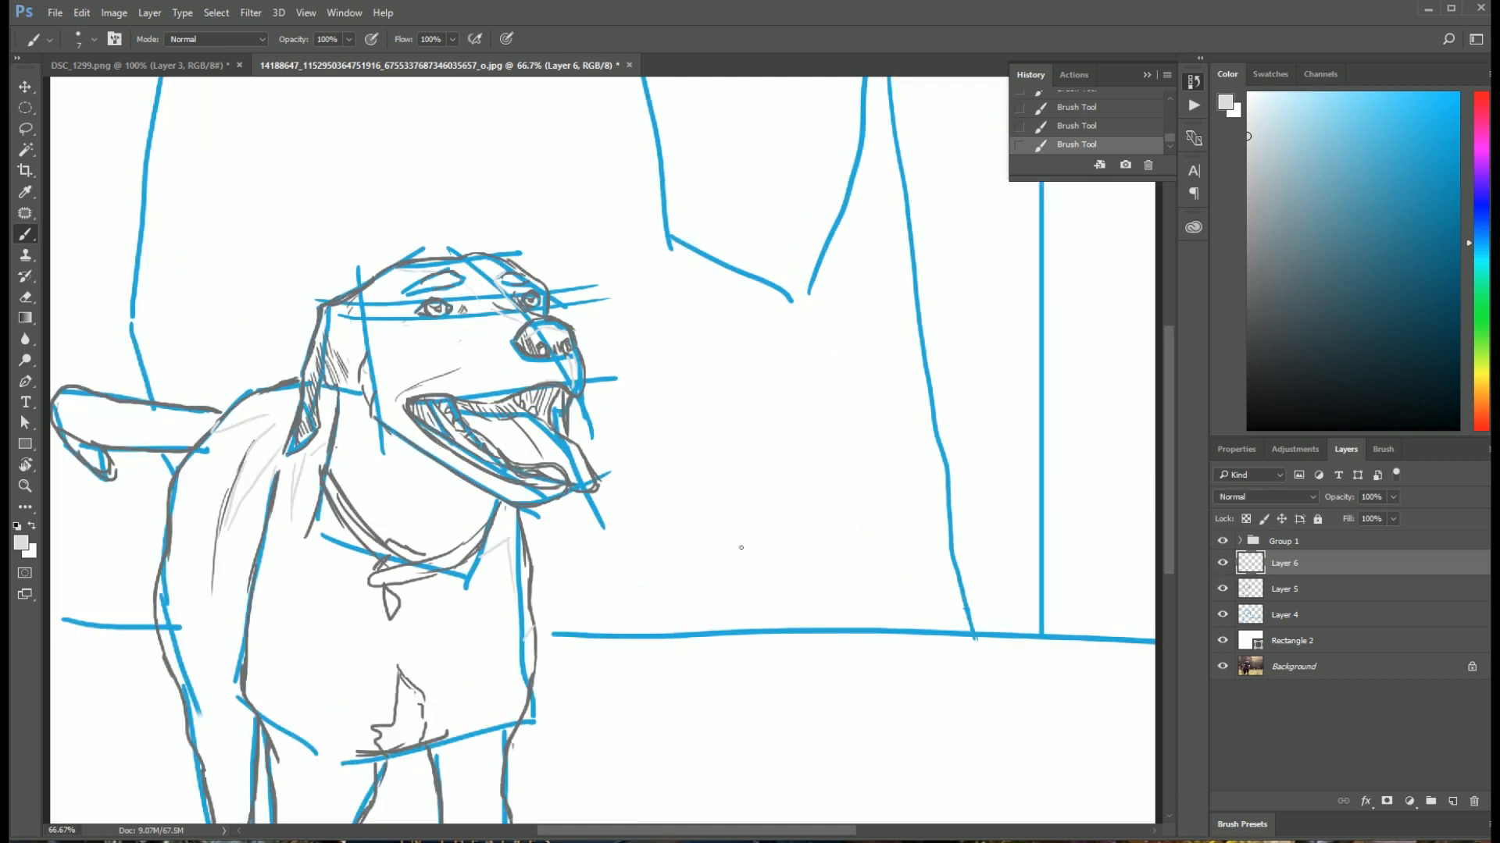
{"action": "left_click_drag", "start_coordinate": [417, 417], "coordinate": [511, 371]}
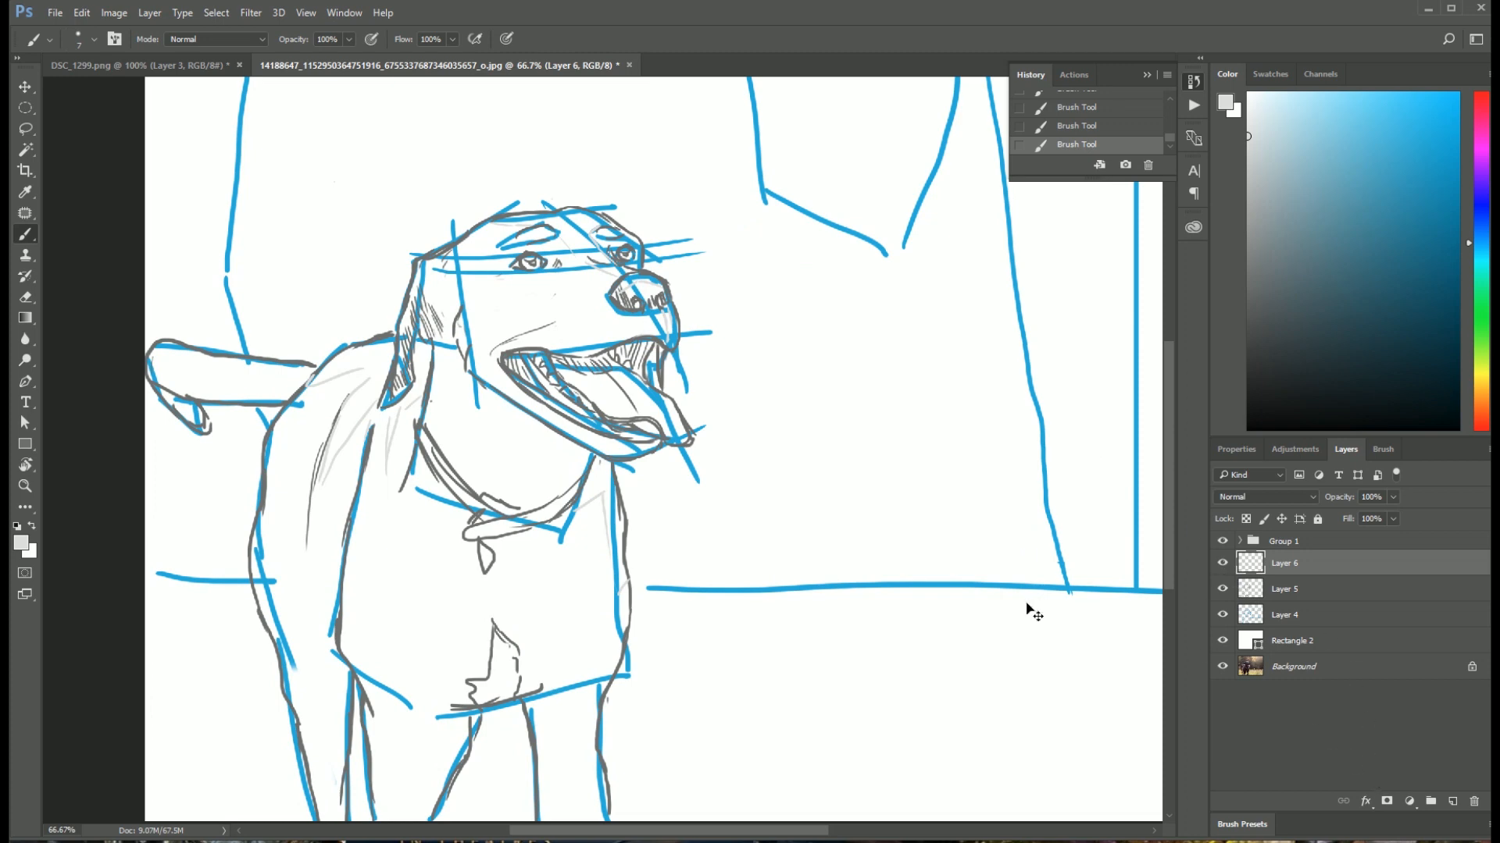
{"action": "key", "text": "ctrl+plus"}
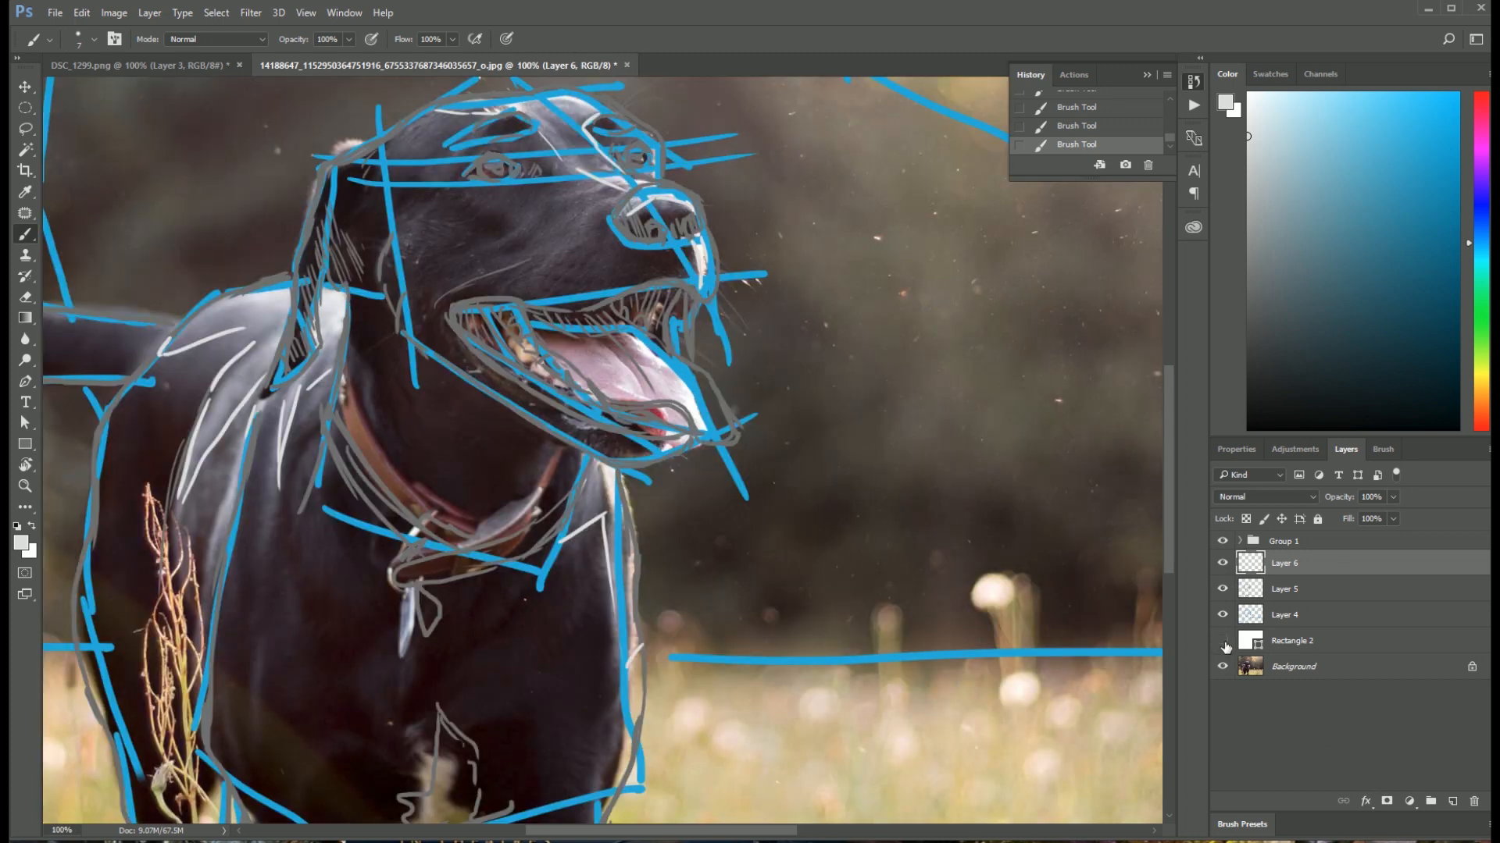
Step: Hide Rectangle 2 to reveal the photo around the dog's head and set the brush colour to black
{"action": "left_click", "coordinate": [1223, 641]}
{"action": "key", "text": "ctrl+plus"}
{"action": "key", "text": "ctrl+plus"}
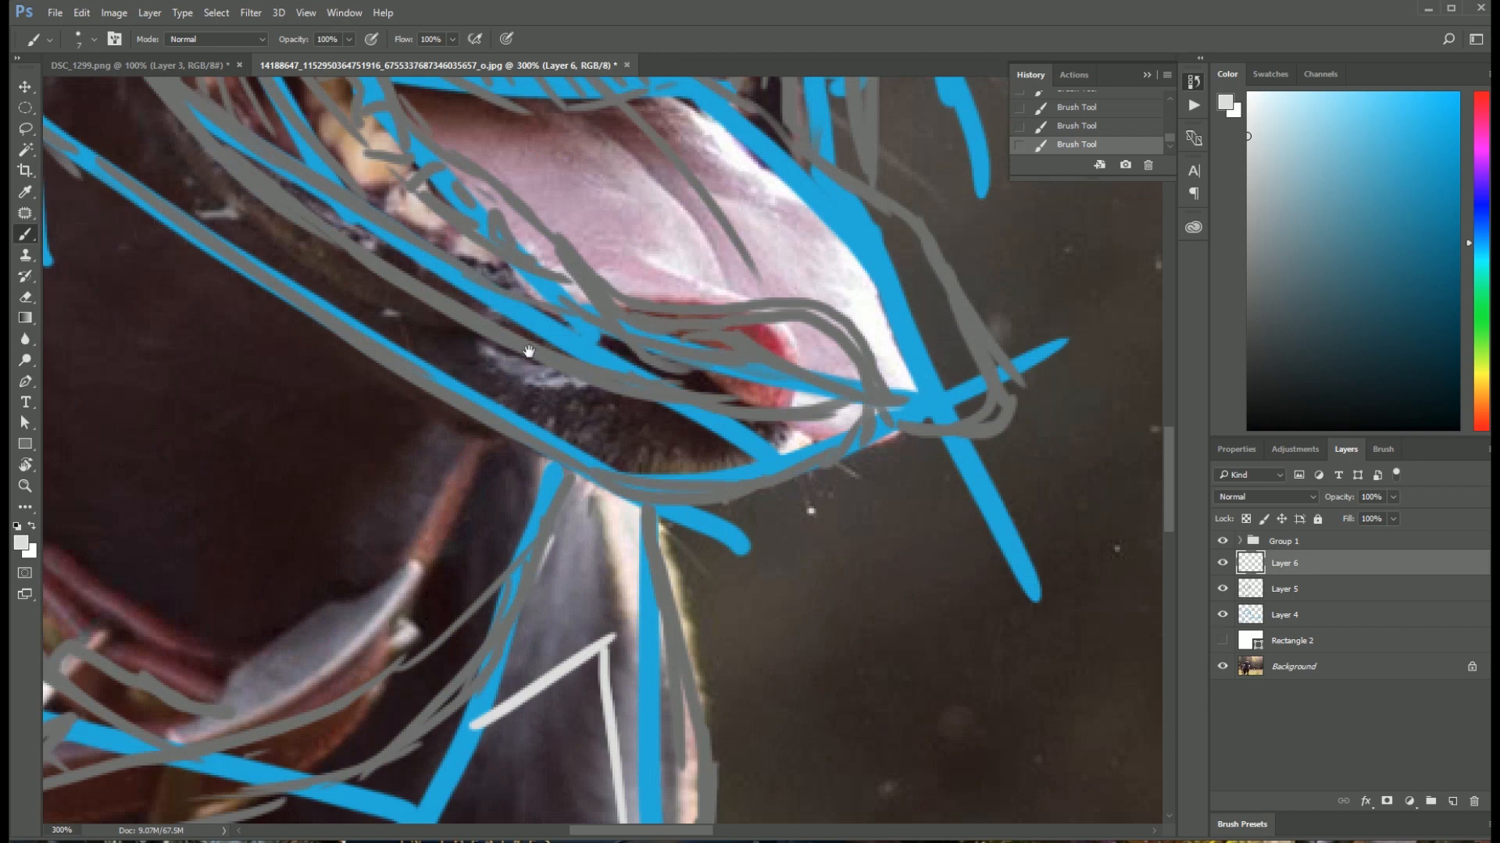
{"action": "left_click_drag", "start_coordinate": [429, 281], "coordinate": [565, 621]}
{"action": "left_click_drag", "start_coordinate": [447, 323], "coordinate": [579, 591]}
{"action": "left_click_drag", "start_coordinate": [490, 427], "coordinate": [529, 576]}
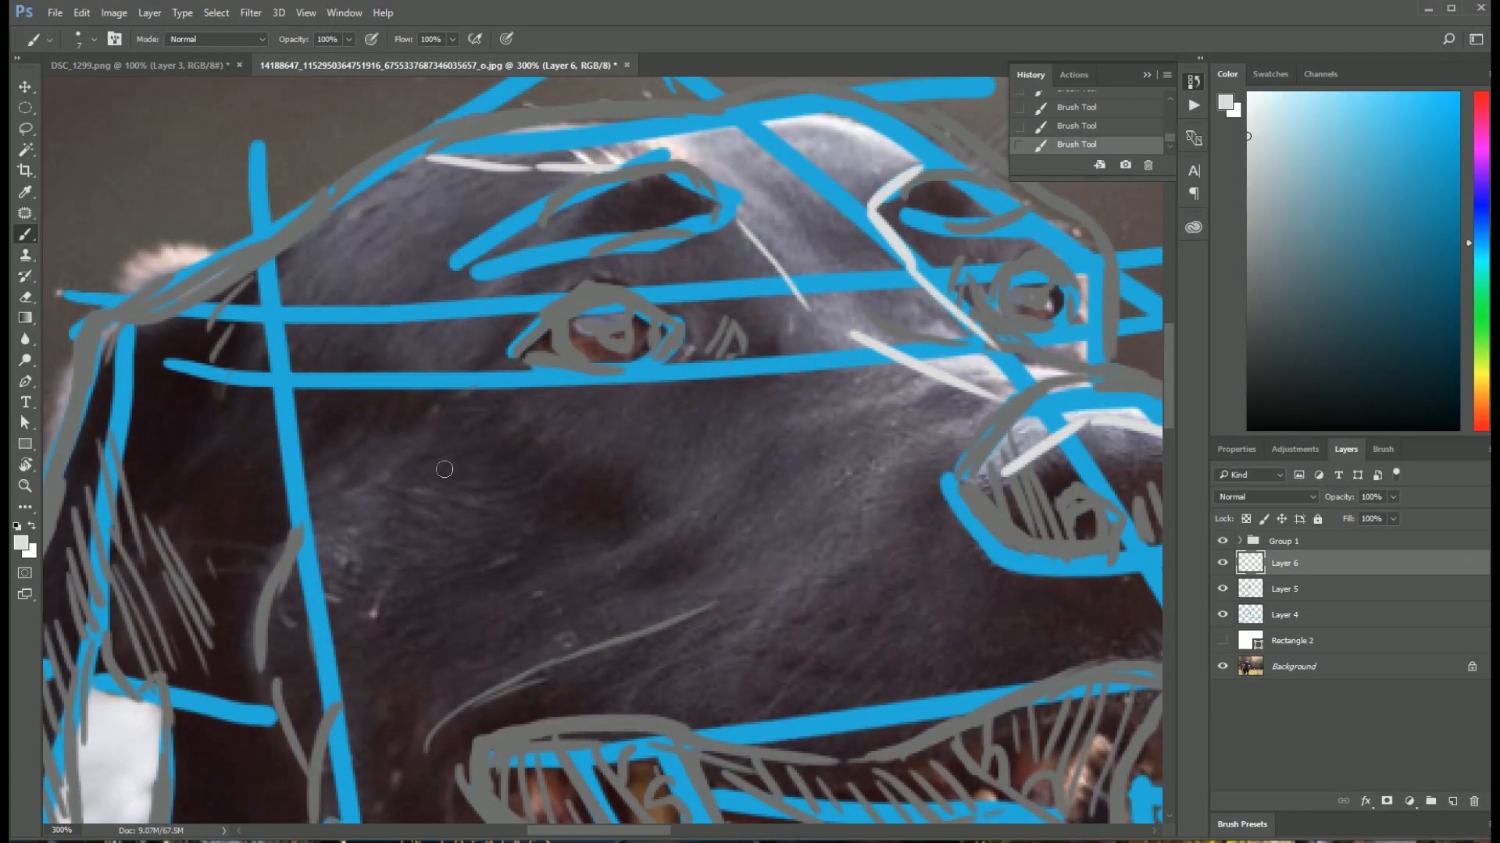
{"action": "left_click", "coordinate": [23, 544]}
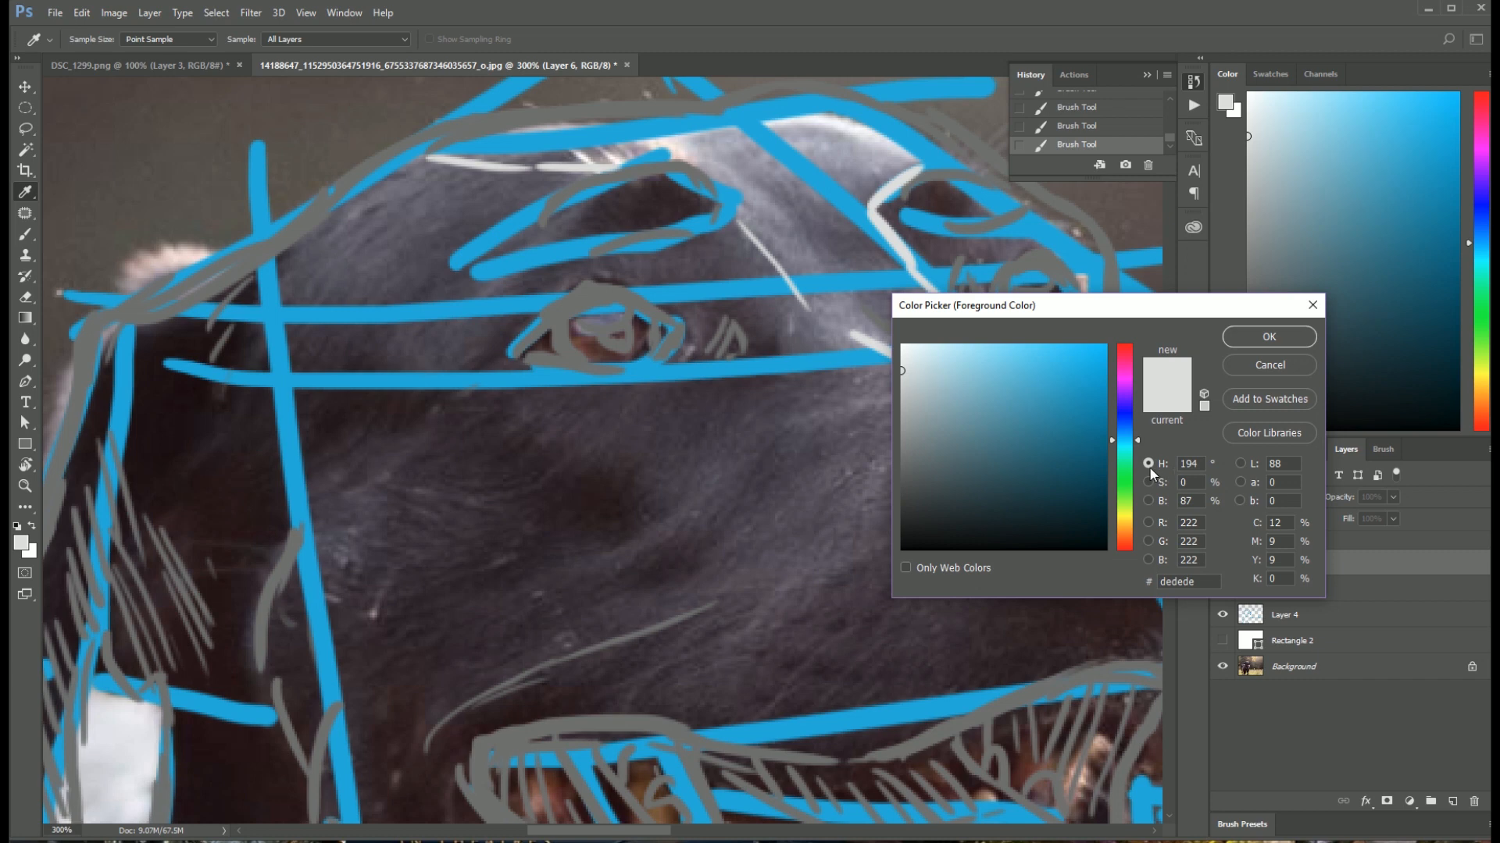
{"action": "left_click_drag", "start_coordinate": [924, 509], "coordinate": [884, 555]}
{"action": "left_click", "coordinate": [1249, 341]}
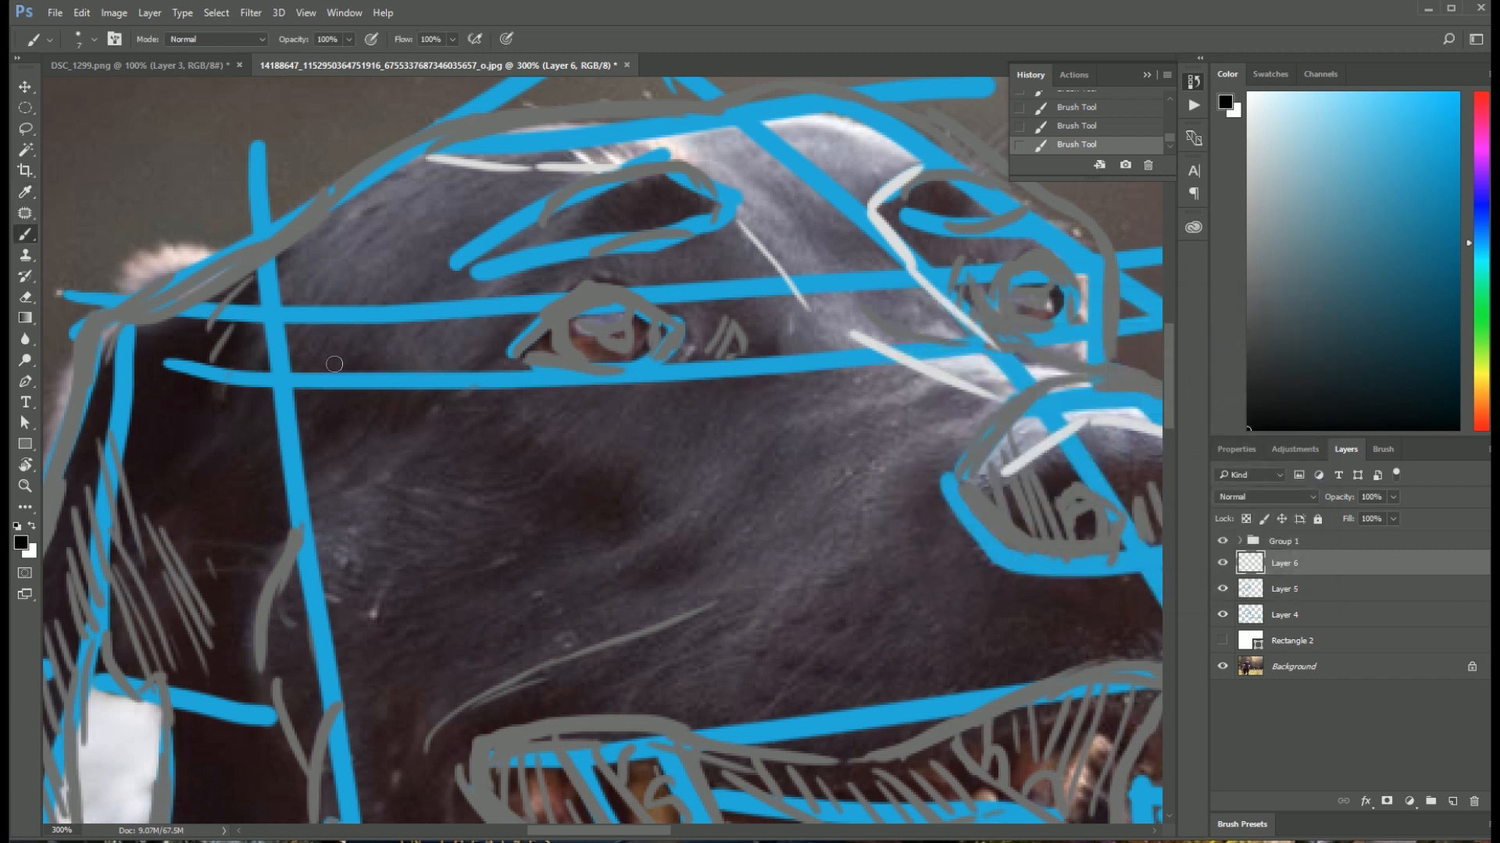
Step: Draw a vertical black shadow line beside the top of the ear and hide Layer 4
{"action": "left_click_drag", "start_coordinate": [244, 274], "coordinate": [243, 439]}
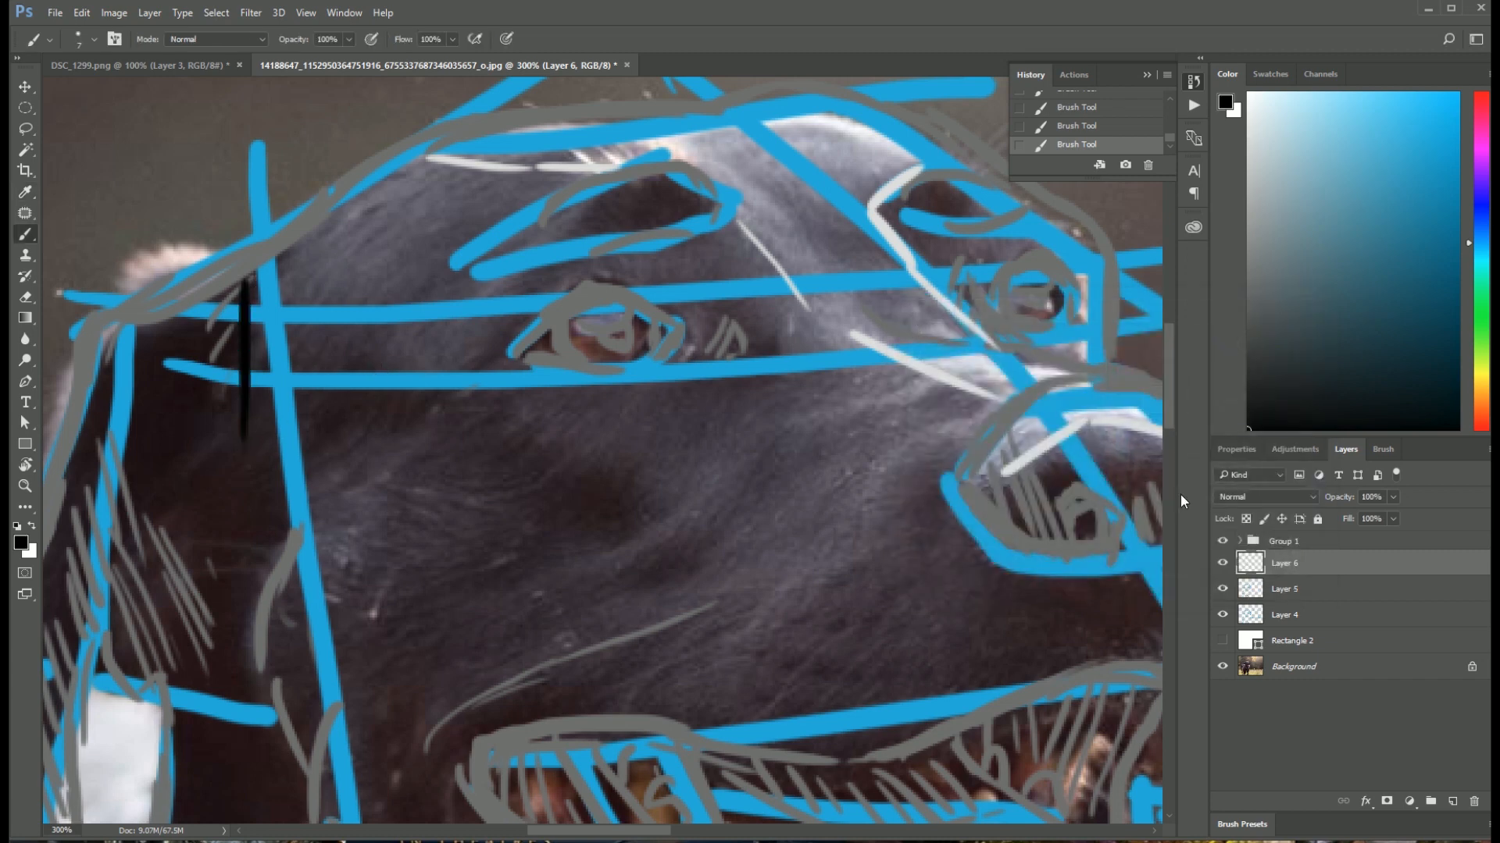
{"action": "left_click", "coordinate": [1222, 590]}
{"action": "left_click", "coordinate": [1223, 590]}
{"action": "left_click", "coordinate": [1222, 615]}
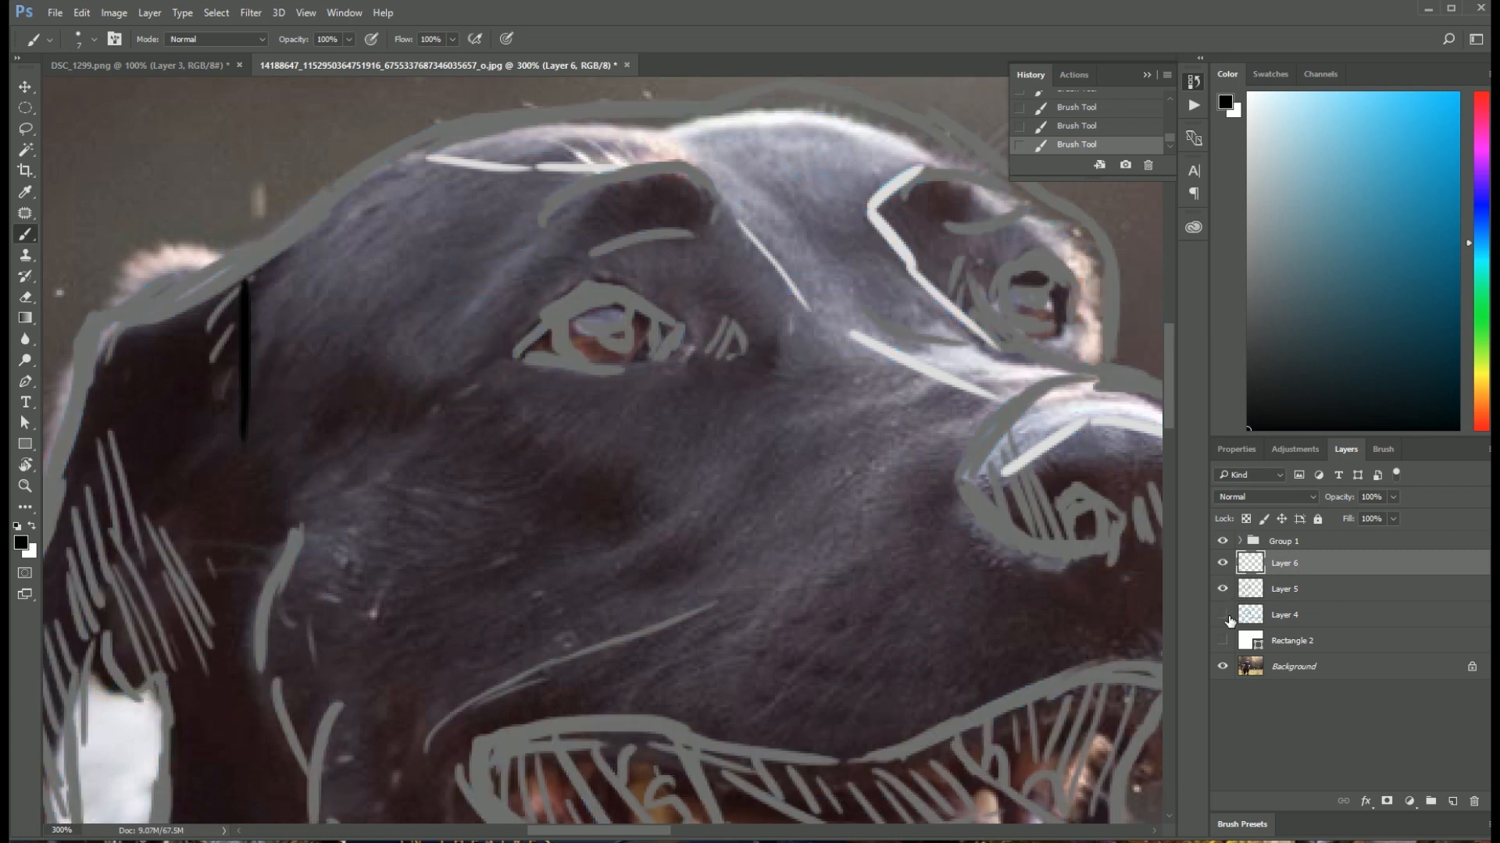
Step: Map the shadow edges across the dog's temple, cheek and jaw with short straight black strokes
{"action": "mouse_move", "coordinate": [247, 357]}
{"action": "left_mouse_down"}
{"action": "mouse_move", "coordinate": [320, 359]}
{"action": "mouse_move", "coordinate": [613, 472]}
{"action": "mouse_move", "coordinate": [432, 579]}
{"action": "left_mouse_up"}
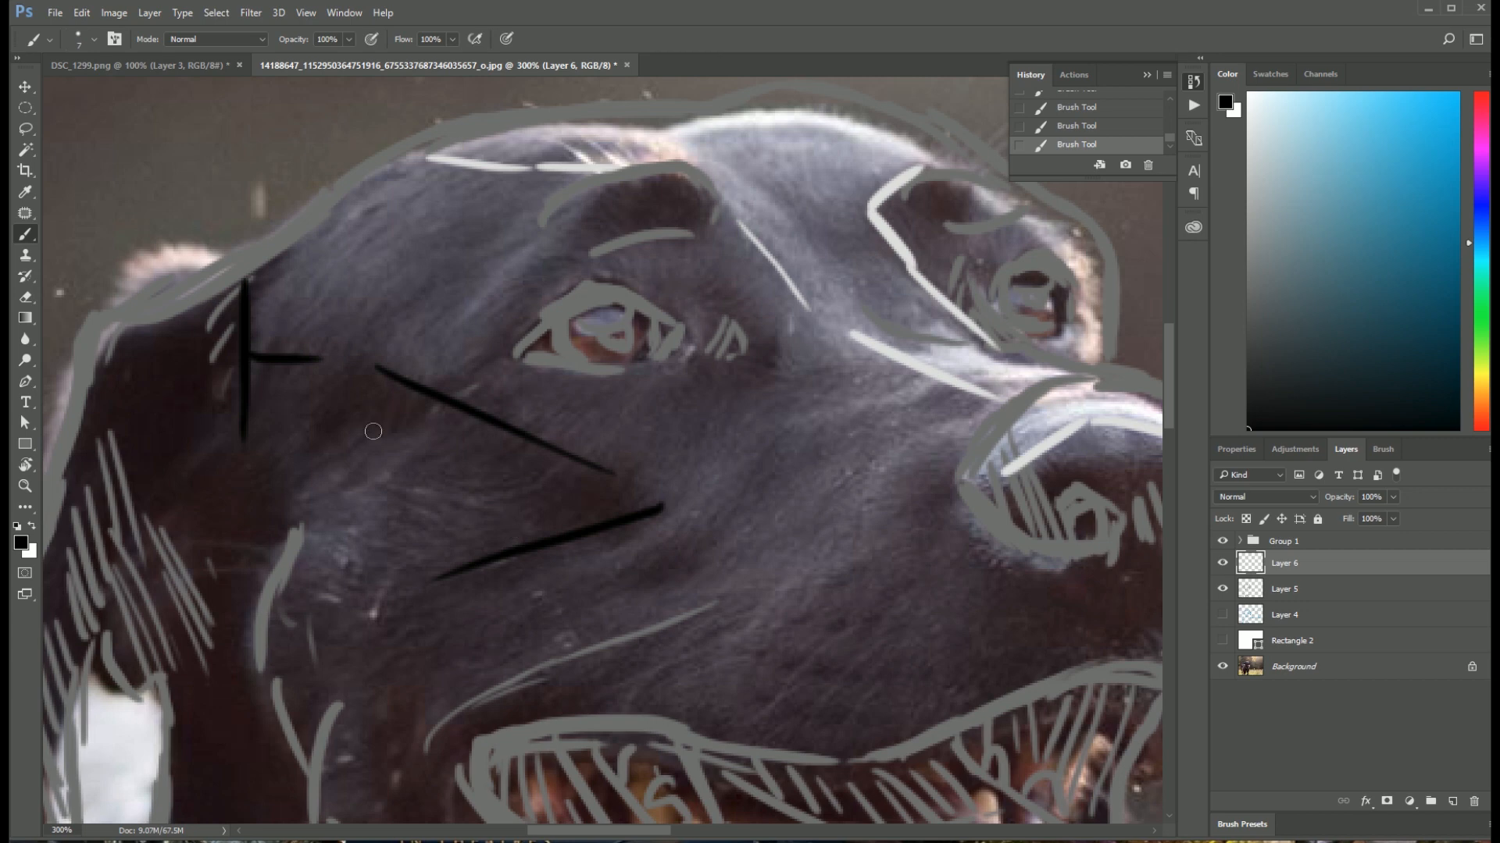
{"action": "mouse_move", "coordinate": [258, 435]}
{"action": "left_mouse_down"}
{"action": "mouse_move", "coordinate": [414, 467]}
{"action": "mouse_move", "coordinate": [535, 519]}
{"action": "left_mouse_up"}
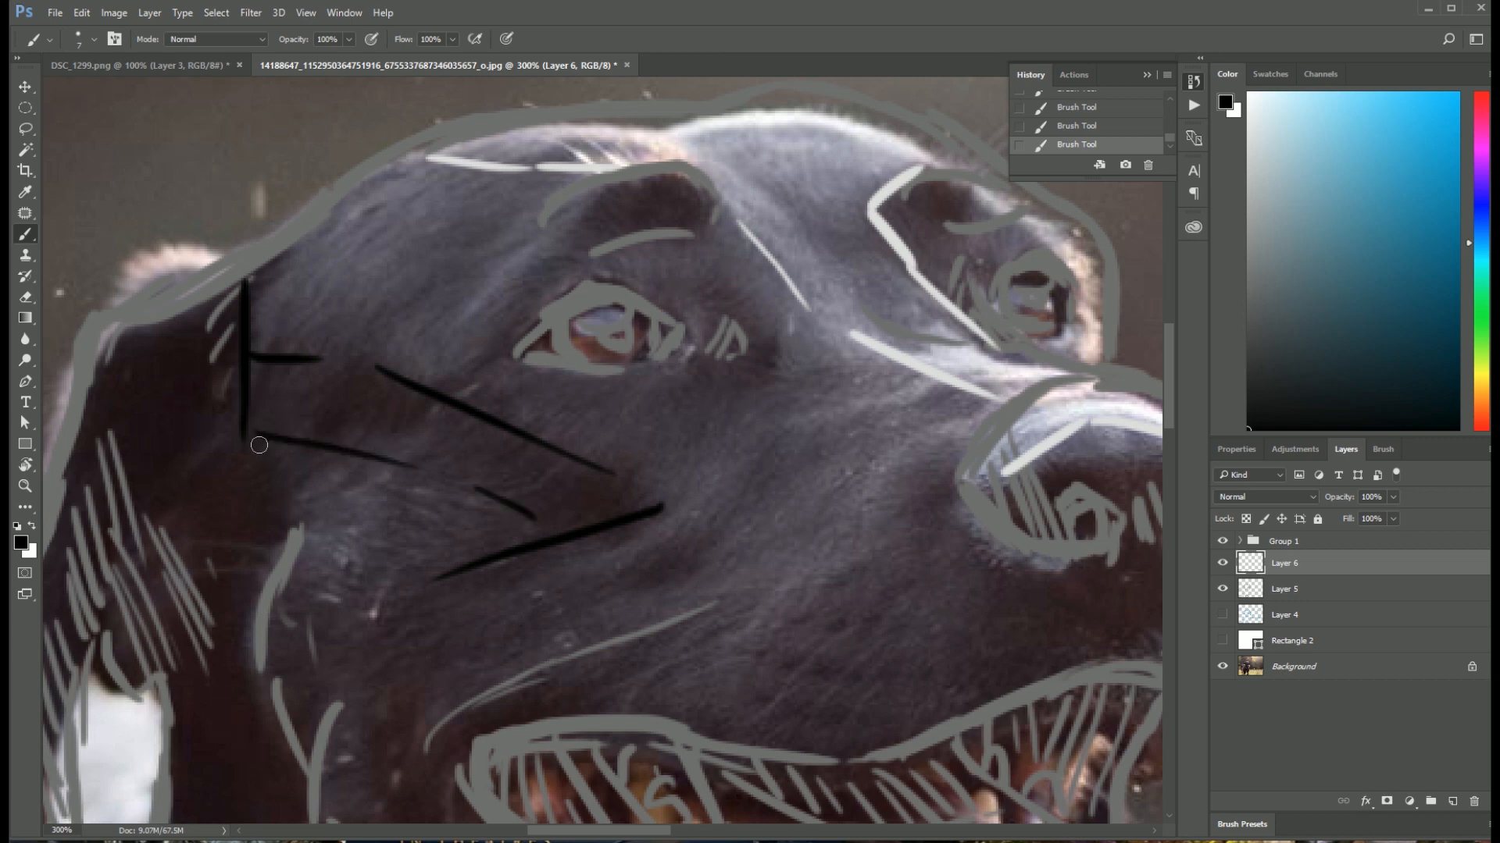
{"action": "left_click_drag", "start_coordinate": [256, 445], "coordinate": [297, 533]}
{"action": "left_click_drag", "start_coordinate": [614, 516], "coordinate": [545, 325]}
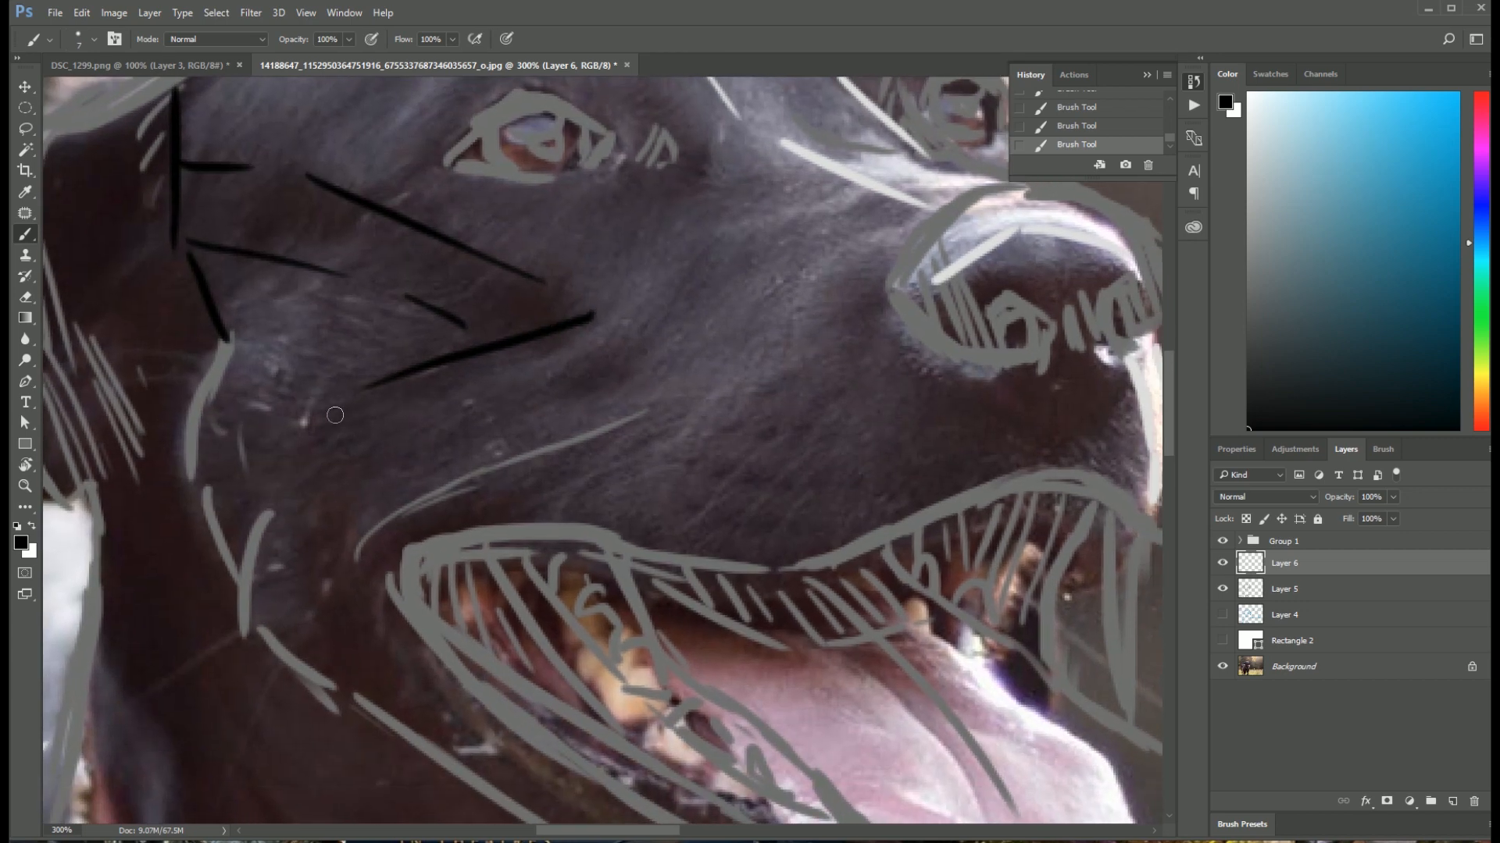
{"action": "mouse_move", "coordinate": [371, 393]}
{"action": "left_mouse_down"}
{"action": "mouse_move", "coordinate": [301, 504]}
{"action": "mouse_move", "coordinate": [449, 481]}
{"action": "mouse_move", "coordinate": [388, 512]}
{"action": "mouse_move", "coordinate": [350, 634]}
{"action": "left_mouse_up"}
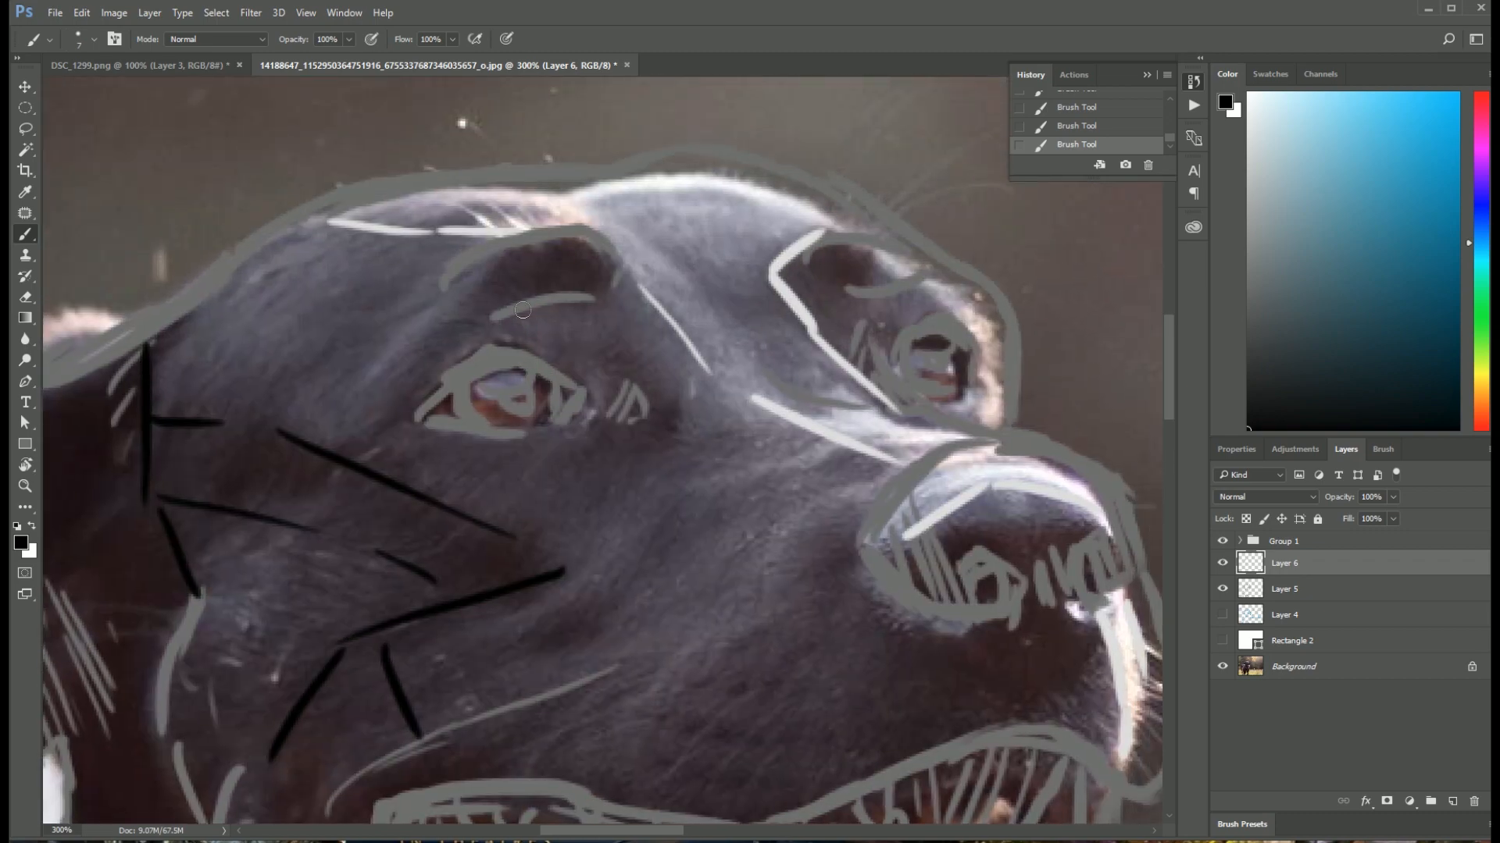
Step: Mark the shadow shapes around both brows above the dog's eyes in black
{"action": "mouse_move", "coordinate": [438, 286]}
{"action": "left_mouse_down"}
{"action": "mouse_move", "coordinate": [536, 243]}
{"action": "mouse_move", "coordinate": [449, 301]}
{"action": "mouse_move", "coordinate": [378, 390]}
{"action": "mouse_move", "coordinate": [563, 290]}
{"action": "left_mouse_up"}
{"action": "left_click_drag", "start_coordinate": [791, 266], "coordinate": [865, 294]}
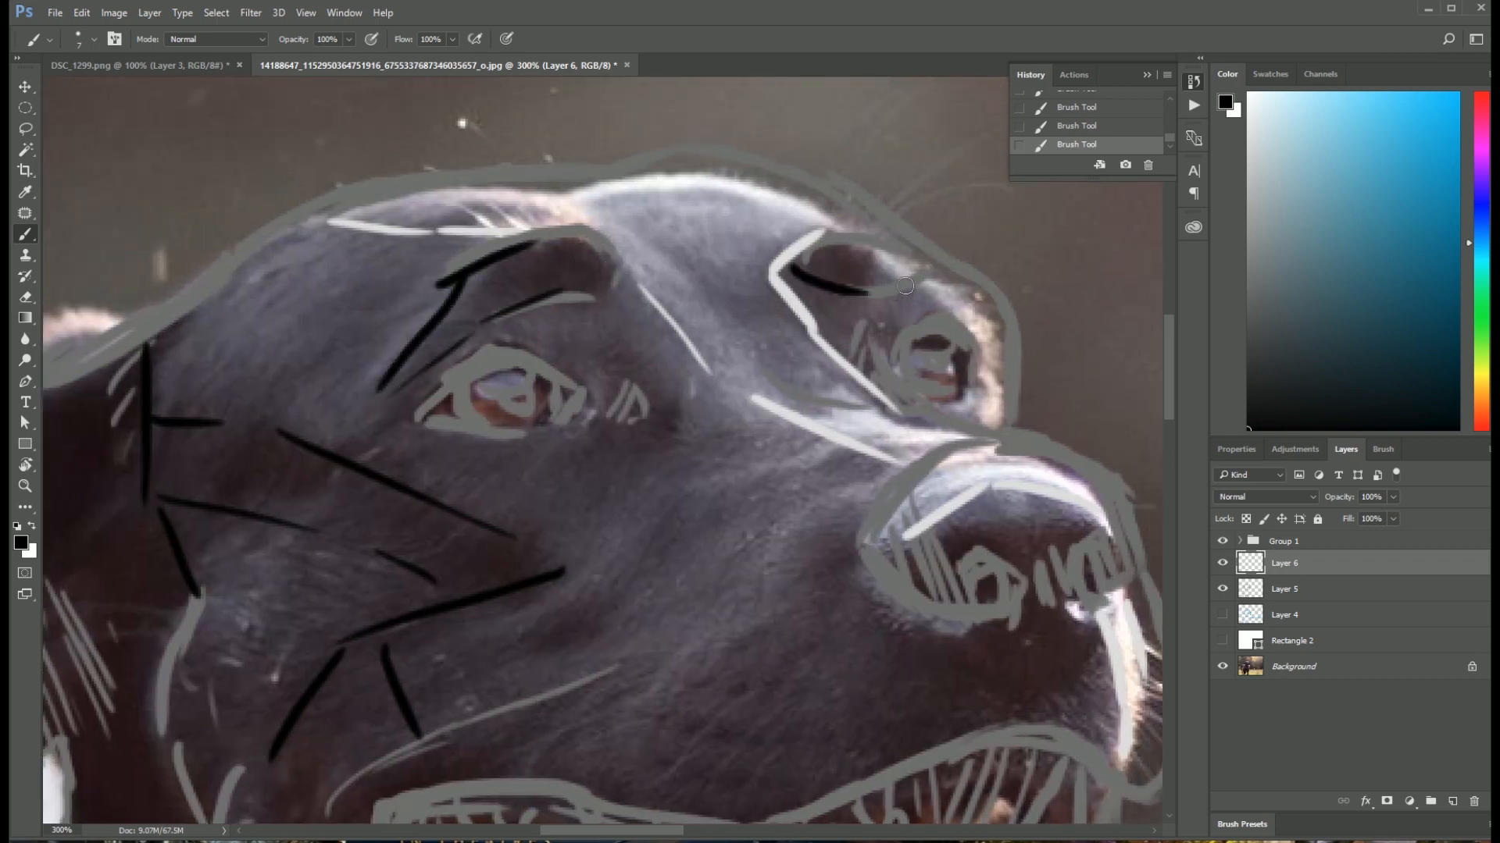
{"action": "left_click_drag", "start_coordinate": [826, 243], "coordinate": [912, 266]}
Step: Mark the shadow edges on the side and front of the muzzle and around the nose in black
{"action": "left_click_drag", "start_coordinate": [674, 524], "coordinate": [463, 314]}
{"action": "mouse_move", "coordinate": [653, 332]}
{"action": "left_mouse_down"}
{"action": "mouse_move", "coordinate": [542, 446]}
{"action": "mouse_move", "coordinate": [353, 518]}
{"action": "left_mouse_up"}
{"action": "left_click_drag", "start_coordinate": [904, 422], "coordinate": [915, 550]}
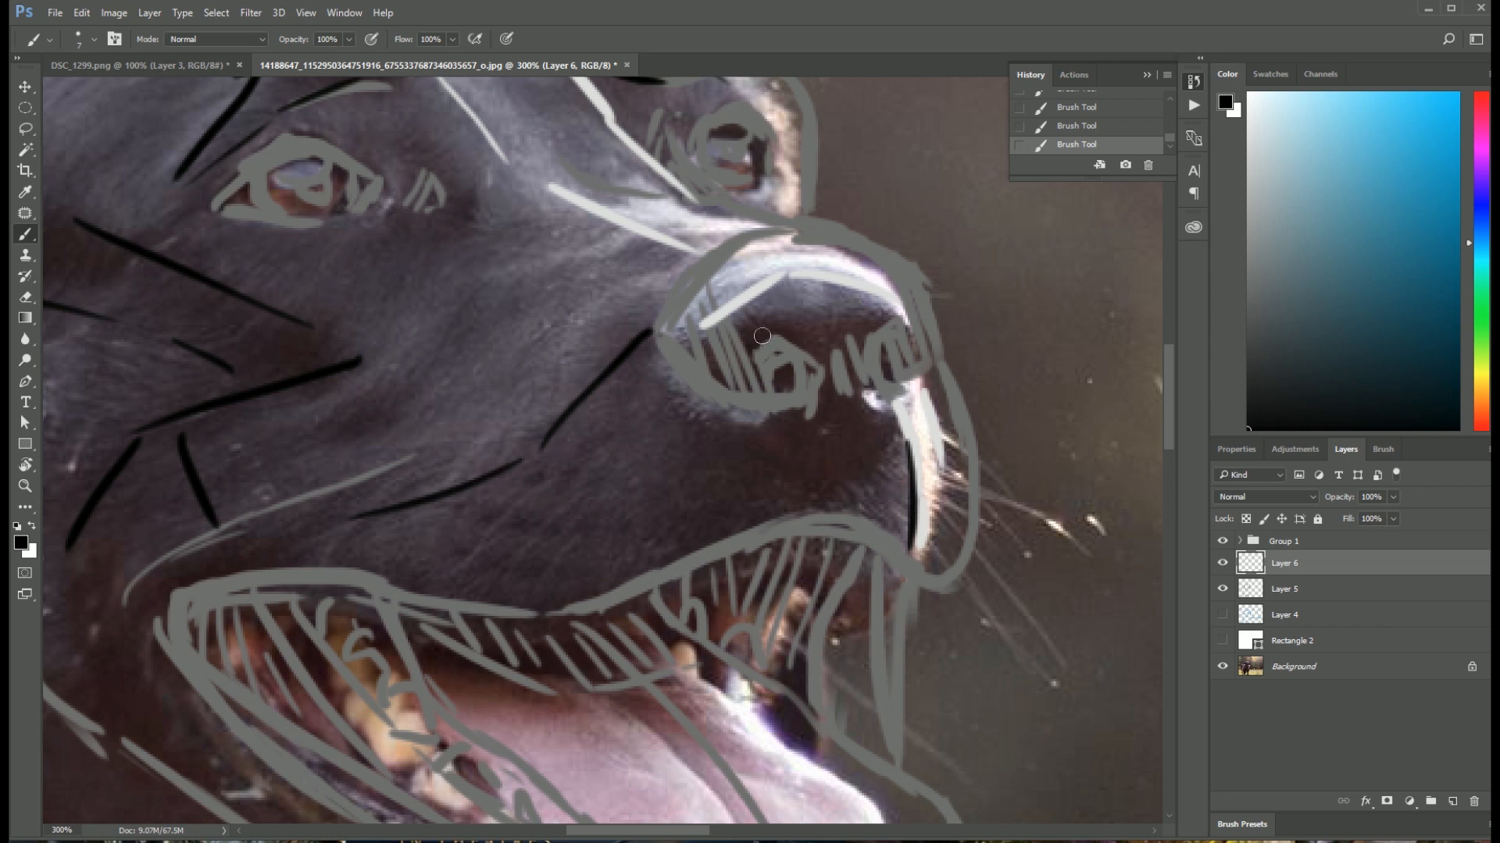
{"action": "mouse_move", "coordinate": [734, 323]}
{"action": "left_mouse_down"}
{"action": "mouse_move", "coordinate": [825, 307]}
{"action": "mouse_move", "coordinate": [891, 331]}
{"action": "left_mouse_up"}
{"action": "left_click_drag", "start_coordinate": [638, 362], "coordinate": [757, 442]}
{"action": "left_click_drag", "start_coordinate": [782, 431], "coordinate": [816, 419]}
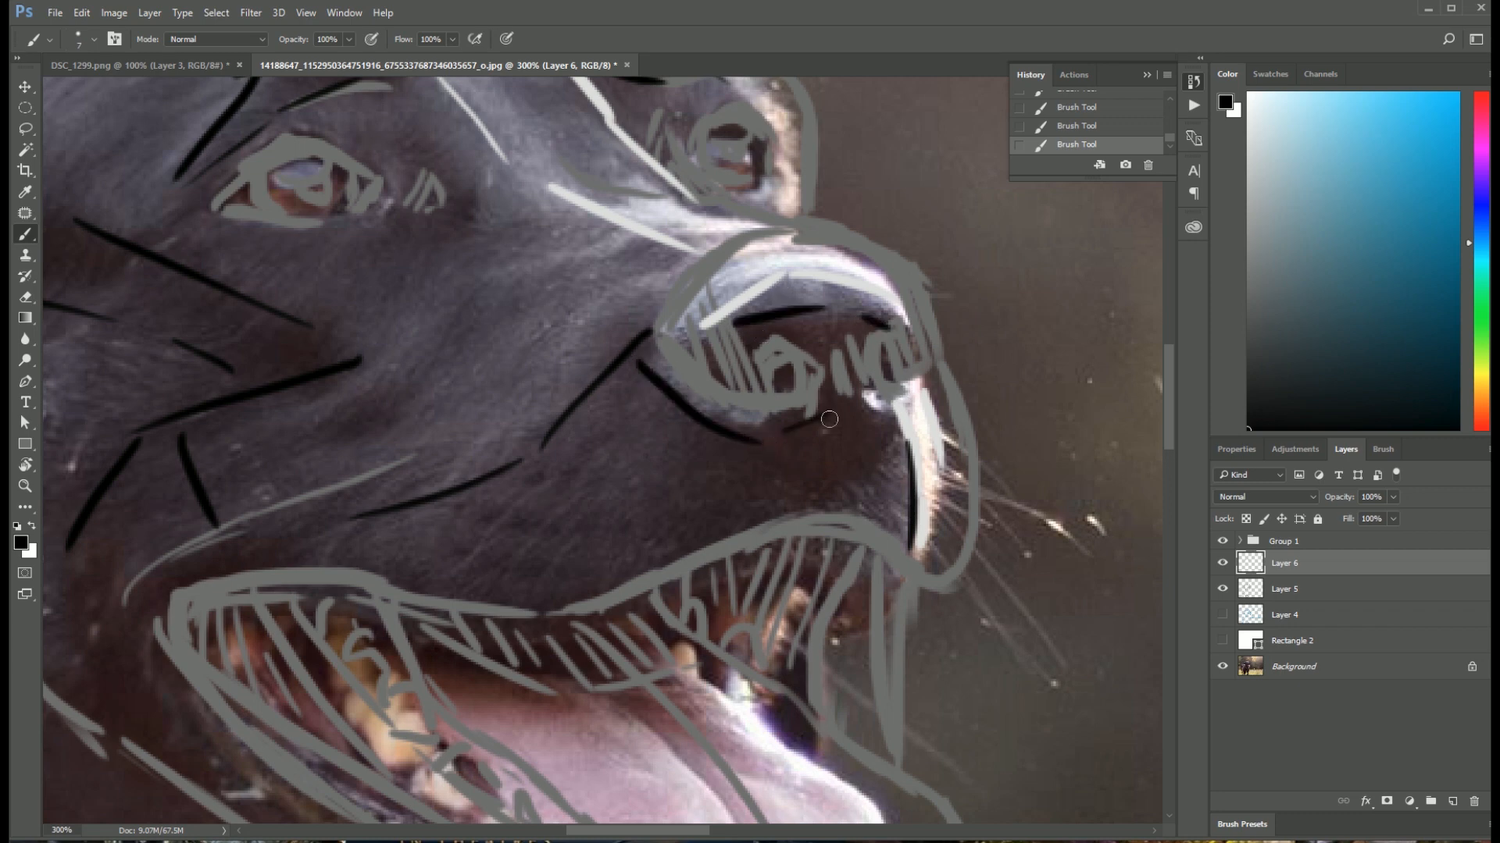
{"action": "mouse_move", "coordinate": [466, 506]}
{"action": "left_mouse_down"}
{"action": "mouse_move", "coordinate": [805, 311]}
{"action": "mouse_move", "coordinate": [560, 331]}
{"action": "left_mouse_up"}
Step: Draw black shadow lines on the neck and shoulder just below the tip of the ear
{"action": "key", "text": "ctrl+minus"}
{"action": "key", "text": "ctrl+minus"}
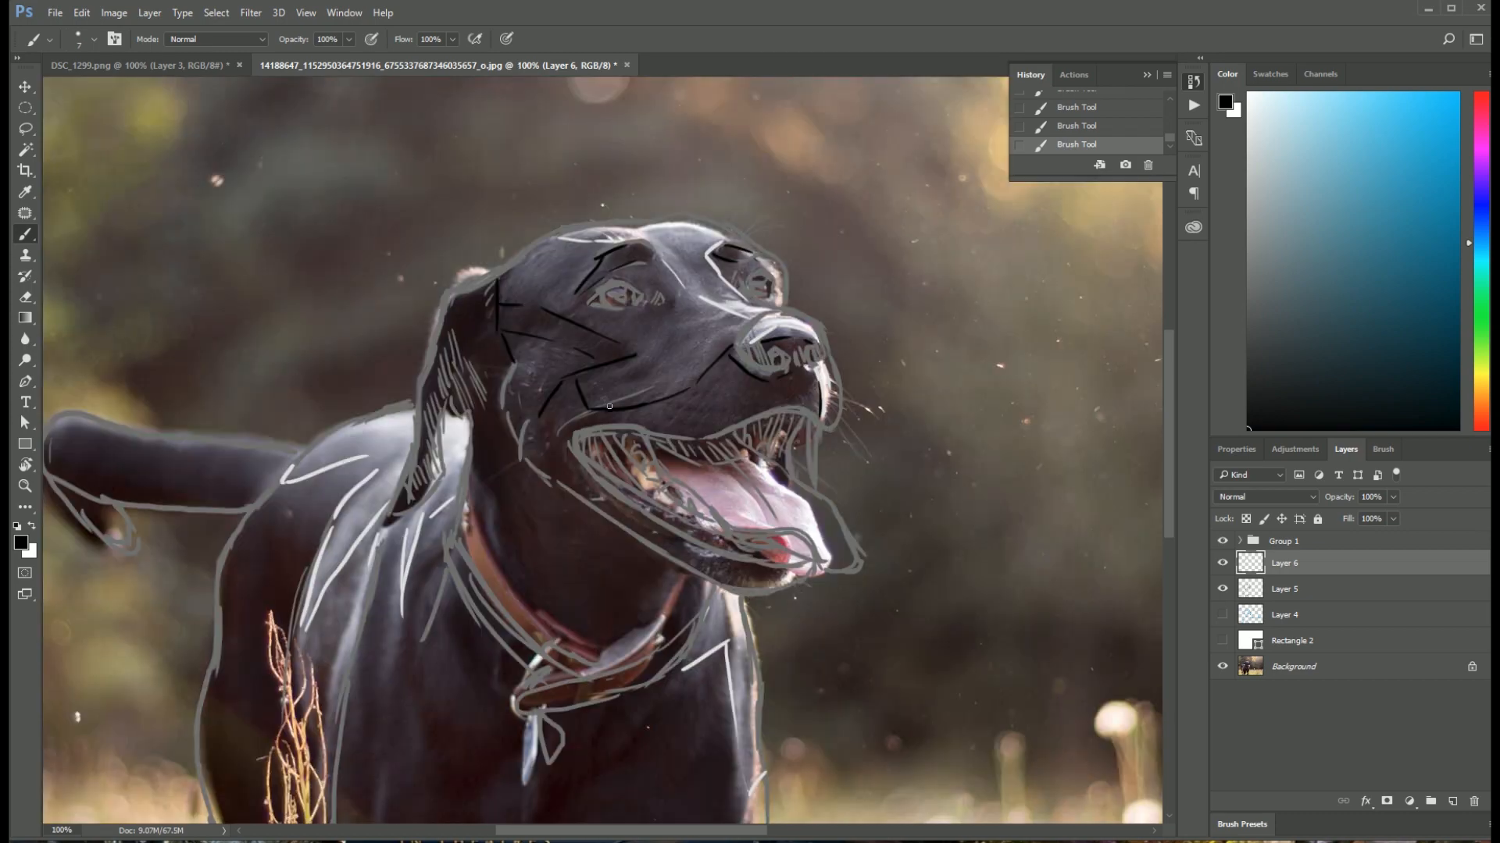
{"action": "left_click_drag", "start_coordinate": [605, 522], "coordinate": [469, 352]}
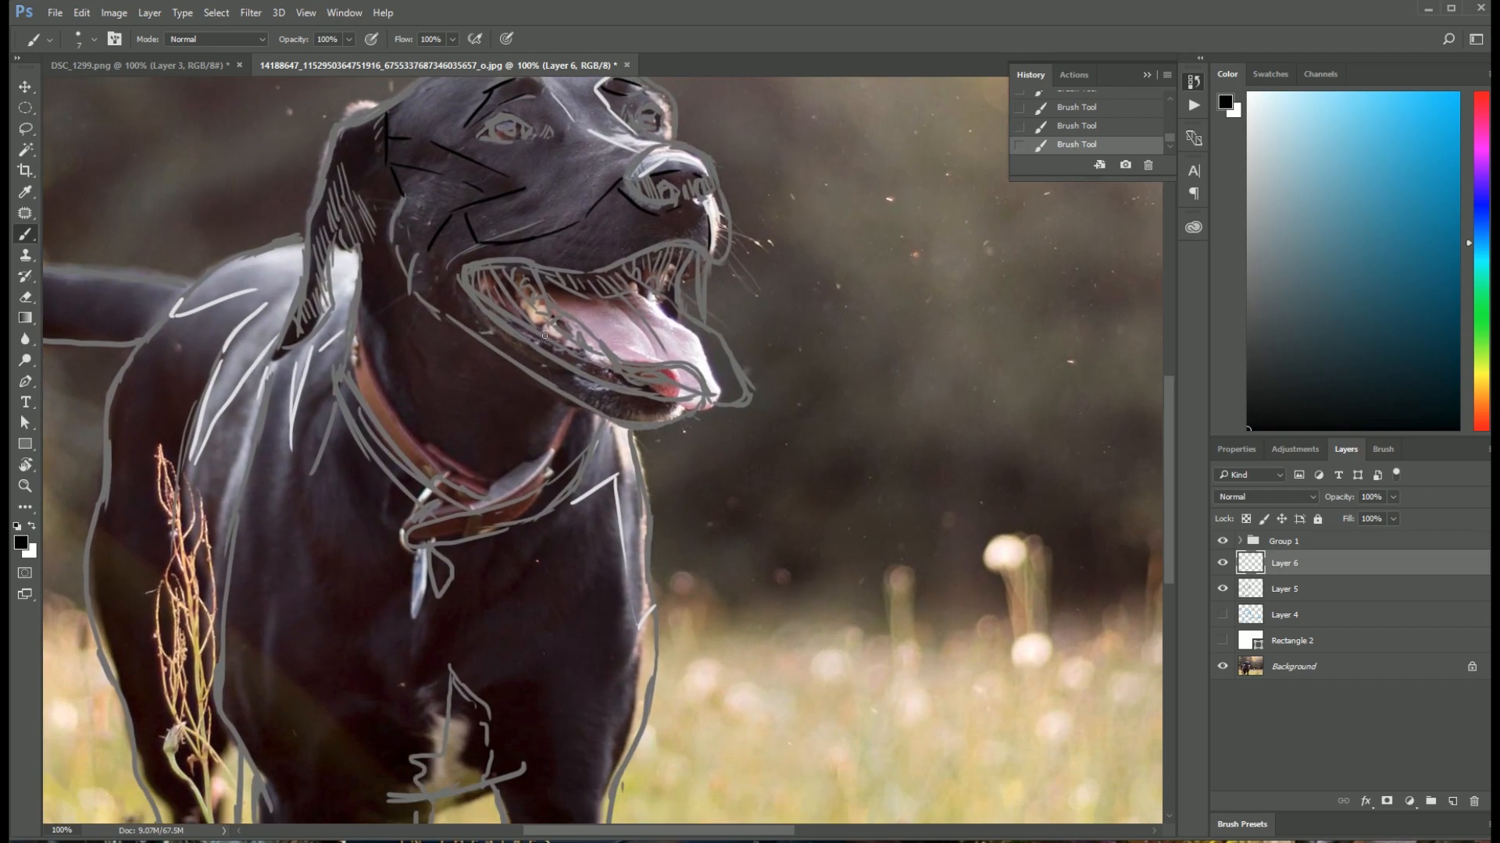
{"action": "left_click_drag", "start_coordinate": [289, 358], "coordinate": [243, 470]}
{"action": "mouse_move", "coordinate": [285, 401]}
{"action": "left_mouse_down"}
{"action": "mouse_move", "coordinate": [303, 436]}
{"action": "mouse_move", "coordinate": [348, 378]}
{"action": "left_mouse_up"}
Step: Extend the black shadow lines down the shoulder and onto the middle of the chest above the white patch
{"action": "scroll", "coordinate": [505, 482], "scroll_direction": "down", "scroll_amount": 3}
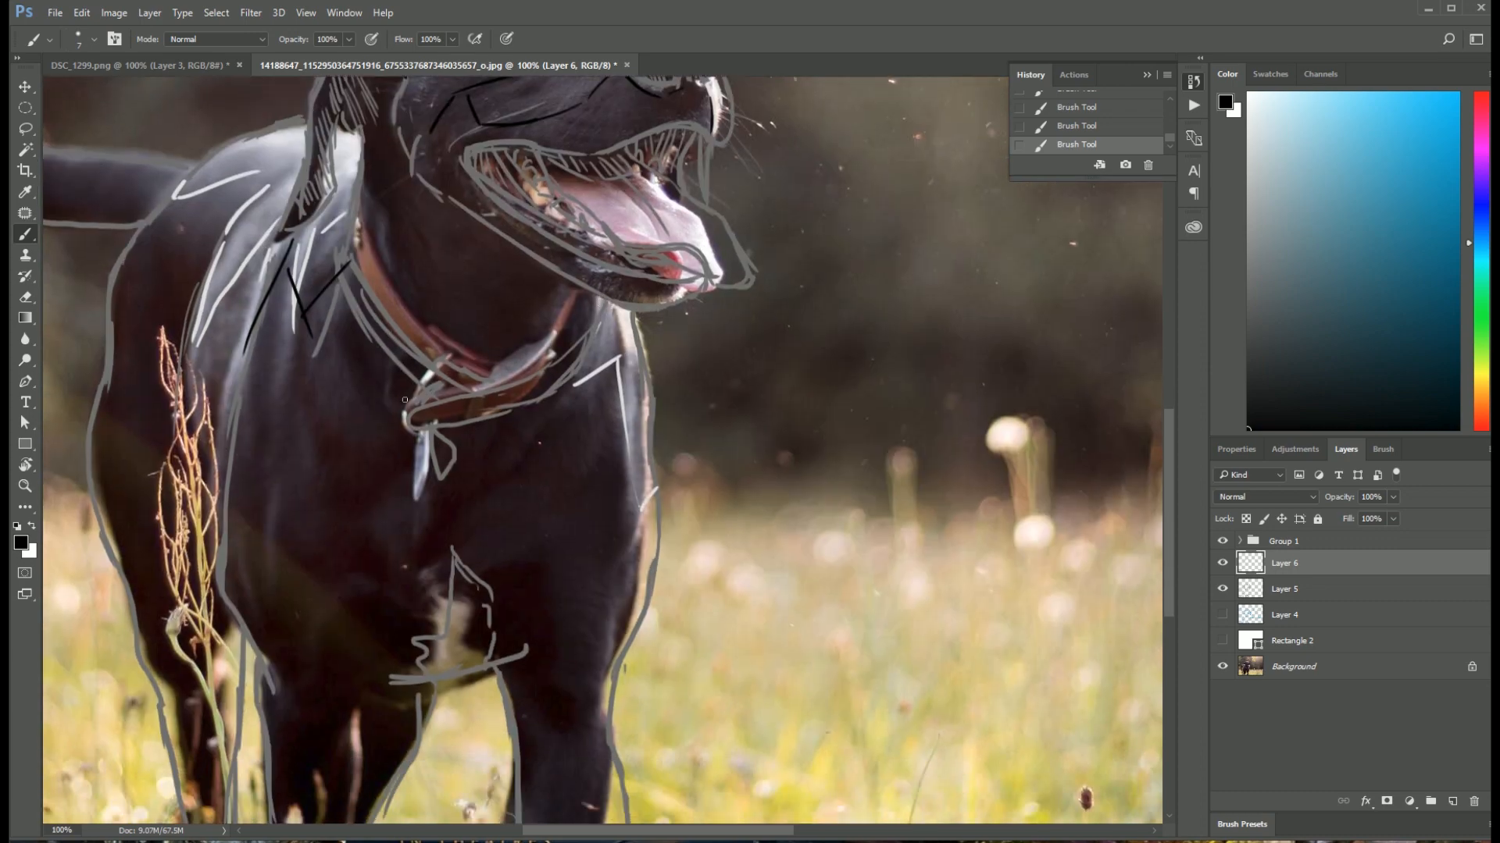
{"action": "mouse_move", "coordinate": [341, 327]}
{"action": "left_mouse_down"}
{"action": "mouse_move", "coordinate": [351, 395]}
{"action": "mouse_move", "coordinate": [321, 447]}
{"action": "left_mouse_up"}
{"action": "mouse_move", "coordinate": [308, 352]}
{"action": "left_mouse_down"}
{"action": "mouse_move", "coordinate": [331, 482]}
{"action": "mouse_move", "coordinate": [249, 632]}
{"action": "left_mouse_up"}
{"action": "left_click_drag", "start_coordinate": [371, 521], "coordinate": [422, 592]}
{"action": "left_click_drag", "start_coordinate": [377, 512], "coordinate": [413, 460]}
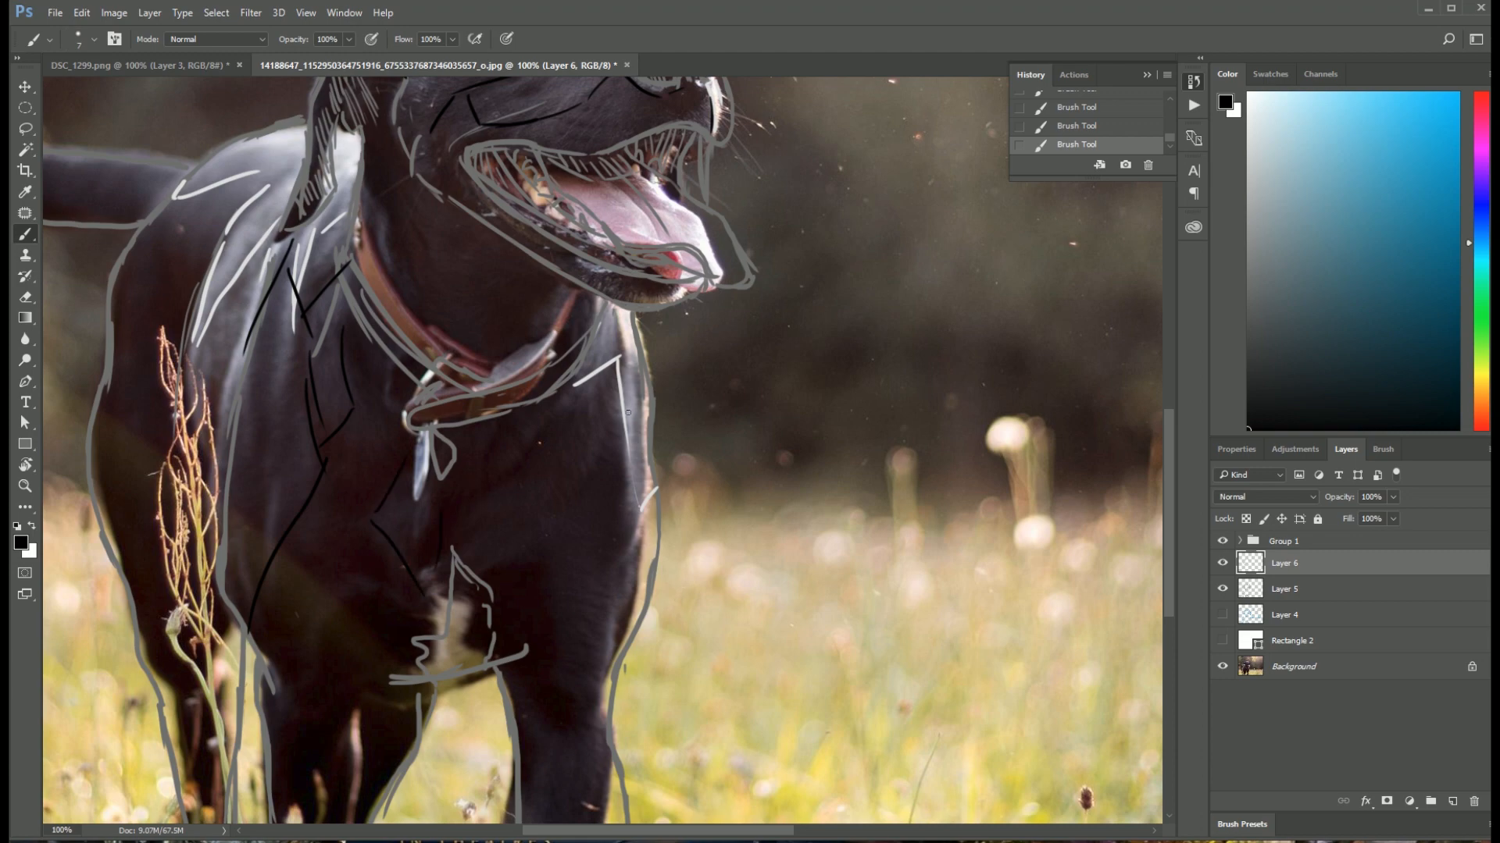
Step: Add black shadow lines beside the highlights on the far side of the chest and on the dog's back
{"action": "mouse_move", "coordinate": [559, 395]}
{"action": "left_mouse_down"}
{"action": "mouse_move", "coordinate": [617, 372]}
{"action": "mouse_move", "coordinate": [614, 472]}
{"action": "left_mouse_up"}
{"action": "left_click_drag", "start_coordinate": [355, 256], "coordinate": [593, 225]}
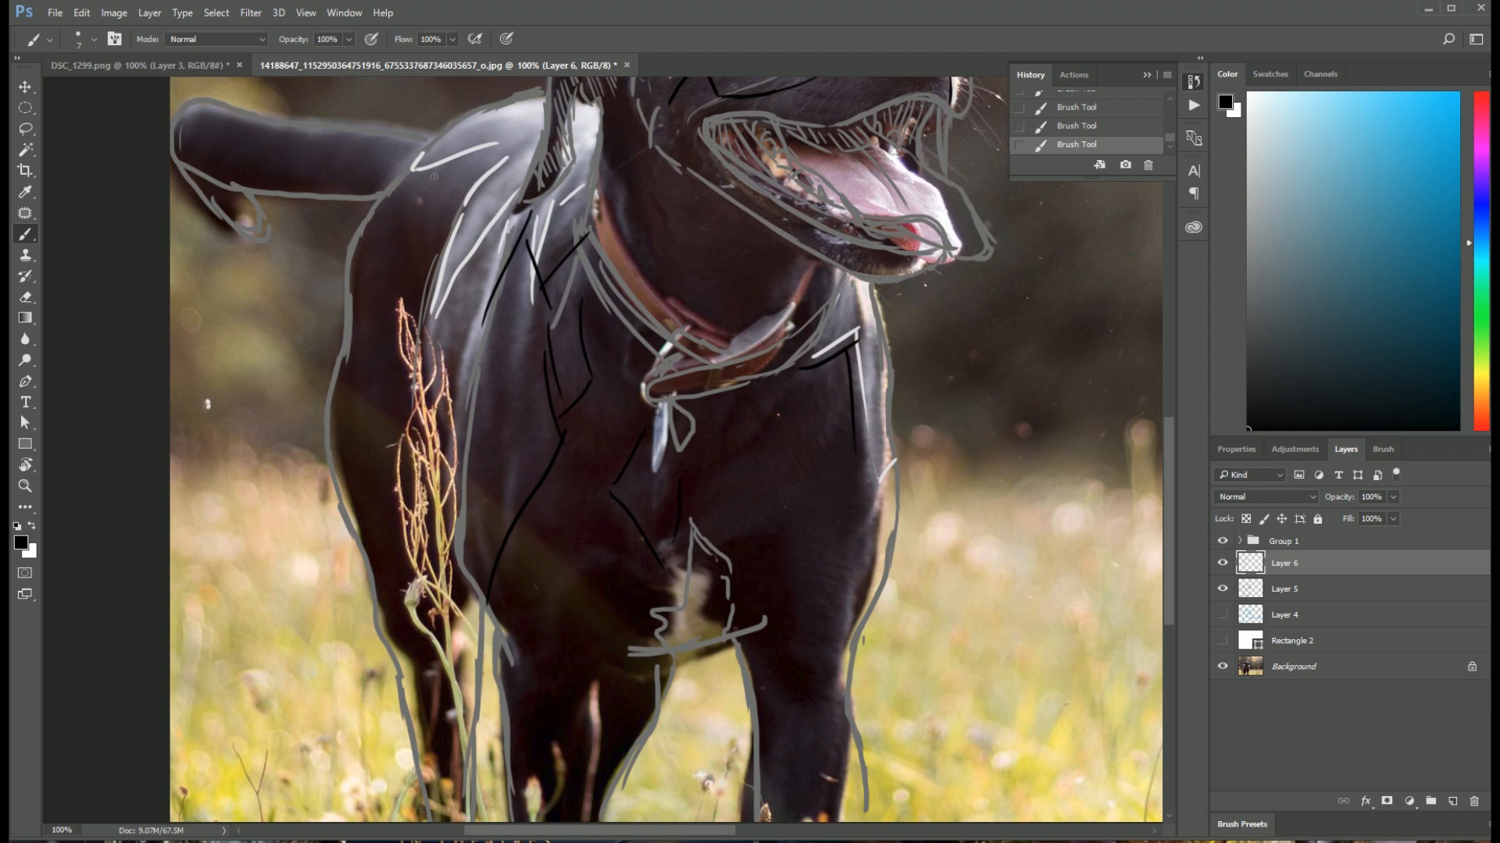
{"action": "mouse_move", "coordinate": [391, 187]}
{"action": "left_mouse_down"}
{"action": "mouse_move", "coordinate": [489, 162]}
{"action": "mouse_move", "coordinate": [431, 300]}
{"action": "left_mouse_up"}
Step: Toggle the visibility of Rectangle 2, Layer 4 and Layer 6 to compare the light and shadow lines with the sketch and photo
{"action": "left_click", "coordinate": [1222, 641]}
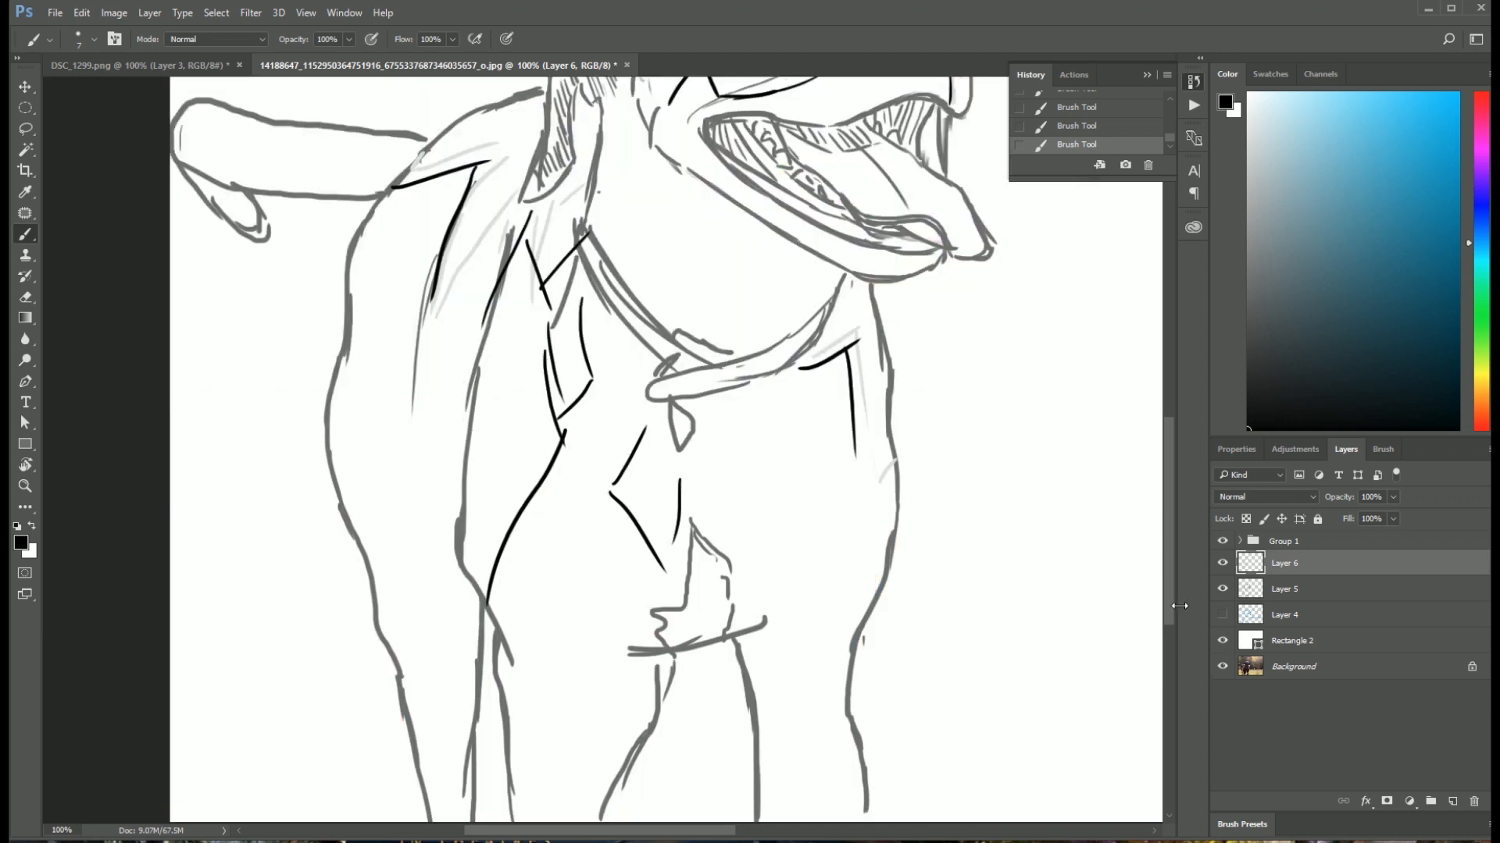
{"action": "left_click_drag", "start_coordinate": [904, 349], "coordinate": [771, 488]}
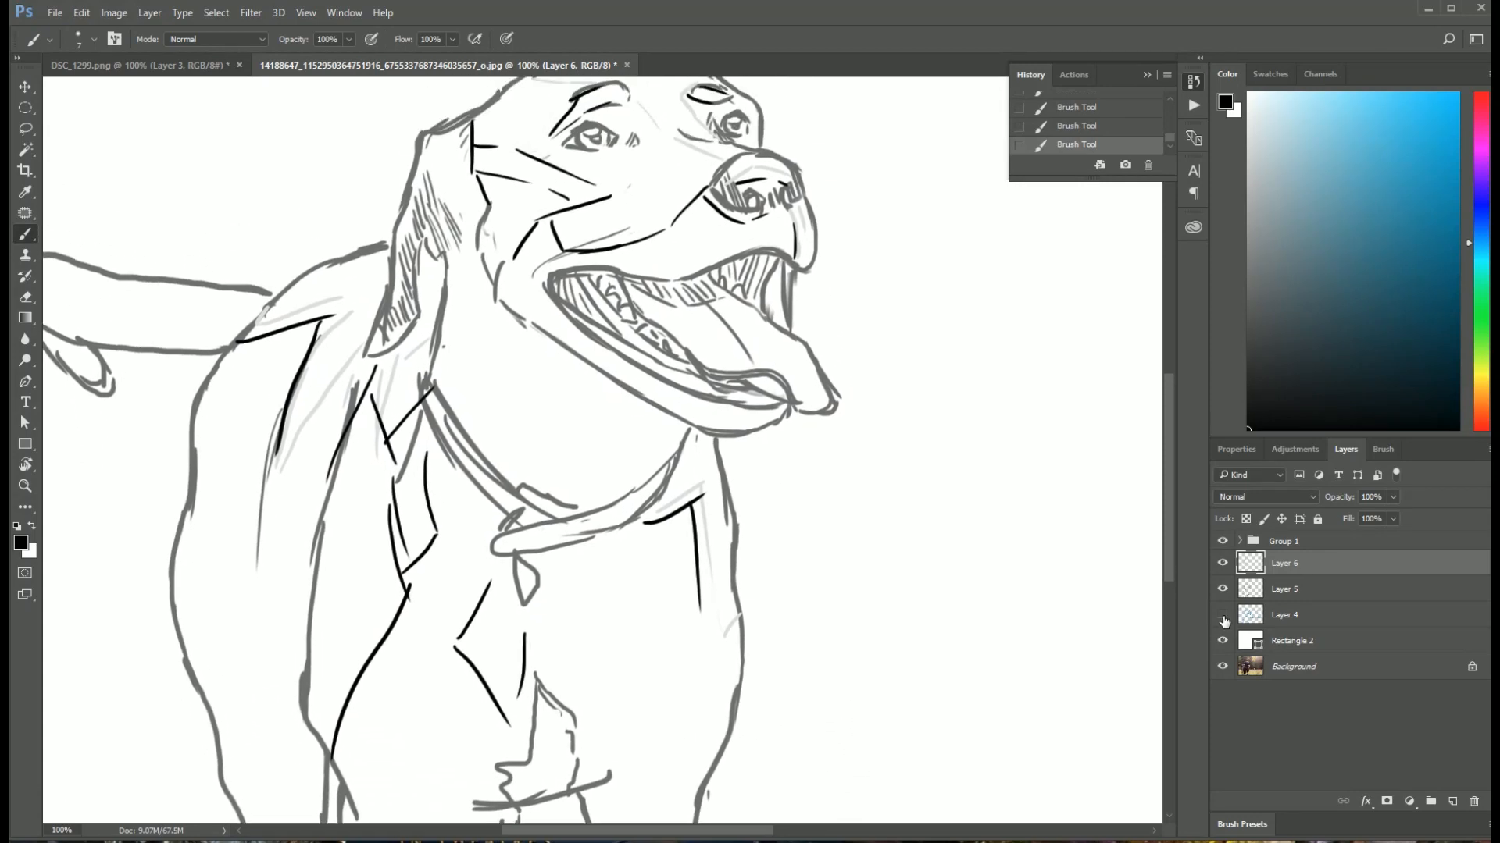
{"action": "left_click", "coordinate": [1222, 615]}
{"action": "left_click", "coordinate": [1222, 616]}
{"action": "left_click", "coordinate": [1223, 641]}
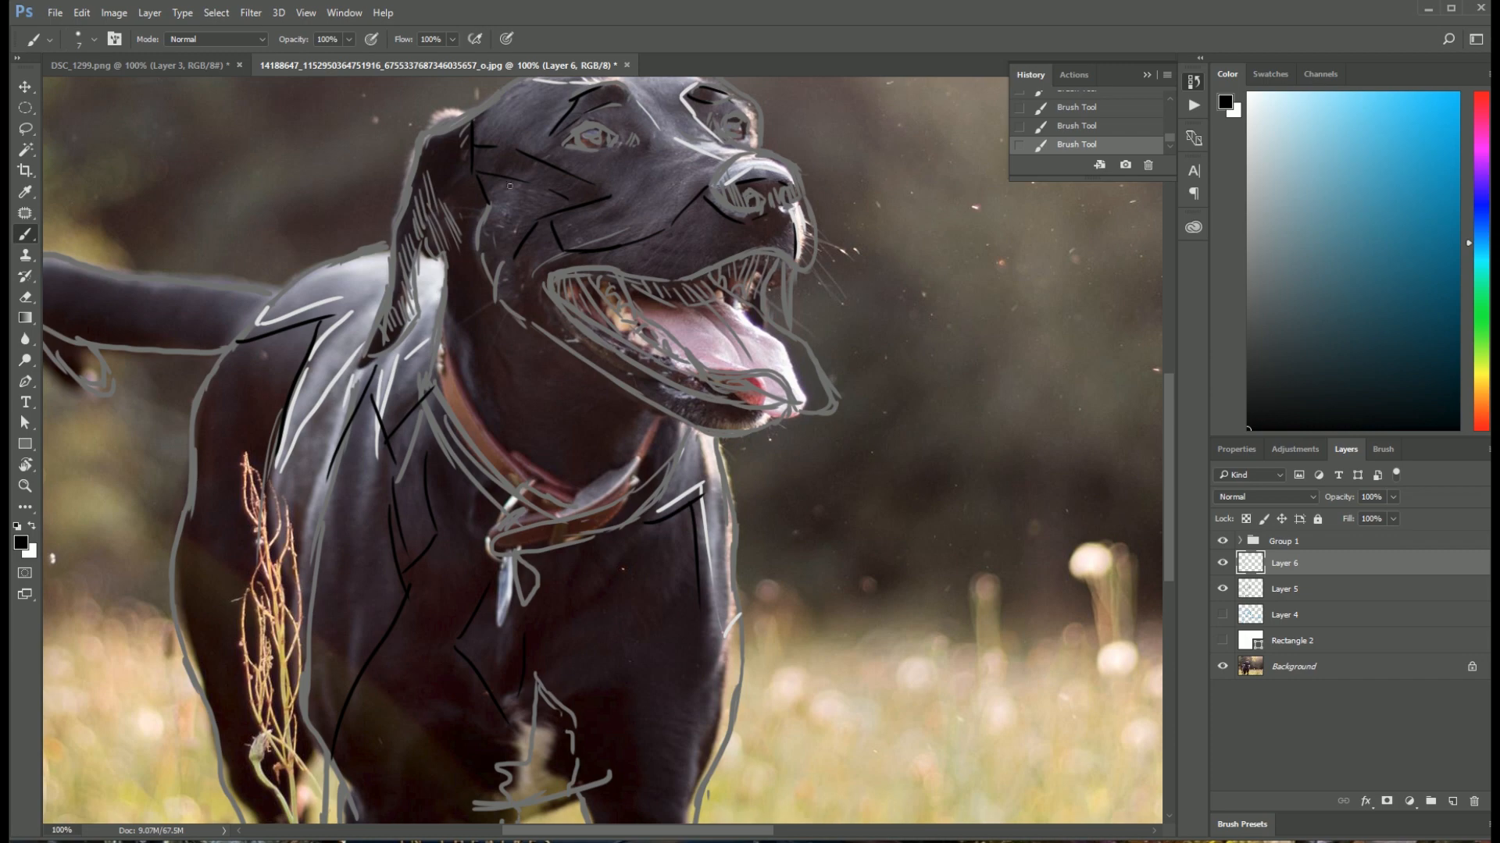
{"action": "mouse_move", "coordinate": [811, 424]}
{"action": "left_mouse_down"}
{"action": "mouse_move", "coordinate": [783, 220]}
{"action": "mouse_move", "coordinate": [834, 417]}
{"action": "mouse_move", "coordinate": [804, 459]}
{"action": "left_mouse_up"}
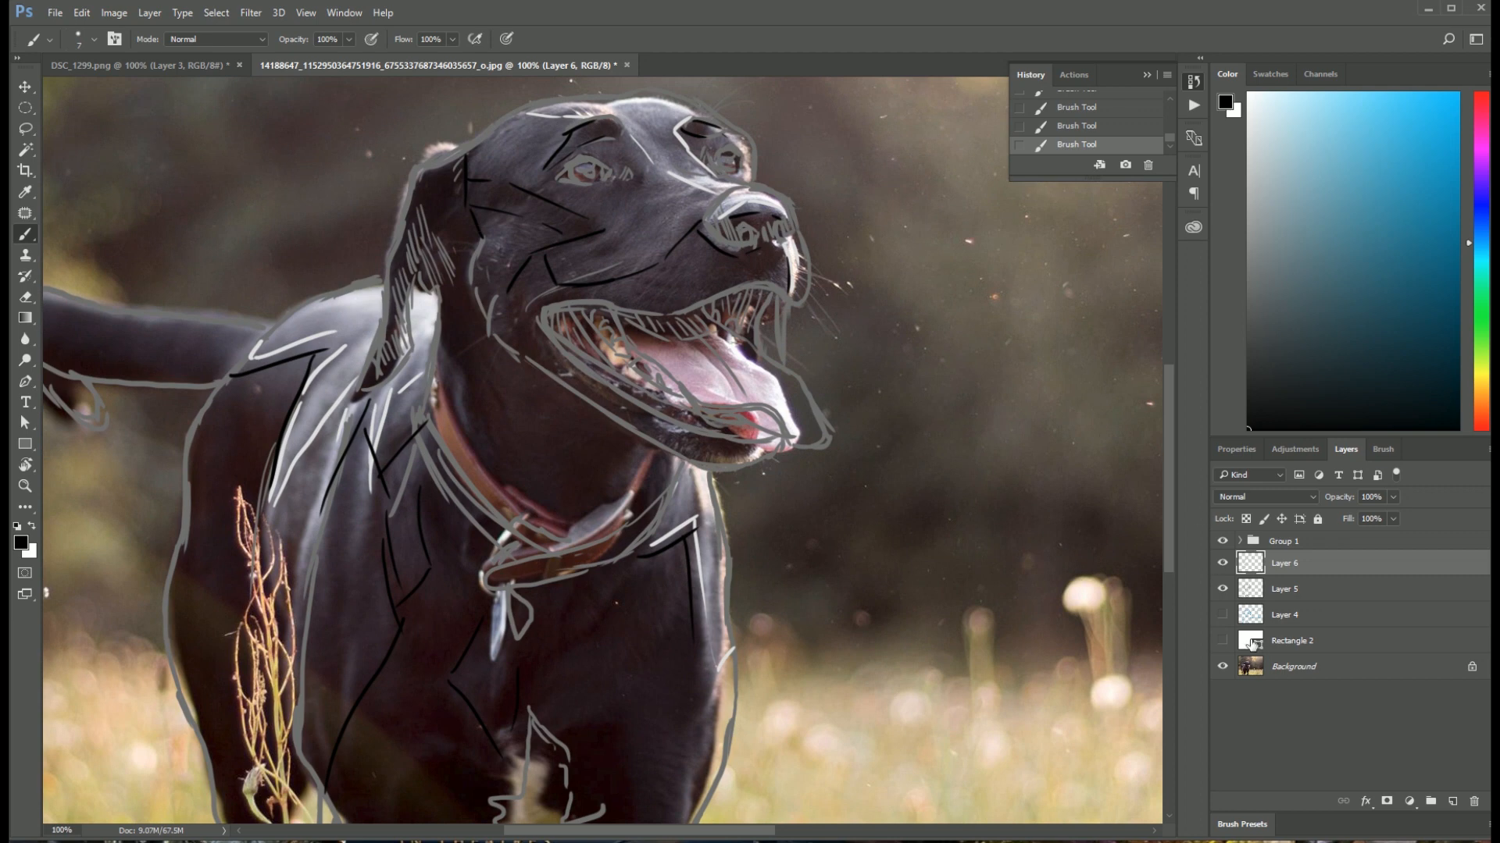
{"action": "left_click", "coordinate": [1223, 563]}
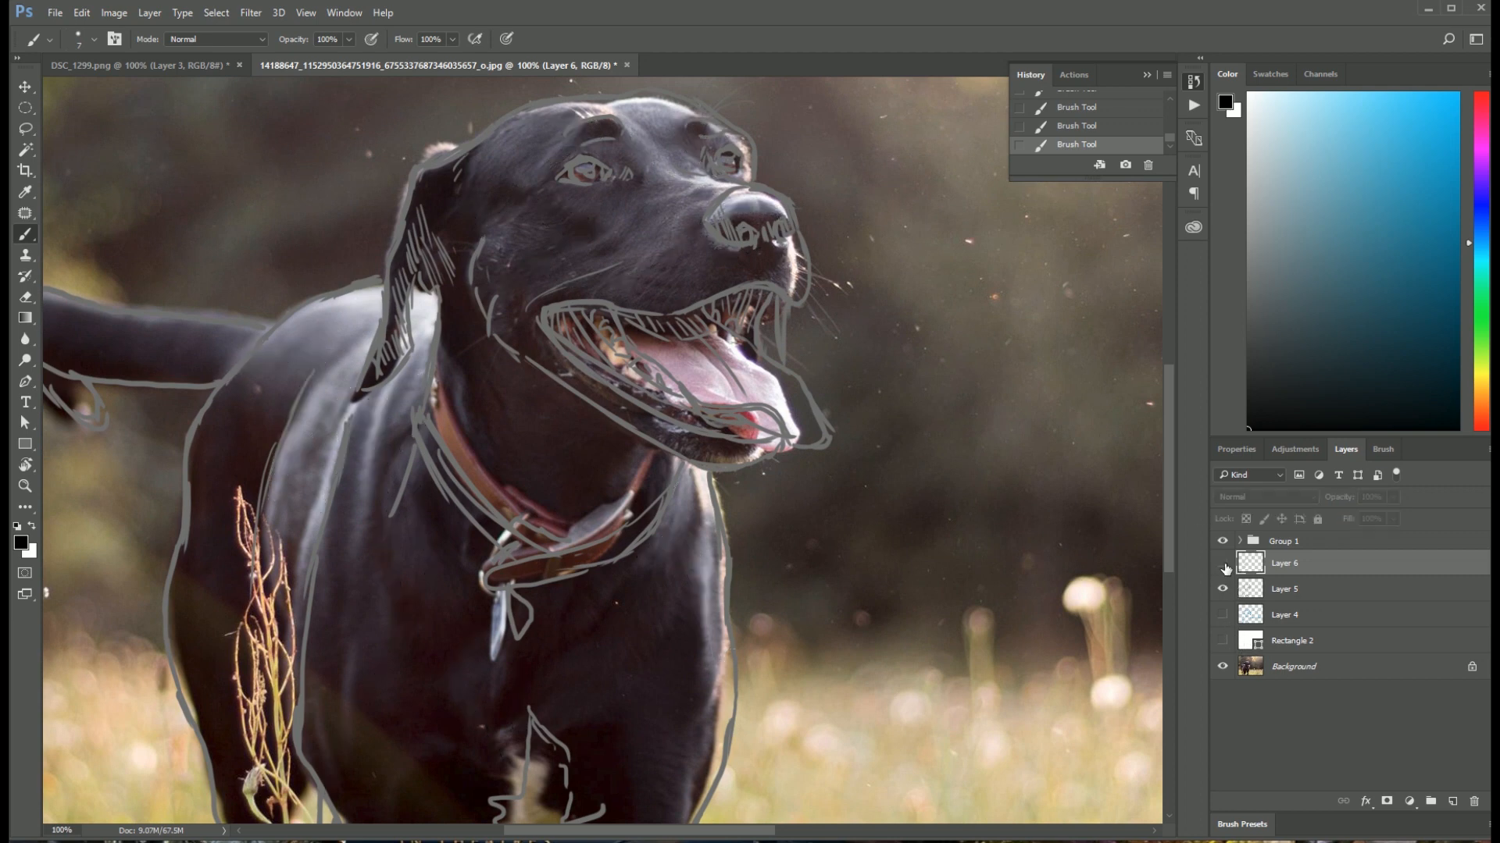
Step: Turn Layer 6, Rectangle 2, Layer 4 and the Background on and off to review each drawing stage against the photo
{"action": "left_click", "coordinate": [1223, 563]}
{"action": "left_click", "coordinate": [1223, 641]}
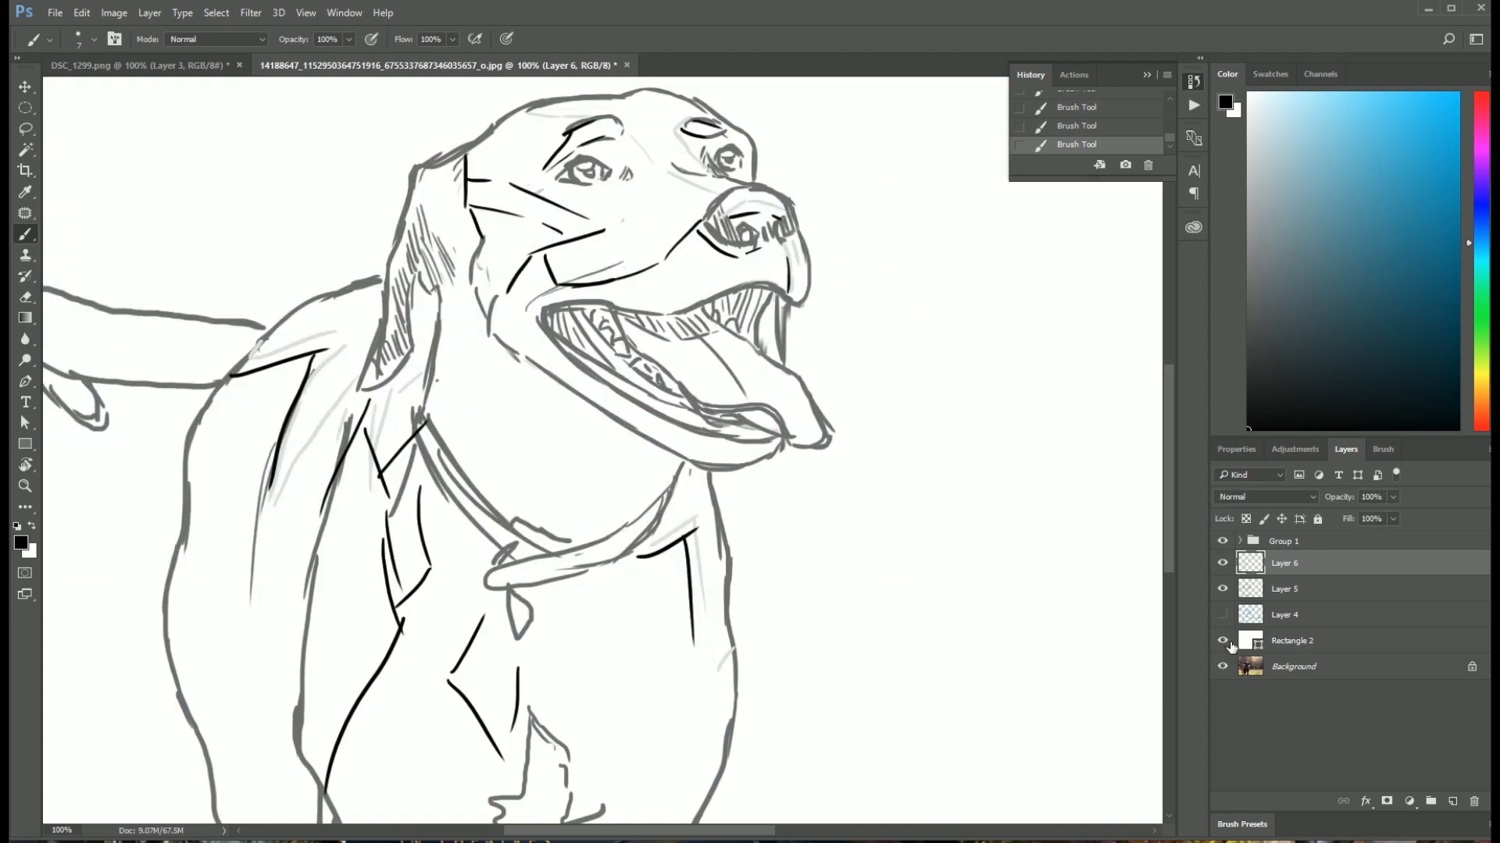
{"action": "left_click", "coordinate": [1223, 615]}
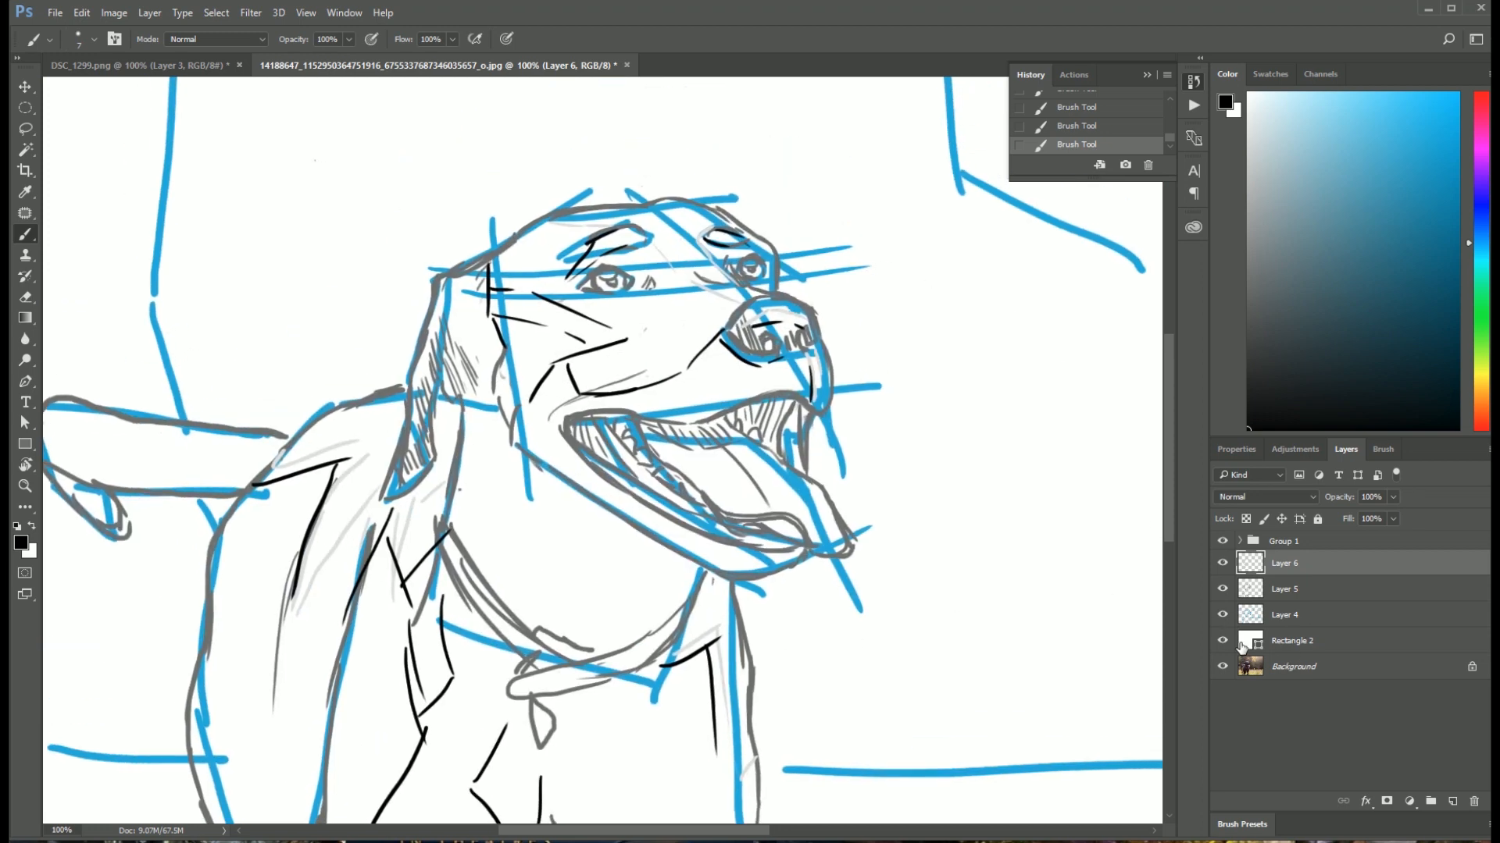
{"action": "left_click", "coordinate": [1223, 616]}
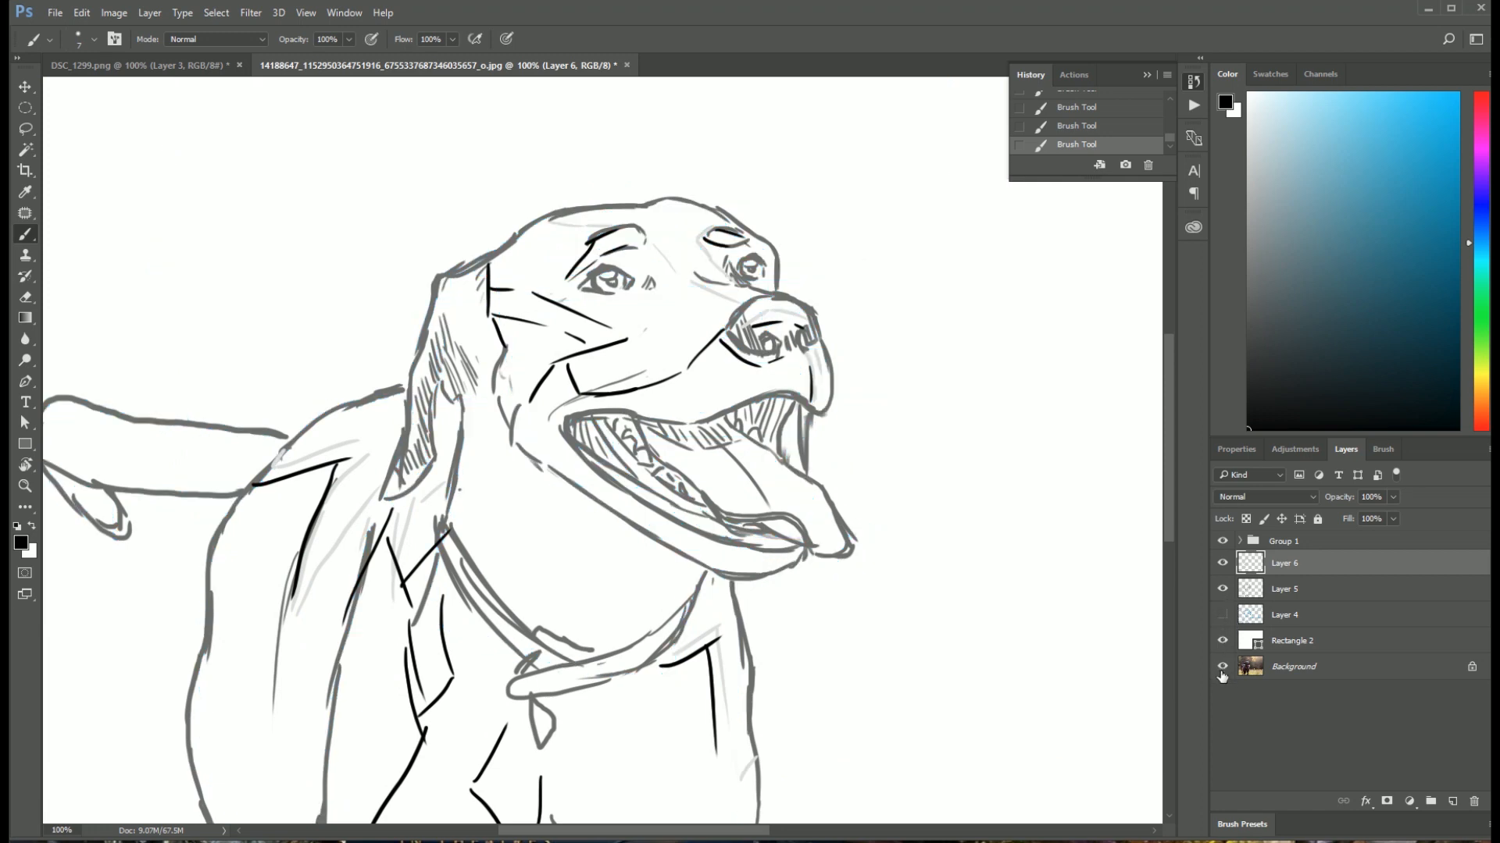
{"action": "left_click", "coordinate": [1224, 667]}
{"action": "left_click", "coordinate": [1224, 642]}
{"action": "left_click", "coordinate": [1224, 668]}
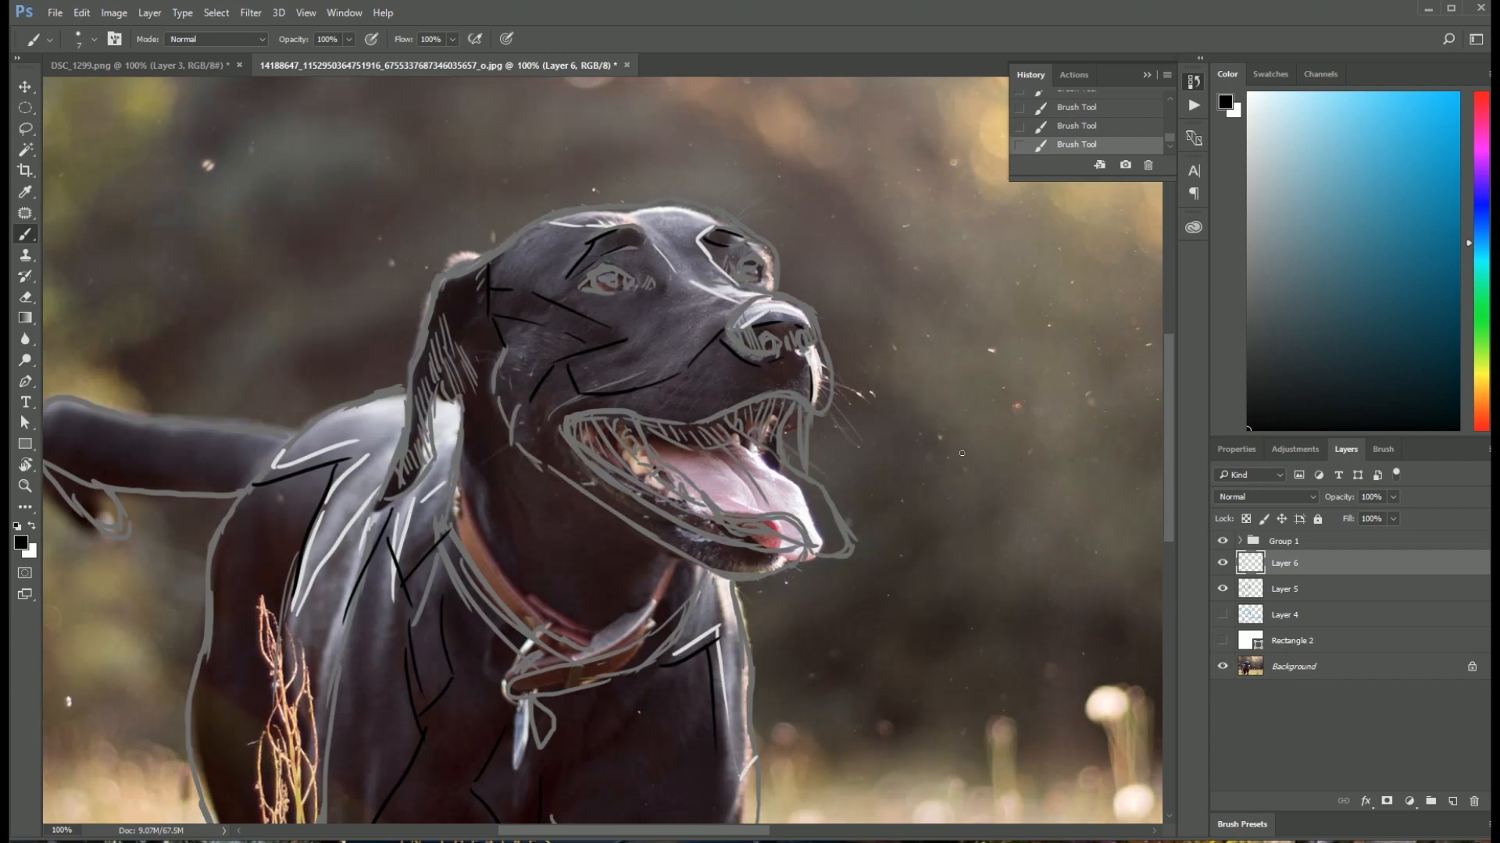
Step: Add a new layer above Layer 6 and set the foreground color to a bright green
{"action": "key", "text": "ctrl+plus"}
{"action": "key", "text": "ctrl+plus"}
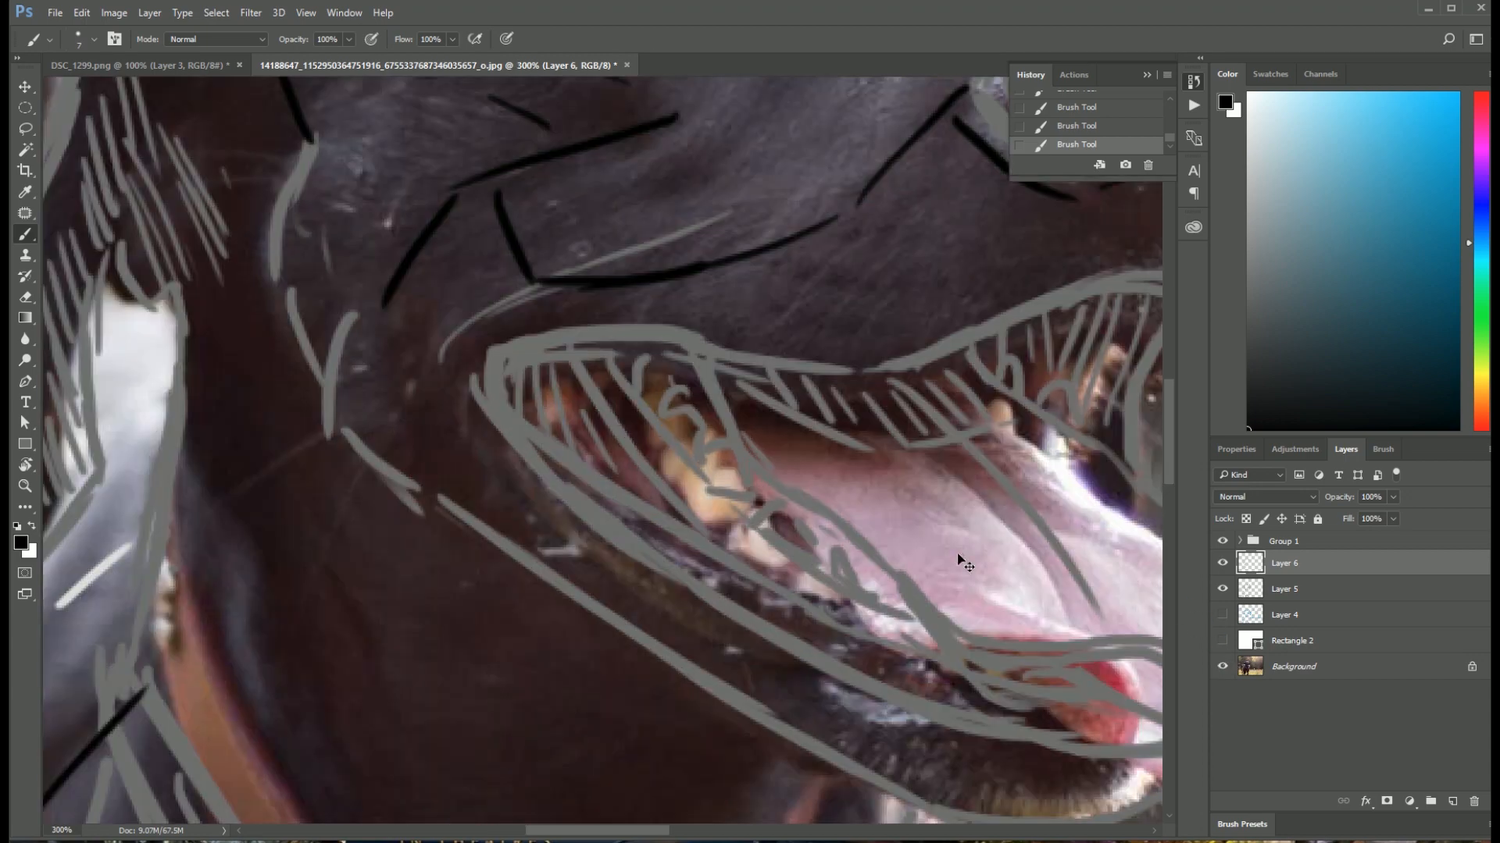
{"action": "mouse_move", "coordinate": [600, 251]}
{"action": "left_mouse_down"}
{"action": "mouse_move", "coordinate": [586, 438]}
{"action": "mouse_move", "coordinate": [563, 445]}
{"action": "left_mouse_up"}
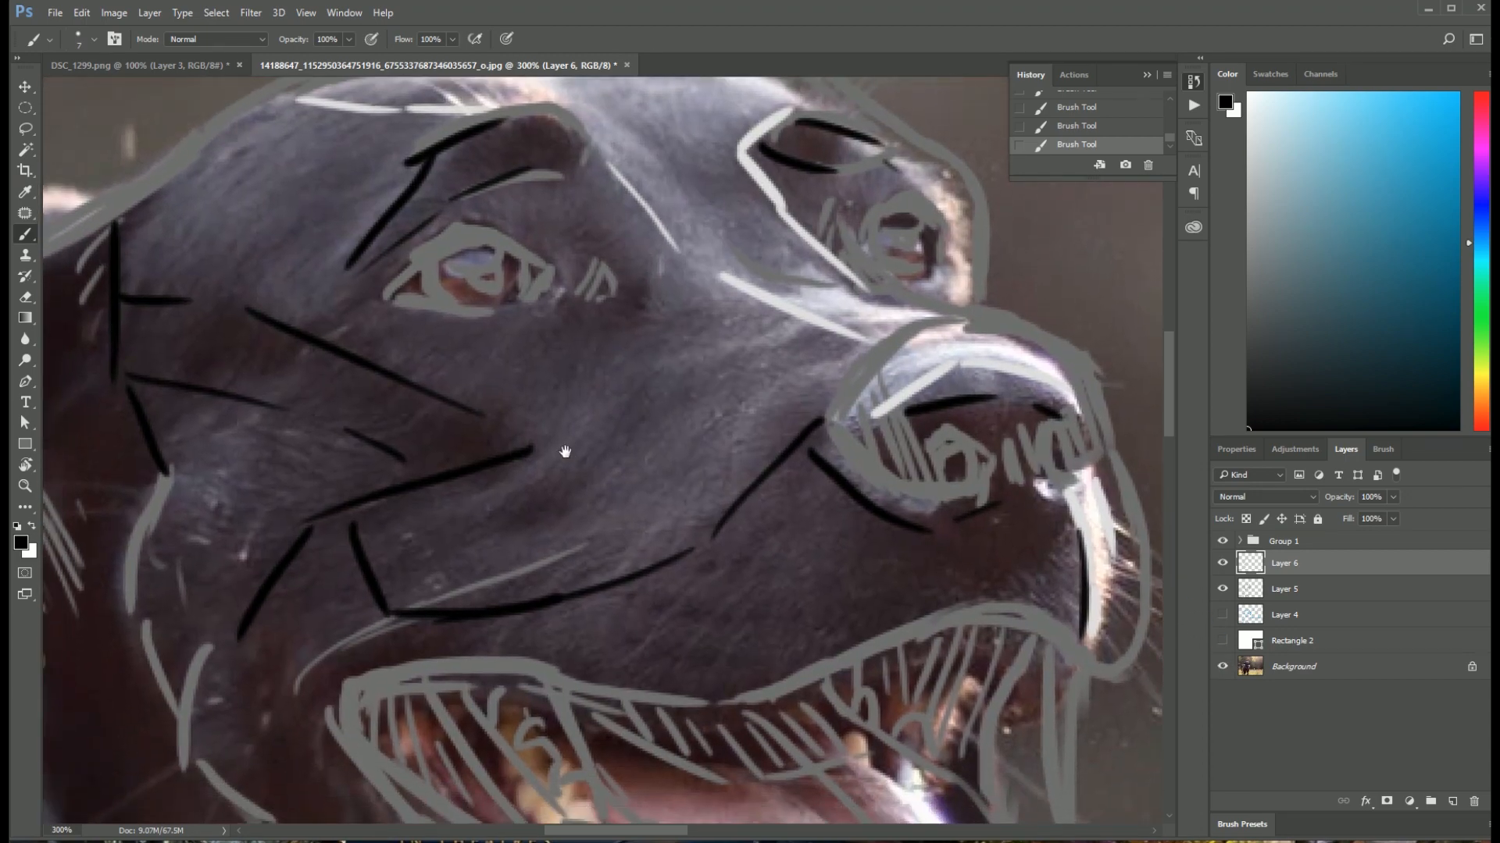
{"action": "left_click_drag", "start_coordinate": [447, 445], "coordinate": [510, 394]}
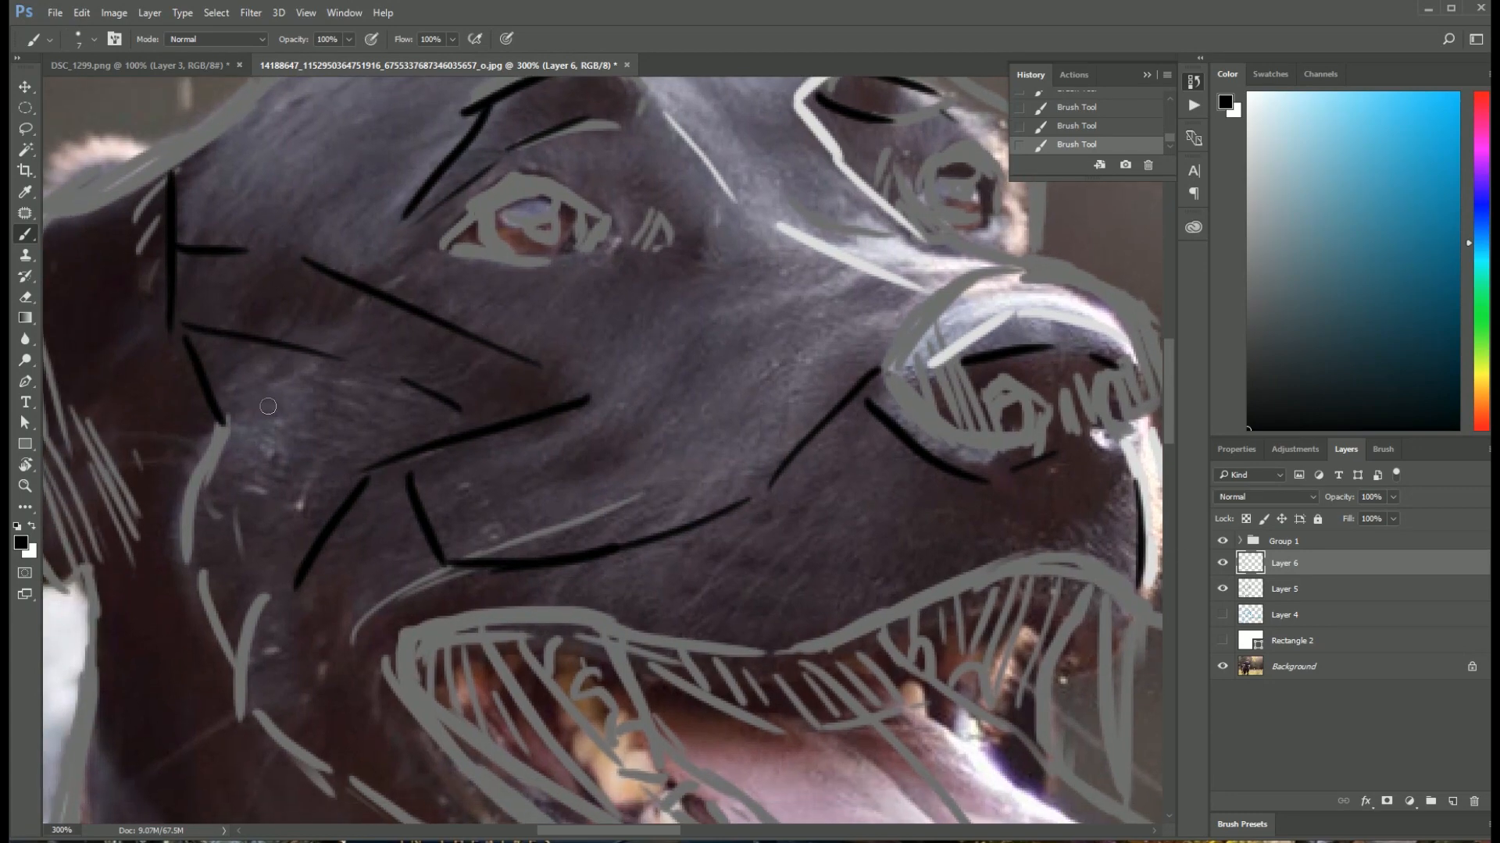
{"action": "key", "text": "ctrl+minus"}
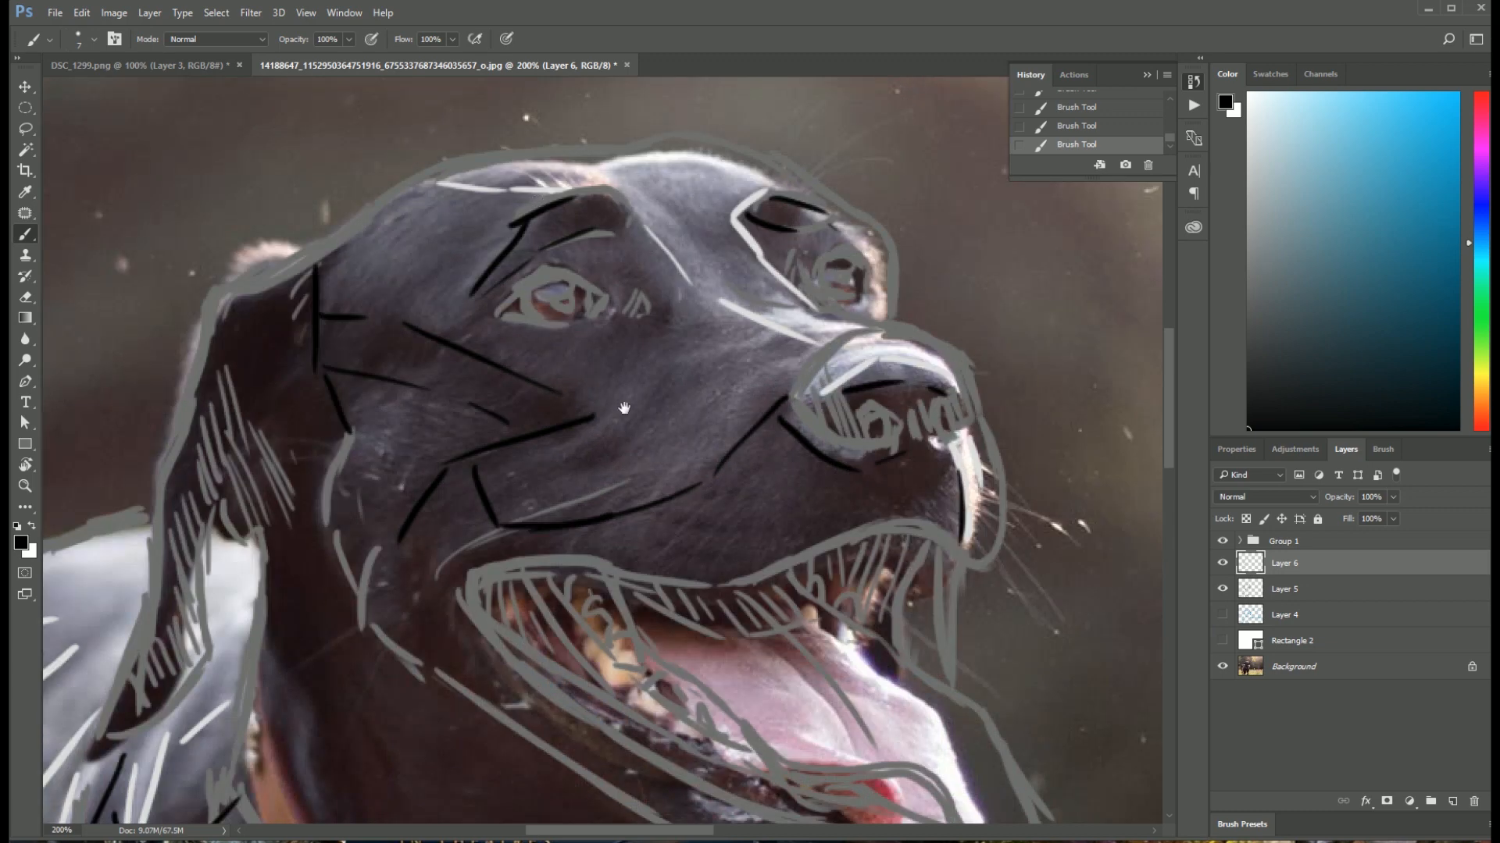
{"action": "left_click_drag", "start_coordinate": [624, 408], "coordinate": [610, 380]}
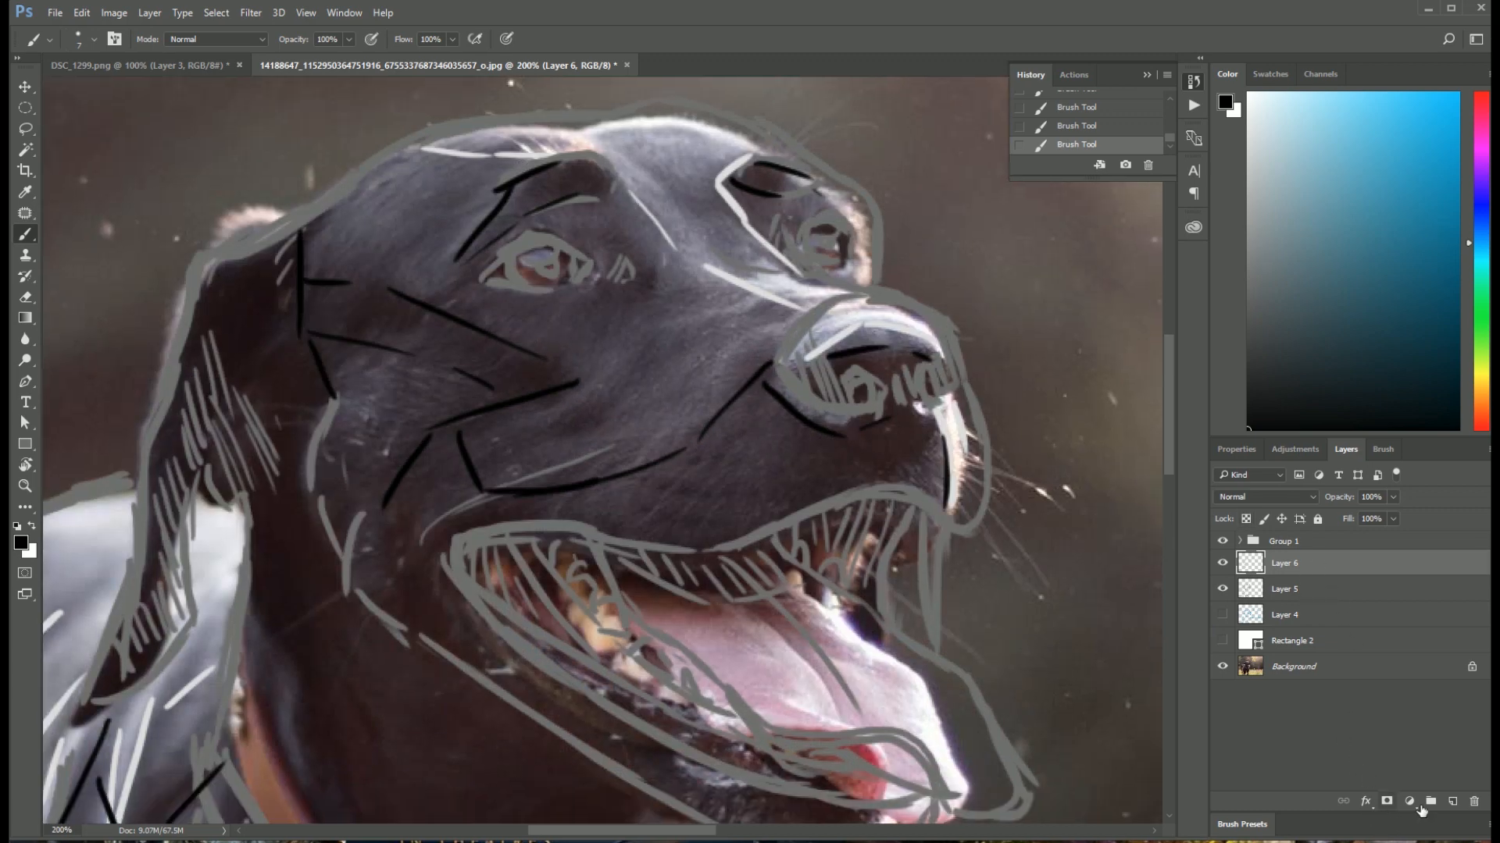
{"action": "left_click", "coordinate": [1453, 802]}
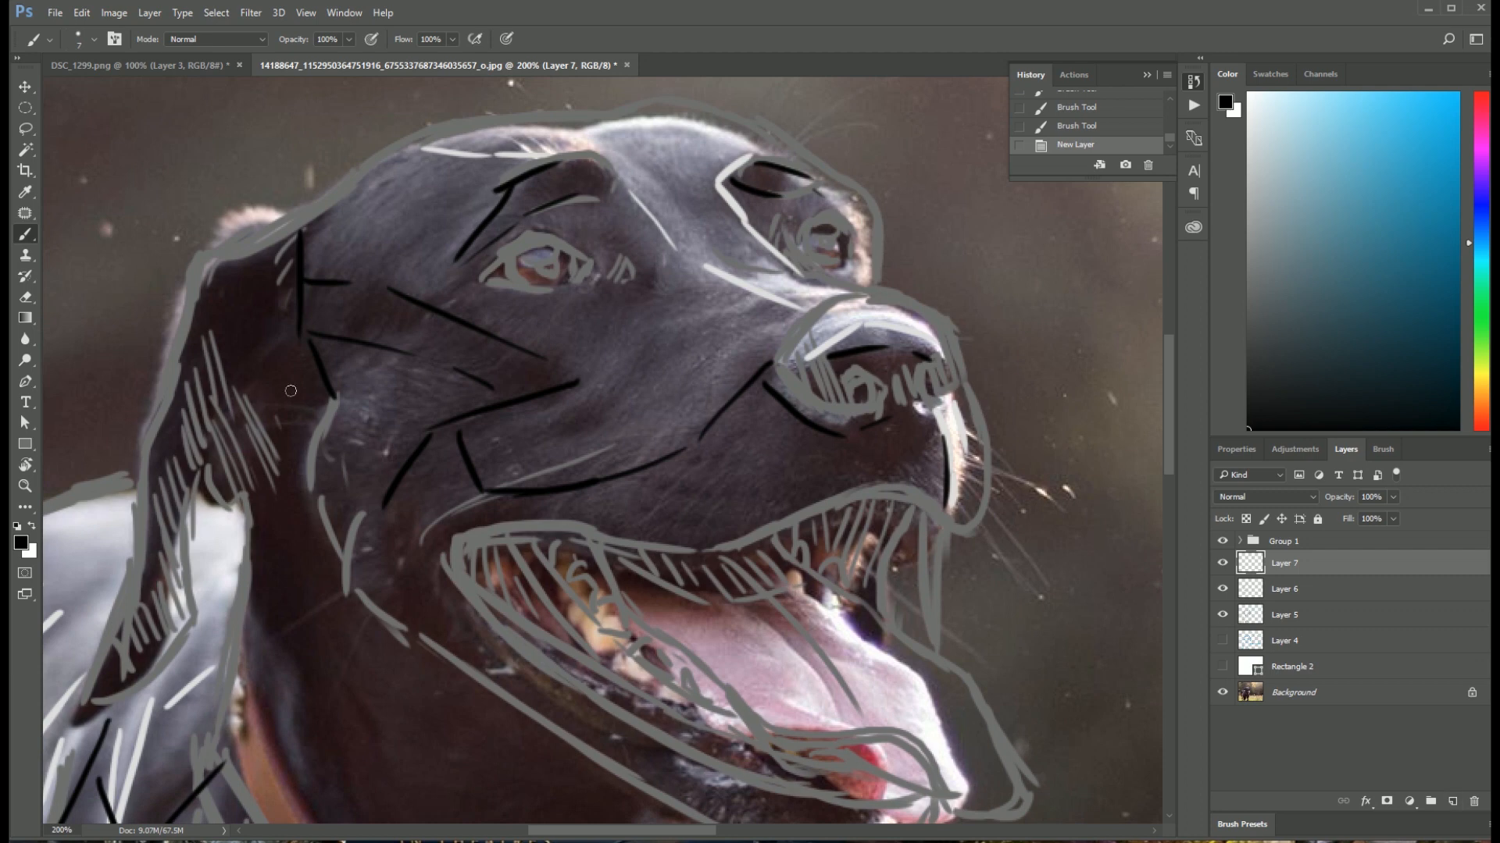
{"action": "right_click", "coordinate": [291, 390]}
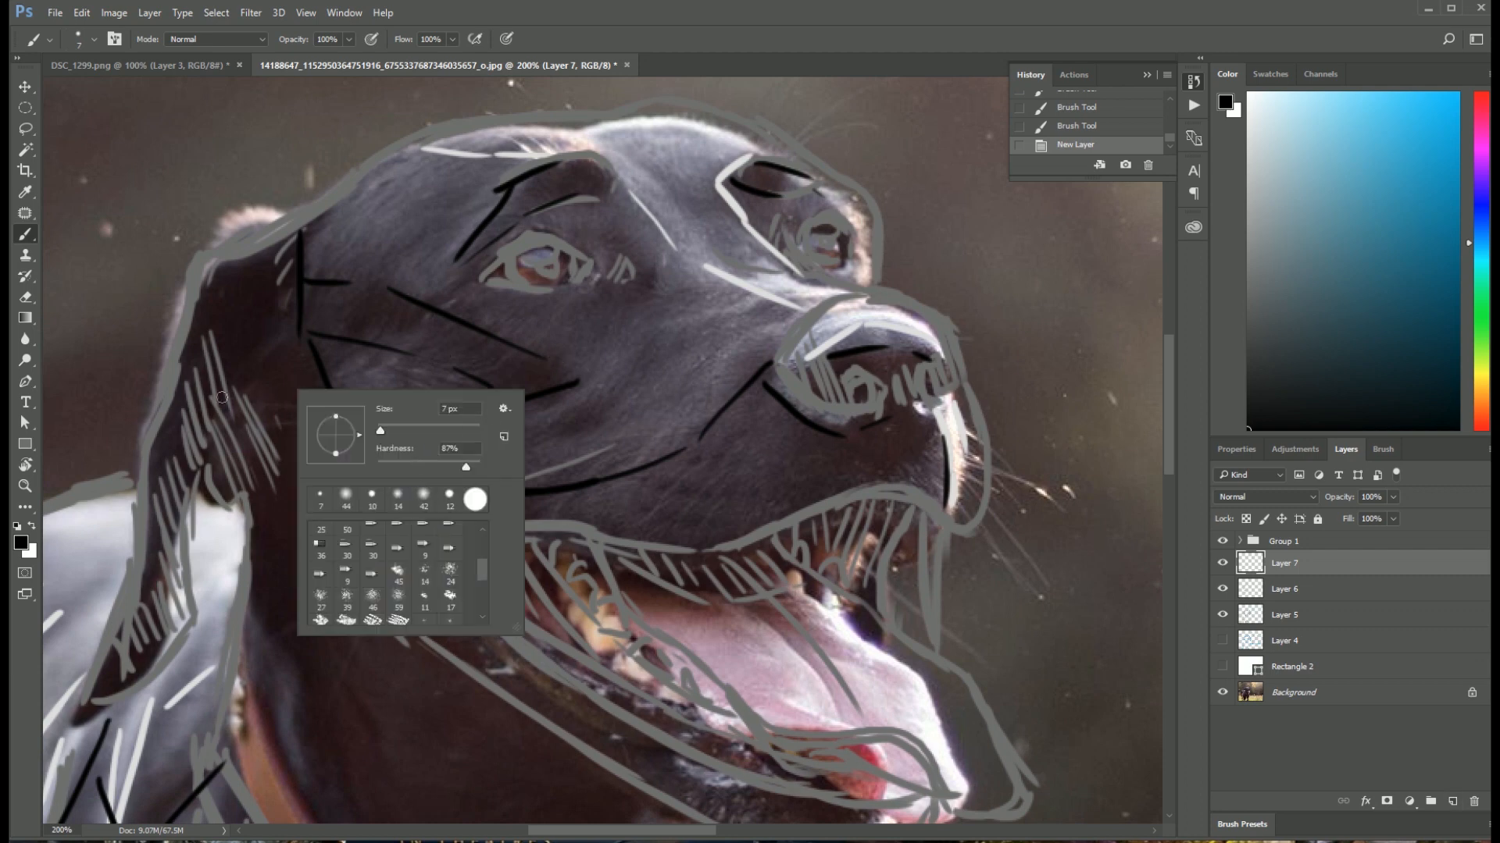
{"action": "left_click", "coordinate": [26, 541]}
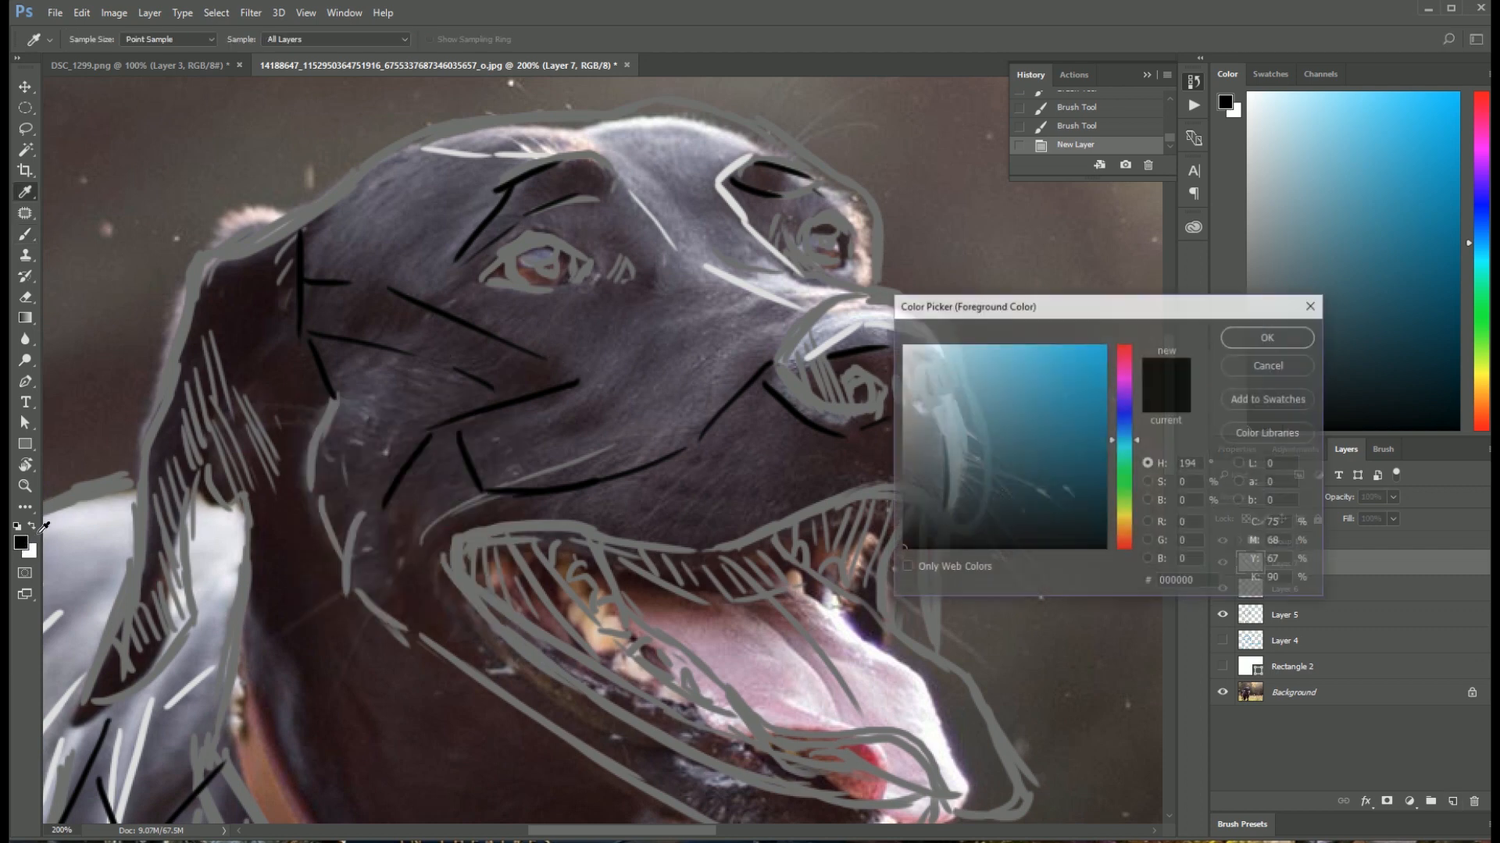
{"action": "left_click", "coordinate": [1129, 480]}
{"action": "left_click", "coordinate": [1129, 485]}
{"action": "left_click_drag", "start_coordinate": [1080, 397], "coordinate": [1059, 376]}
{"action": "left_click", "coordinate": [1268, 336]}
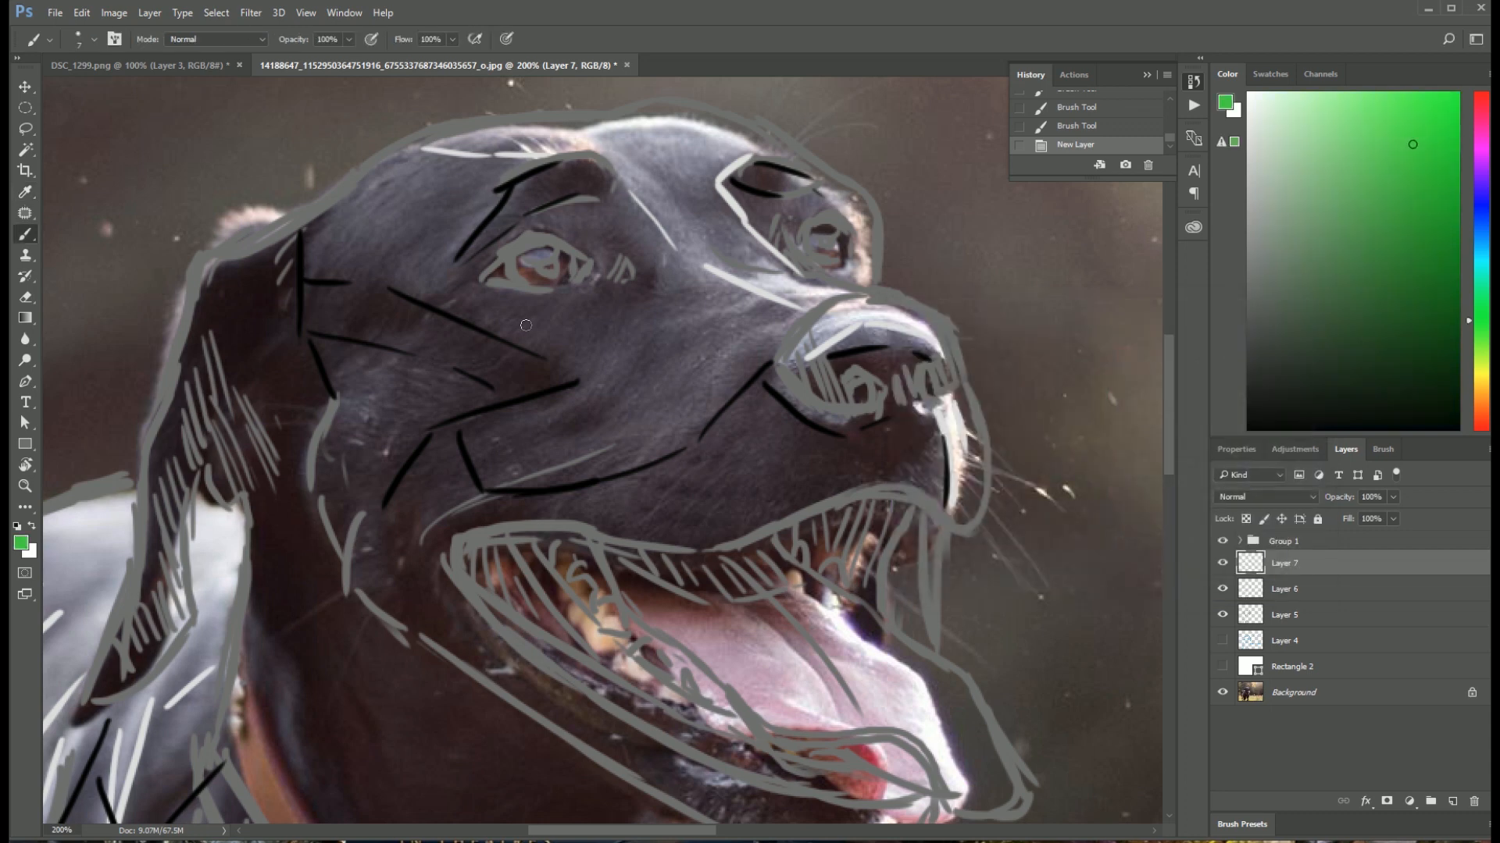
Step: Reduce the brush size to 3 px, undoing the test marks made near the dog's eye
{"action": "right_click", "coordinate": [422, 304]}
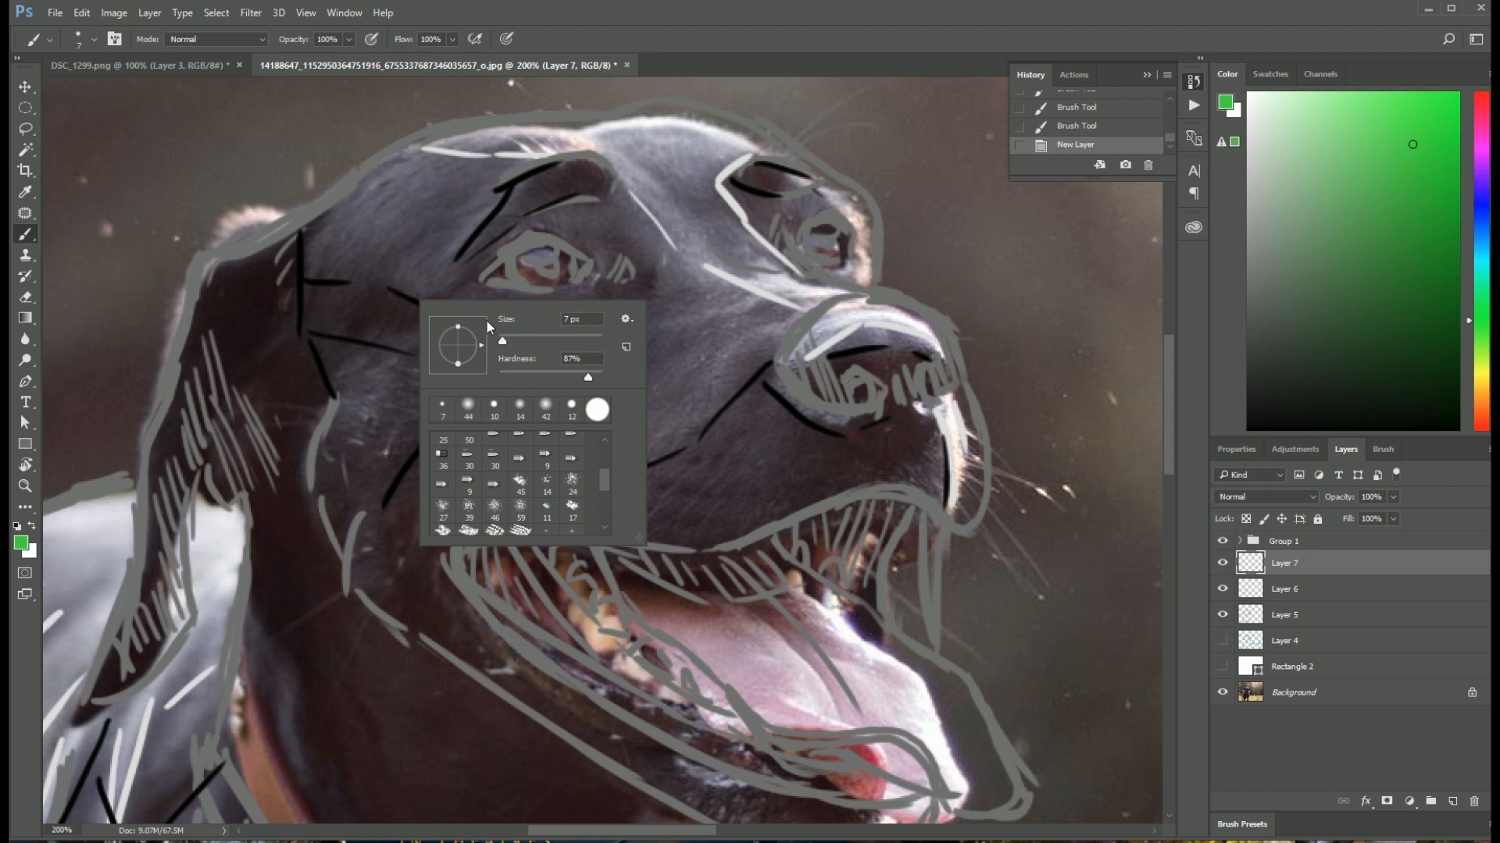
{"action": "left_click_drag", "start_coordinate": [503, 343], "coordinate": [501, 343]}
{"action": "left_click", "coordinate": [424, 254]}
{"action": "key", "text": "ctrl+z"}
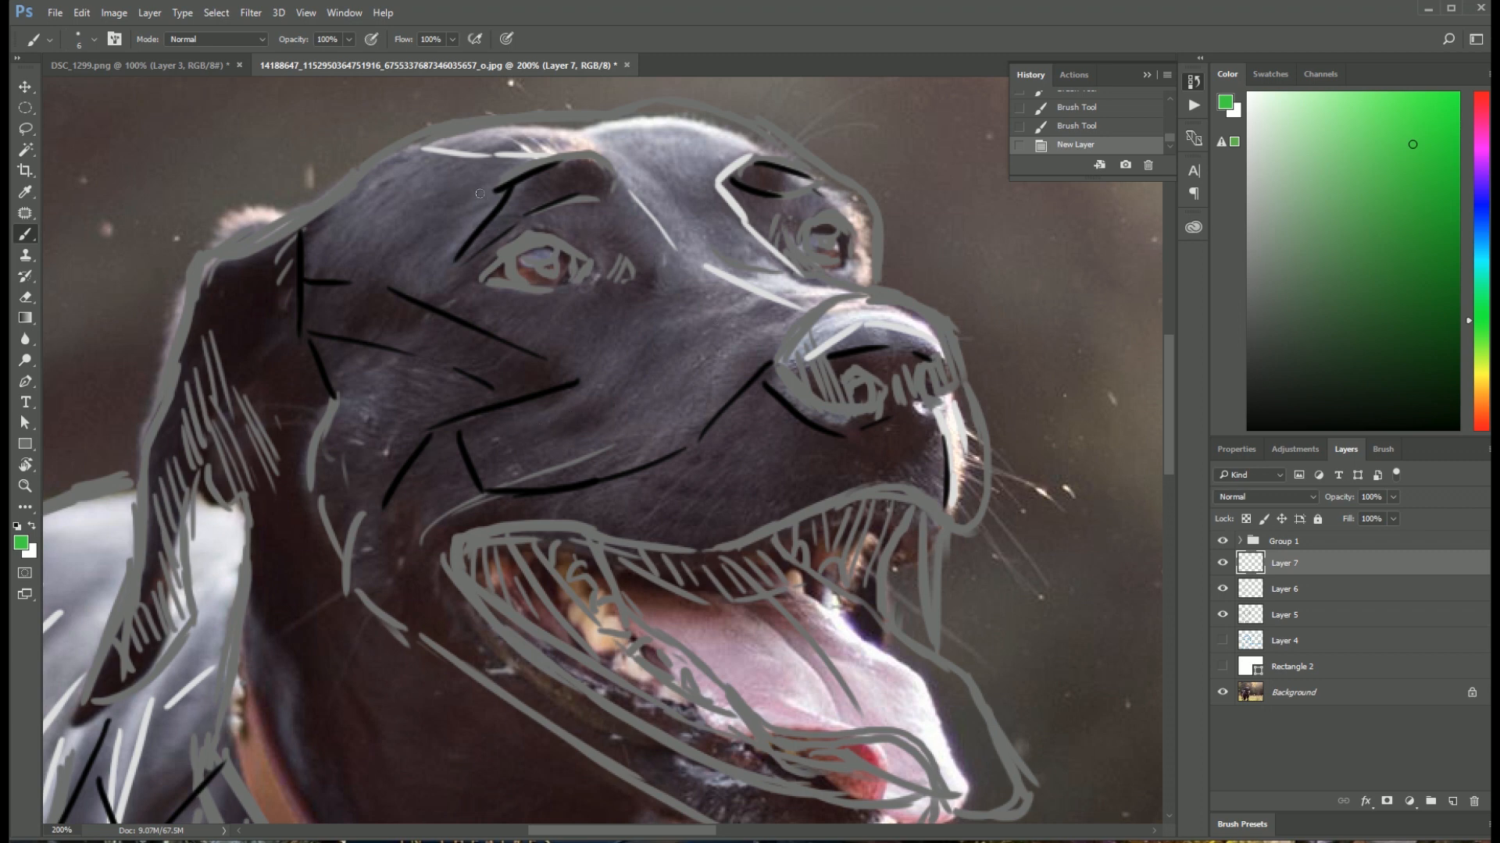
{"action": "left_click_drag", "start_coordinate": [596, 247], "coordinate": [611, 230]}
{"action": "key", "text": "ctrl+z"}
{"action": "right_click", "coordinate": [613, 249]}
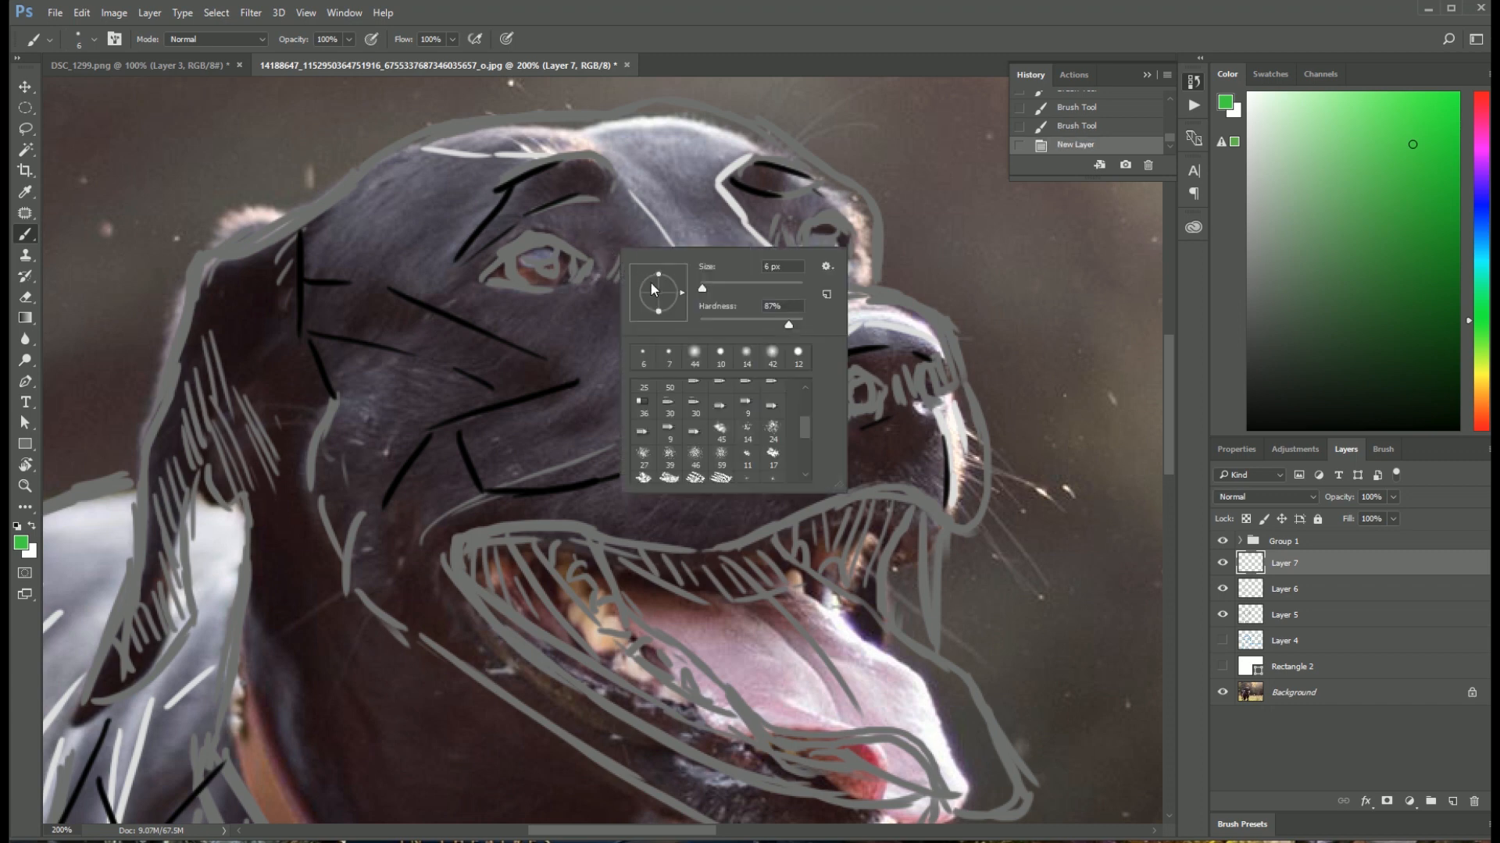
{"action": "left_click", "coordinate": [701, 291]}
{"action": "left_click_drag", "start_coordinate": [699, 290], "coordinate": [701, 291]}
{"action": "left_click", "coordinate": [607, 229]}
{"action": "key", "text": "ctrl+z"}
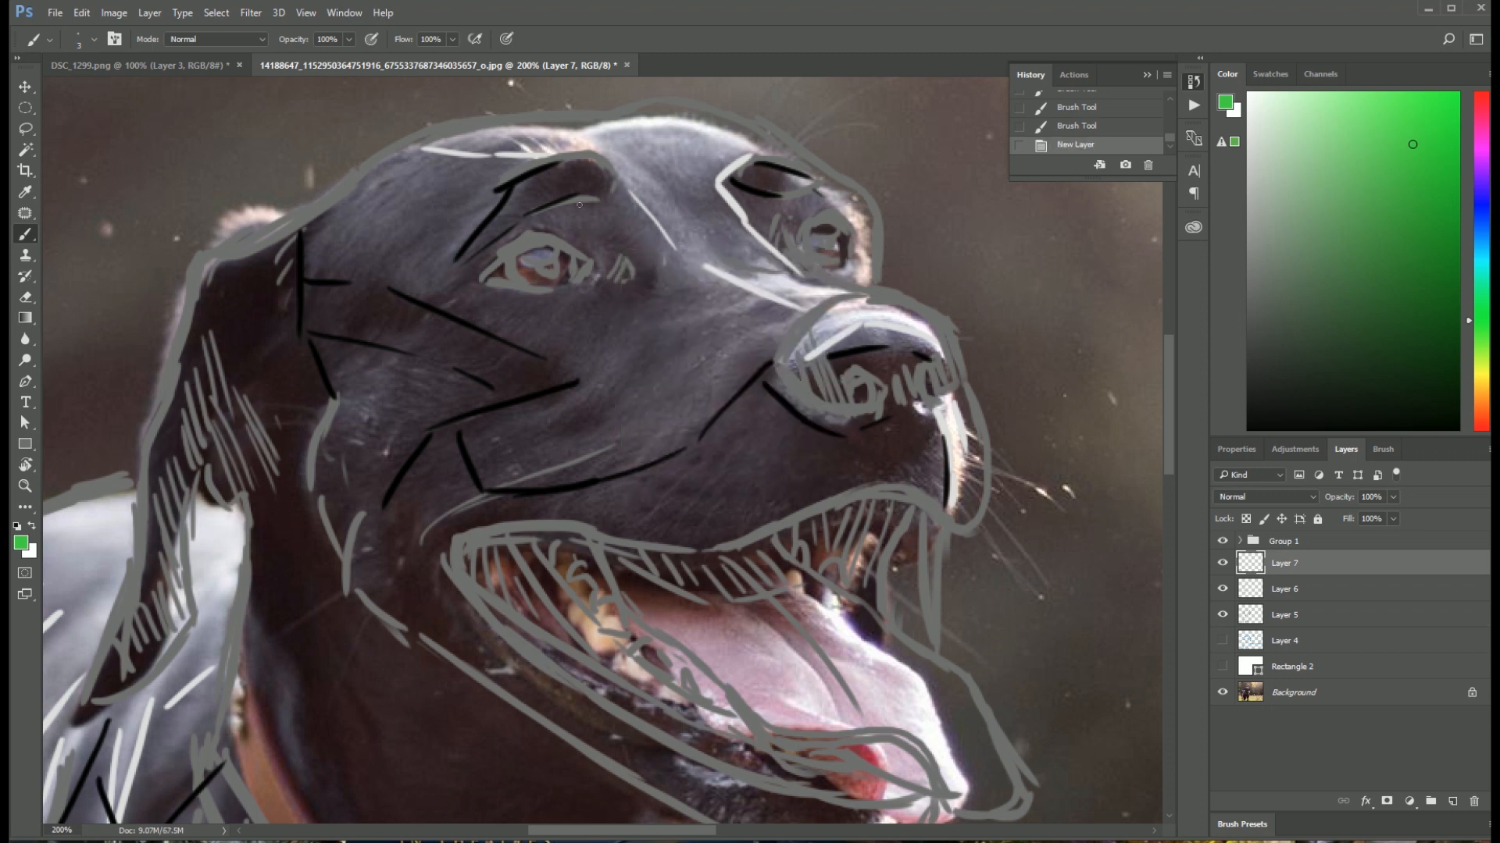
Step: Draw green fur-direction arrows around the near eye, over the brow and temple, and up the bridge of the nose and forehead
{"action": "mouse_move", "coordinate": [590, 245]}
{"action": "left_mouse_down"}
{"action": "mouse_move", "coordinate": [613, 227]}
{"action": "mouse_move", "coordinate": [525, 182]}
{"action": "mouse_move", "coordinate": [528, 195]}
{"action": "mouse_move", "coordinate": [396, 238]}
{"action": "left_mouse_up"}
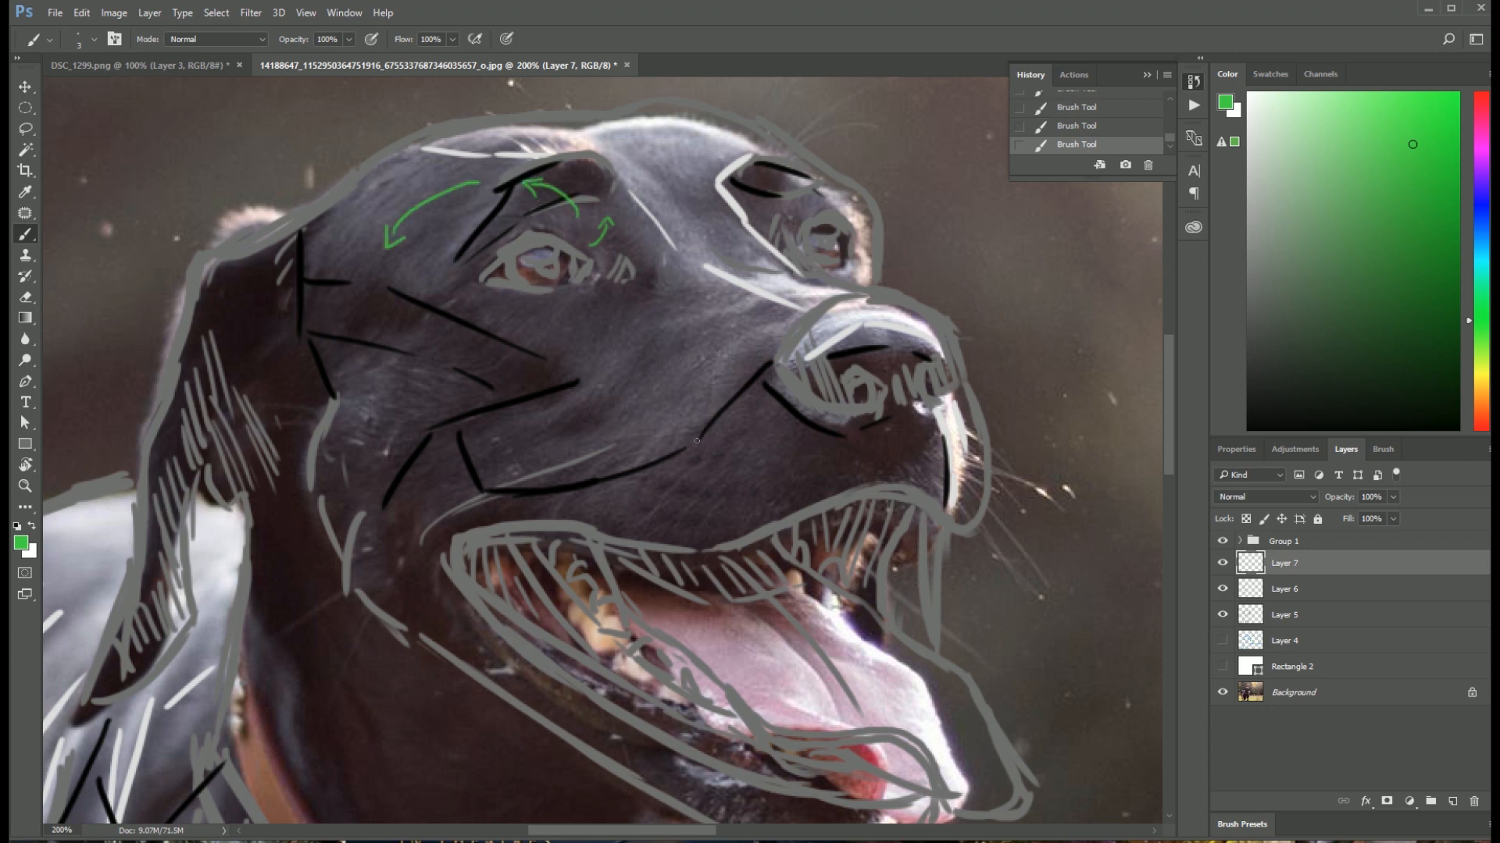
{"action": "left_click_drag", "start_coordinate": [564, 298], "coordinate": [541, 331]}
{"action": "mouse_move", "coordinate": [406, 302]}
{"action": "left_mouse_down"}
{"action": "mouse_move", "coordinate": [369, 363]}
{"action": "mouse_move", "coordinate": [387, 355]}
{"action": "left_mouse_up"}
{"action": "mouse_move", "coordinate": [713, 229]}
{"action": "left_mouse_down"}
{"action": "mouse_move", "coordinate": [690, 187]}
{"action": "mouse_move", "coordinate": [706, 194]}
{"action": "left_mouse_up"}
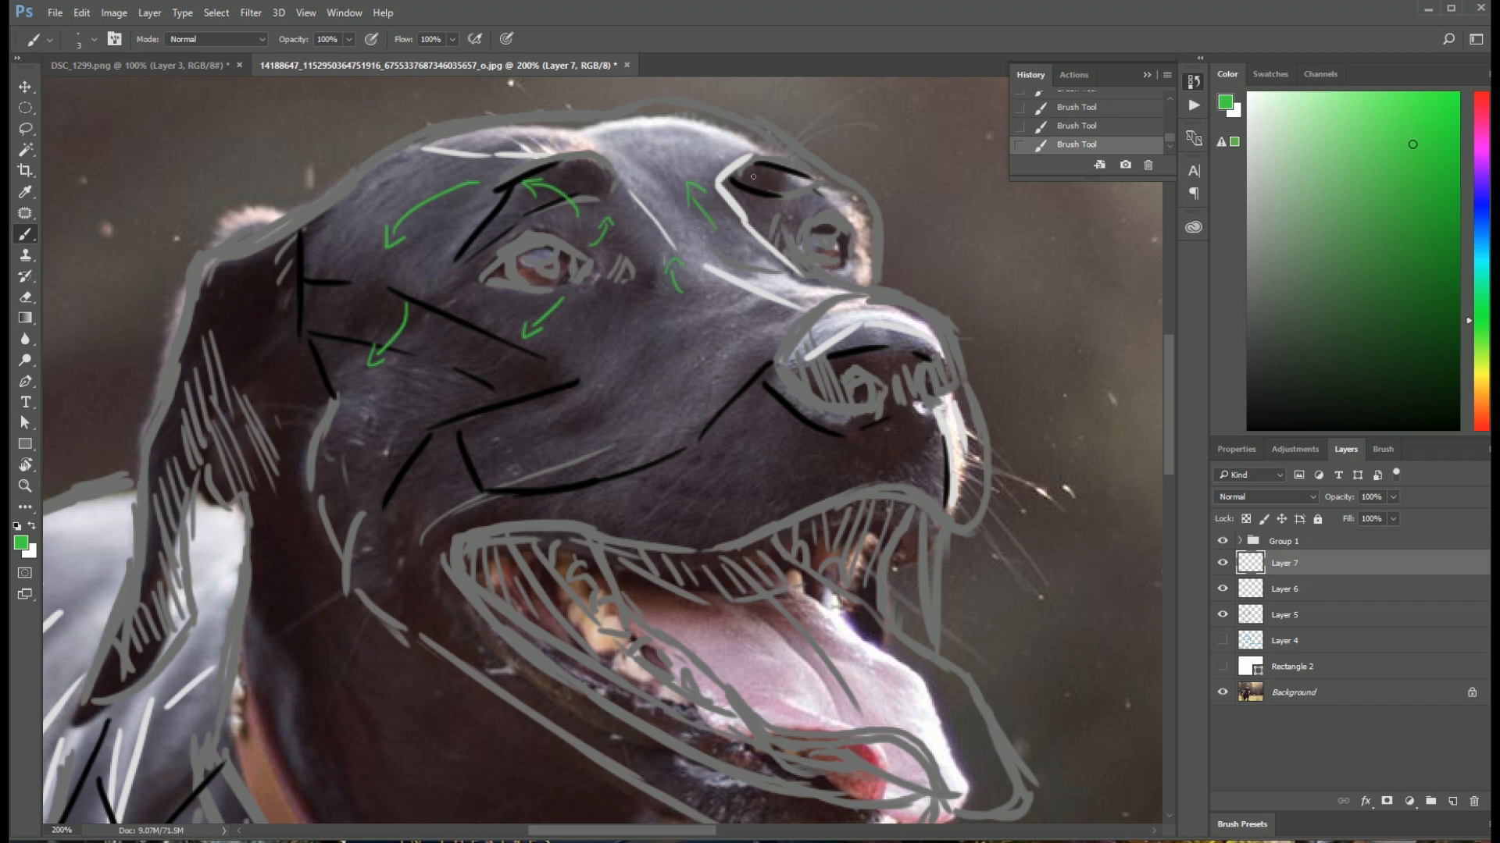
Step: Draw green fur-direction arrows across the cheek, along the muzzle behind the nose and above the far eye
{"action": "left_click_drag", "start_coordinate": [660, 330], "coordinate": [563, 435]}
{"action": "left_click_drag", "start_coordinate": [550, 368], "coordinate": [481, 412]}
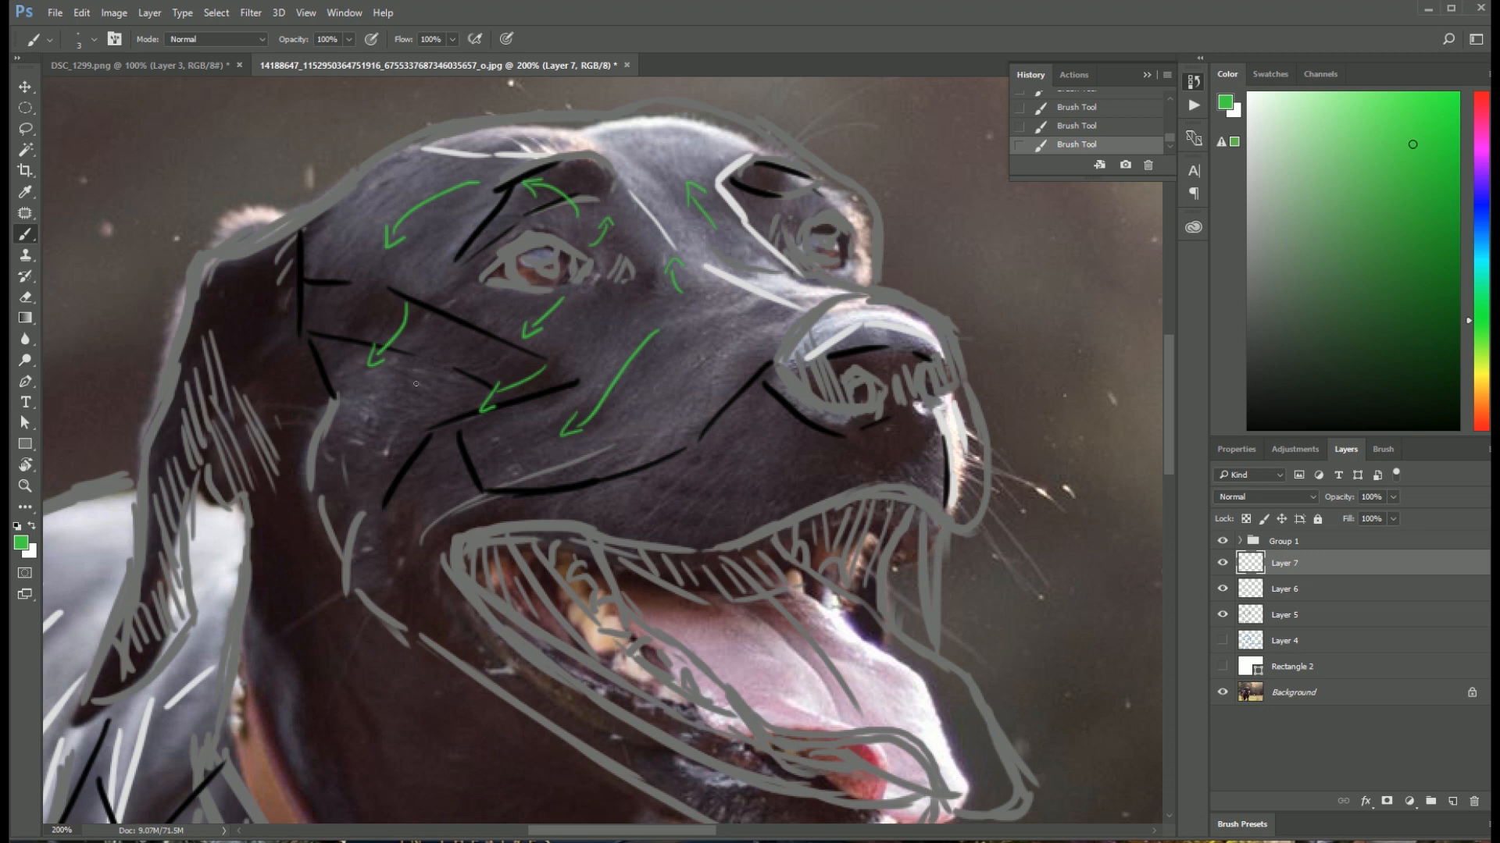
{"action": "left_click_drag", "start_coordinate": [473, 395], "coordinate": [382, 417]}
{"action": "left_click_drag", "start_coordinate": [772, 360], "coordinate": [703, 345]}
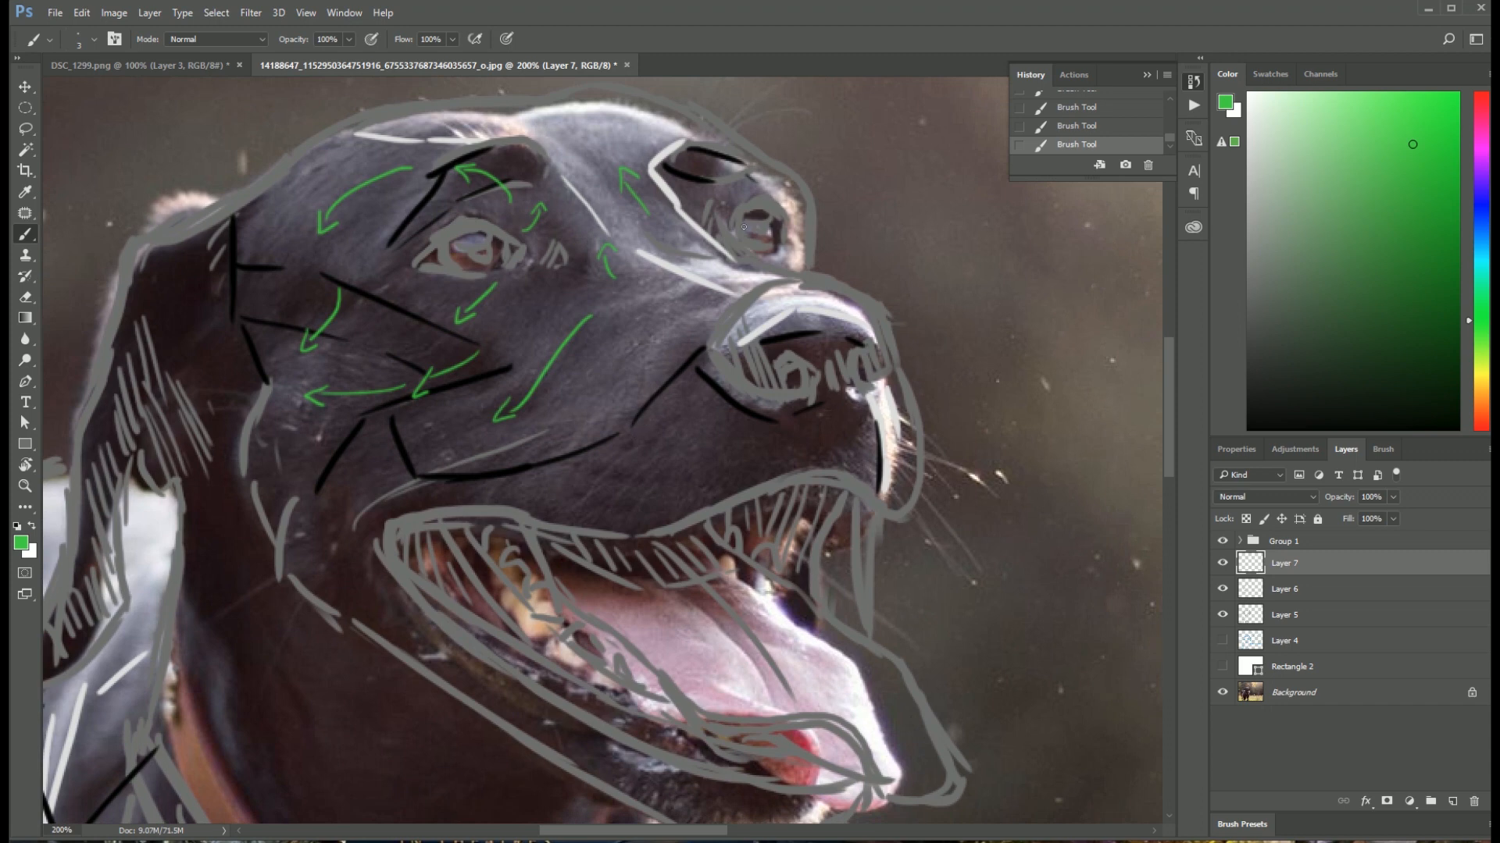
{"action": "left_click_drag", "start_coordinate": [726, 223], "coordinate": [742, 197]}
{"action": "mouse_move", "coordinate": [652, 367]}
{"action": "left_mouse_down"}
{"action": "mouse_move", "coordinate": [615, 417]}
{"action": "mouse_move", "coordinate": [625, 426]}
{"action": "left_mouse_up"}
Step: Add a dense patch of slanted green fur strokes on the side of the muzzle behind the nose
{"action": "mouse_move", "coordinate": [625, 303]}
{"action": "left_mouse_down"}
{"action": "mouse_move", "coordinate": [575, 393]}
{"action": "mouse_move", "coordinate": [590, 410]}
{"action": "left_mouse_up"}
{"action": "mouse_move", "coordinate": [664, 332]}
{"action": "left_mouse_down"}
{"action": "mouse_move", "coordinate": [608, 418]}
{"action": "mouse_move", "coordinate": [631, 429]}
{"action": "left_mouse_up"}
{"action": "left_click_drag", "start_coordinate": [677, 347], "coordinate": [636, 416]}
{"action": "mouse_move", "coordinate": [631, 411]}
{"action": "left_mouse_down"}
{"action": "mouse_move", "coordinate": [633, 440]}
{"action": "mouse_move", "coordinate": [654, 428]}
{"action": "left_mouse_up"}
{"action": "mouse_move", "coordinate": [688, 359]}
{"action": "left_mouse_down"}
{"action": "mouse_move", "coordinate": [642, 437]}
{"action": "mouse_move", "coordinate": [663, 430]}
{"action": "left_mouse_up"}
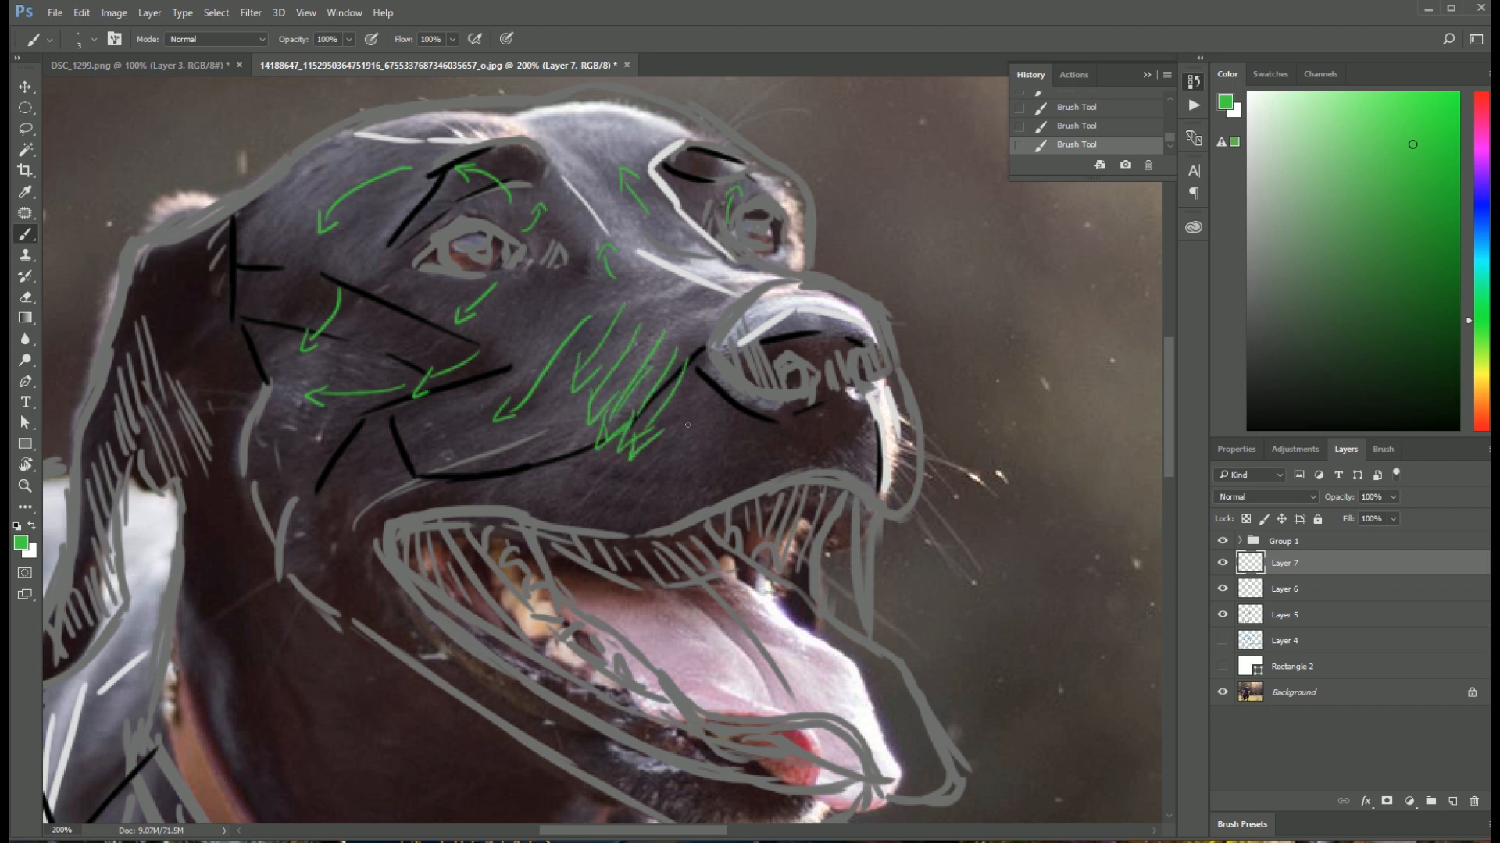
Step: Step back through the history to remove the extra green strokes from the side of the muzzle
{"action": "left_click", "coordinate": [1096, 109]}
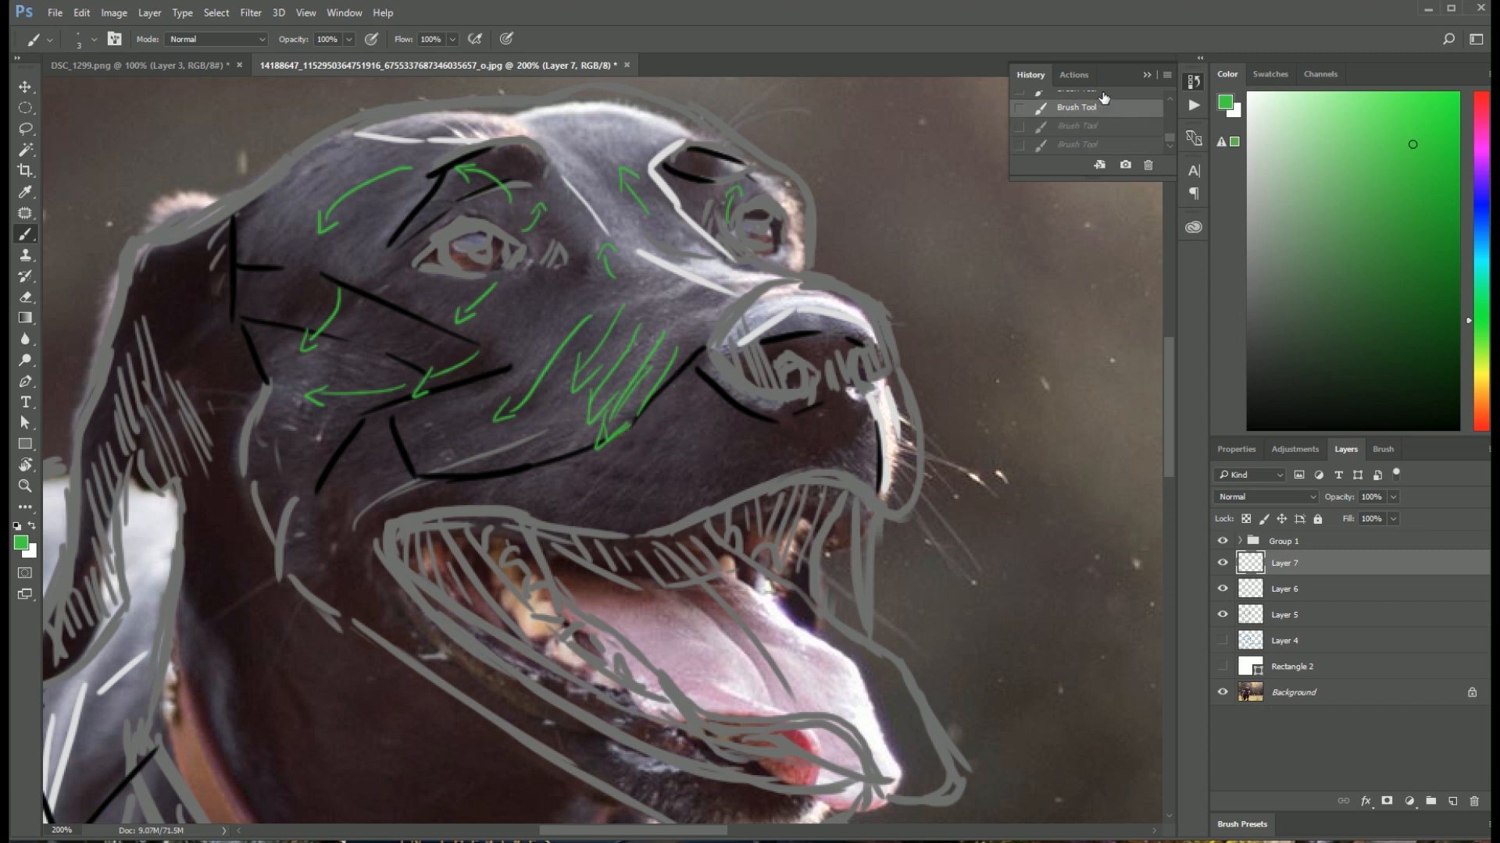
{"action": "left_click", "coordinate": [1102, 94]}
{"action": "left_click", "coordinate": [1200, 59]}
{"action": "left_click", "coordinate": [1096, 111]}
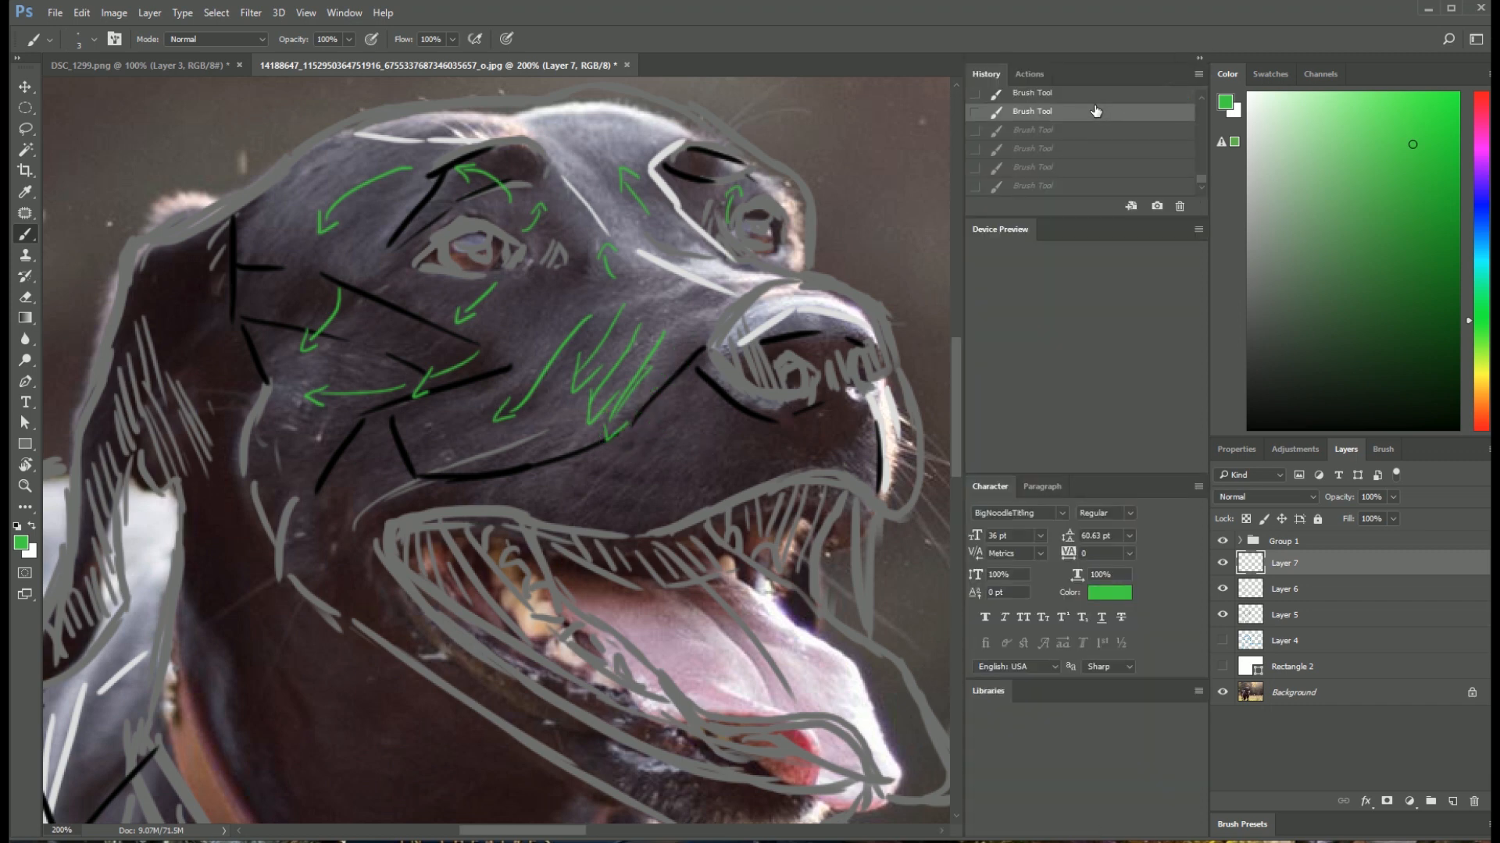
{"action": "left_click", "coordinate": [1096, 92]}
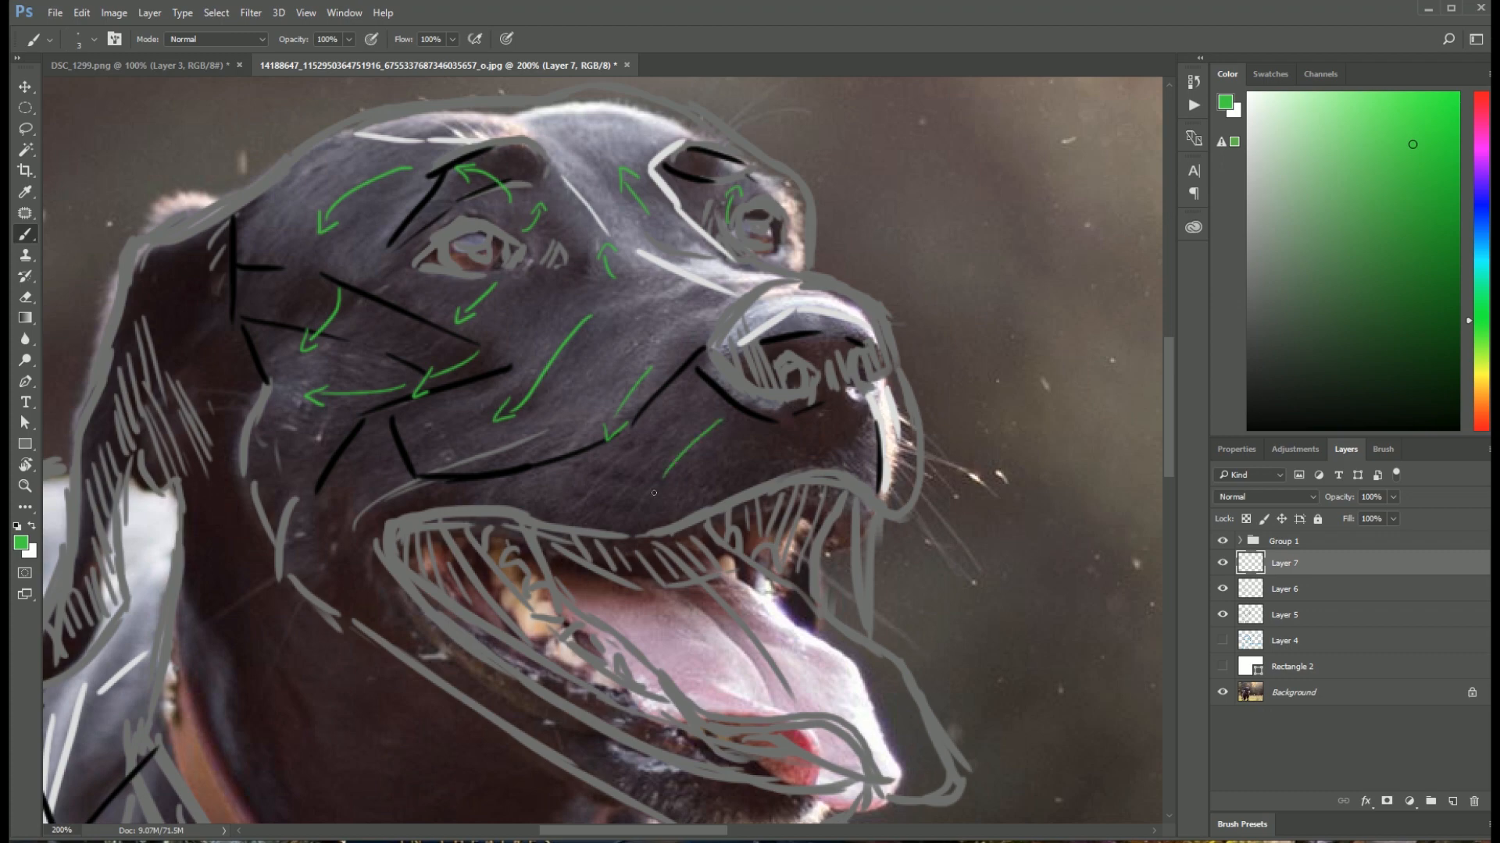
Step: Draw green fur-direction arrows down the far side of the chest and on the near shoulder beside the collar
{"action": "left_click_drag", "start_coordinate": [497, 497], "coordinate": [518, 192]}
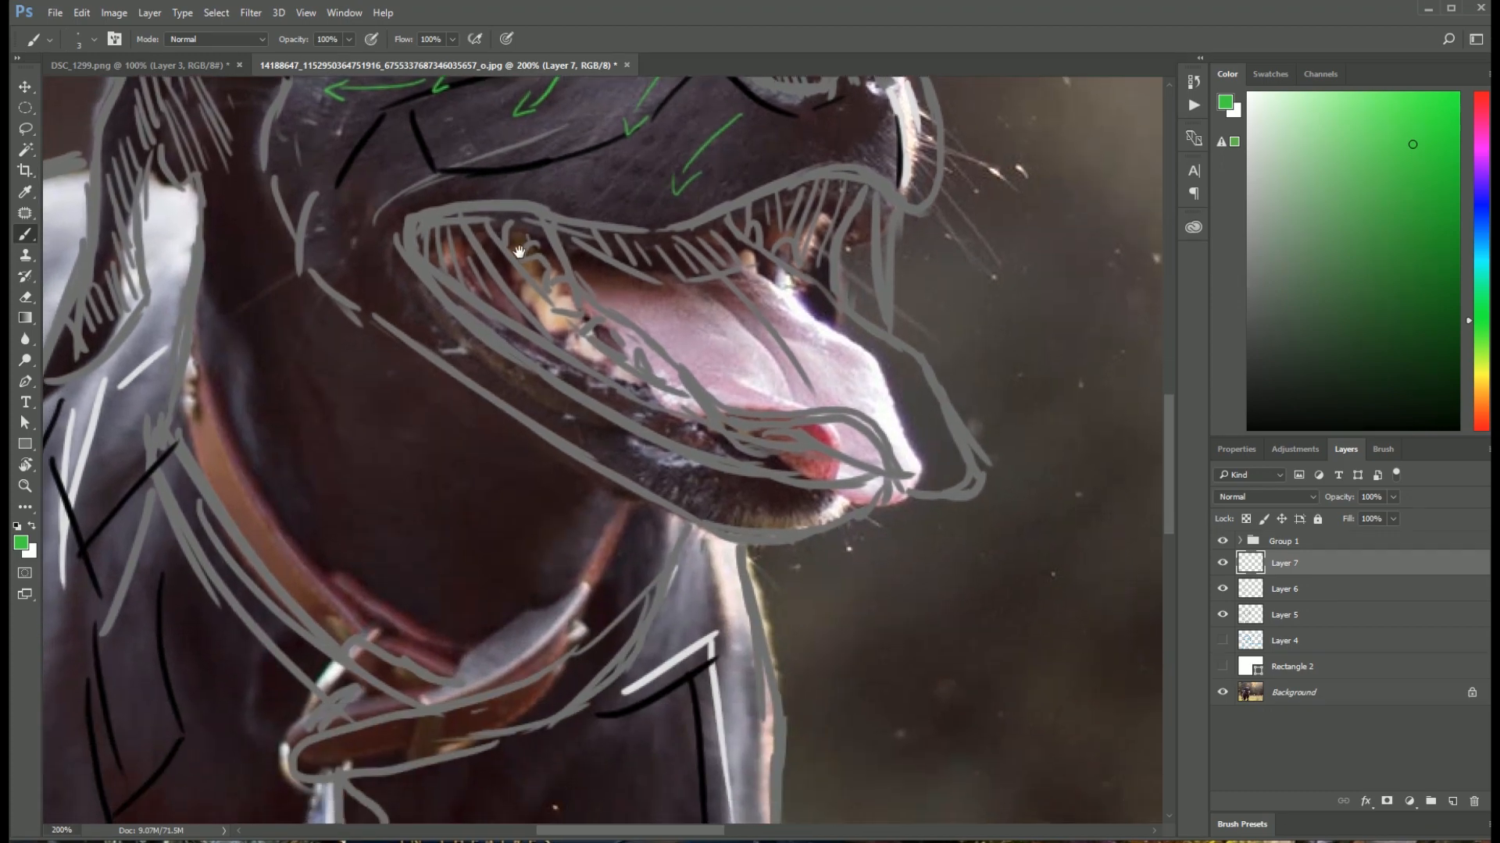
{"action": "left_click_drag", "start_coordinate": [434, 518], "coordinate": [590, 357]}
{"action": "left_click_drag", "start_coordinate": [558, 426], "coordinate": [638, 220]}
{"action": "scroll", "coordinate": [594, 351], "scroll_direction": "down", "scroll_amount": 2}
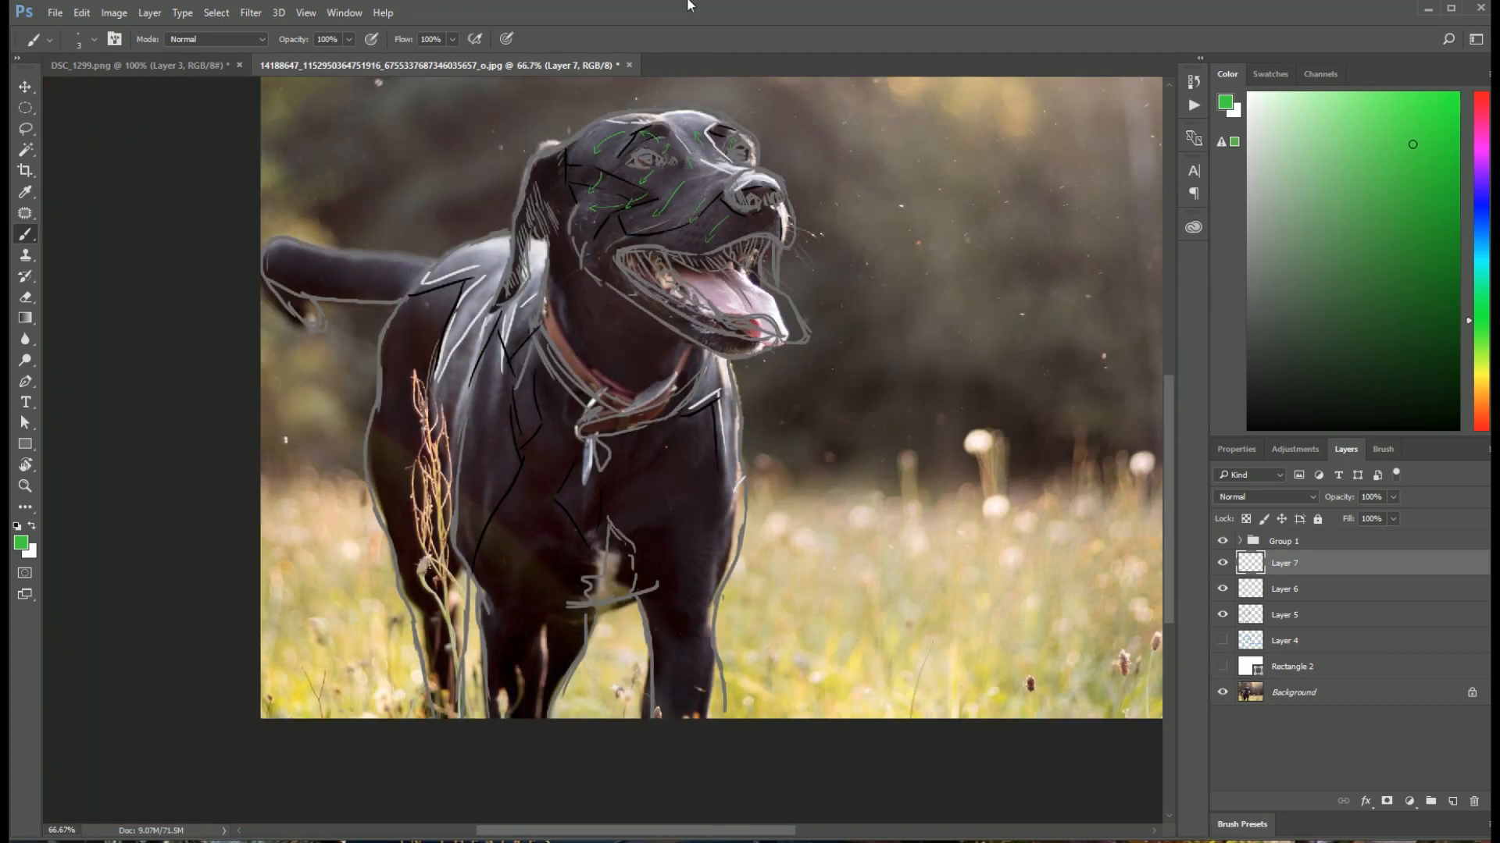
{"action": "left_click_drag", "start_coordinate": [637, 336], "coordinate": [598, 392]}
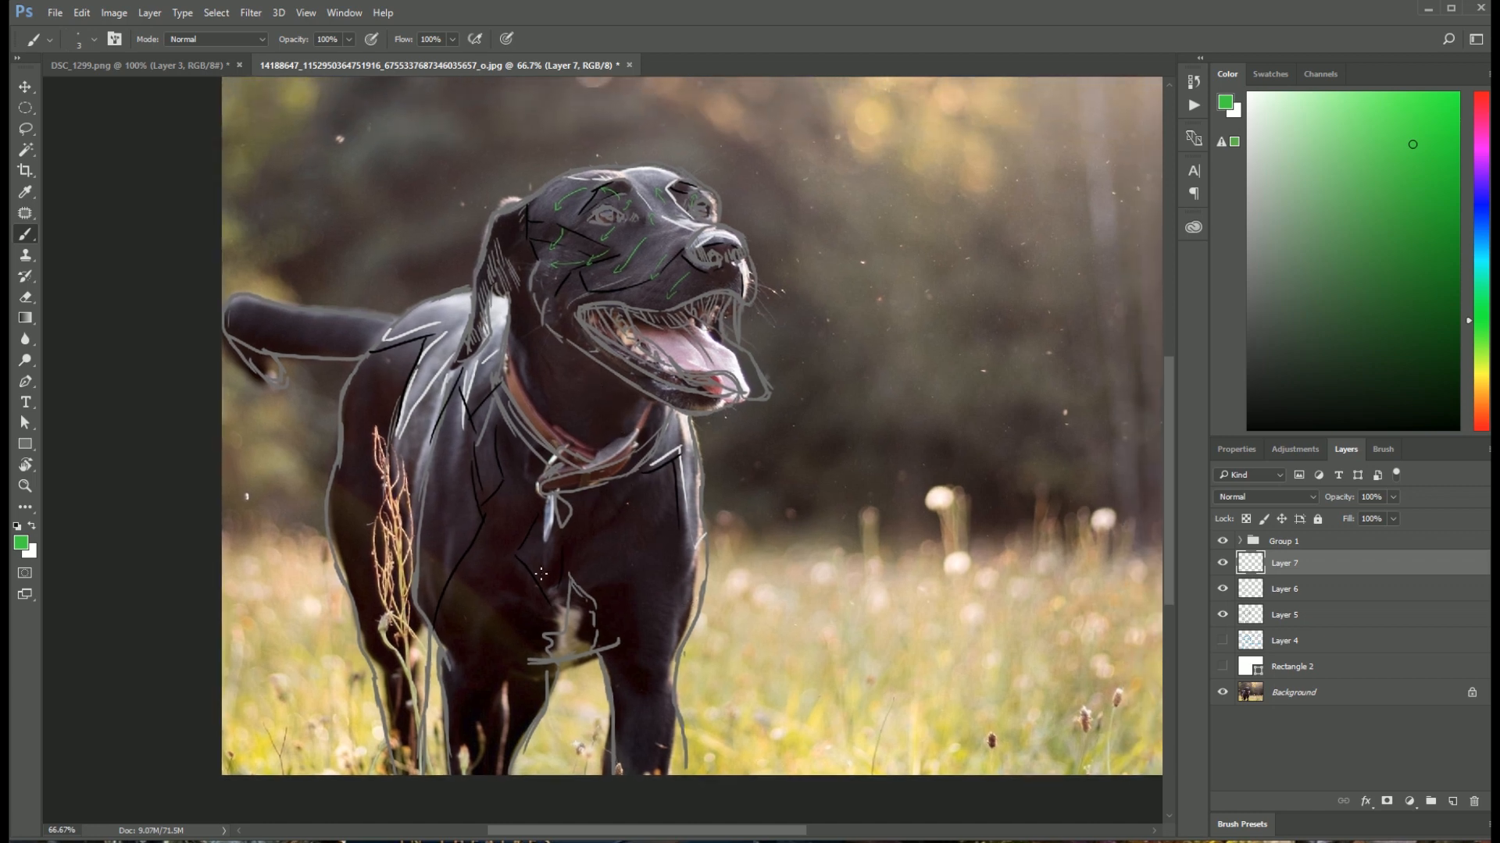
{"action": "left_click_drag", "start_coordinate": [647, 494], "coordinate": [674, 544]}
{"action": "left_click_drag", "start_coordinate": [655, 604], "coordinate": [675, 617]}
{"action": "key", "text": "ctrl+plus"}
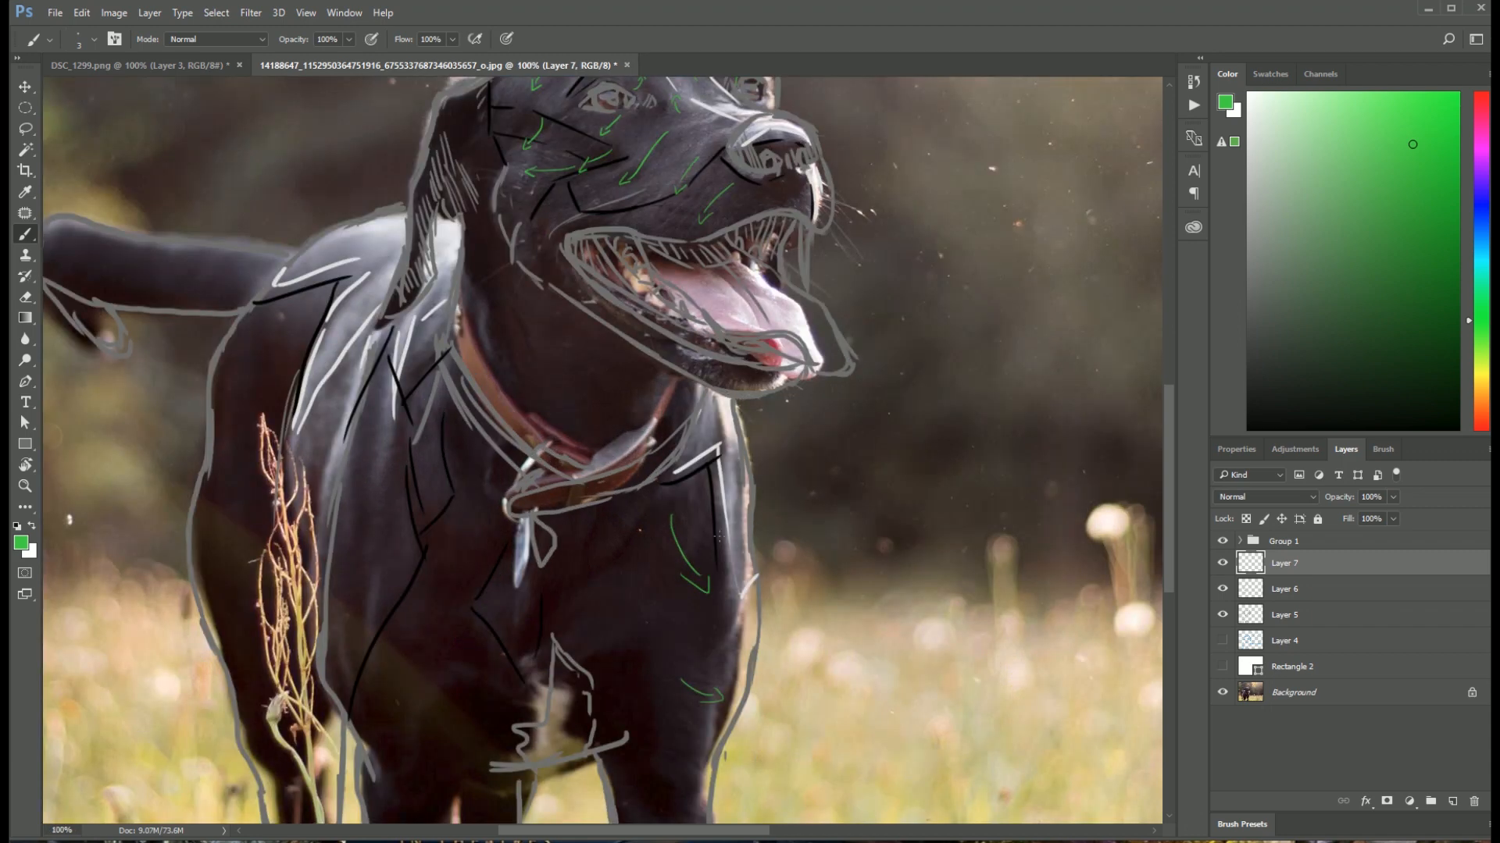
{"action": "mouse_move", "coordinate": [428, 452]}
{"action": "left_mouse_down"}
{"action": "mouse_move", "coordinate": [383, 489]}
{"action": "mouse_move", "coordinate": [402, 484]}
{"action": "left_mouse_up"}
Step: Look over the arrows and sketch on the head and body, and show Layer 4 to compare the blue straight-line shapes
{"action": "scroll", "coordinate": [531, 582], "scroll_direction": "down", "scroll_amount": 5}
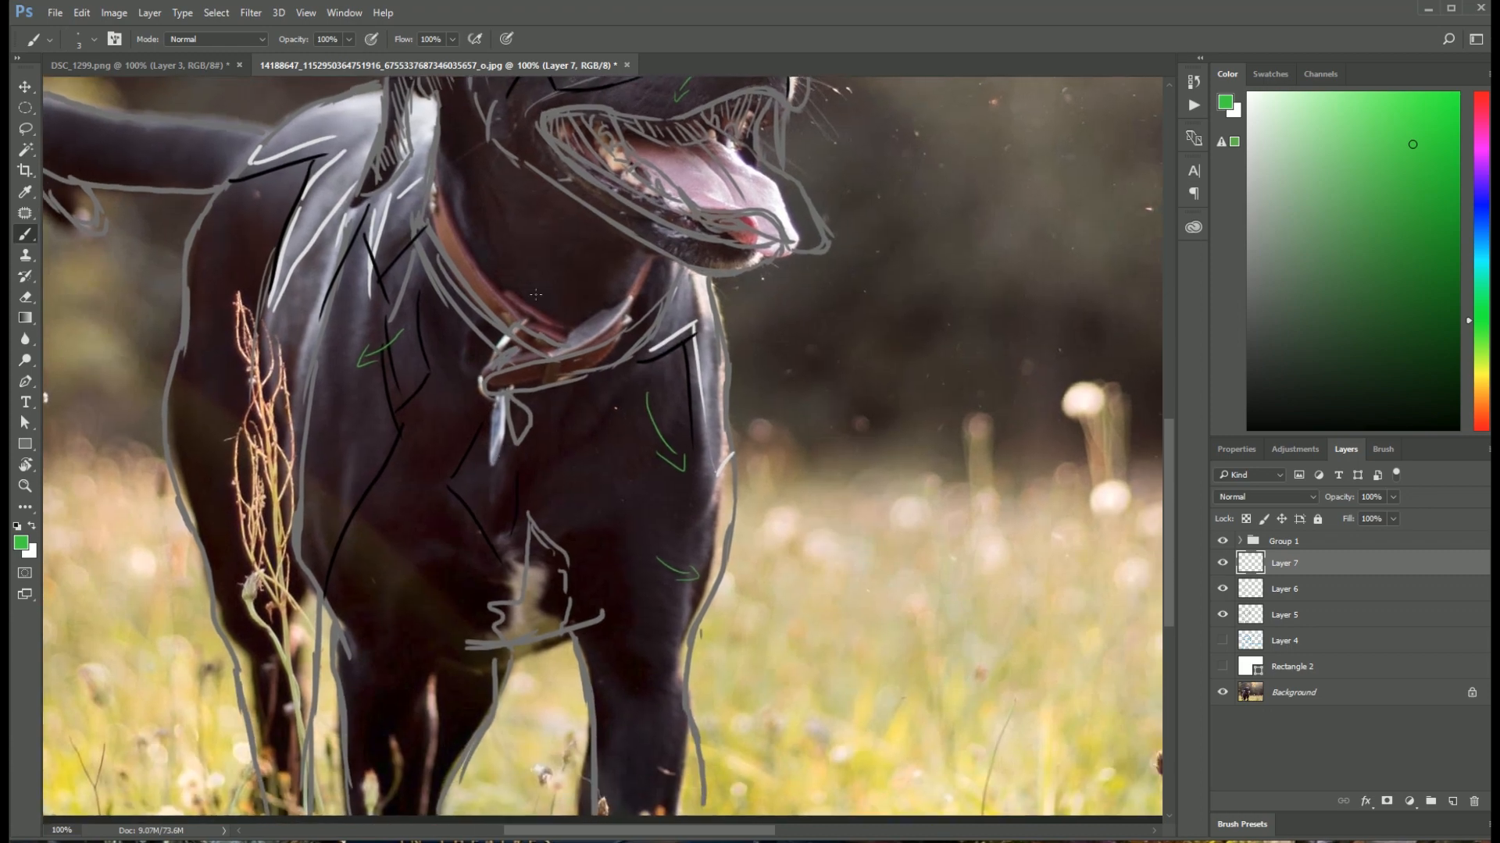
{"action": "scroll", "coordinate": [534, 537], "scroll_direction": "up", "scroll_amount": 5}
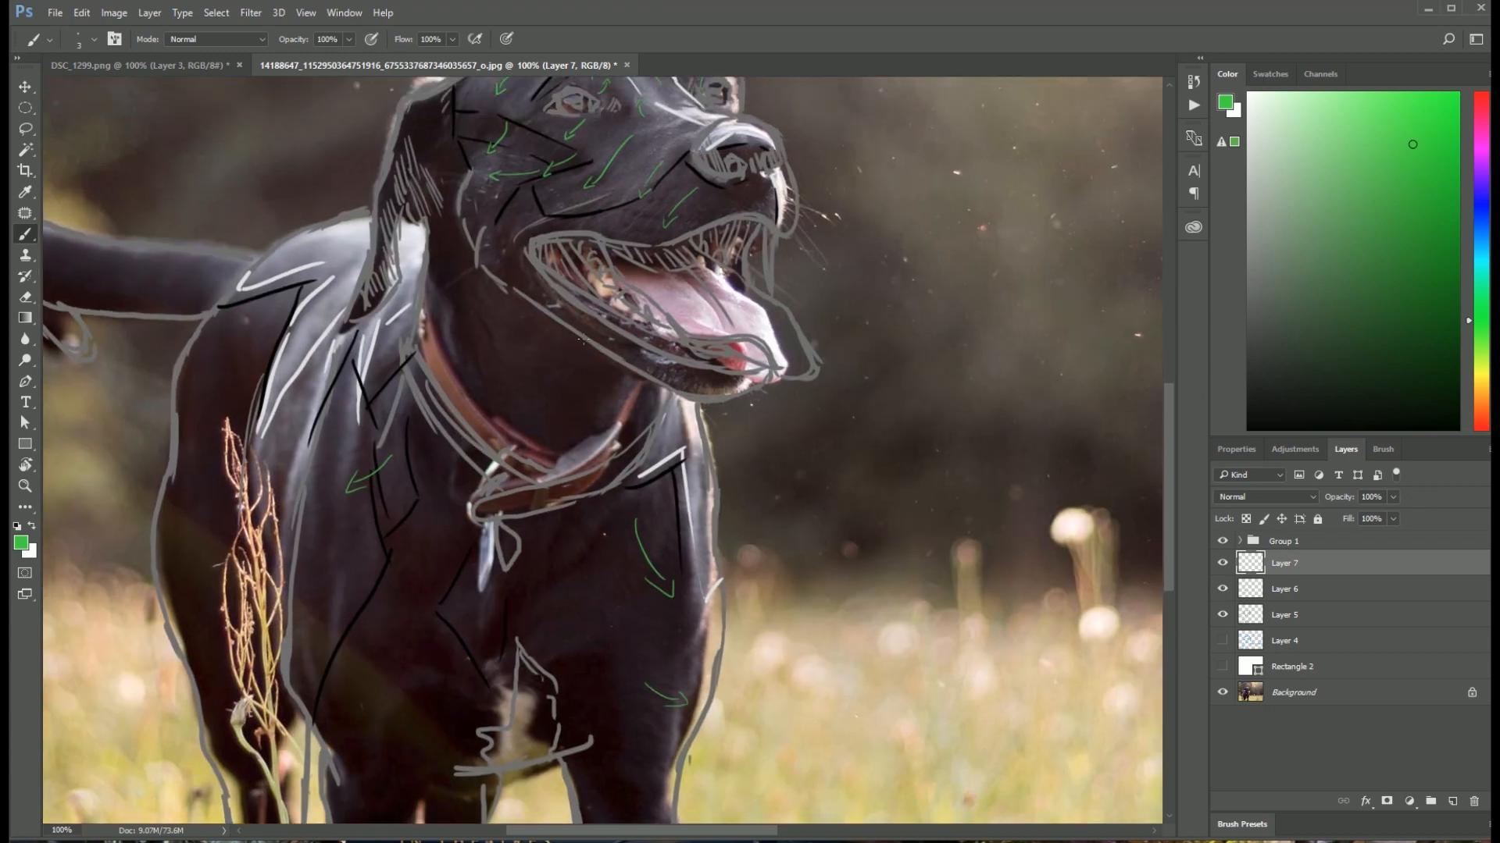
{"action": "scroll", "coordinate": [527, 254], "scroll_direction": "up", "scroll_amount": 5}
{"action": "scroll", "coordinate": [527, 254], "scroll_direction": "right", "scroll_amount": 3}
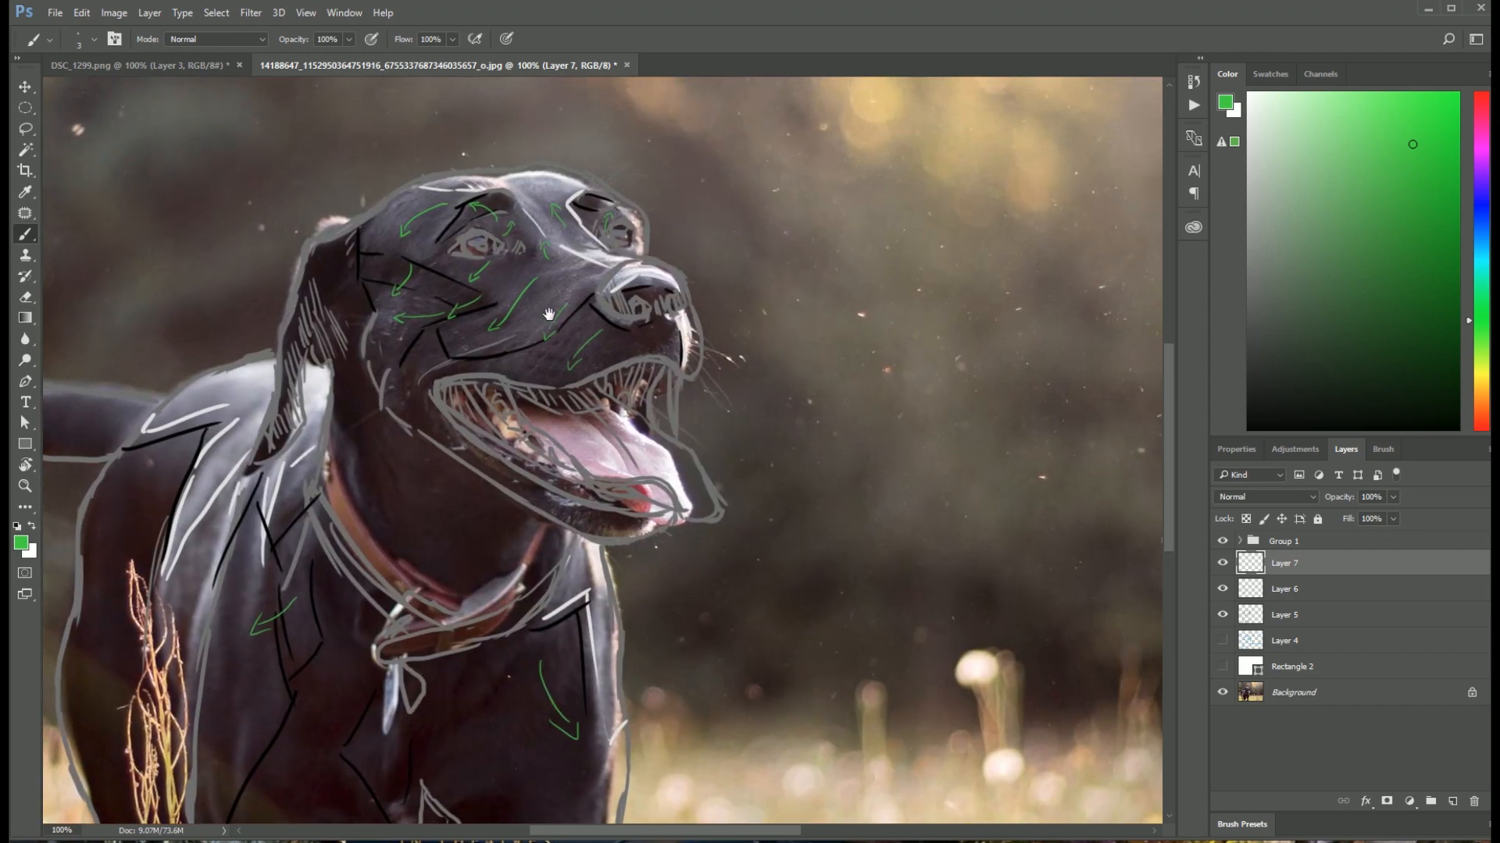
{"action": "scroll", "coordinate": [560, 424], "scroll_direction": "down", "scroll_amount": 10}
{"action": "scroll", "coordinate": [560, 424], "scroll_direction": "left", "scroll_amount": 6}
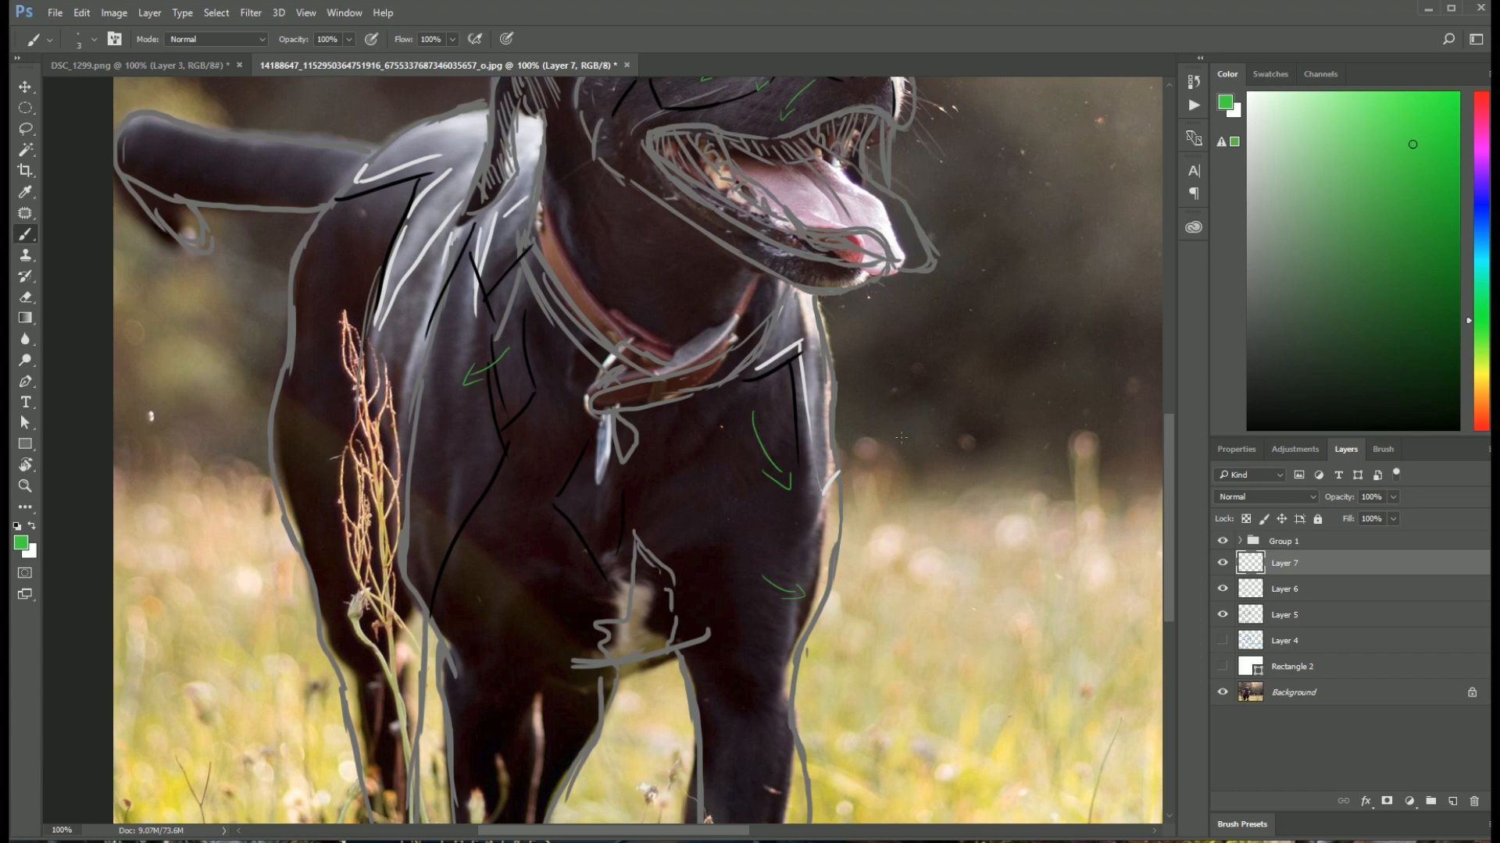
{"action": "scroll", "coordinate": [859, 438], "scroll_direction": "right", "scroll_amount": 4}
{"action": "scroll", "coordinate": [831, 446], "scroll_direction": "up", "scroll_amount": 2}
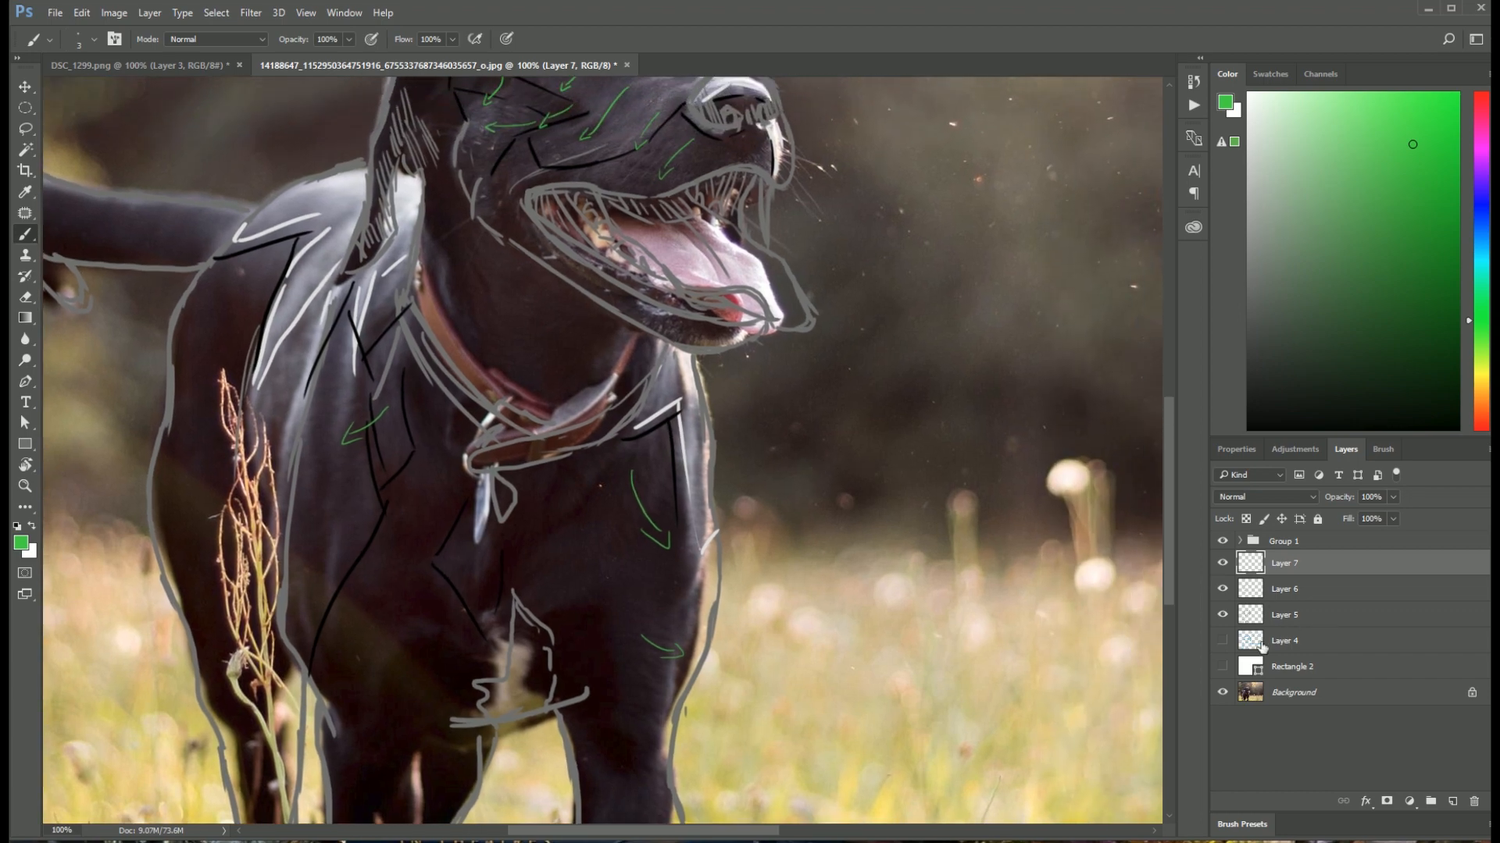
{"action": "left_click", "coordinate": [1222, 641]}
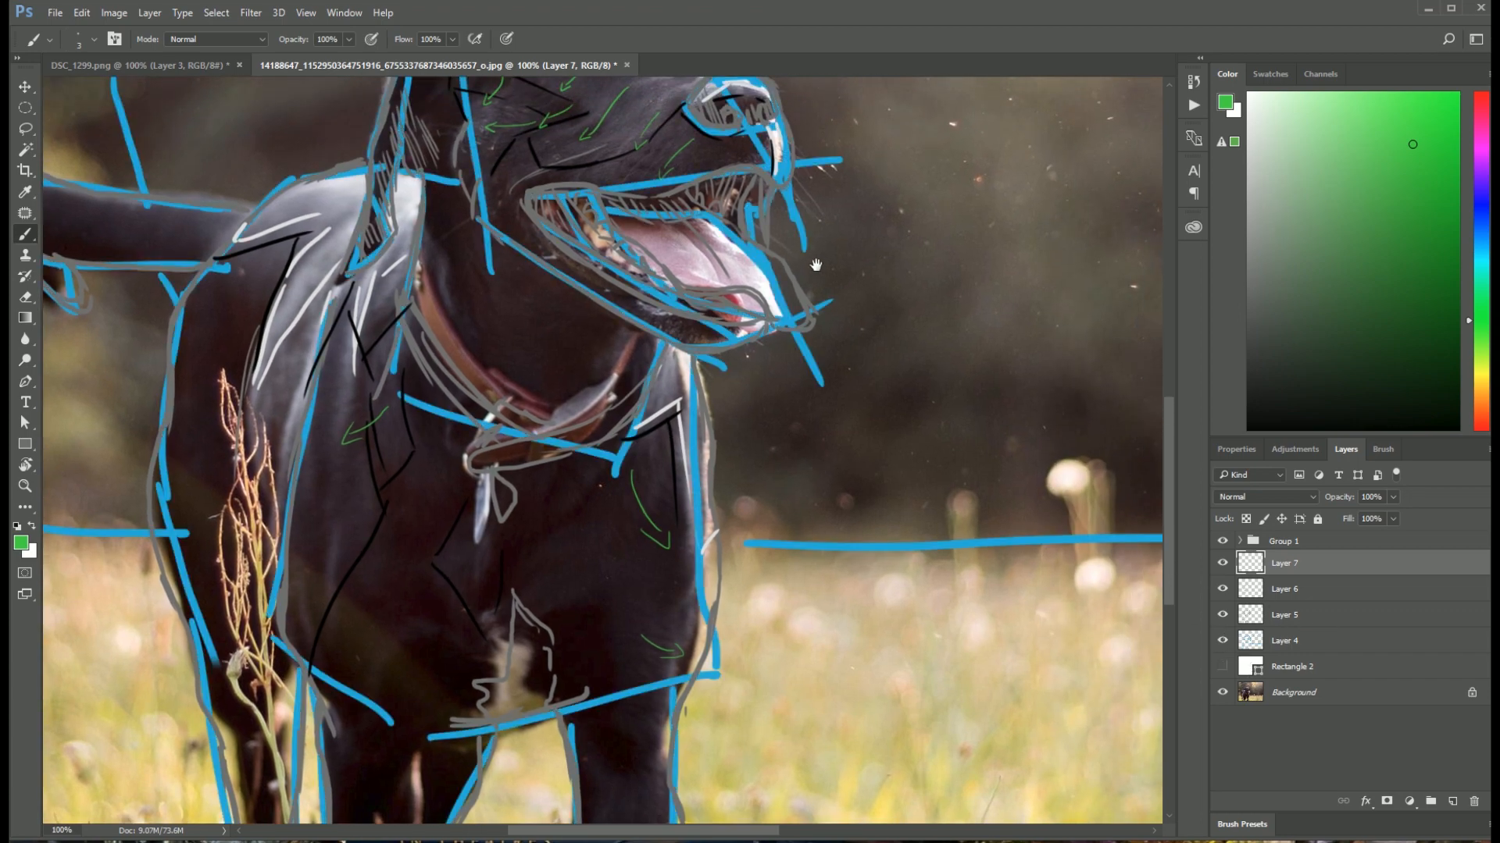
Step: Show the white Rectangle 2 backdrop so the dog drawing can be viewed up close without the photo
{"action": "left_click_drag", "start_coordinate": [815, 265], "coordinate": [653, 475]}
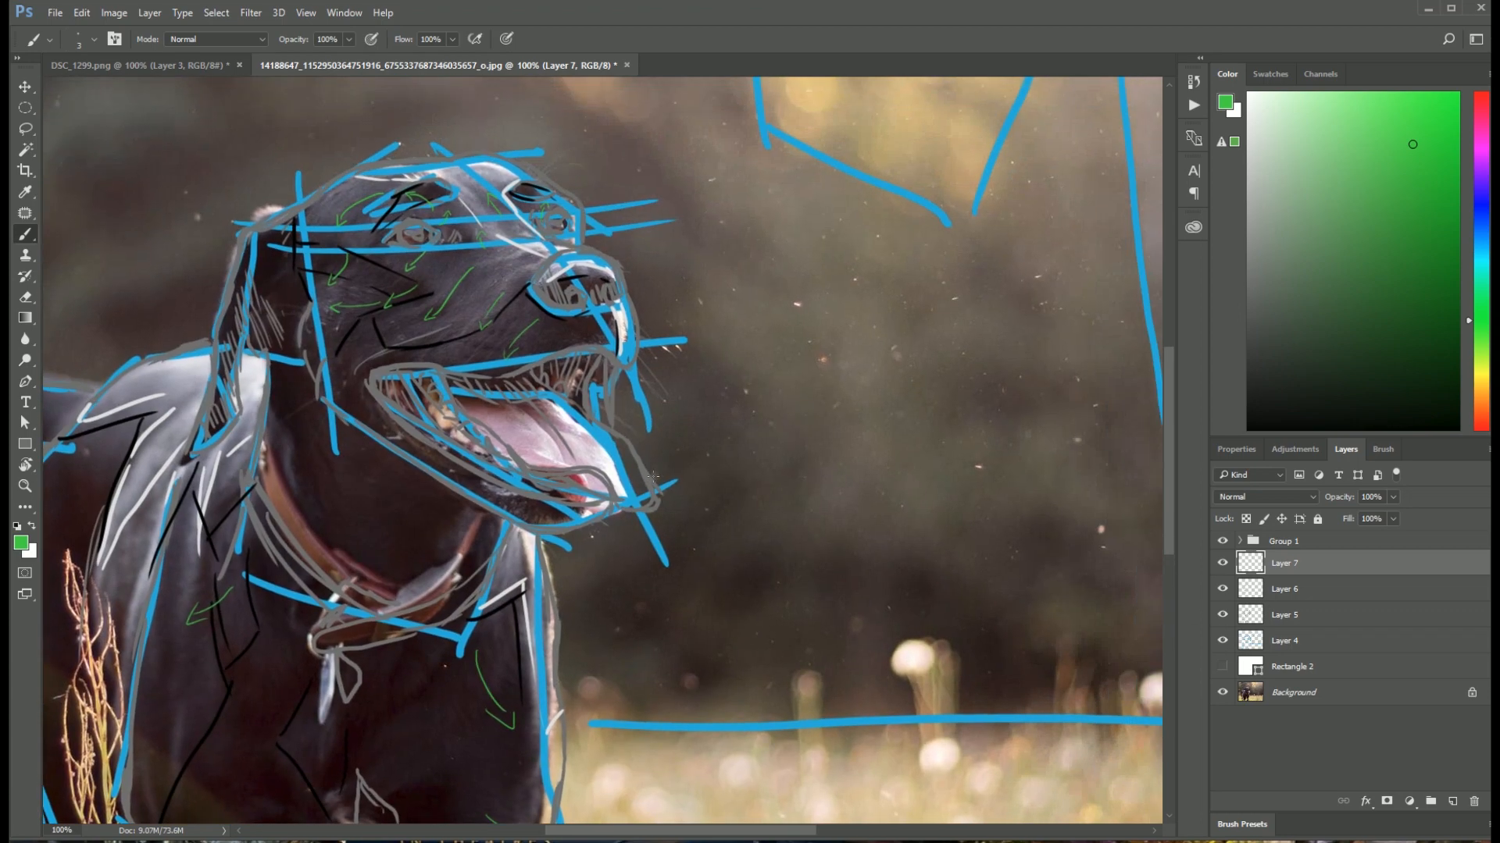
{"action": "left_click", "coordinate": [1223, 667]}
{"action": "key", "text": "ctrl+plus"}
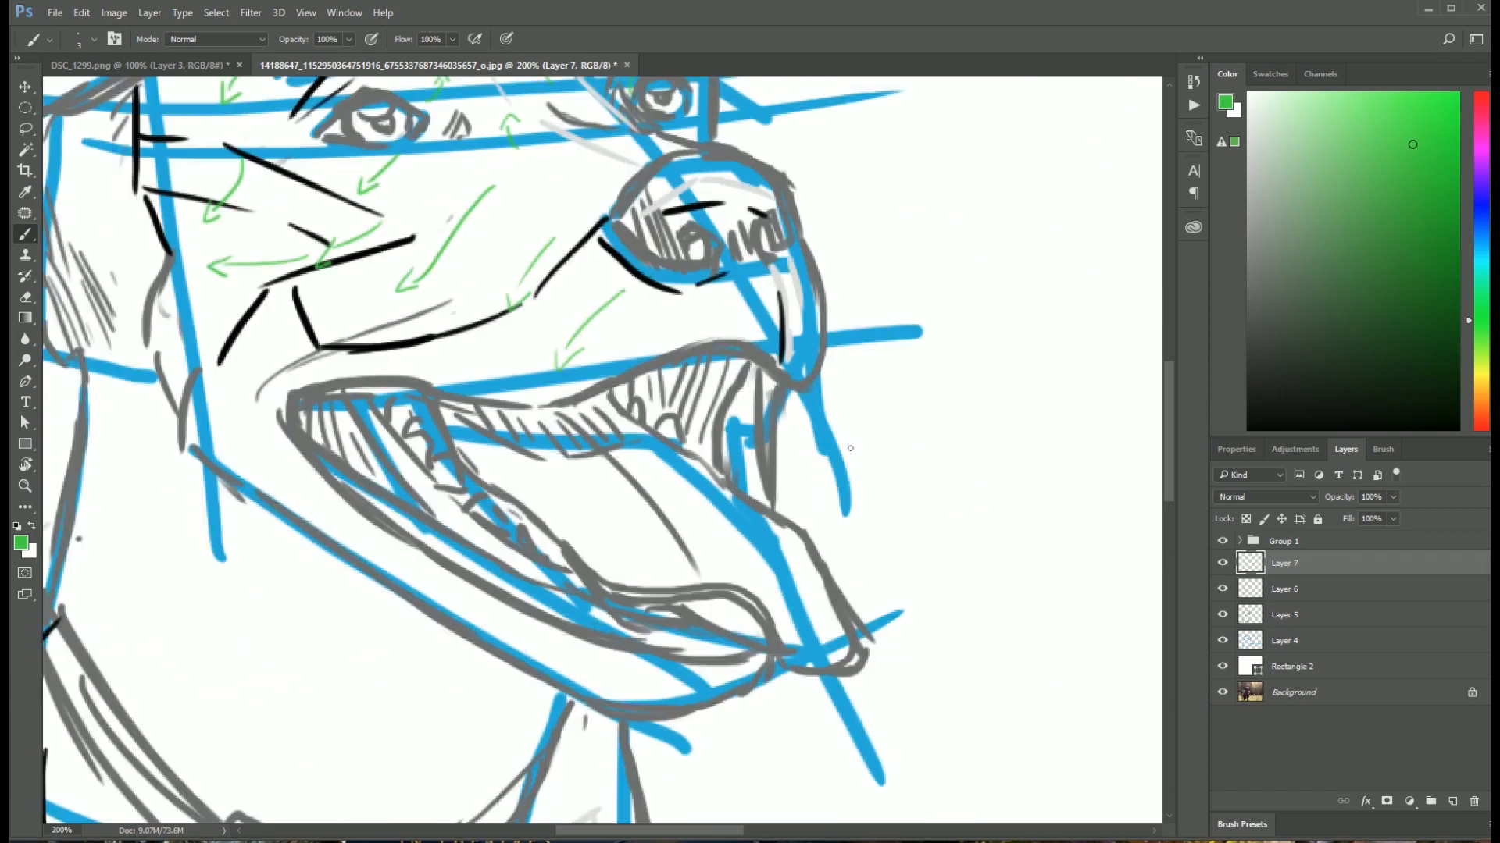
Step: Erase stray grey outline strokes along the front of the nose and muzzle on Layer 5
{"action": "left_click", "coordinate": [1285, 614]}
{"action": "left_click", "coordinate": [770, 484], "text": "alt"}
{"action": "right_click", "coordinate": [748, 513]}
{"action": "left_click_drag", "start_coordinate": [777, 531], "coordinate": [822, 654]}
{"action": "key", "text": "e"}
{"action": "left_click_drag", "start_coordinate": [829, 253], "coordinate": [829, 379]}
{"action": "left_click_drag", "start_coordinate": [795, 250], "coordinate": [806, 375]}
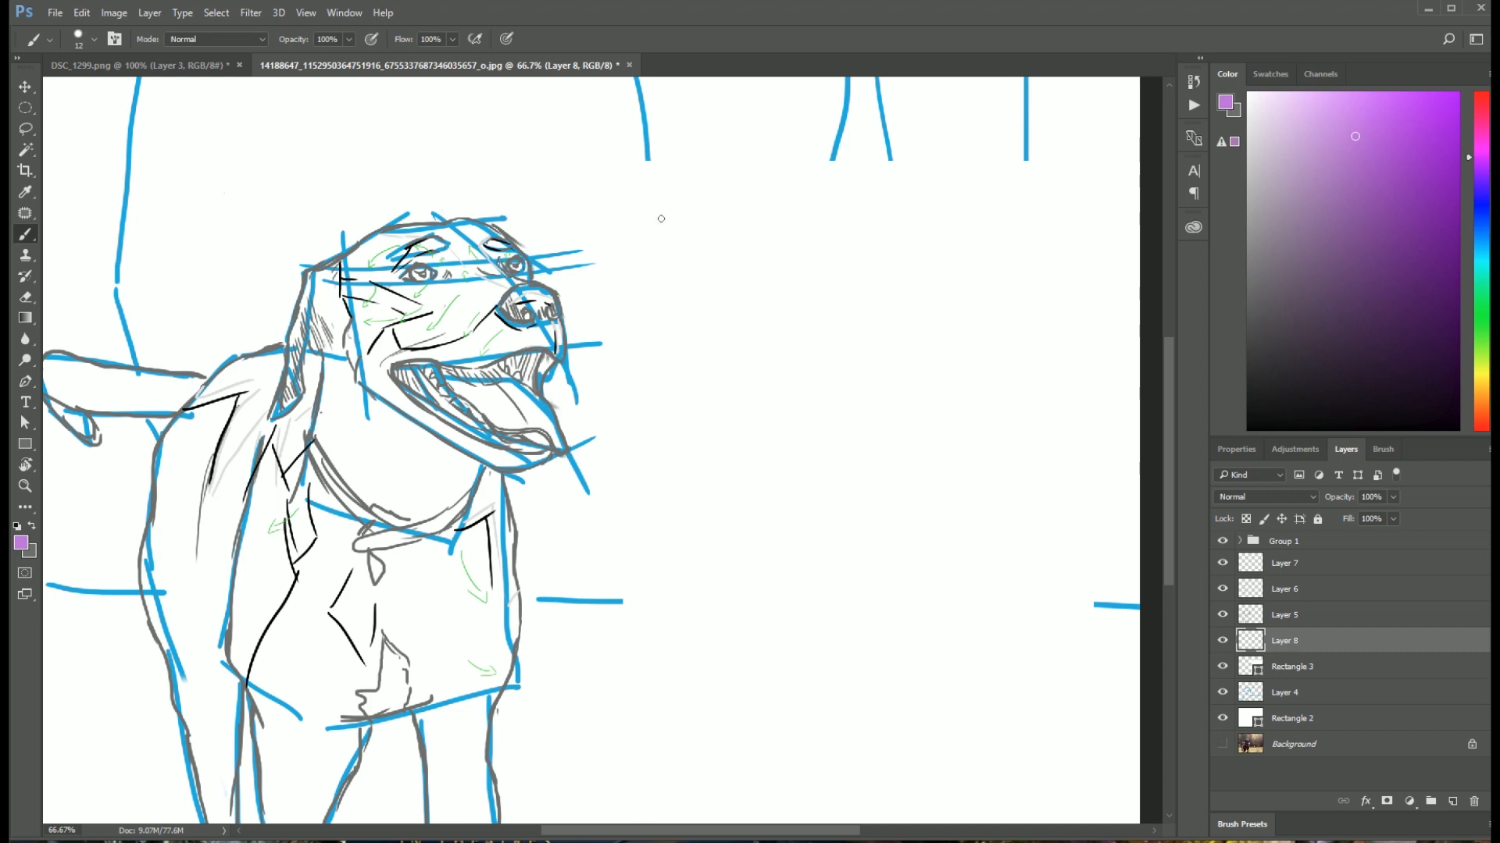
Step: Handwrite the purple list numbers "1." and "2." one below the other on Layer 8, in the white space beside the dog's head
{"action": "mouse_move", "coordinate": [649, 223]}
{"action": "left_mouse_down"}
{"action": "mouse_move", "coordinate": [665, 209]}
{"action": "mouse_move", "coordinate": [660, 242]}
{"action": "left_mouse_up"}
{"action": "left_click_drag", "start_coordinate": [643, 244], "coordinate": [679, 243]}
{"action": "left_click", "coordinate": [693, 245]}
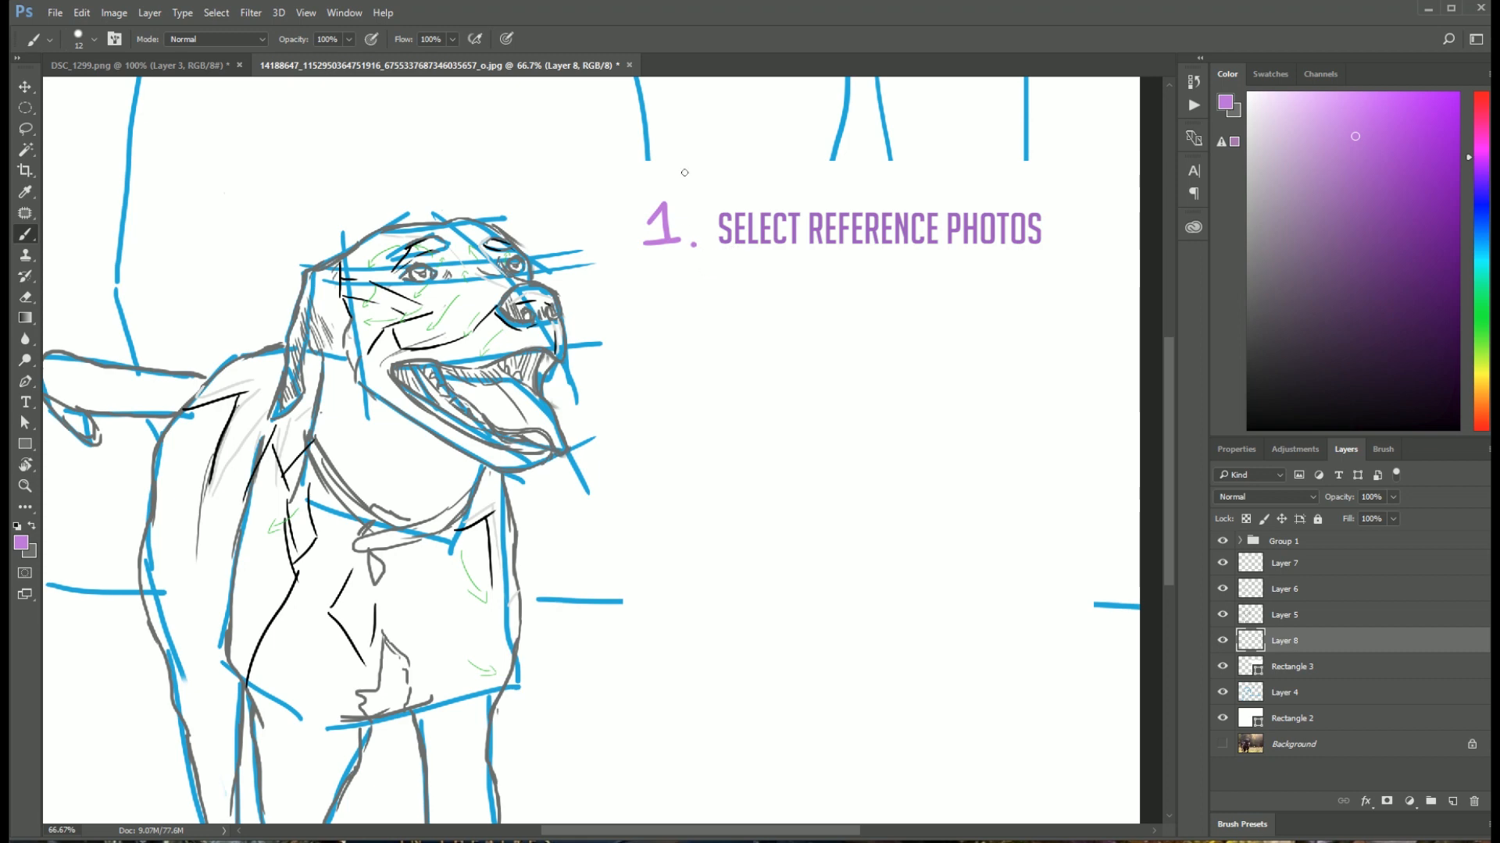
{"action": "mouse_move", "coordinate": [653, 300]}
{"action": "left_mouse_down"}
{"action": "mouse_move", "coordinate": [665, 331]}
{"action": "mouse_move", "coordinate": [683, 331]}
{"action": "left_mouse_up"}
{"action": "left_click", "coordinate": [700, 332]}
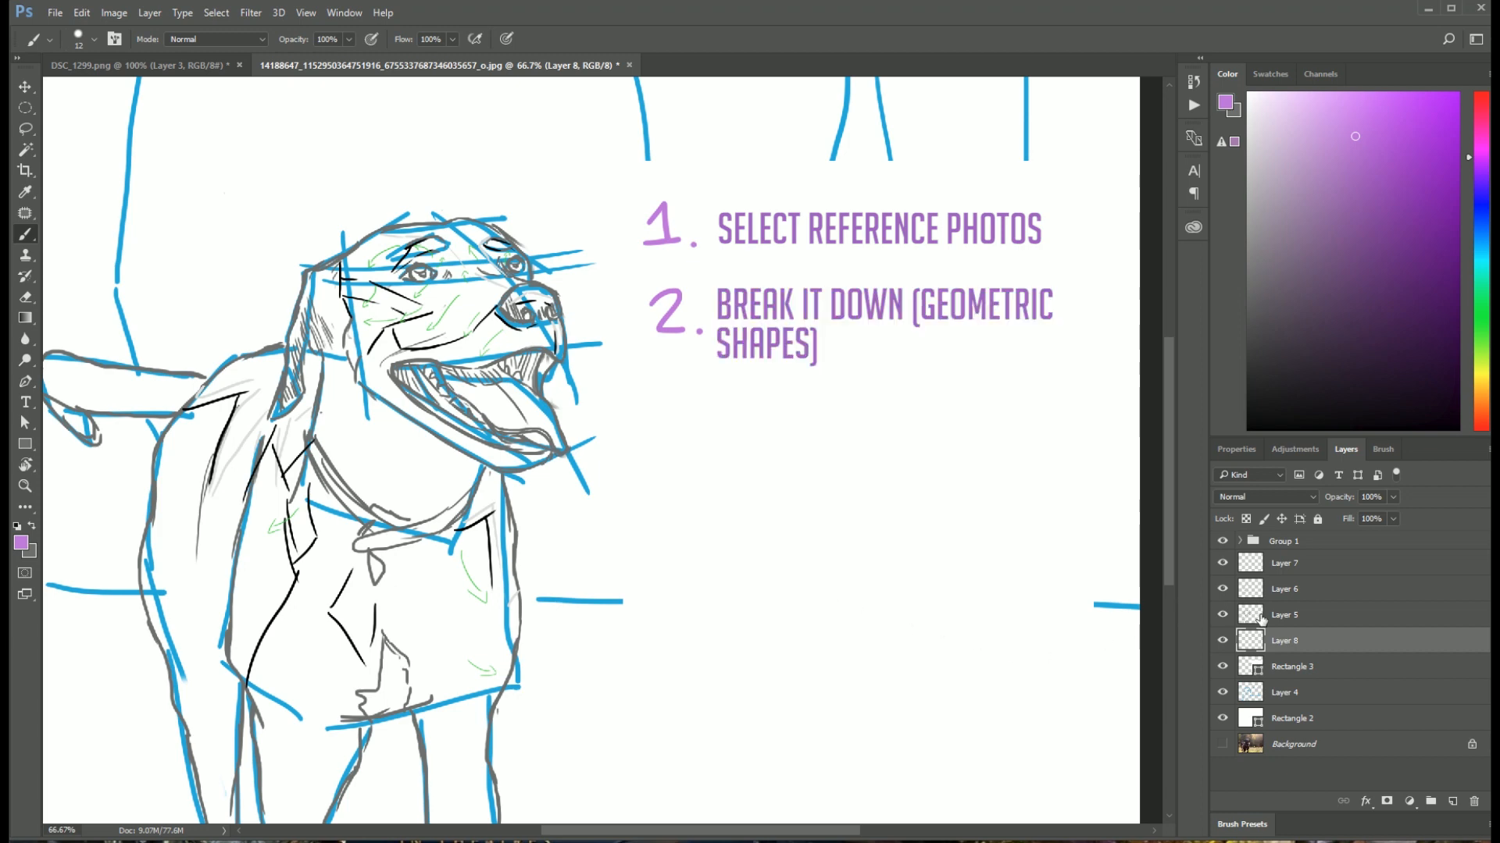
Step: Hide Layers 6, 7 and 5 to leave only the blue straight-line shapes of the dog
{"action": "left_click", "coordinate": [1223, 588]}
{"action": "left_click", "coordinate": [1223, 563]}
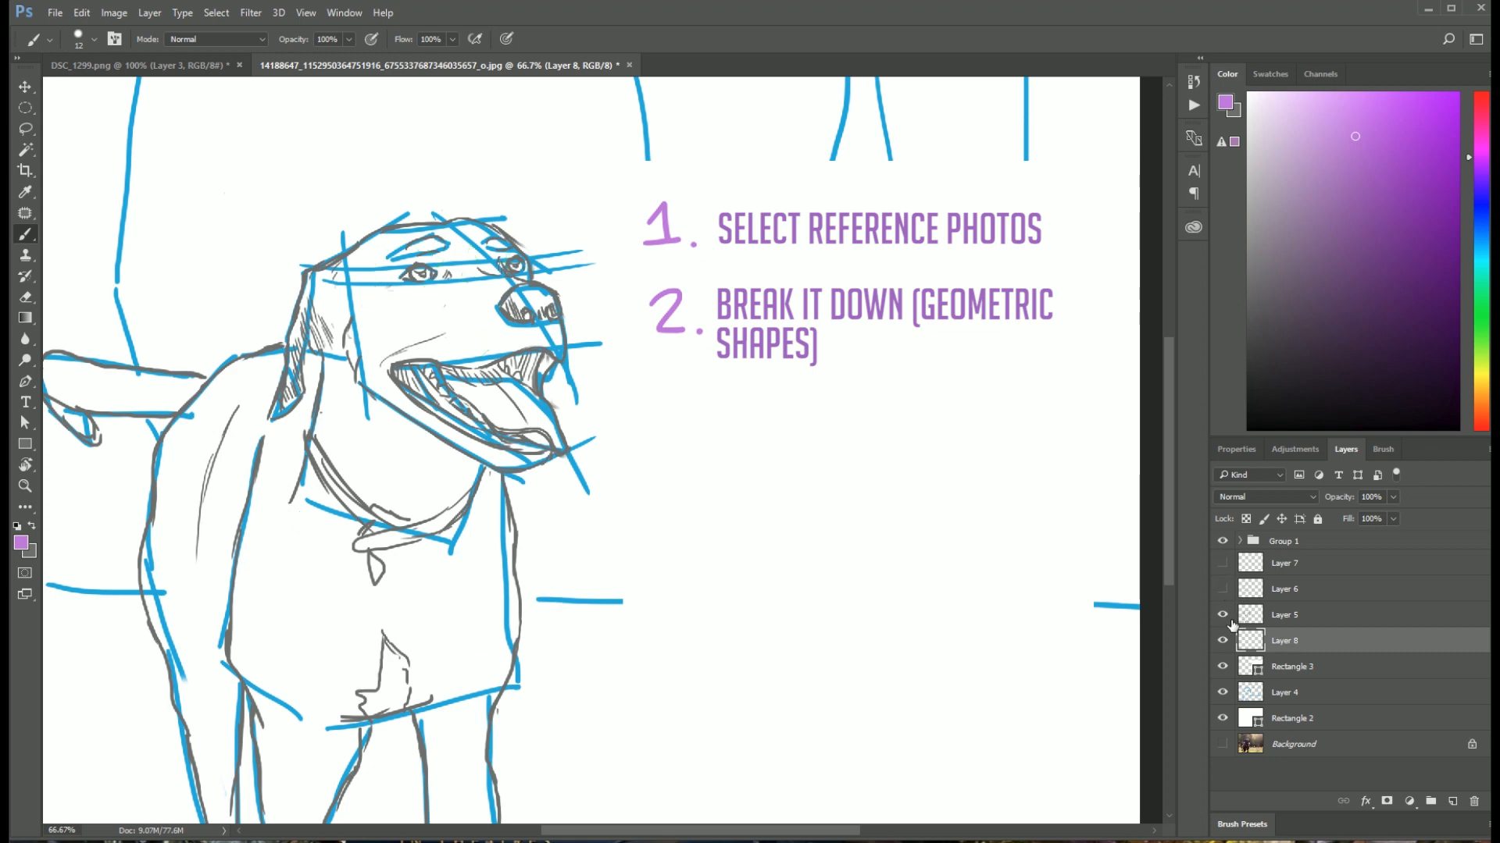
{"action": "left_click", "coordinate": [1222, 614]}
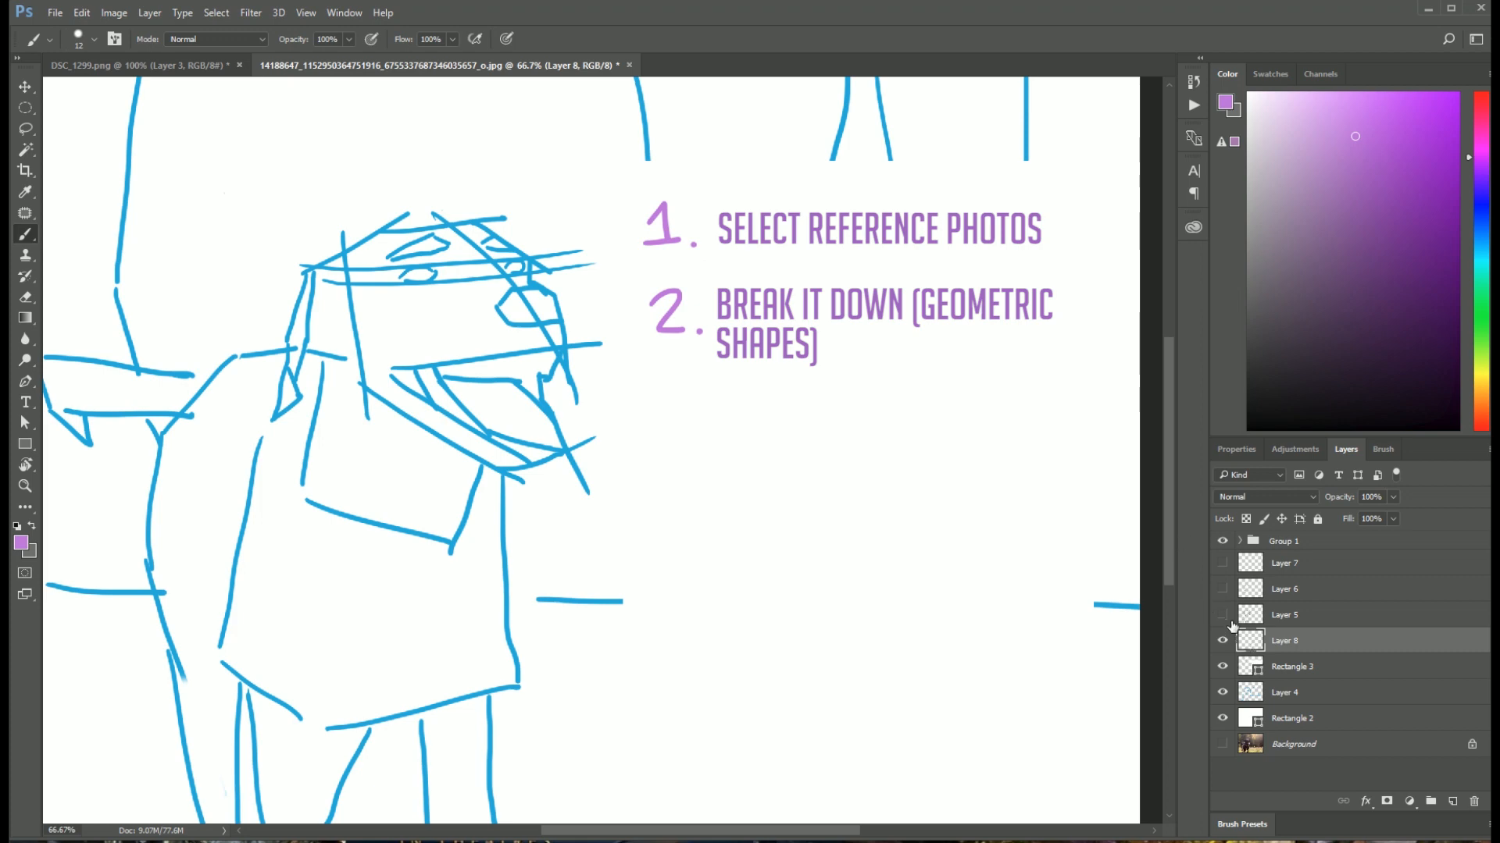
Step: Handwrite a purple "3." below the 2 on Layer 8, and show the grey outline on Layer 5 again
{"action": "mouse_move", "coordinate": [655, 400]}
{"action": "left_mouse_down"}
{"action": "mouse_move", "coordinate": [667, 389]}
{"action": "mouse_move", "coordinate": [654, 426]}
{"action": "left_mouse_up"}
{"action": "left_click", "coordinate": [701, 428]}
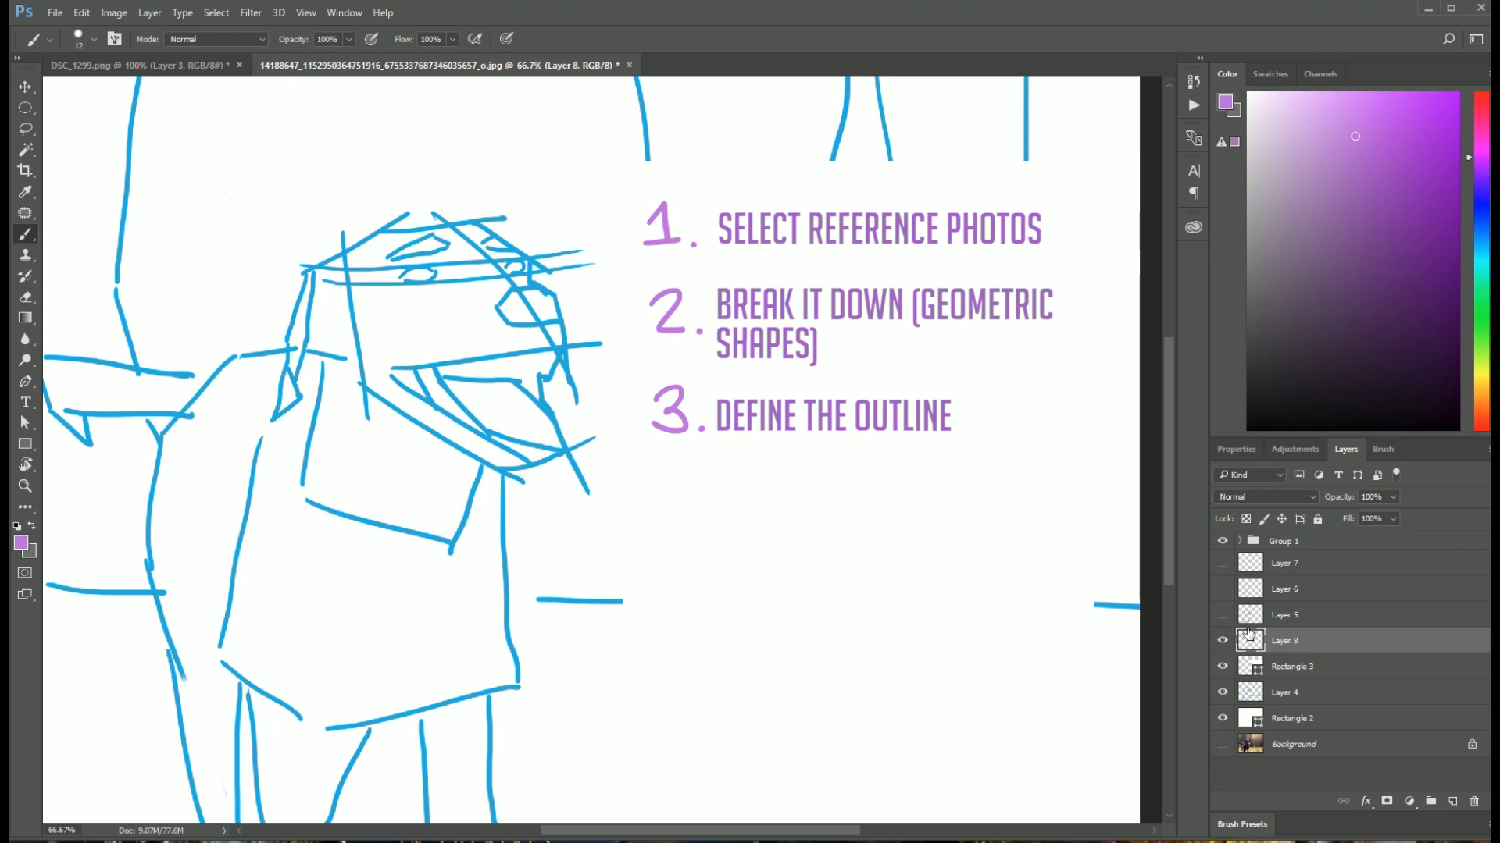
{"action": "left_click", "coordinate": [1223, 616]}
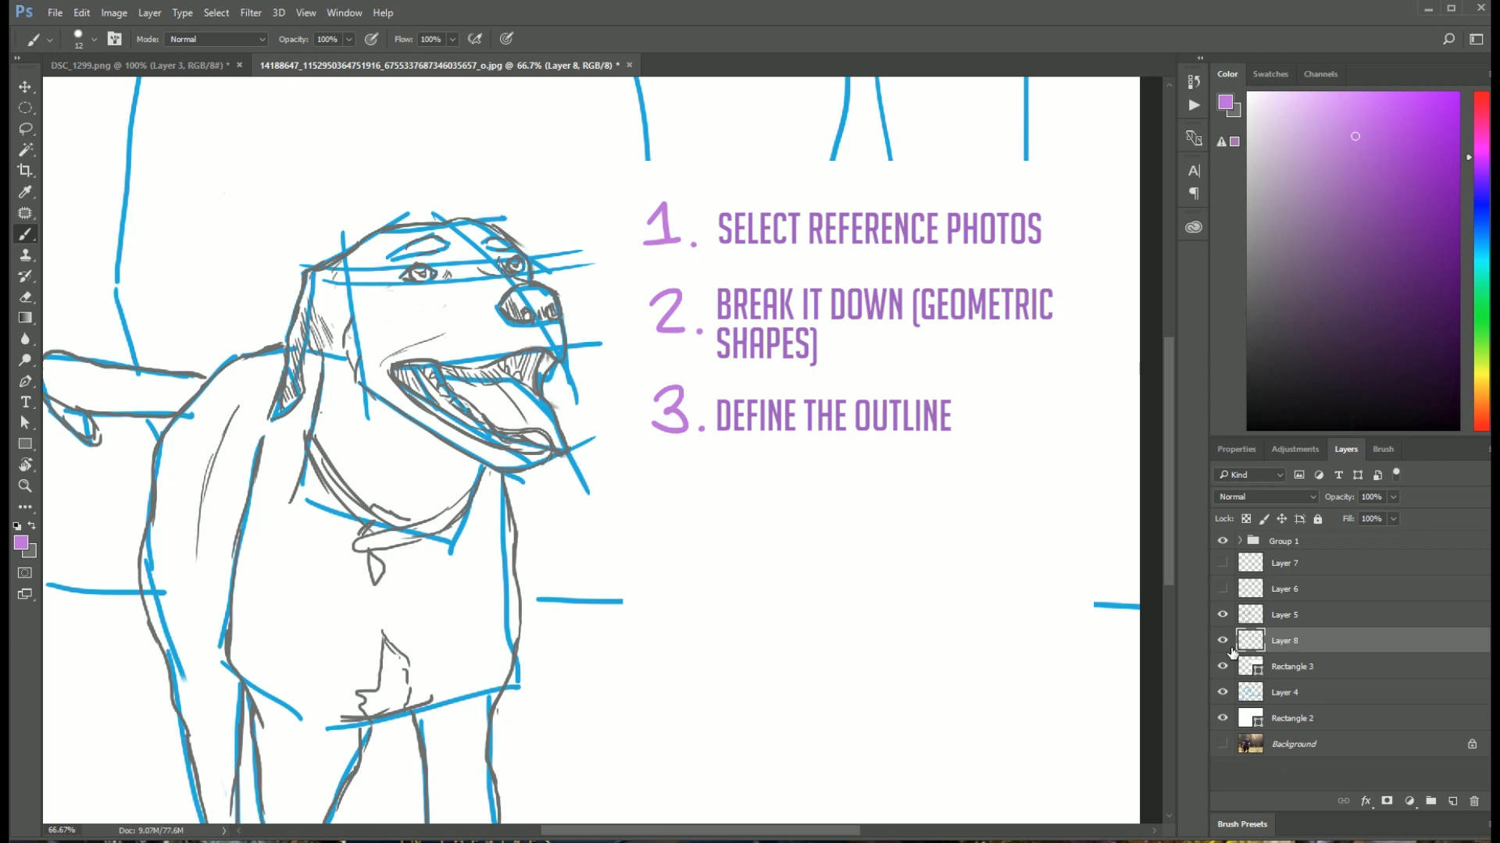
Step: Check what Layer 8 and Rectangle 3 contain by switching their visibility off and on
{"action": "left_click", "coordinate": [1223, 641]}
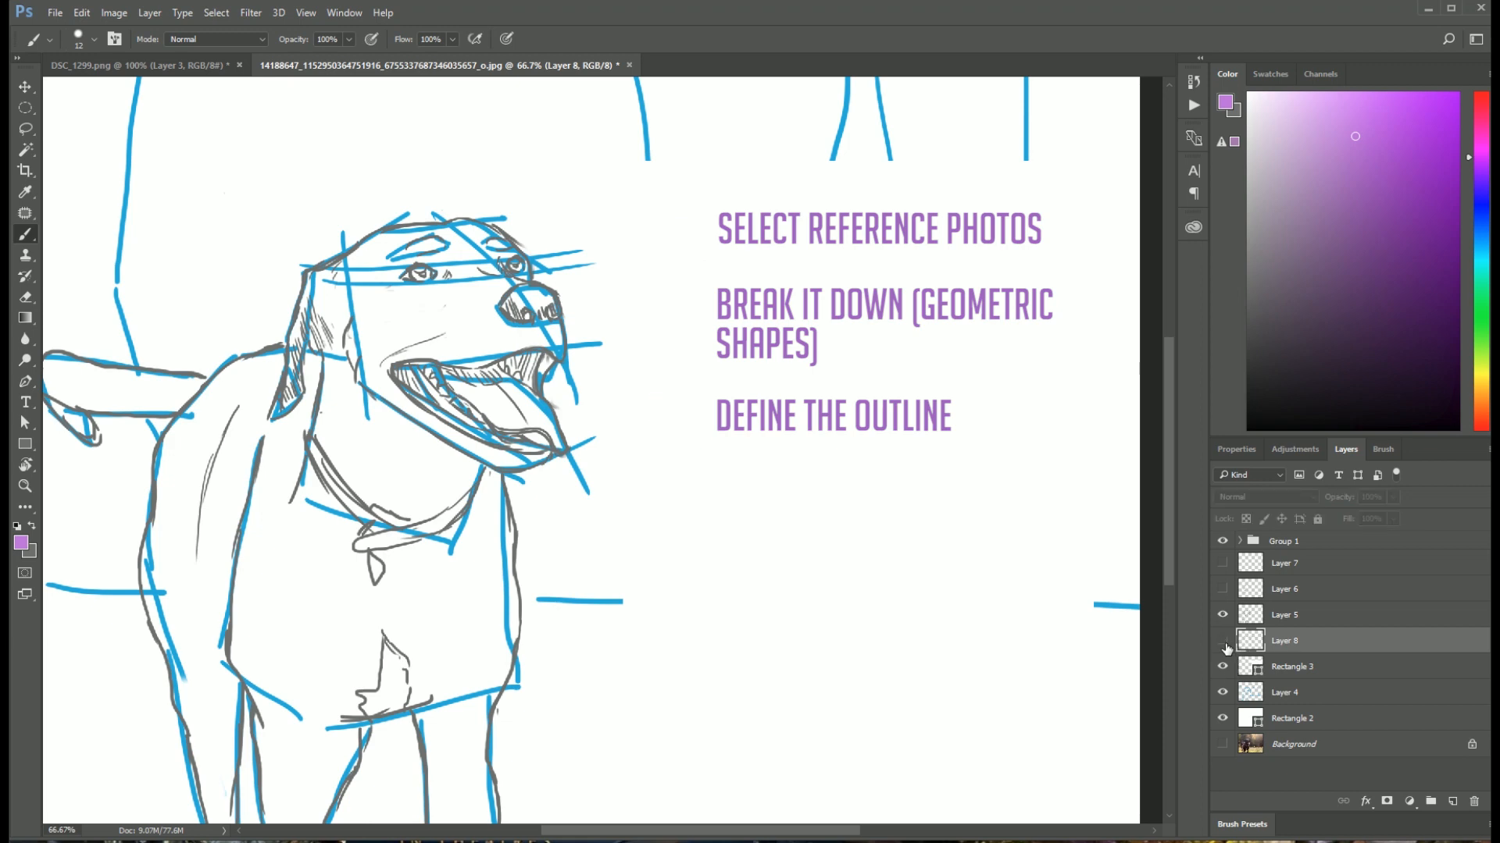
{"action": "left_click", "coordinate": [1223, 642]}
{"action": "left_click", "coordinate": [1223, 666]}
{"action": "left_click", "coordinate": [1223, 667]}
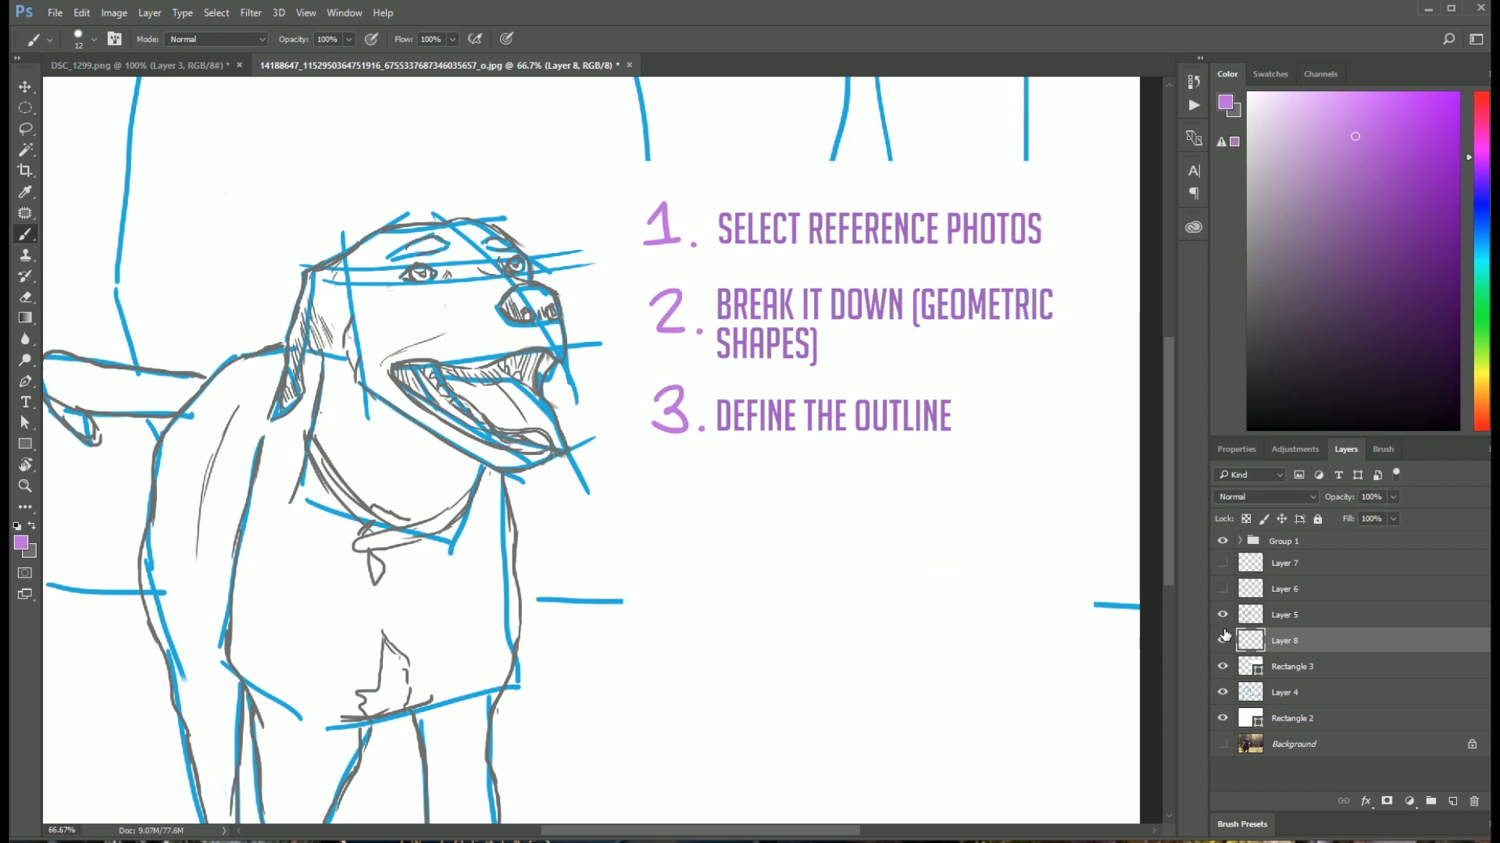